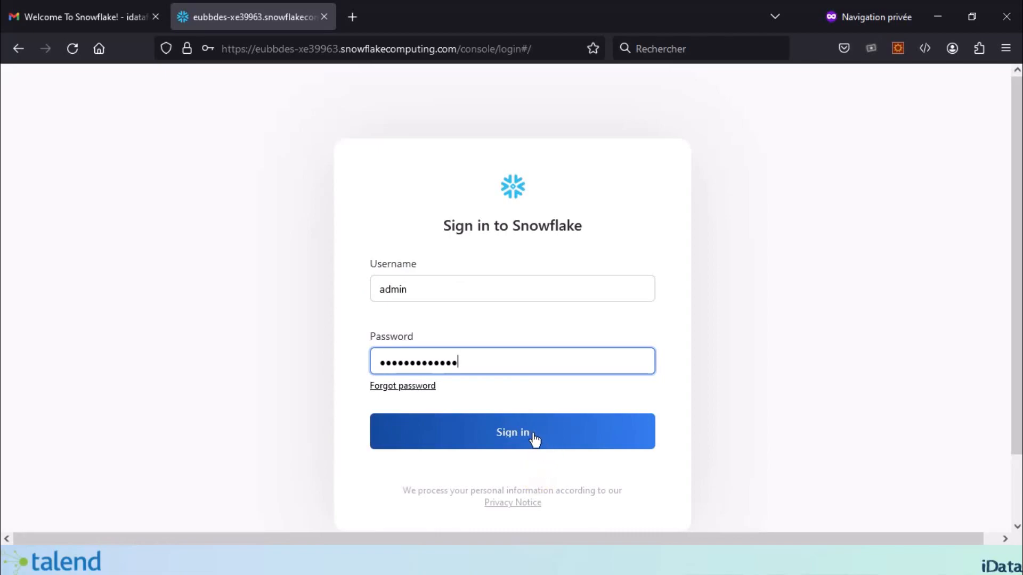
Step: Sign in to the Snowflake account and create a new SQL Worksheet from the Worksheets page
left_click(533, 435)
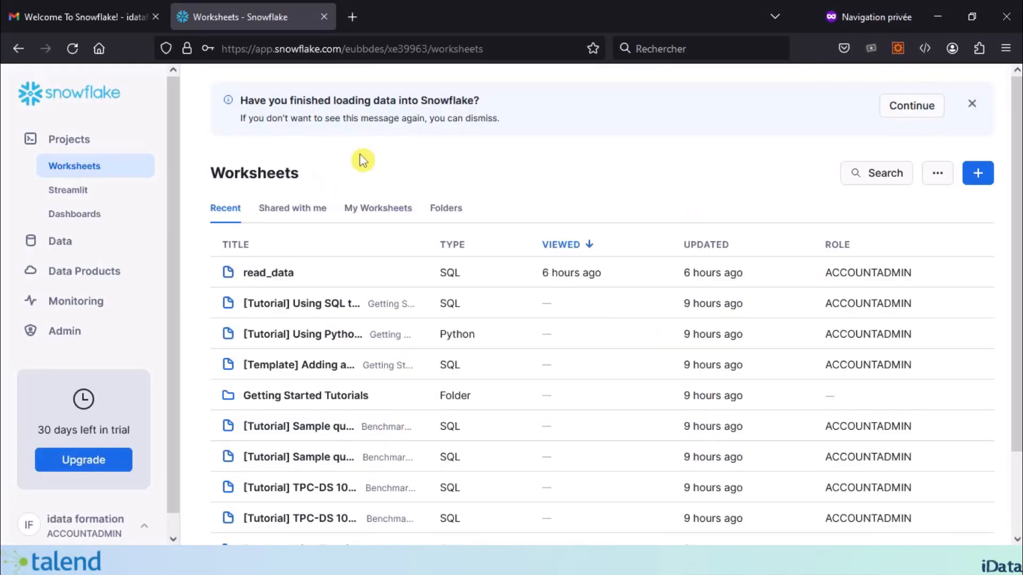
left_click(69, 169)
left_click(982, 176)
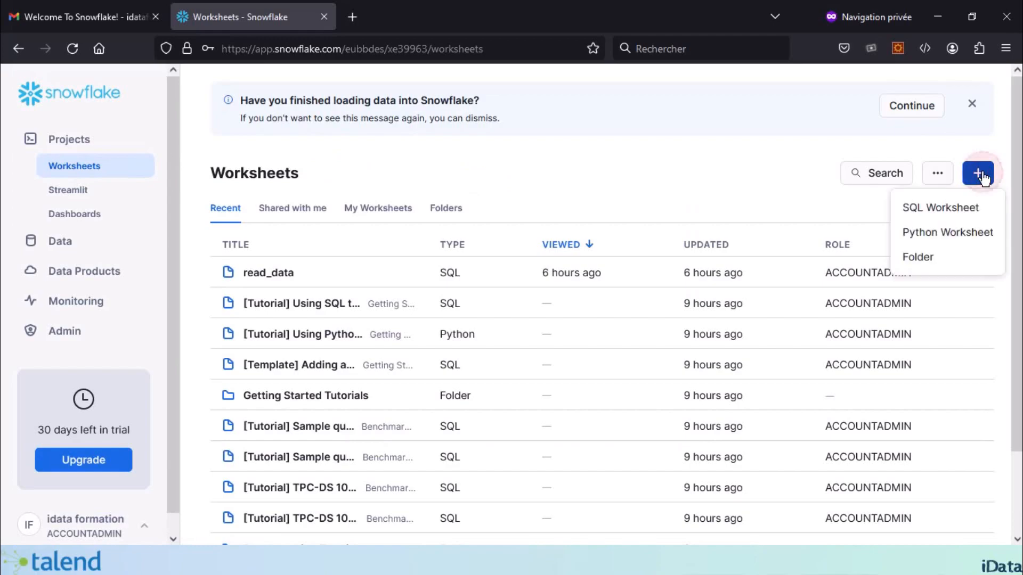
left_click(950, 212)
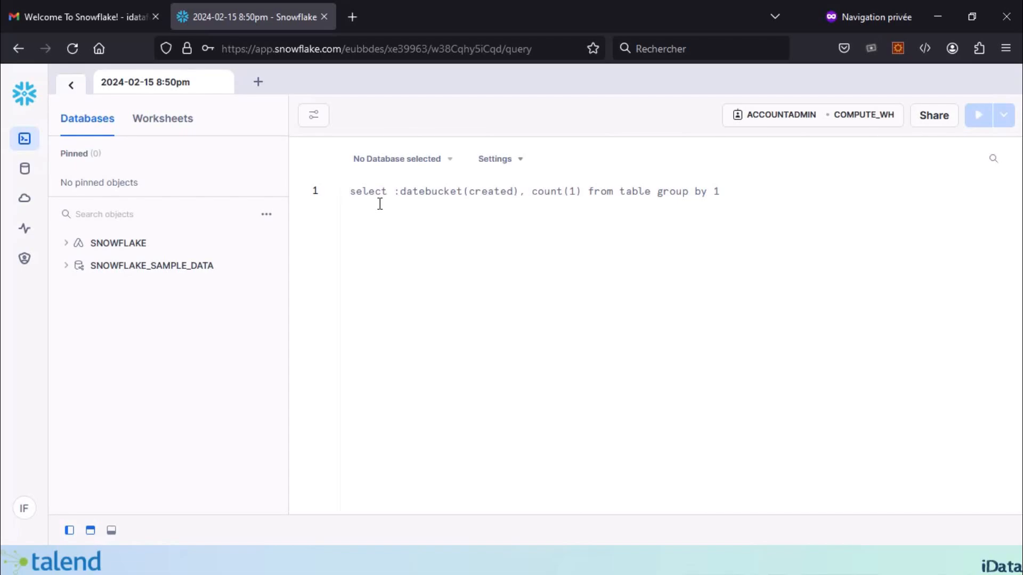
Step: Run 'create database ICOMMERCE' in the worksheet to create the ICOMMERCE database
type("create")
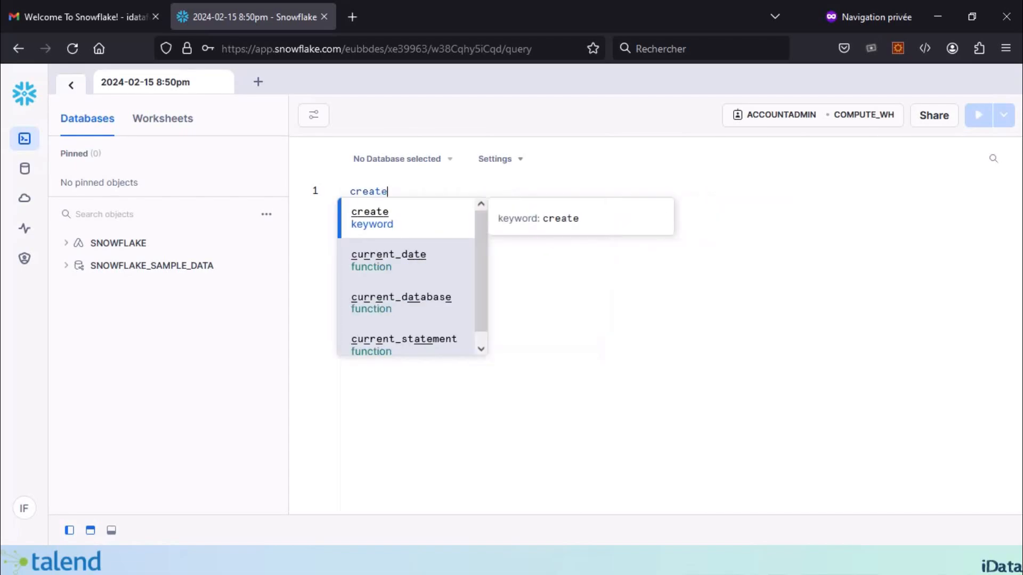
left_click(368, 224)
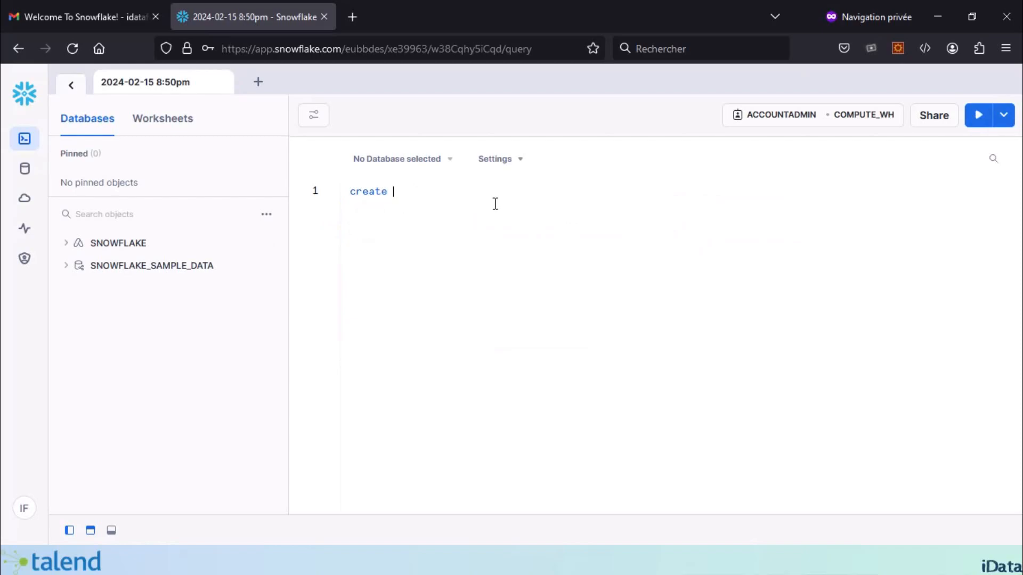
type("database ICOMMERCE;")
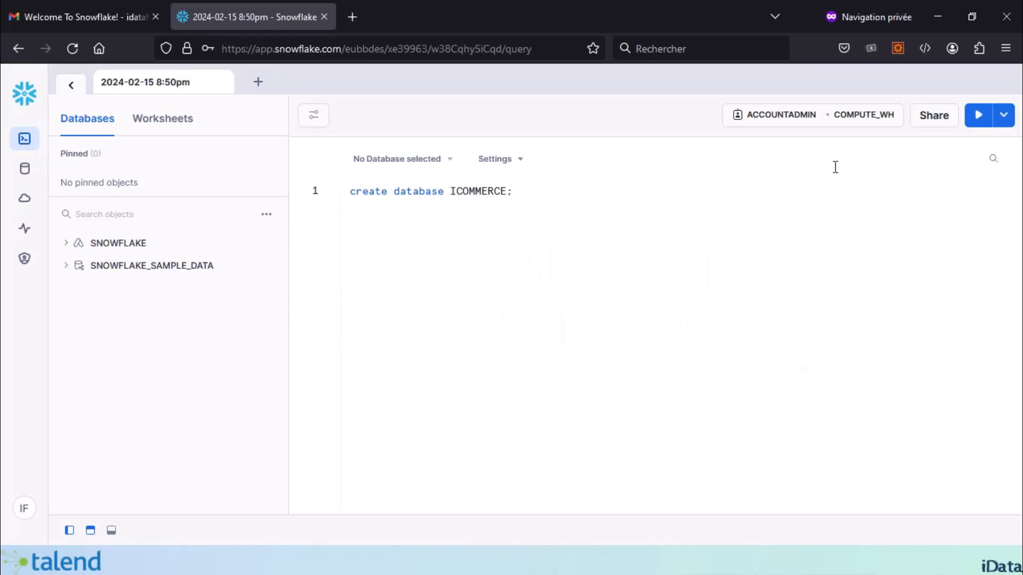
left_click(978, 114)
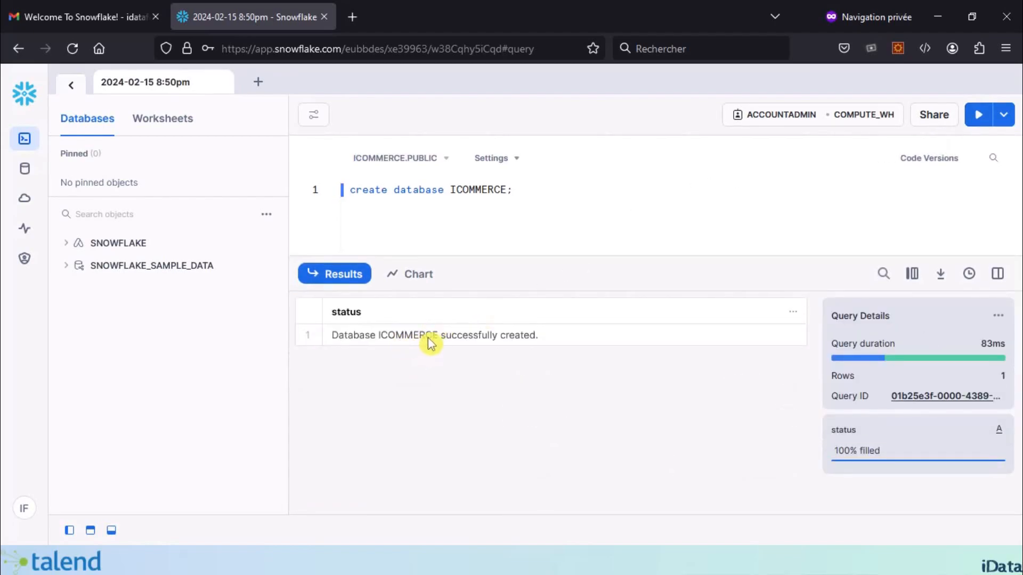
left_click_drag(572, 259, 577, 354)
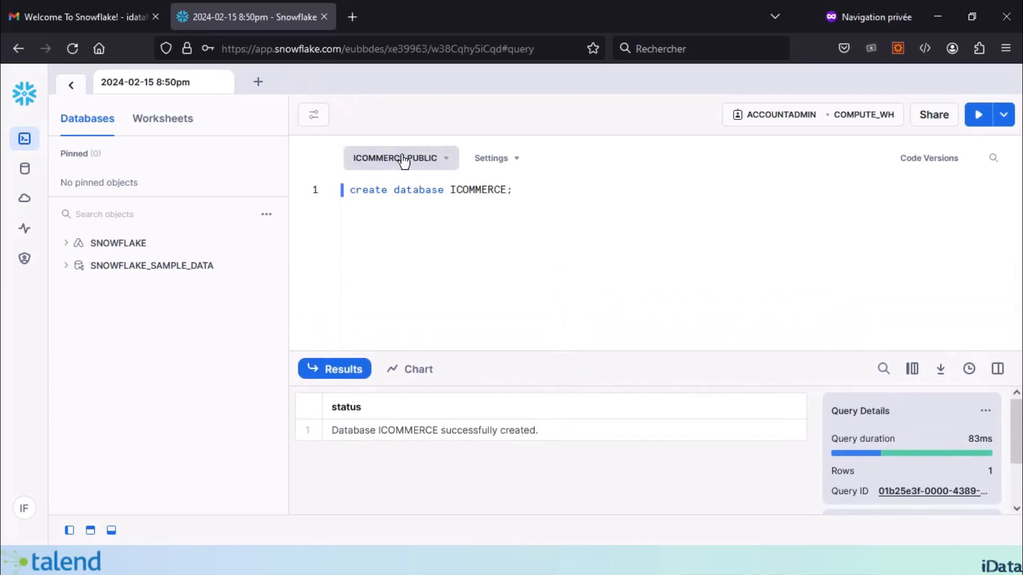
left_click(447, 161)
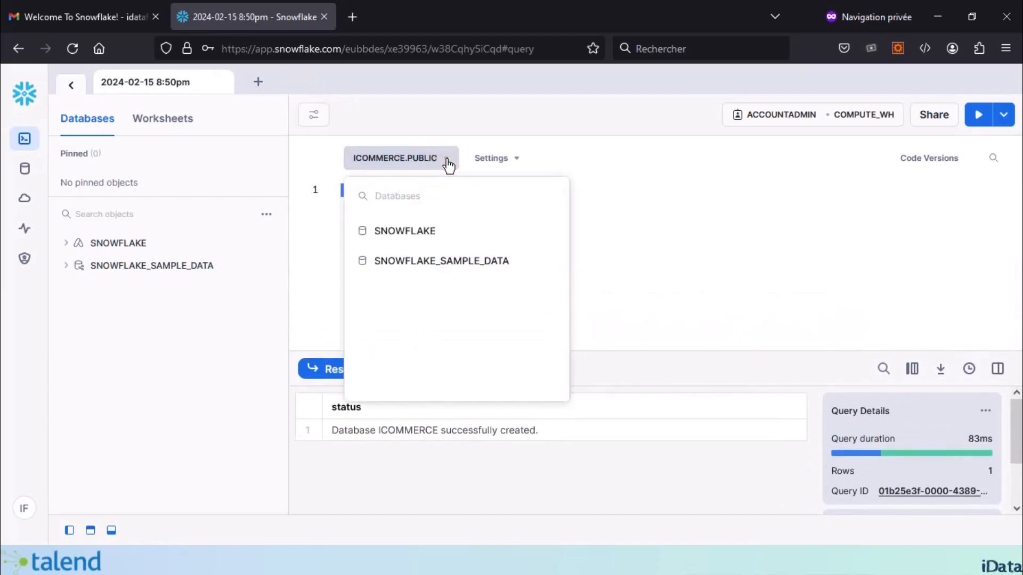
left_click(676, 244)
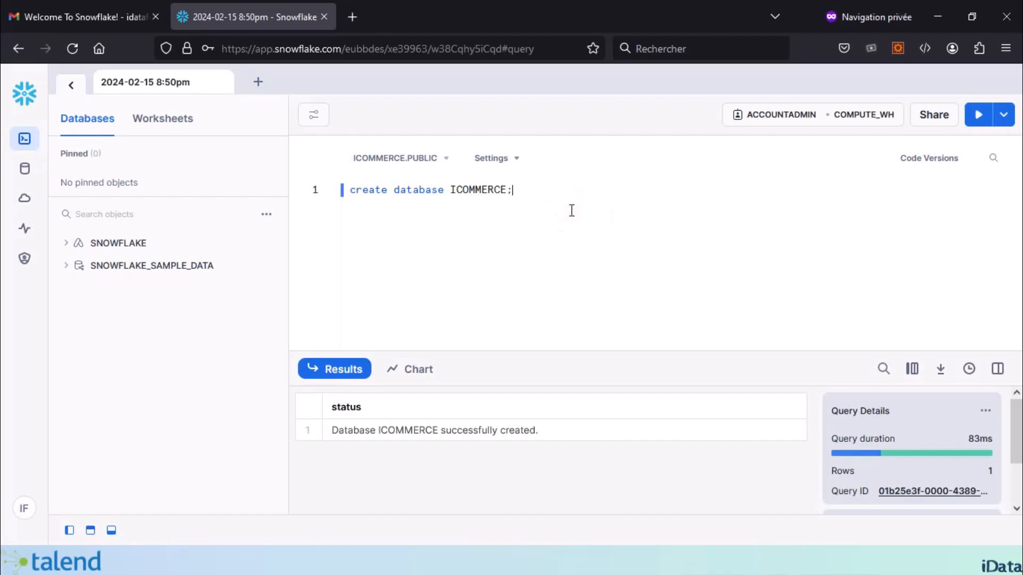
Step: Add 'create schema I_OPE' on a new line and run only that statement
key("Return")
type("create")
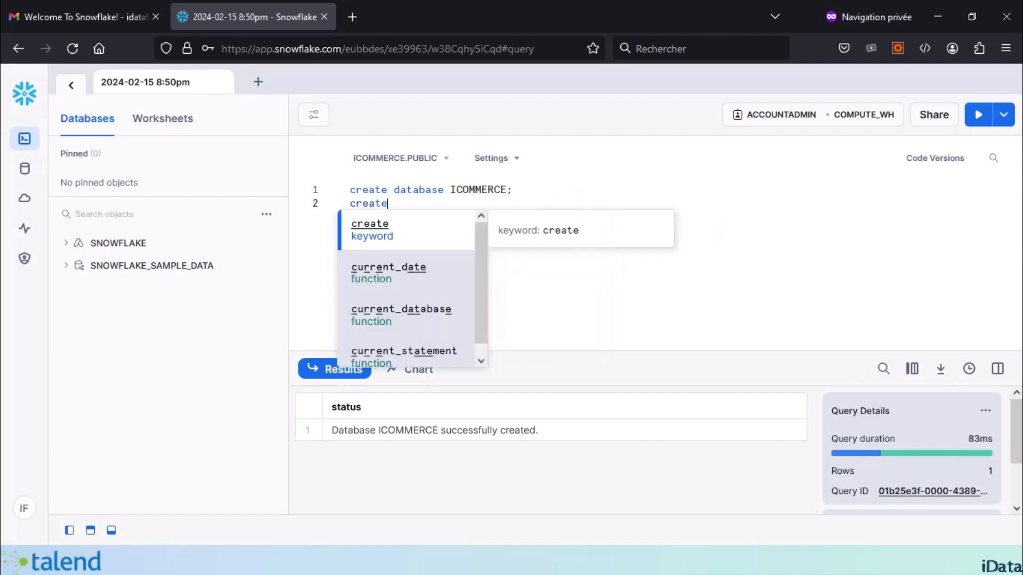
type(" schema ")
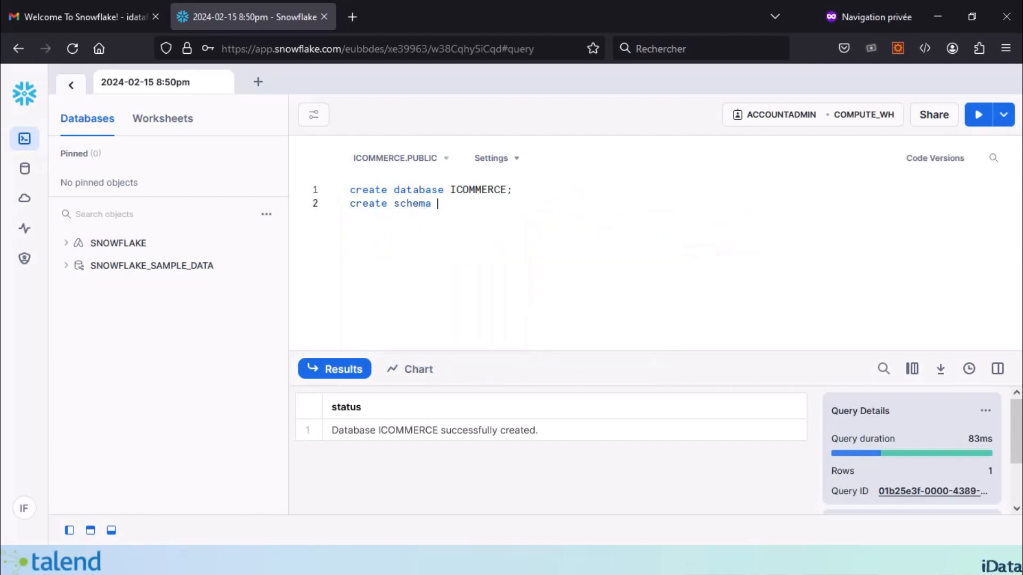
type("I_OPE")
key("Escape")
triple_click(351, 204)
left_click(978, 114)
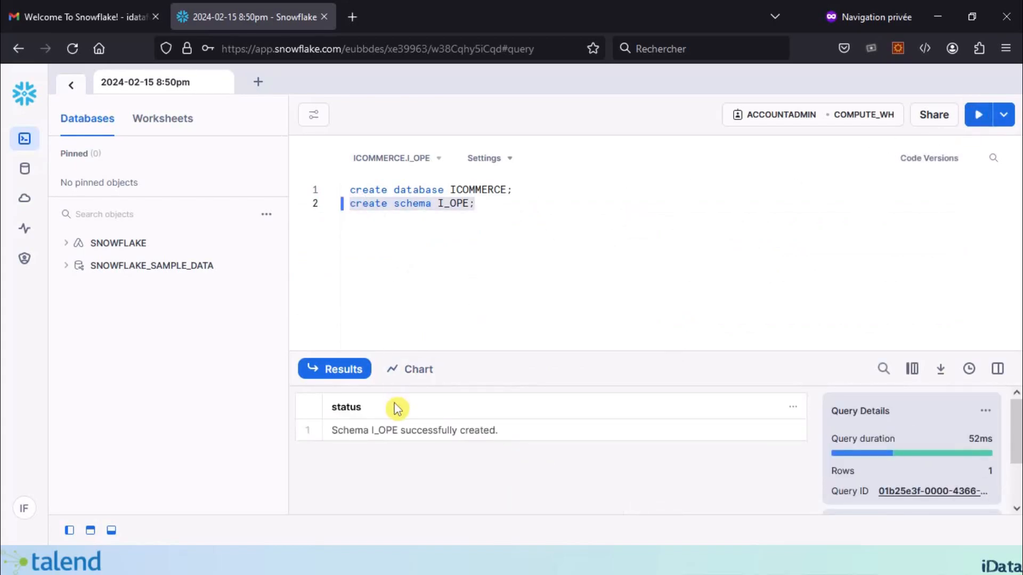
Step: Paste the CREATE TABLE script for TB_CATEGORIE and TB_SOUS_CATEGORIE after the schema statement
left_click(454, 203)
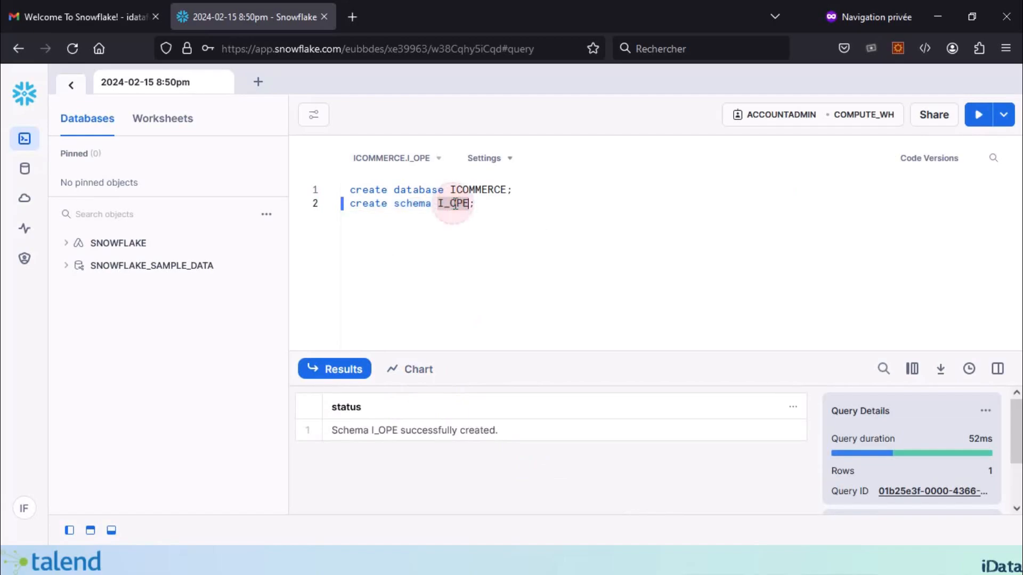
left_click(481, 206)
left_click_drag(481, 206, 274, 197)
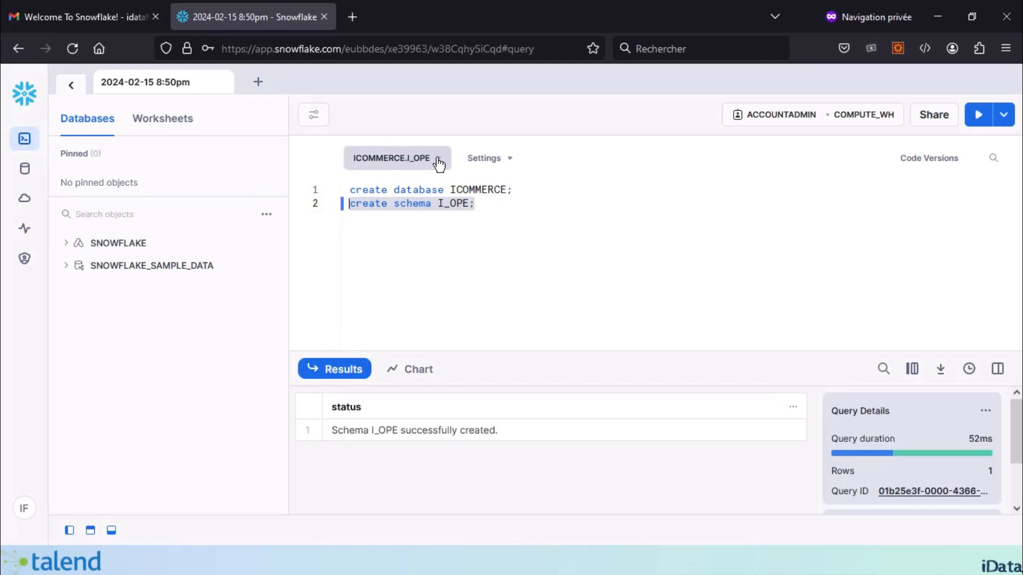
left_click(488, 209)
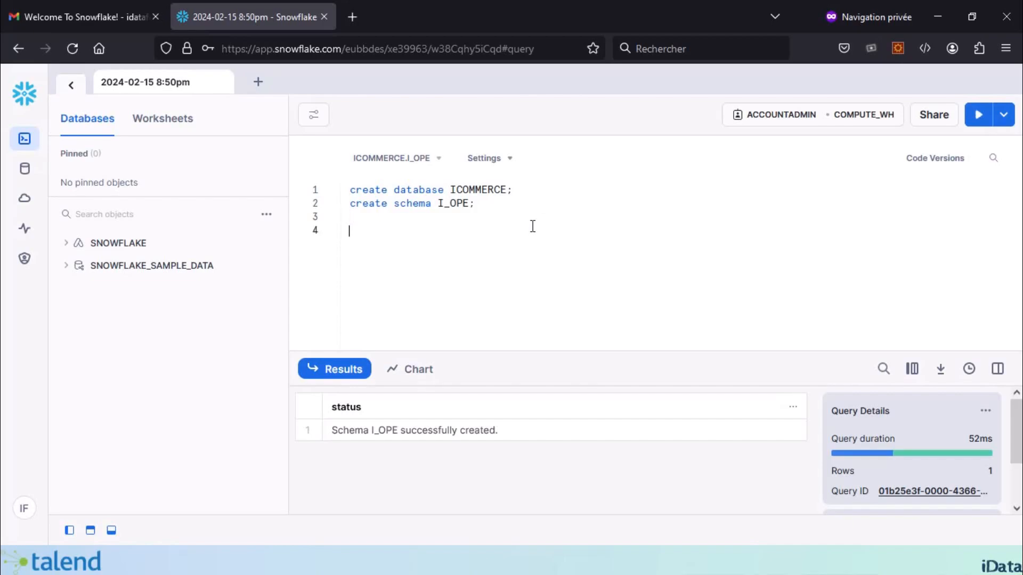
key("ctrl+v")
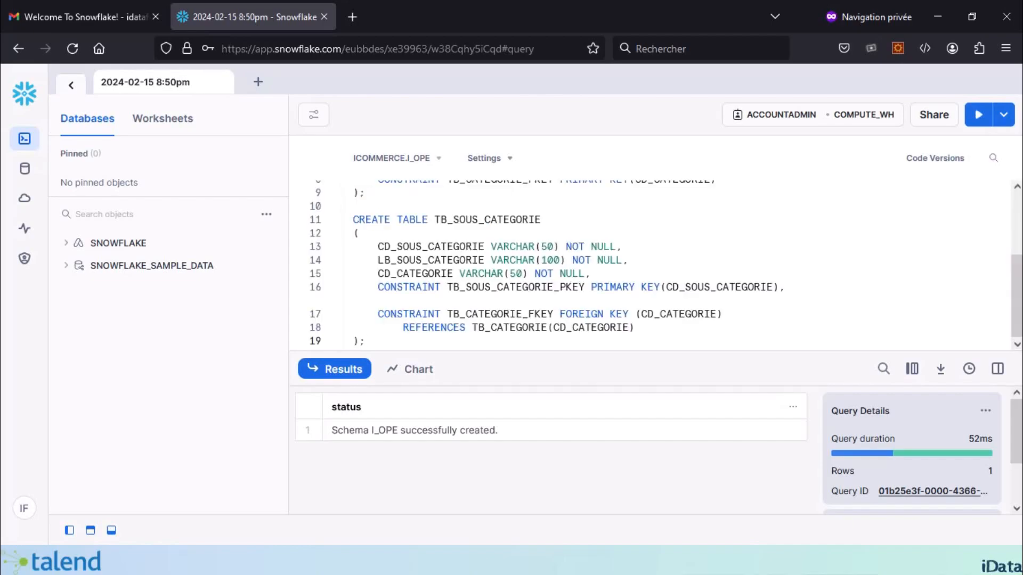
Step: Review the TB_CATEGORIE definition: columns CD_CATEGORIE, LB_CATEGORIE and primary key CD_CATEGORIE
scroll(453, 273, "up", 2)
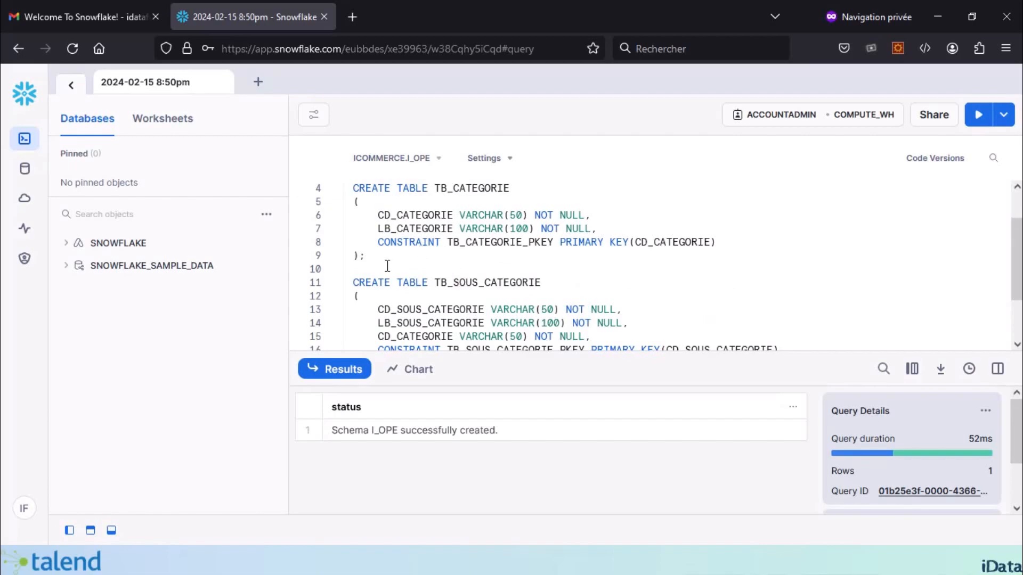
left_click_drag(376, 266, 351, 188)
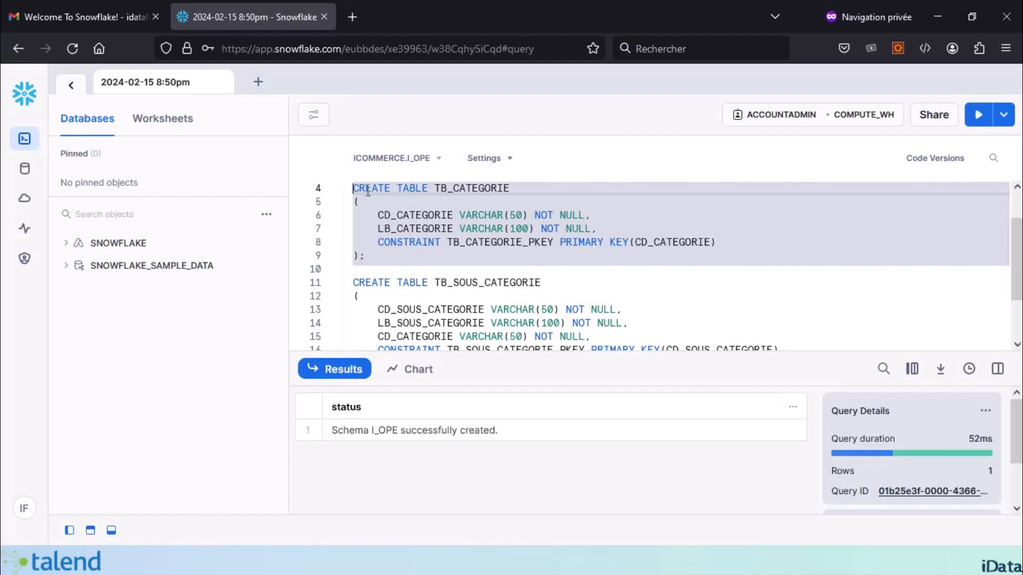
left_click(353, 183)
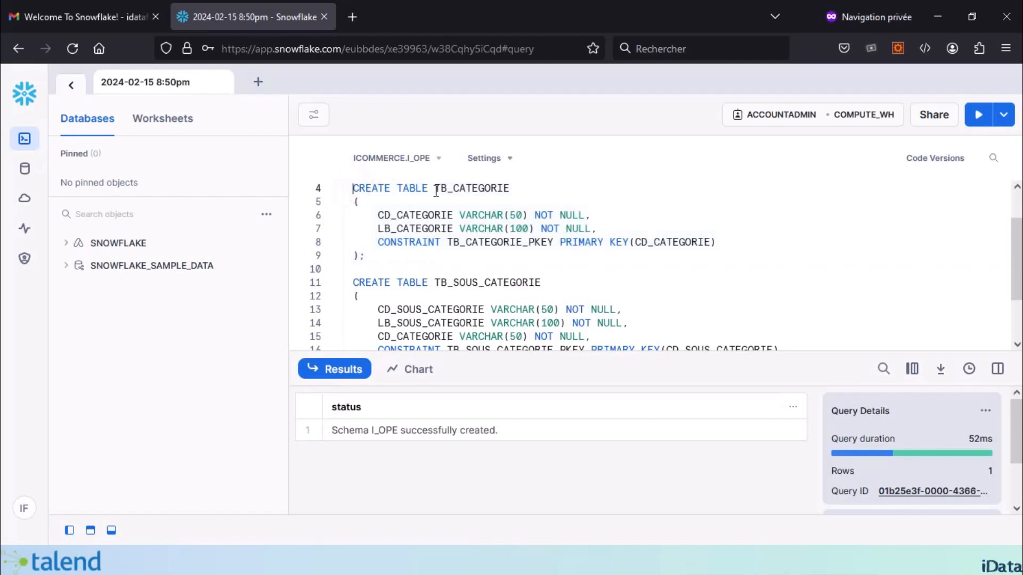
left_click(484, 186)
double_click(475, 186)
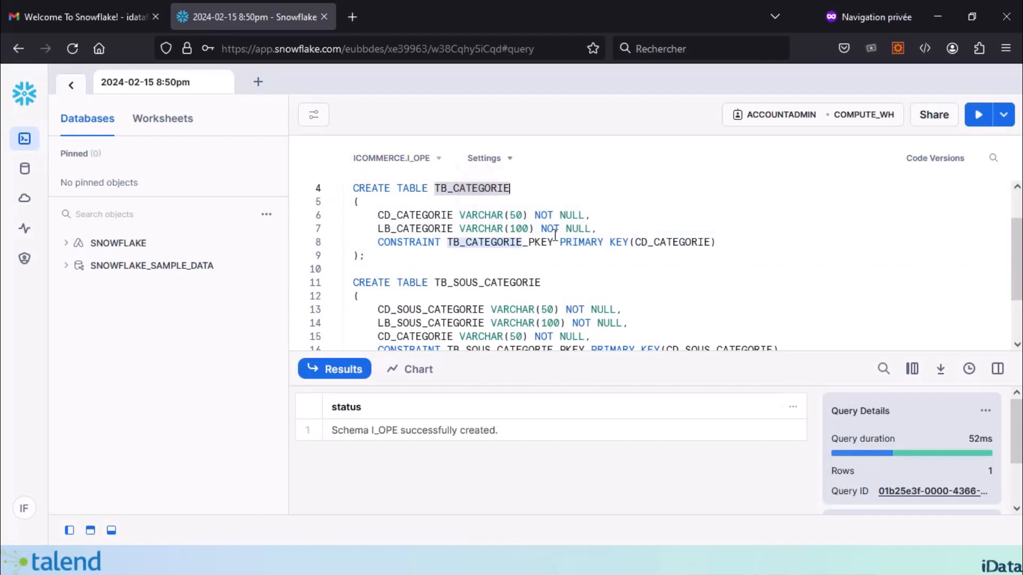
double_click(414, 214)
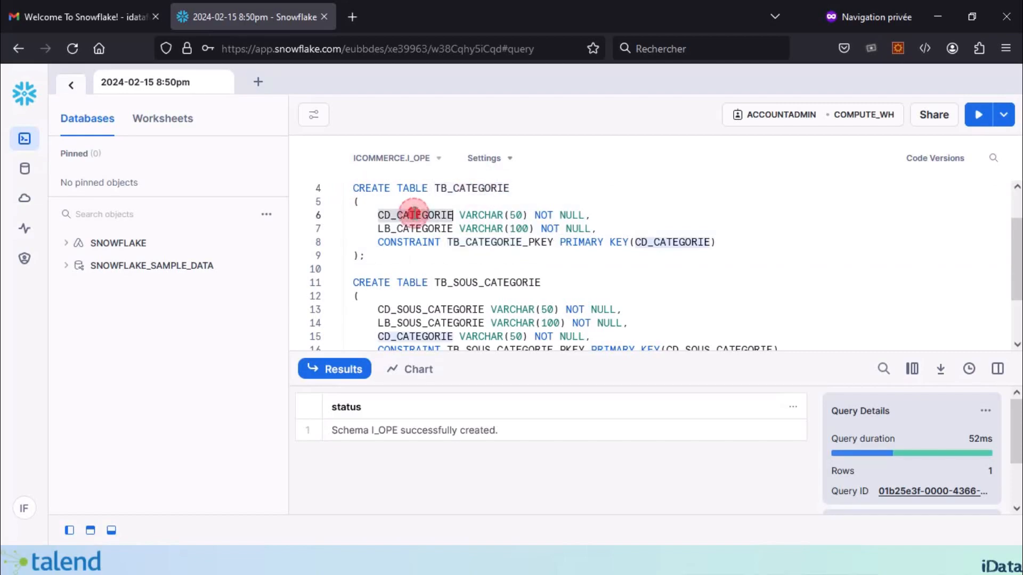
double_click(417, 227)
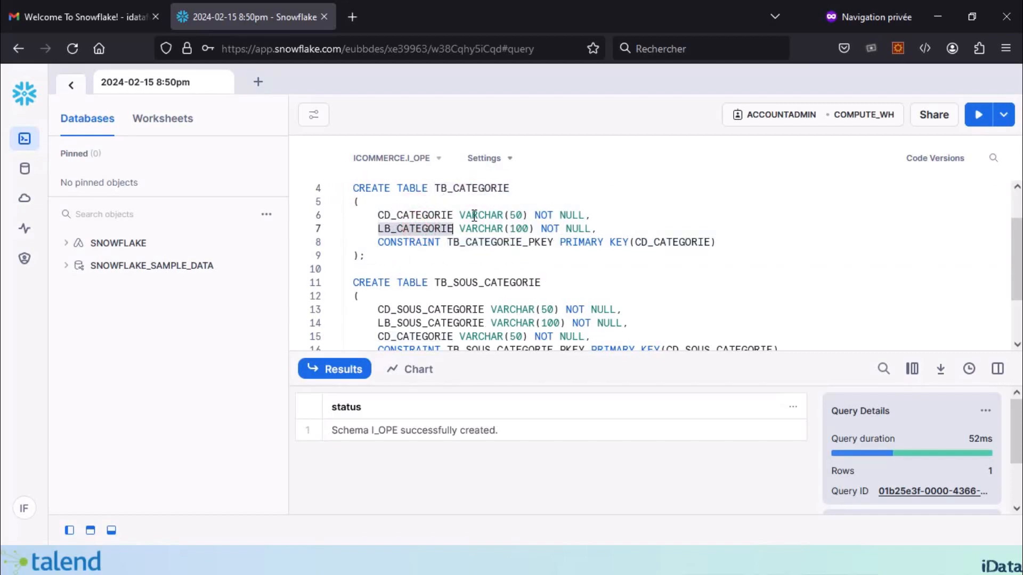
double_click(669, 240)
Step: Review TB_SOUS_CATEGORIE's columns CD_SOUS_CATEGORIE, LB_SOUS_CATEGORIE and CD_CATEGORIE
scroll(503, 286, "down", 1)
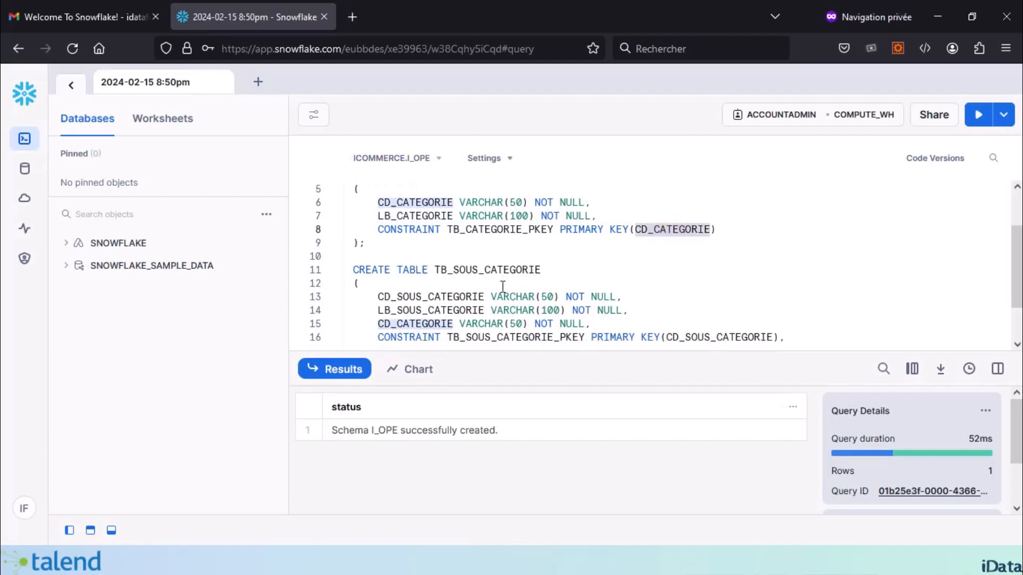
scroll(502, 287, "down", 2)
left_click(489, 217)
double_click(489, 218)
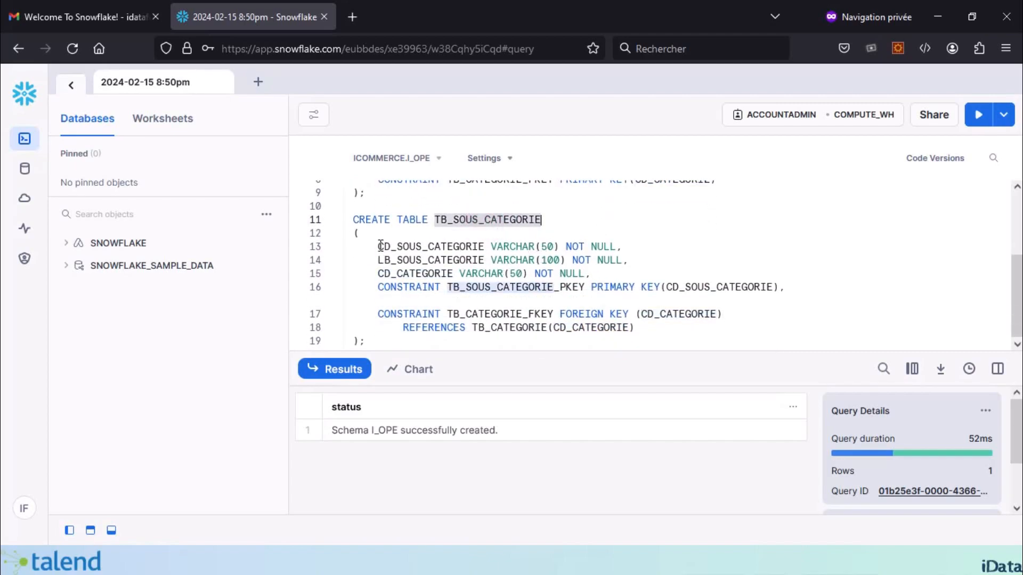
left_click_drag(379, 245, 403, 238)
left_click(428, 243)
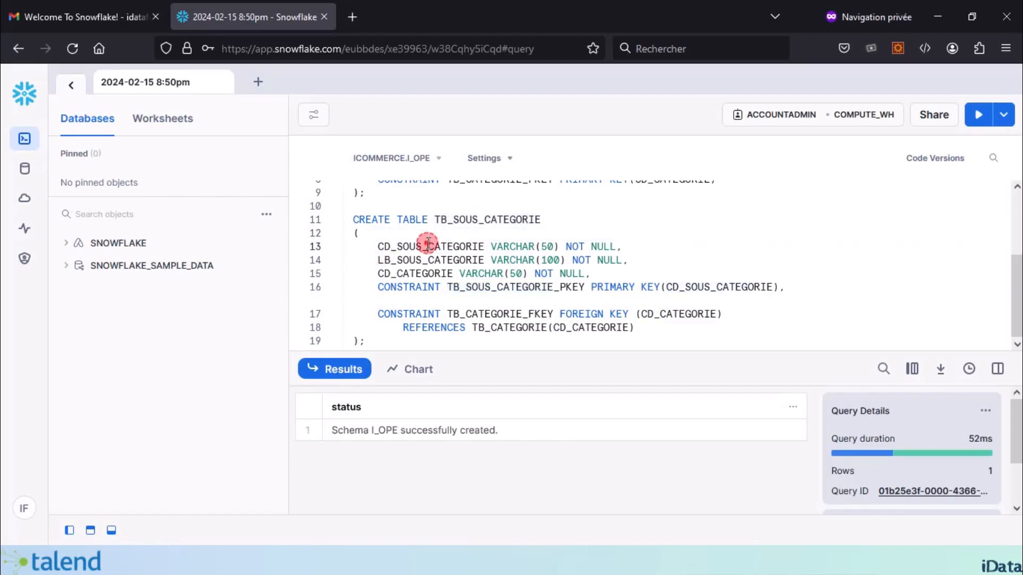
double_click(428, 245)
double_click(428, 260)
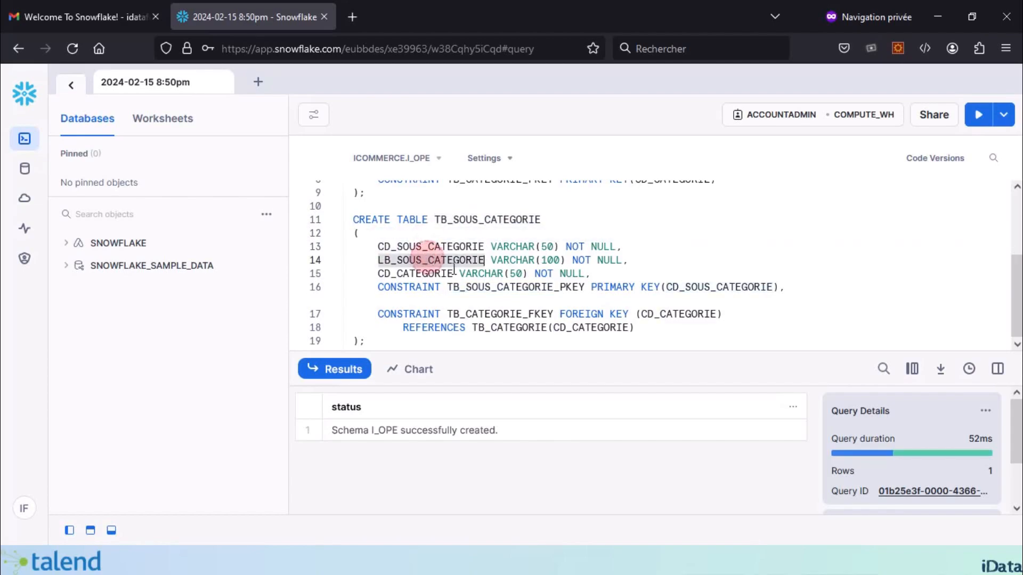
double_click(404, 272)
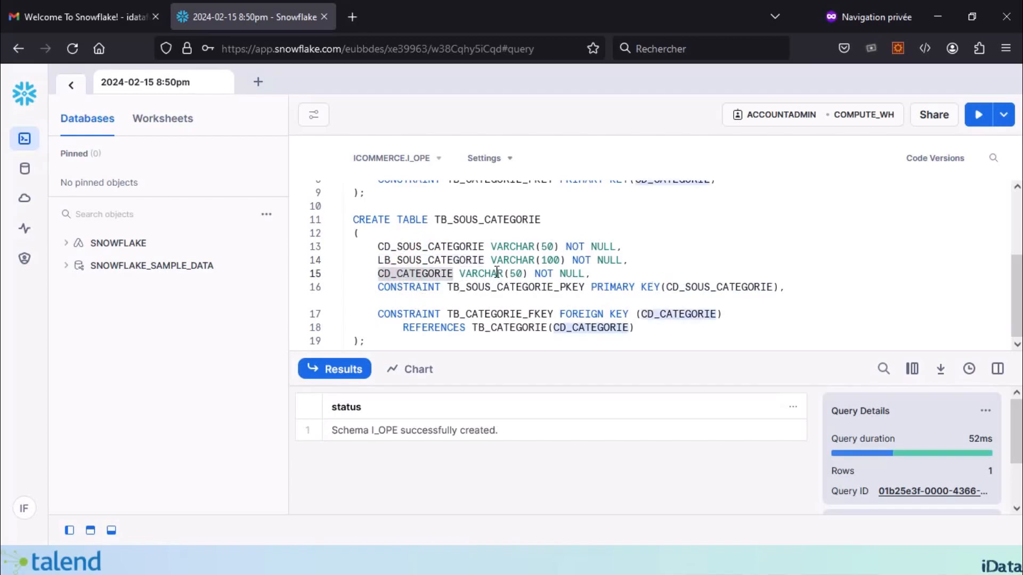
Step: Check its primary key CD_SOUS_CATEGORIE and foreign key CD_CATEGORIE, then select the whole script
left_click(717, 279)
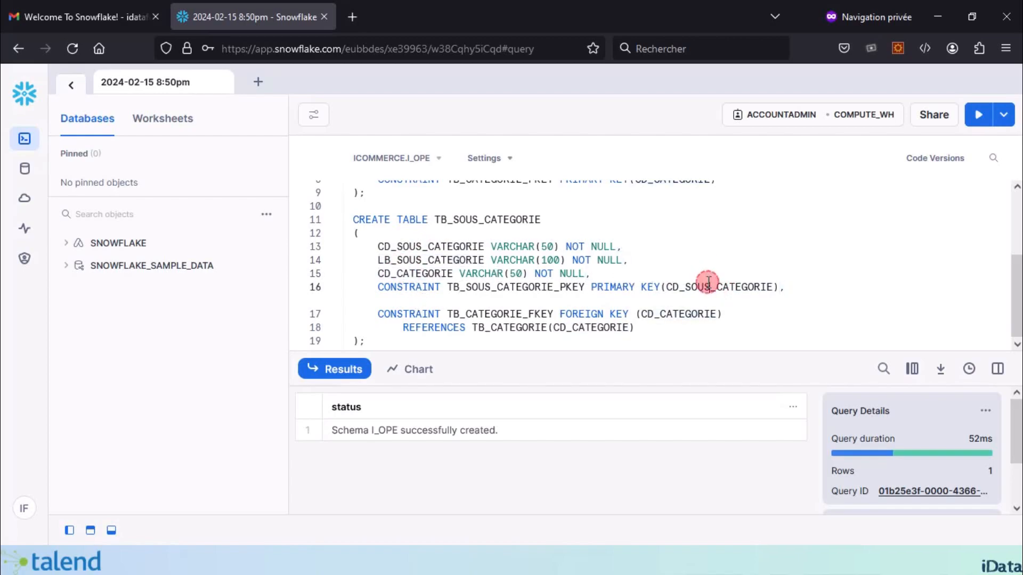
double_click(711, 287)
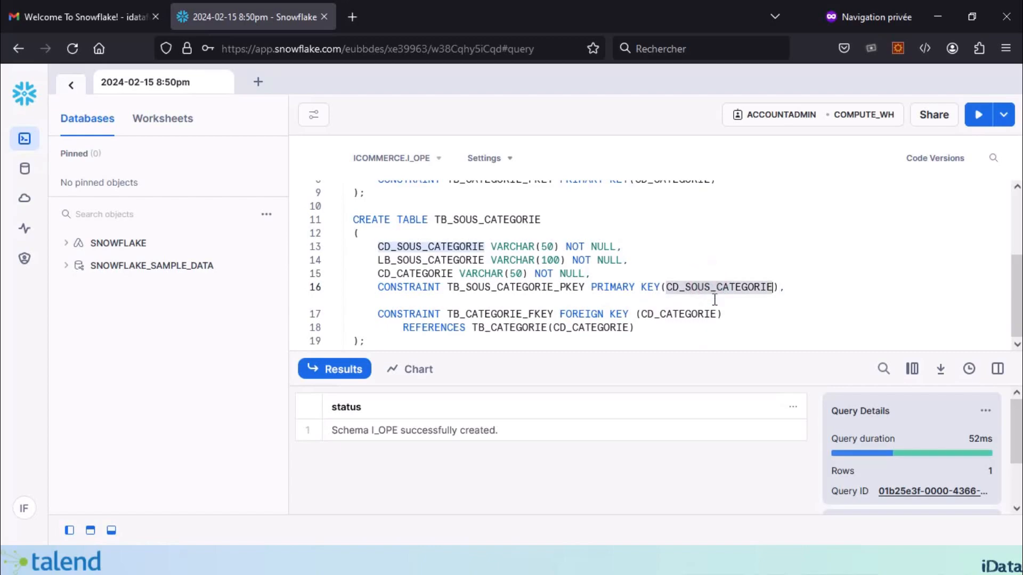
double_click(688, 314)
scroll(613, 322, "up", 3)
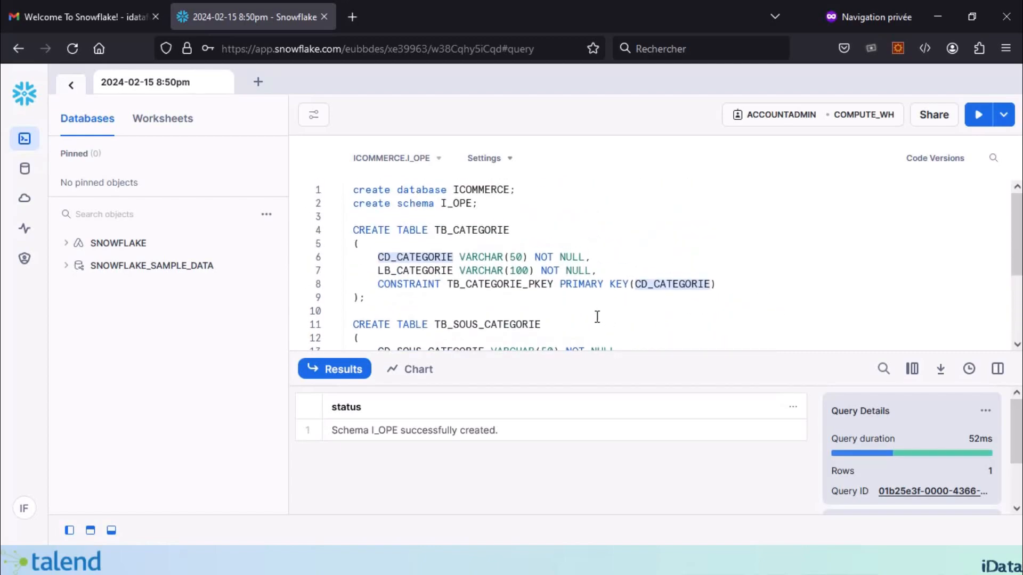
left_click(411, 299)
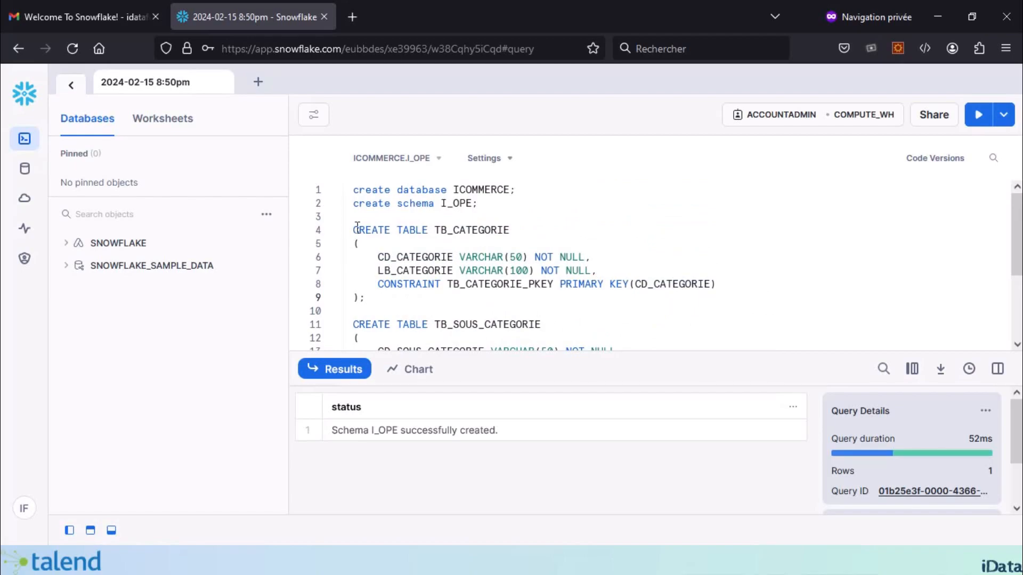
scroll(410, 266, "down", 2)
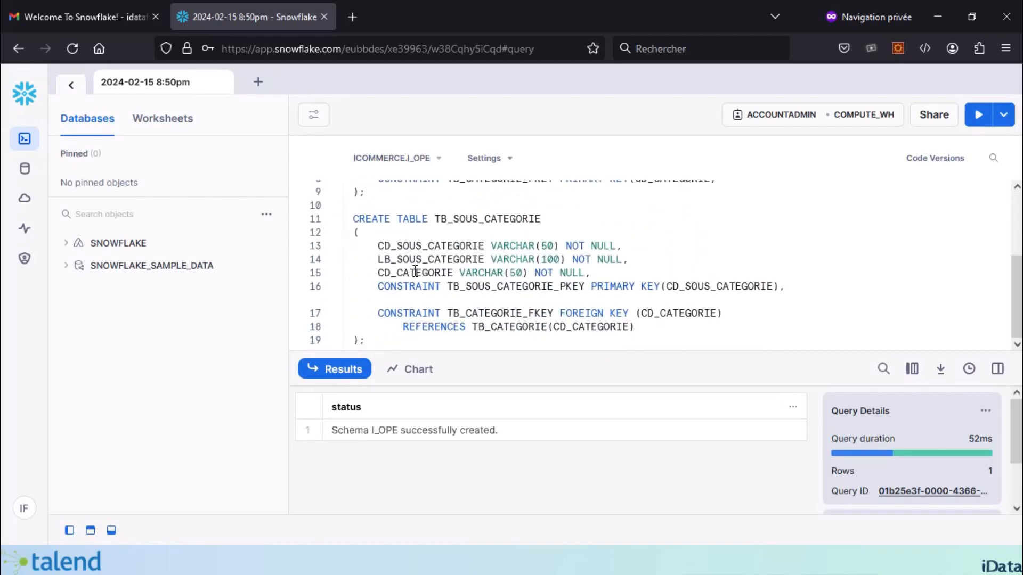
key("ctrl+a")
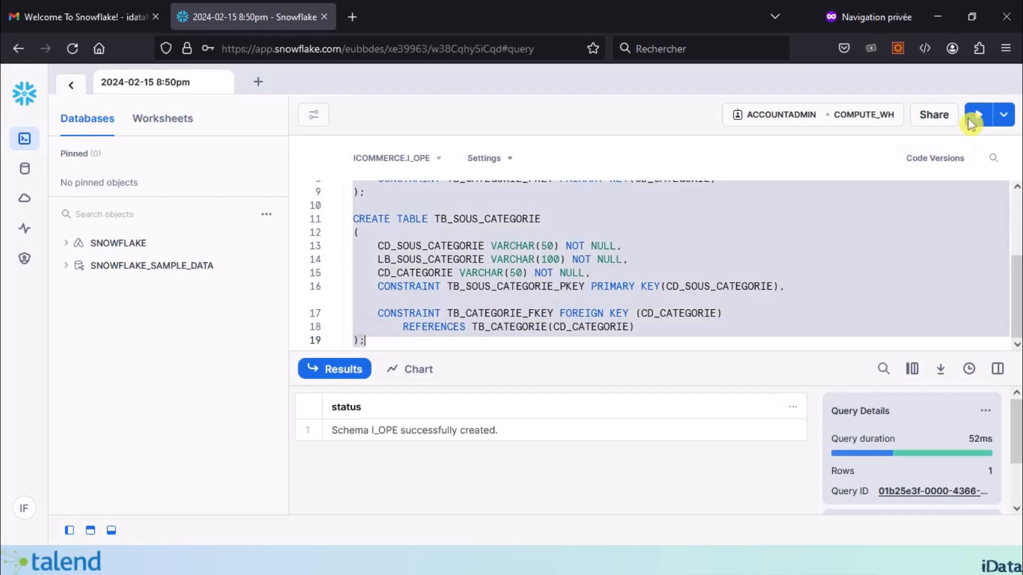
Step: Run the full table-creation script and refresh the database browser
left_click(979, 115)
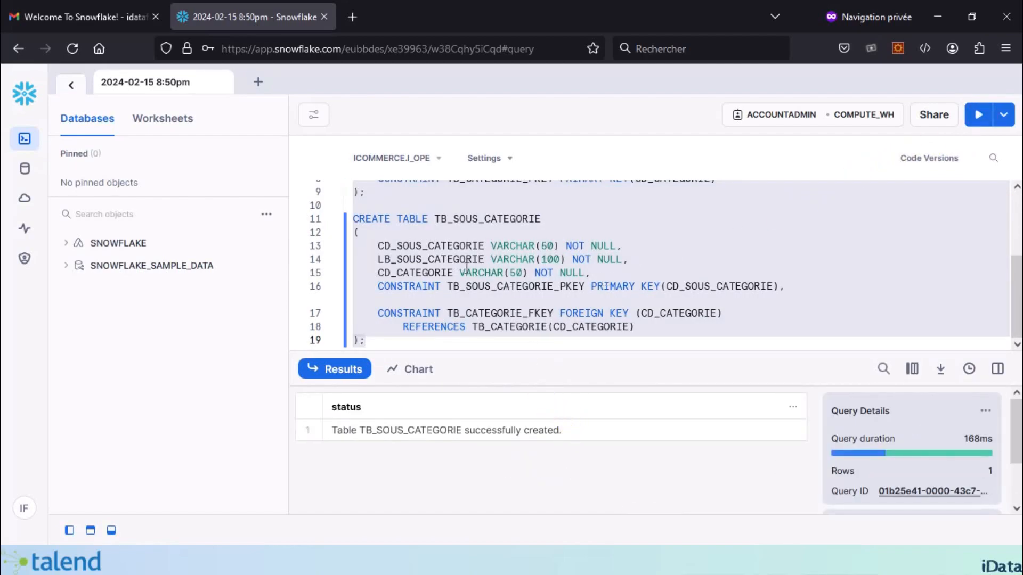
scroll(455, 340, "up", 3)
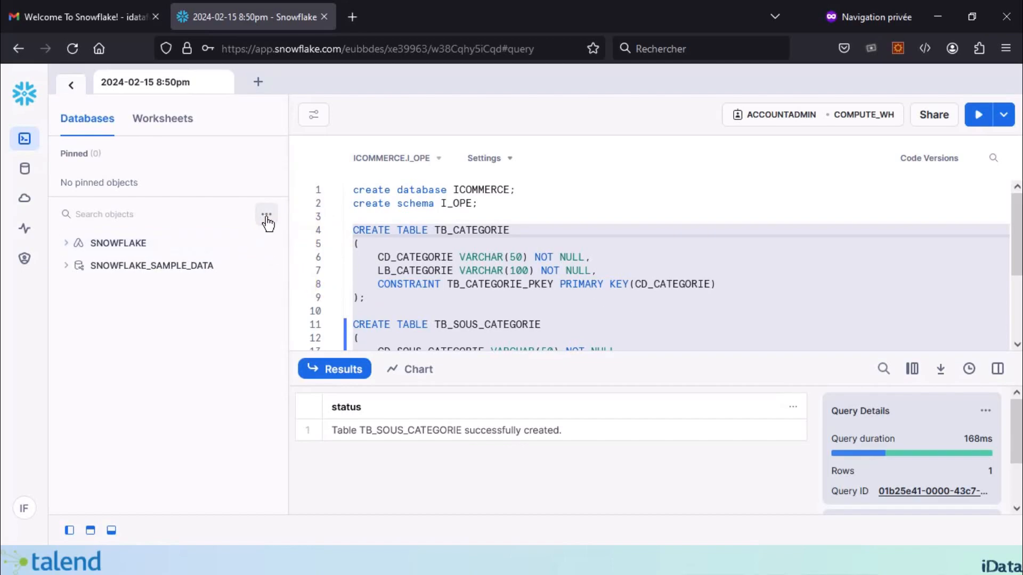
left_click(266, 217)
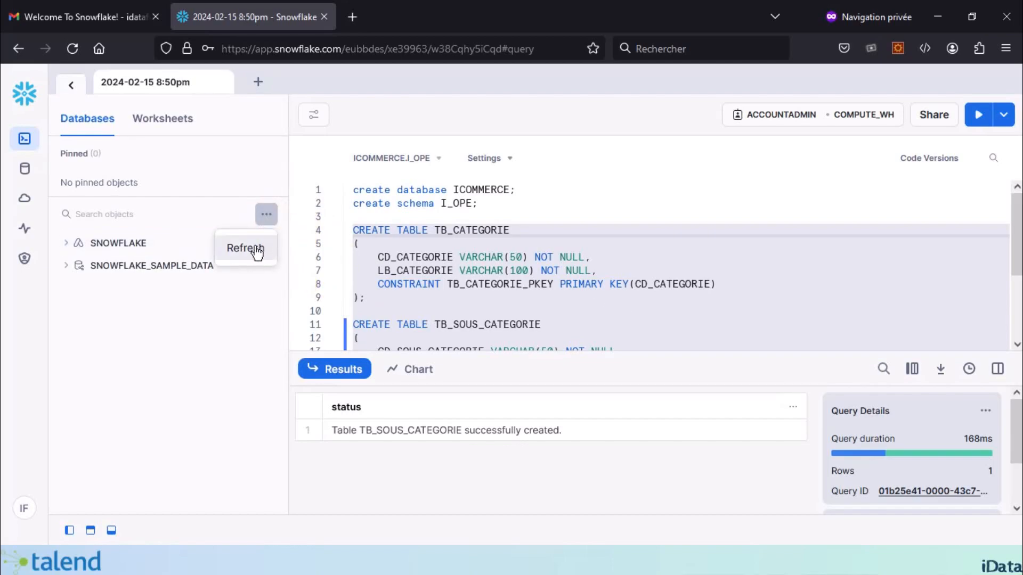
left_click(256, 251)
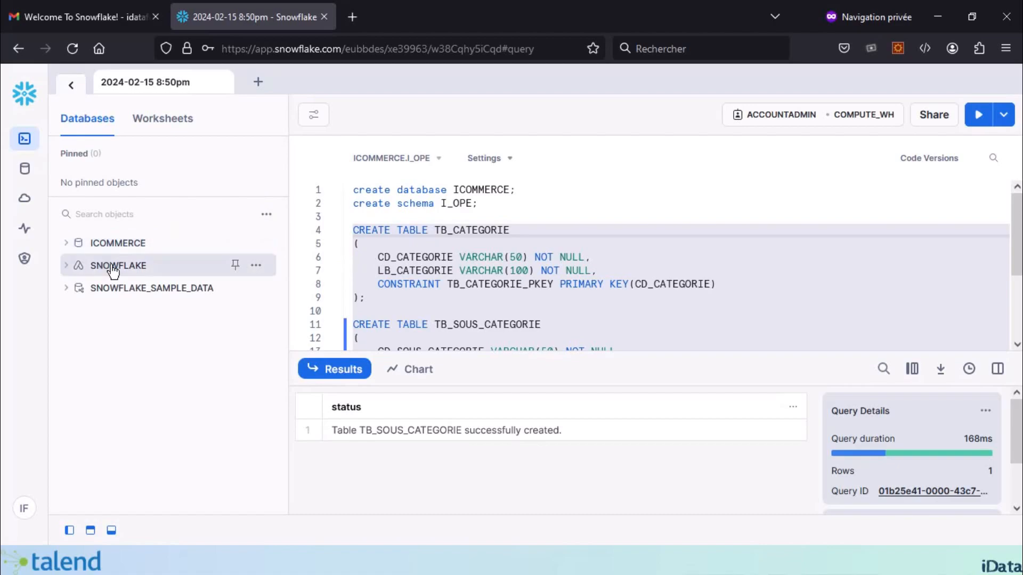
Step: Expand ICOMMERCE > I_OPE > Tables and open the actions menu for TB_CATEGORIE
mouse_move(113, 248)
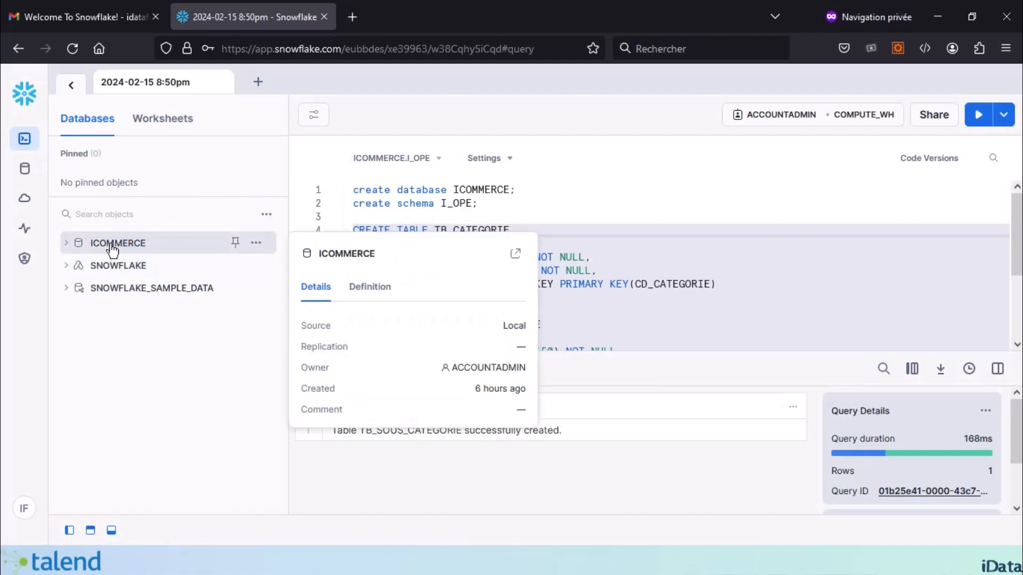
left_click(66, 243)
mouse_move(90, 325)
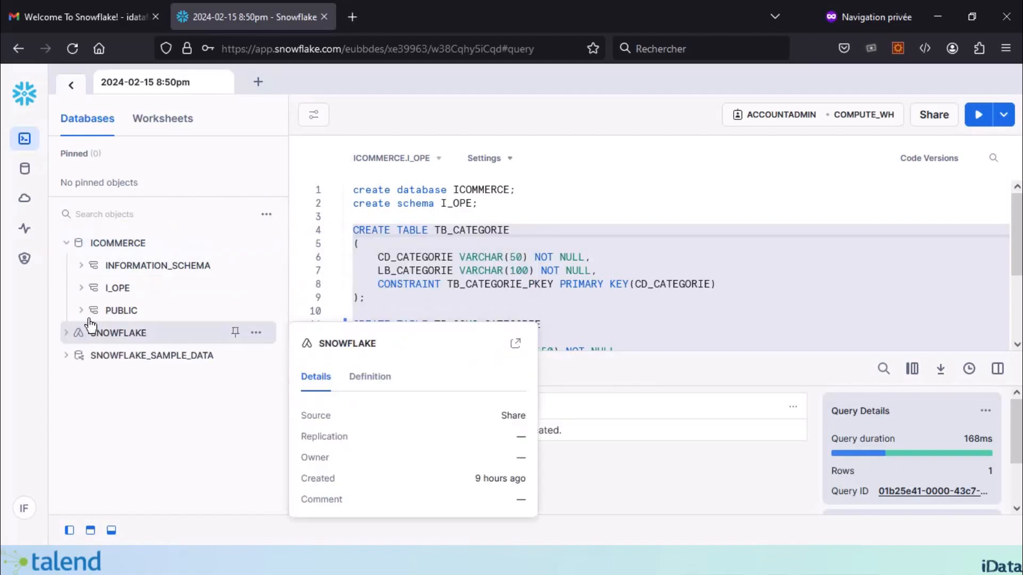
left_click(118, 288)
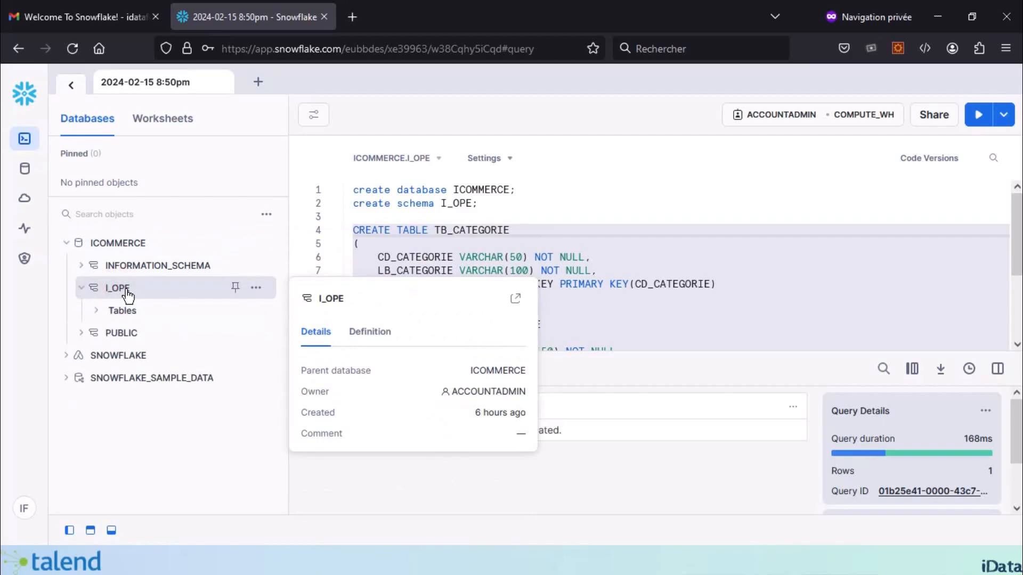
left_click(97, 317)
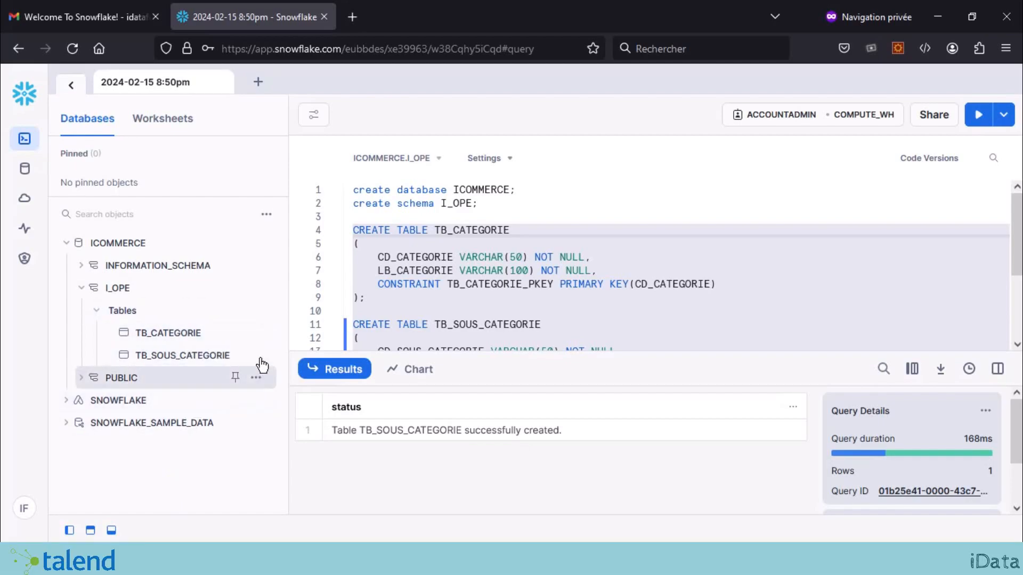
mouse_move(167, 338)
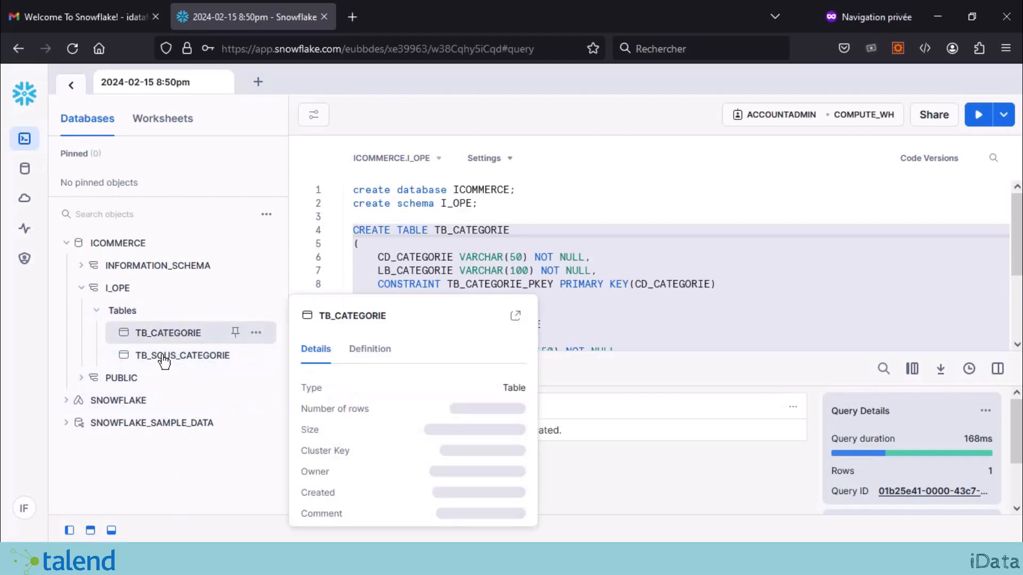
left_click(262, 334)
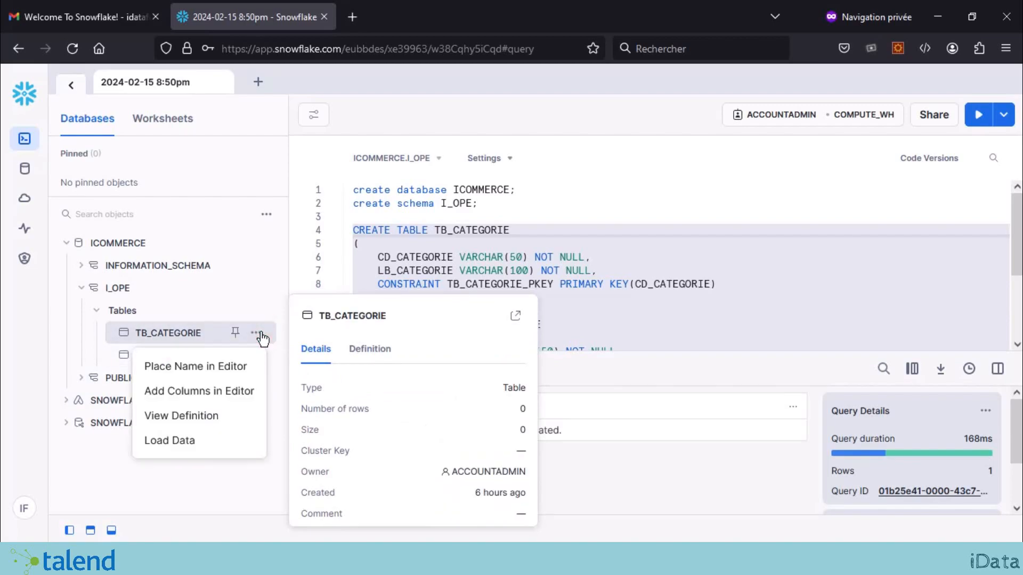
Step: Start Load Data on TB_CATEGORIE, attach TB_CATEGORIE.csv, and advance to the file format step
left_click(185, 450)
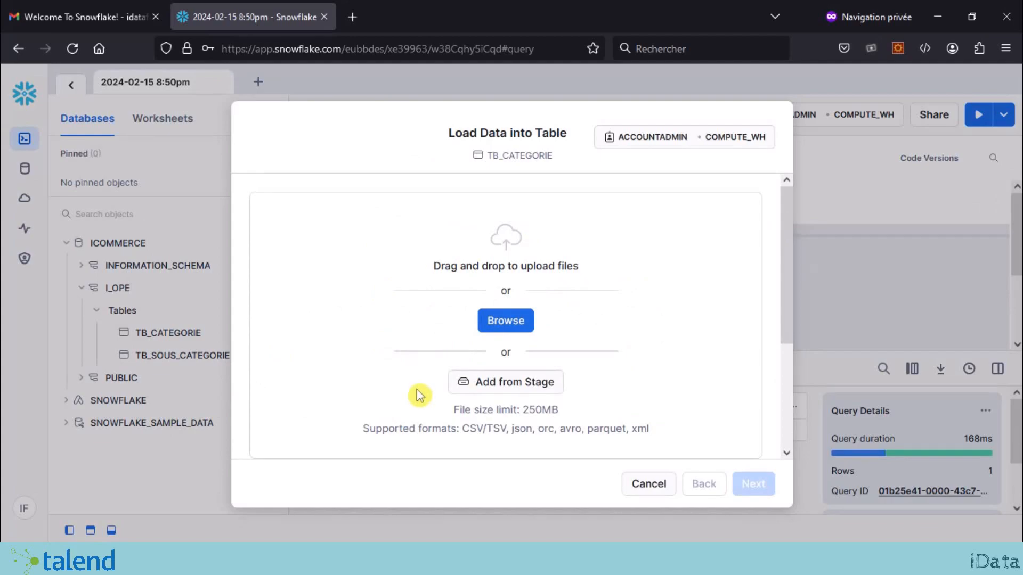
left_click(507, 322)
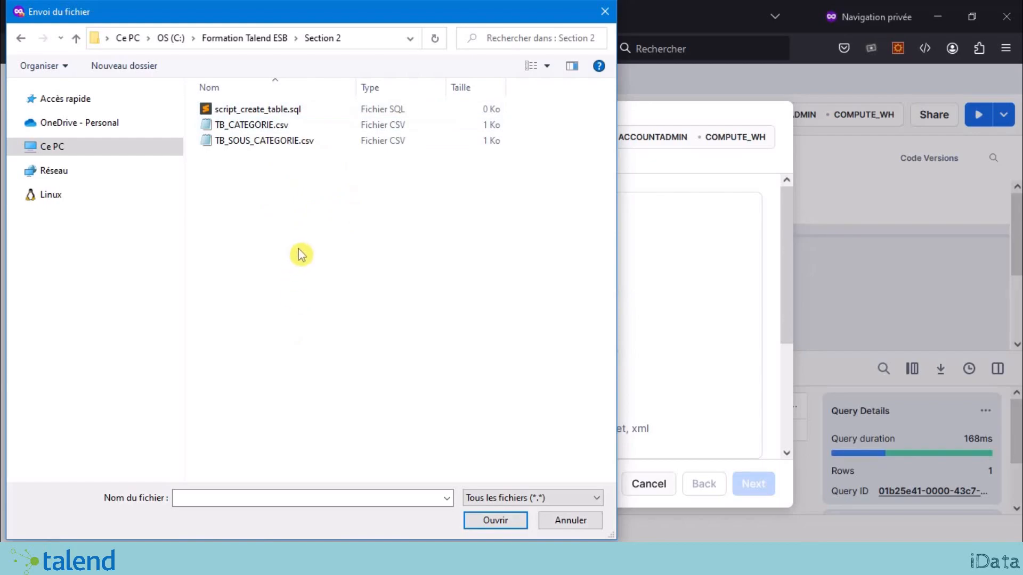
double_click(320, 124)
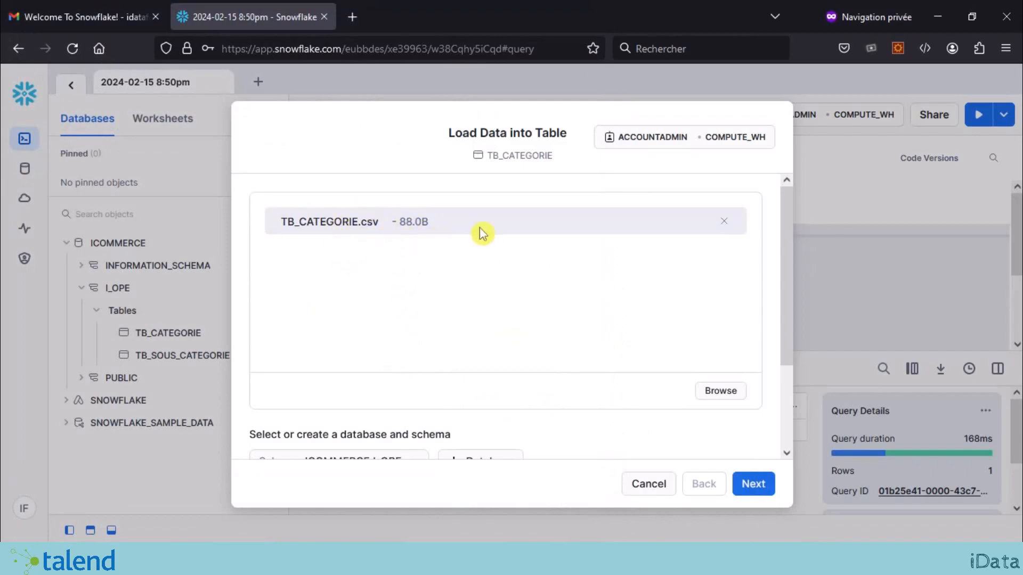
left_click(753, 485)
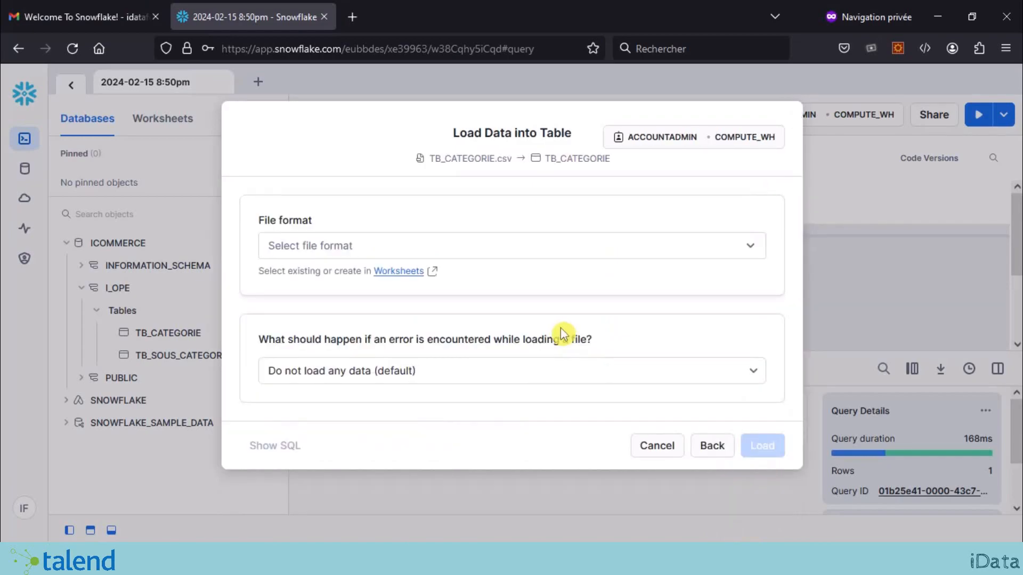
Step: Set the load file format to delimited CSV
left_click(495, 246)
left_click(459, 215)
left_click(435, 237)
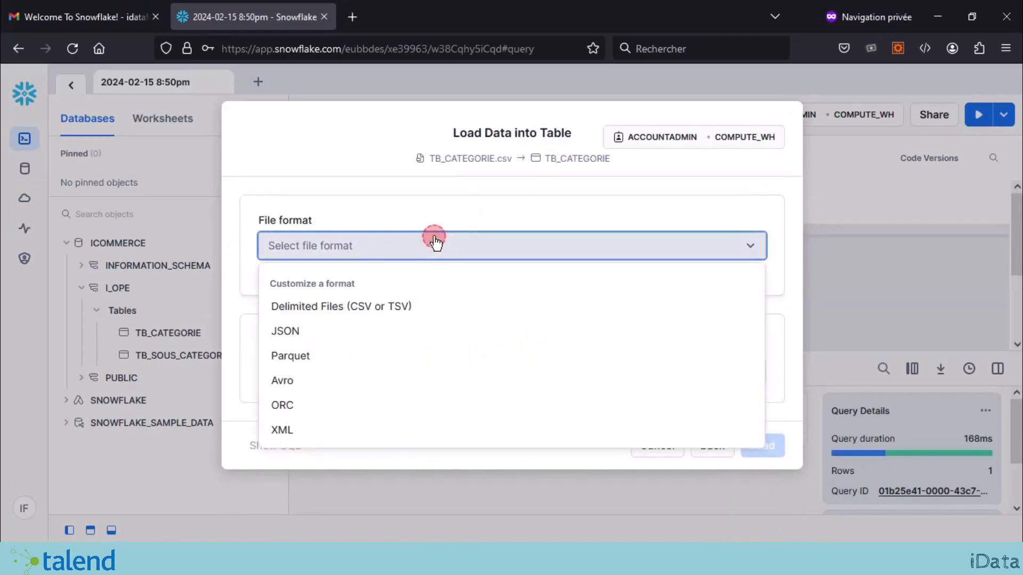
left_click(387, 309)
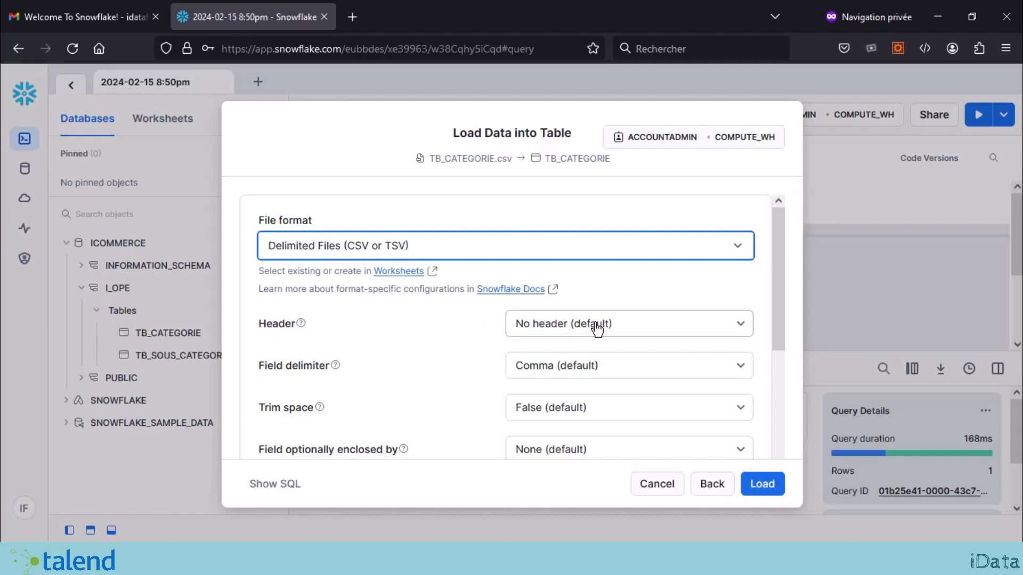
left_click(596, 328)
left_click(572, 324)
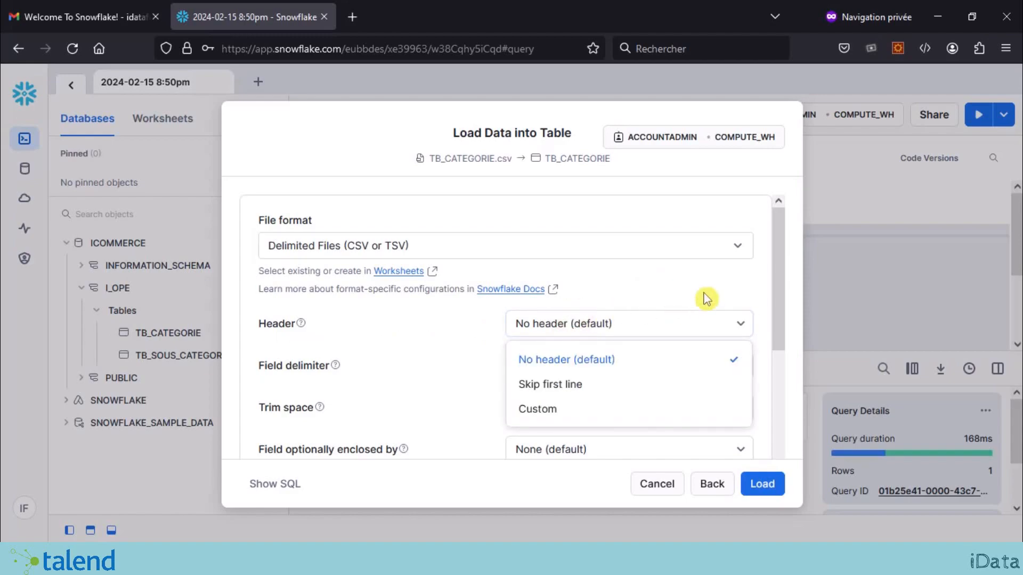
Step: Check the CSV's header line in the text editor and set header handling to skip the first line
key("alt+Tab")
left_click_drag(704, 164, 538, 159)
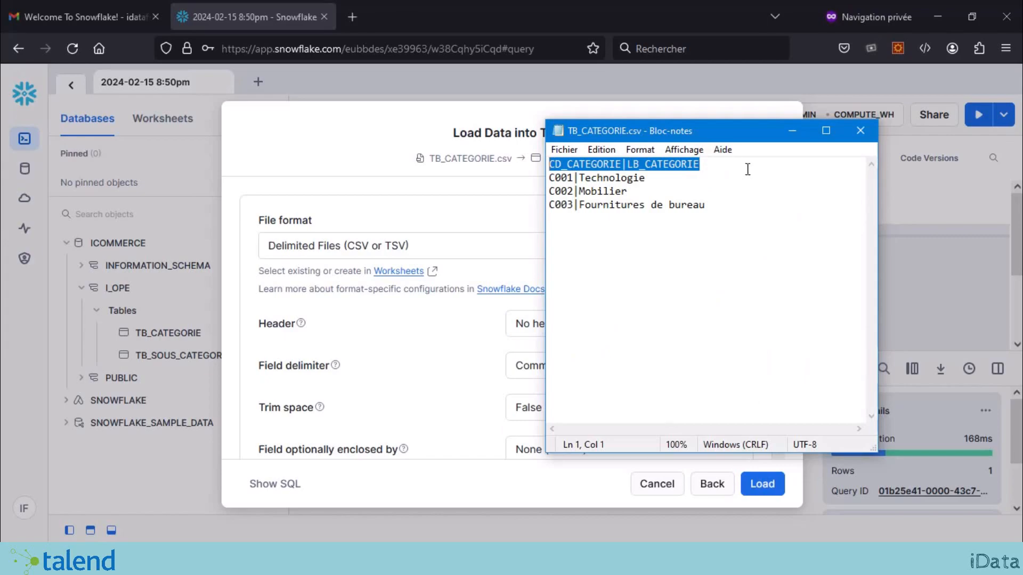
left_click_drag(734, 172, 396, 155)
left_click(792, 130)
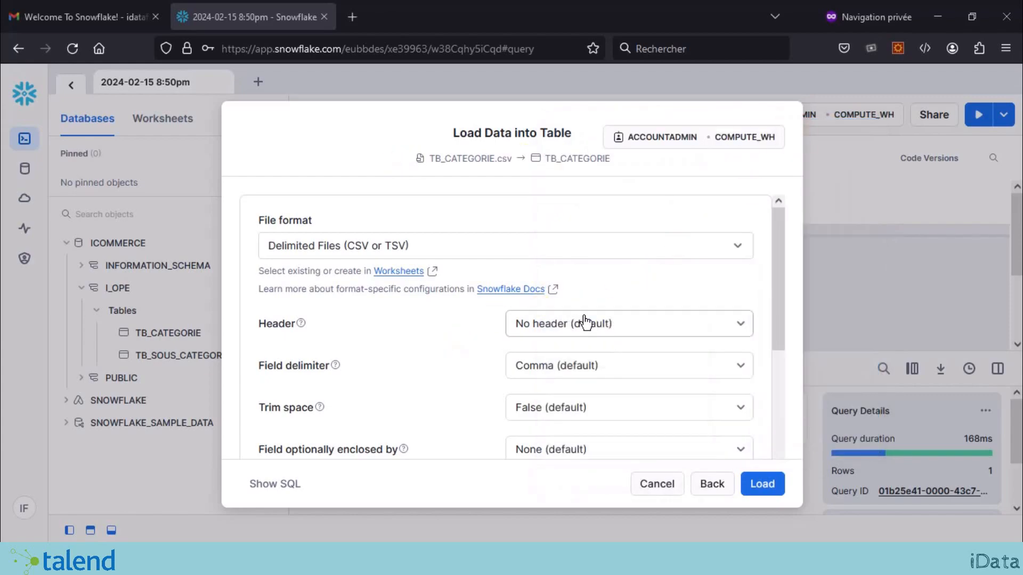
left_click(586, 322)
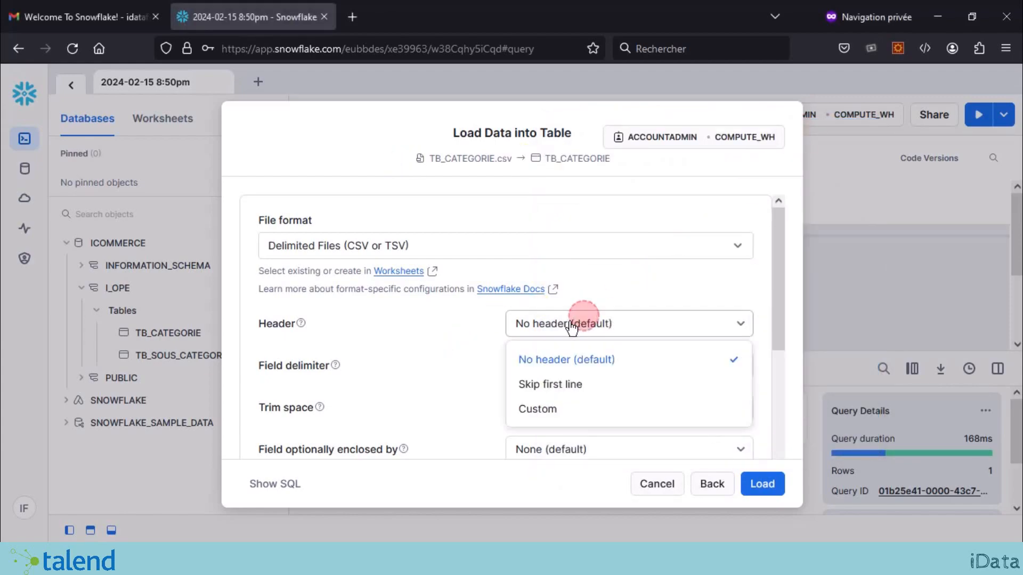
left_click(584, 389)
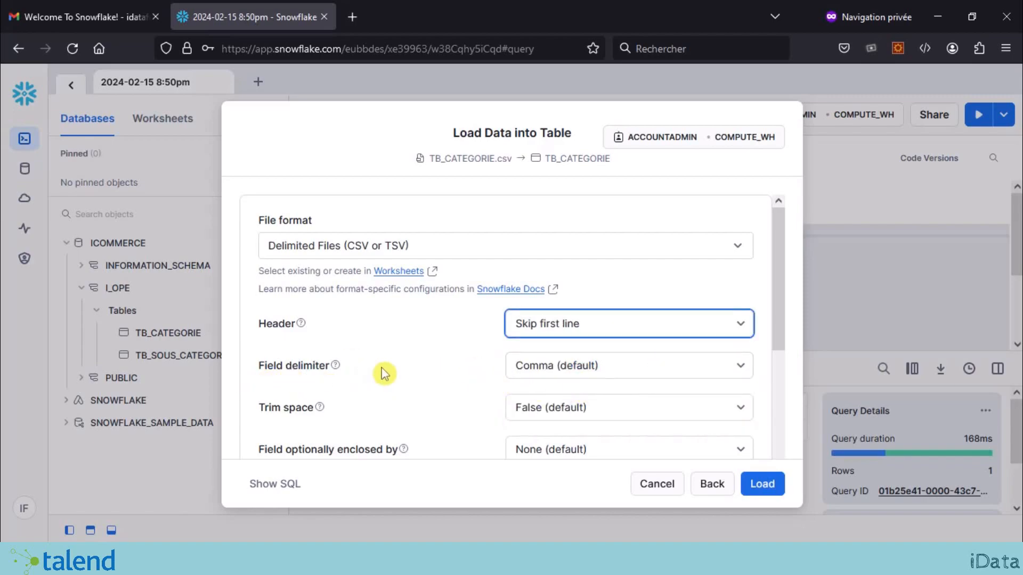
Step: Use Vertical Bar as the field delimiter, load the 3 rows, and close the confirmation
left_click(610, 374)
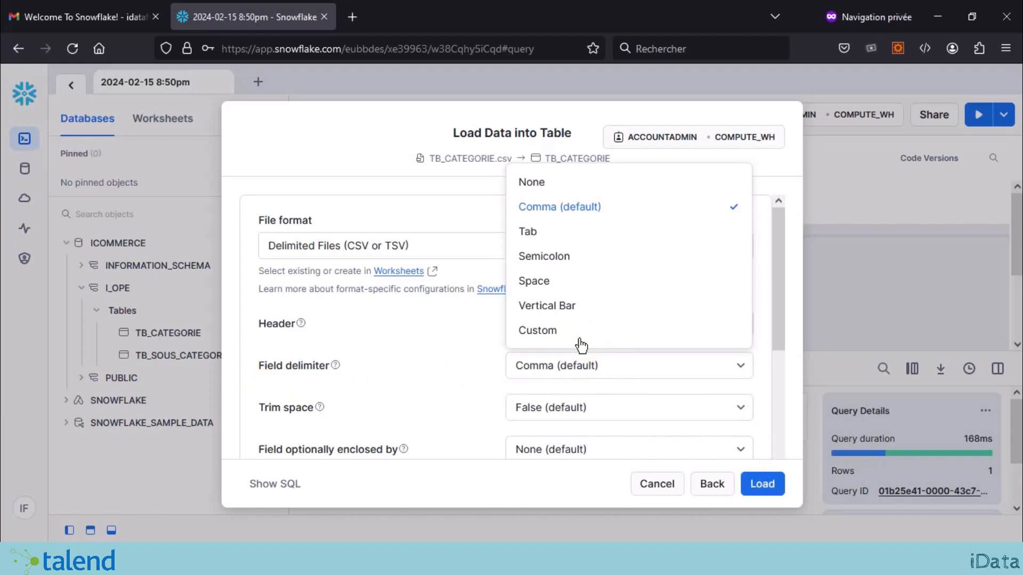
left_click(571, 315)
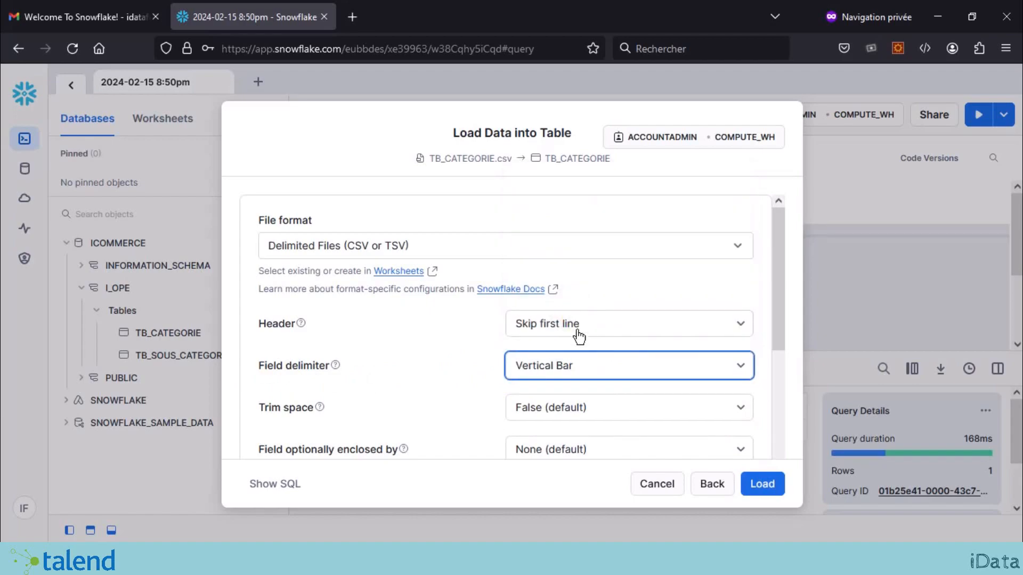
key("alt+Tab")
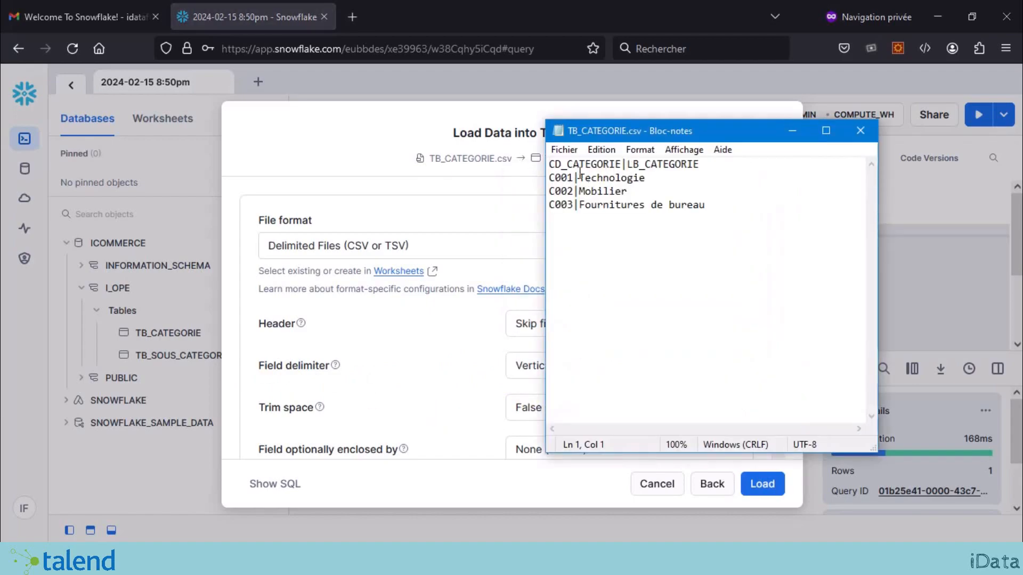
left_click_drag(628, 133, 718, 141)
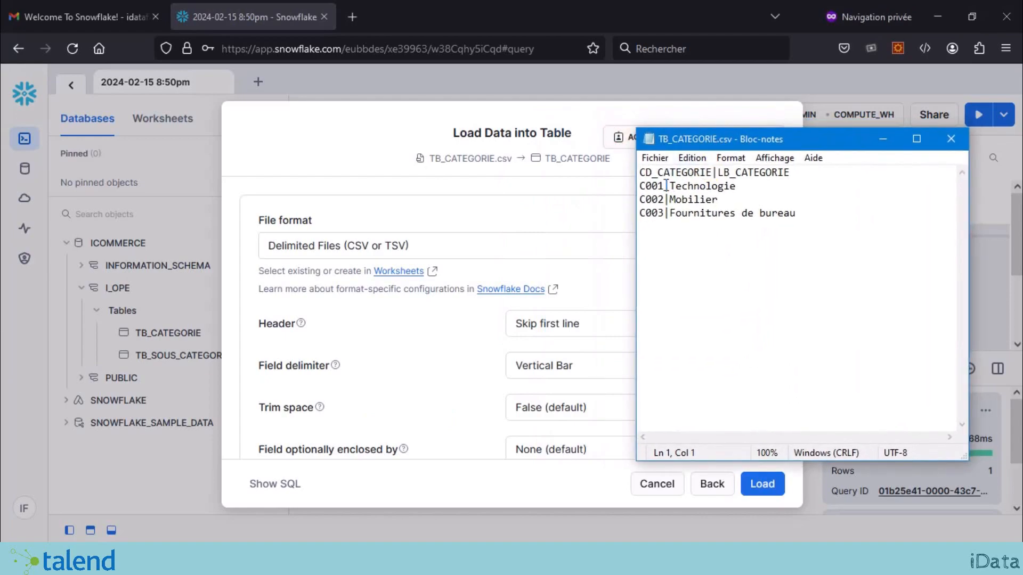
left_click_drag(666, 185, 670, 186)
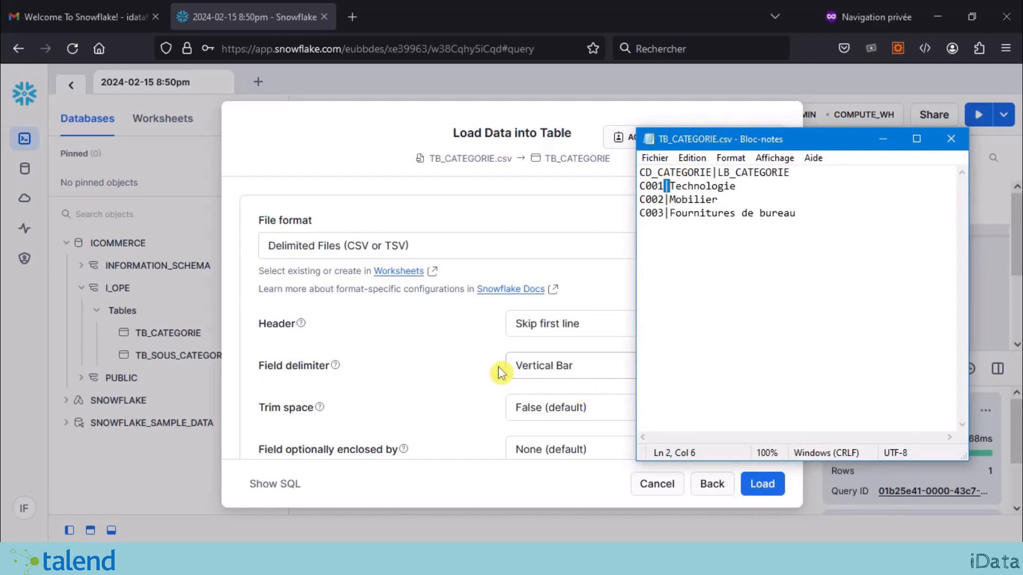
left_click(456, 347)
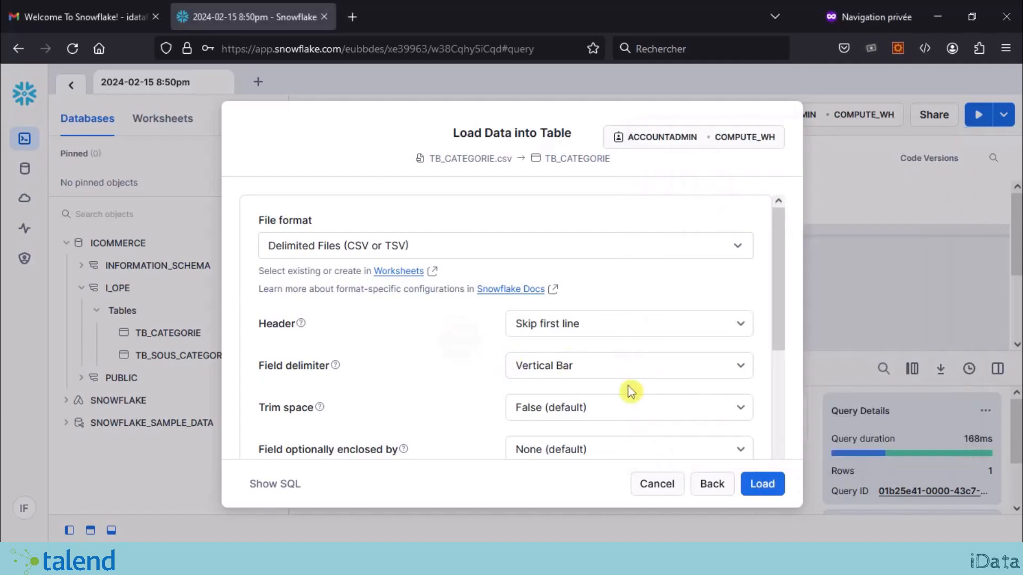
left_click(772, 480)
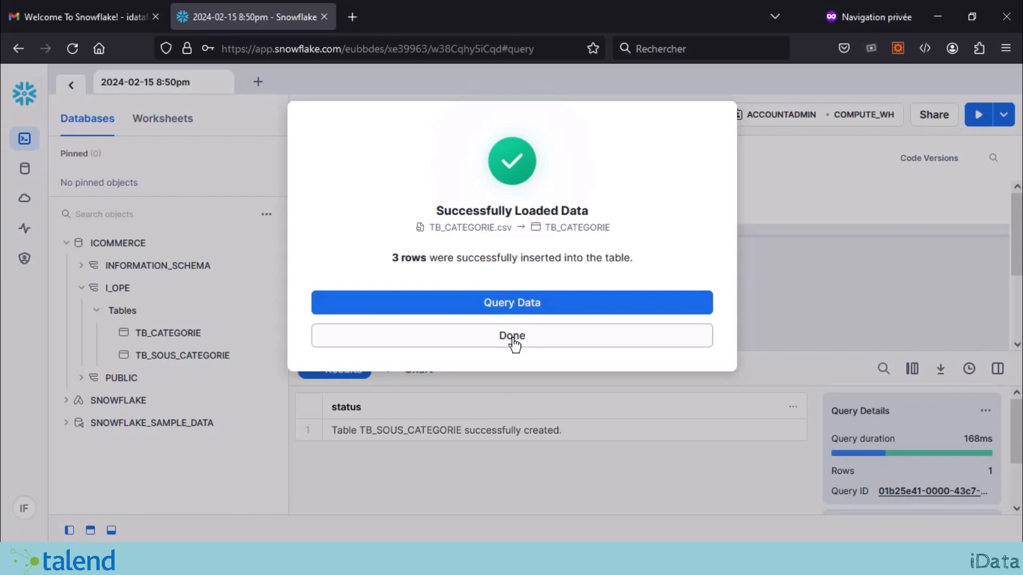
left_click(539, 335)
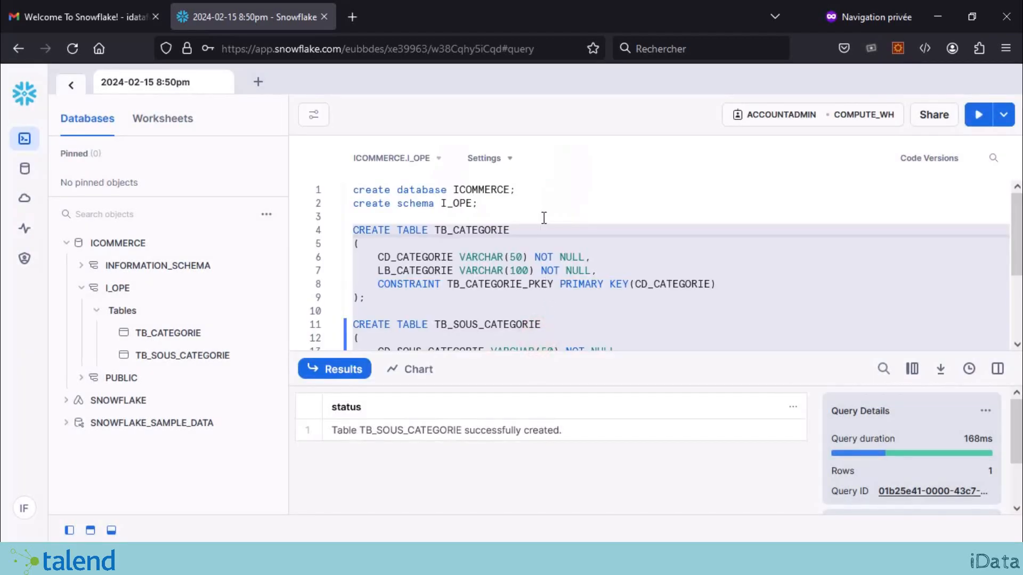
Step: Add 'select * from TB_CATEGORIE ;' on line 4 and run it to see C001–C003 rows
left_click_drag(514, 230, 438, 225)
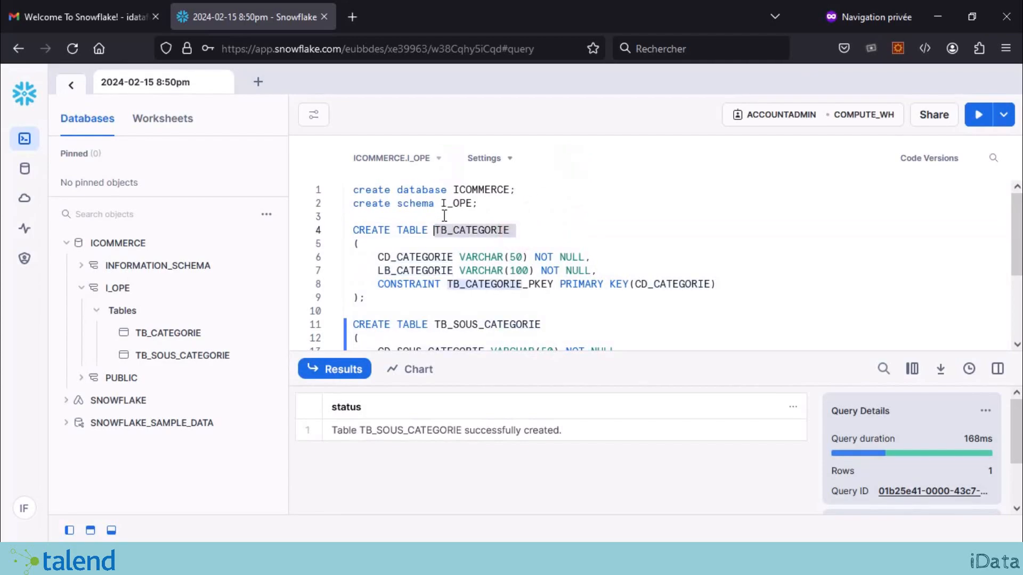
left_click(445, 215)
key("Return")
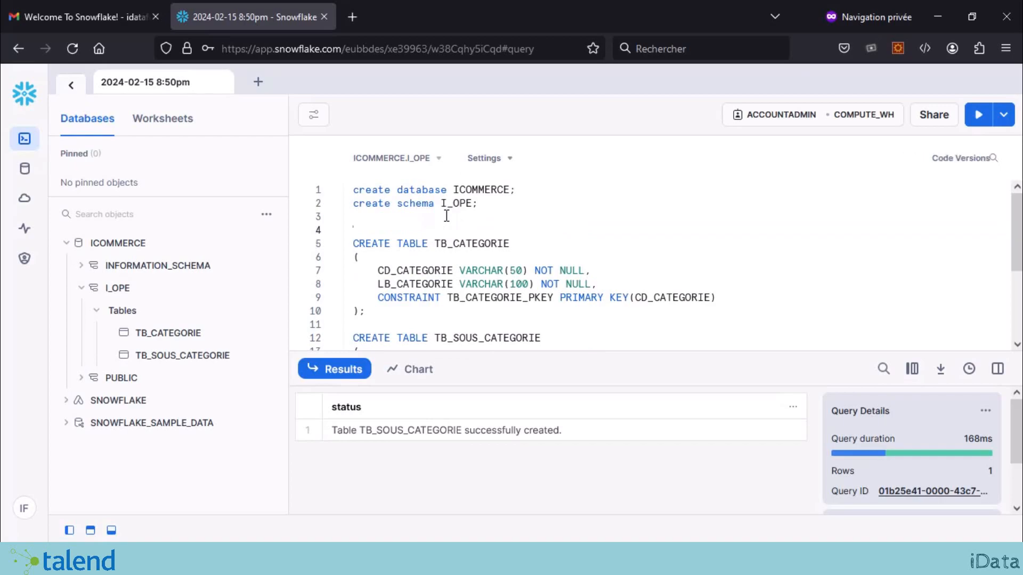
type("select ")
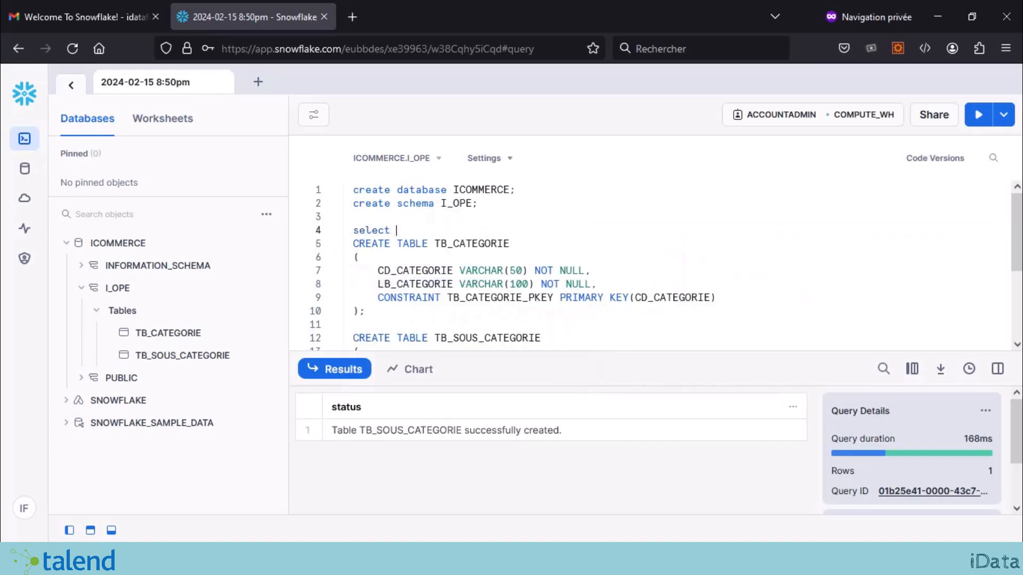
type("* from TB_CATEGORIE ")
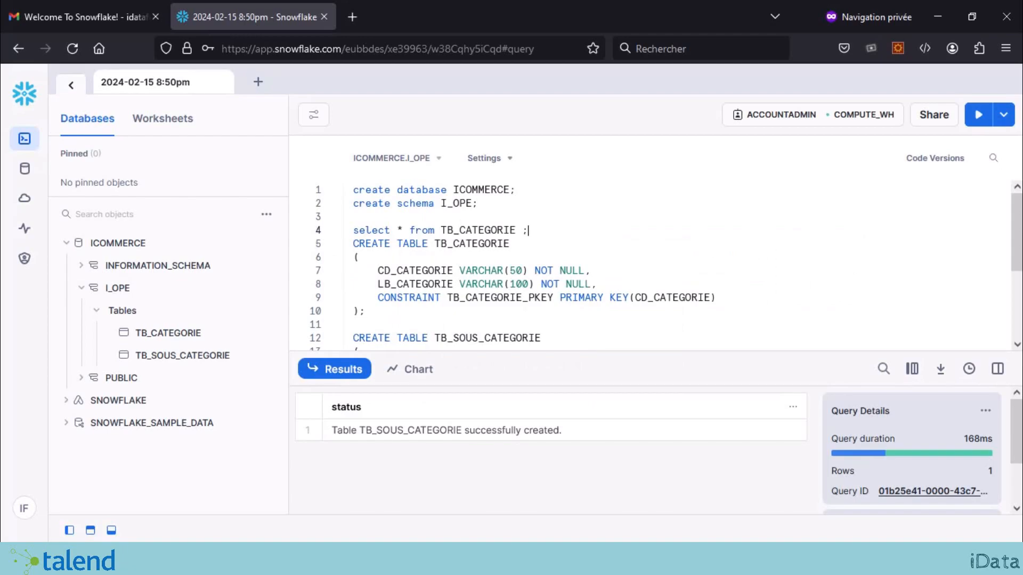
type(";")
key("Return")
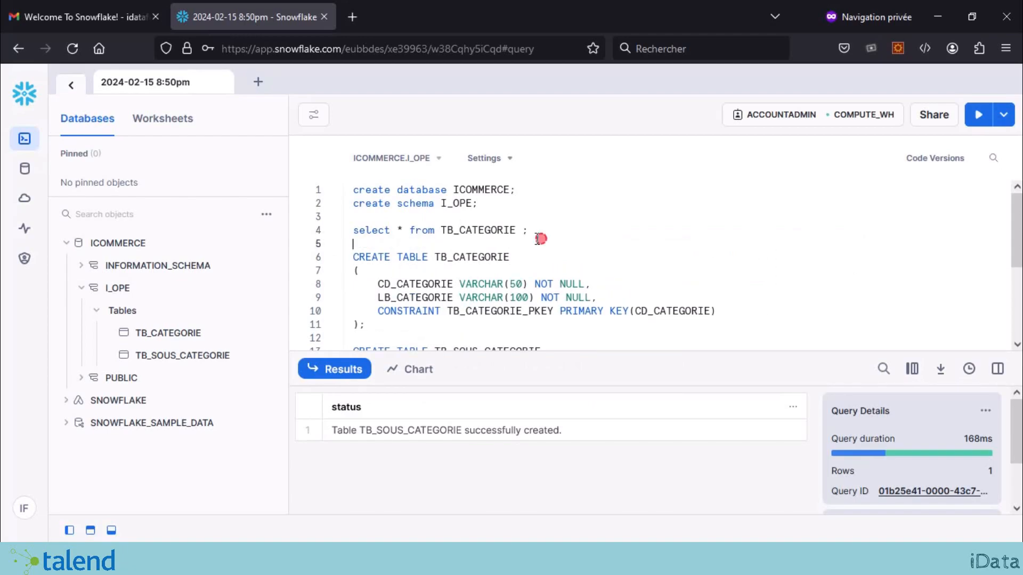
left_click_drag(539, 239, 330, 230)
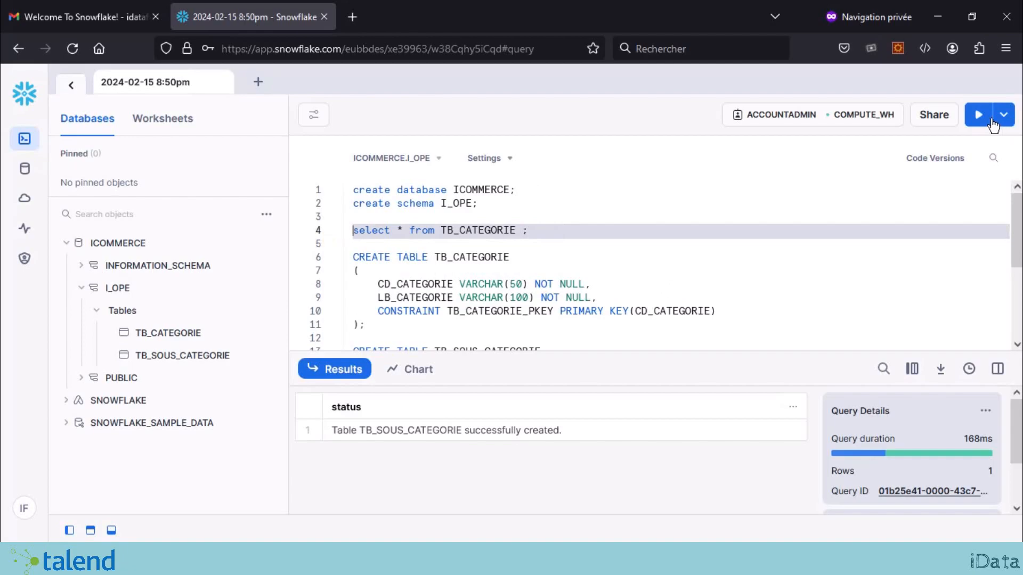
left_click(991, 122)
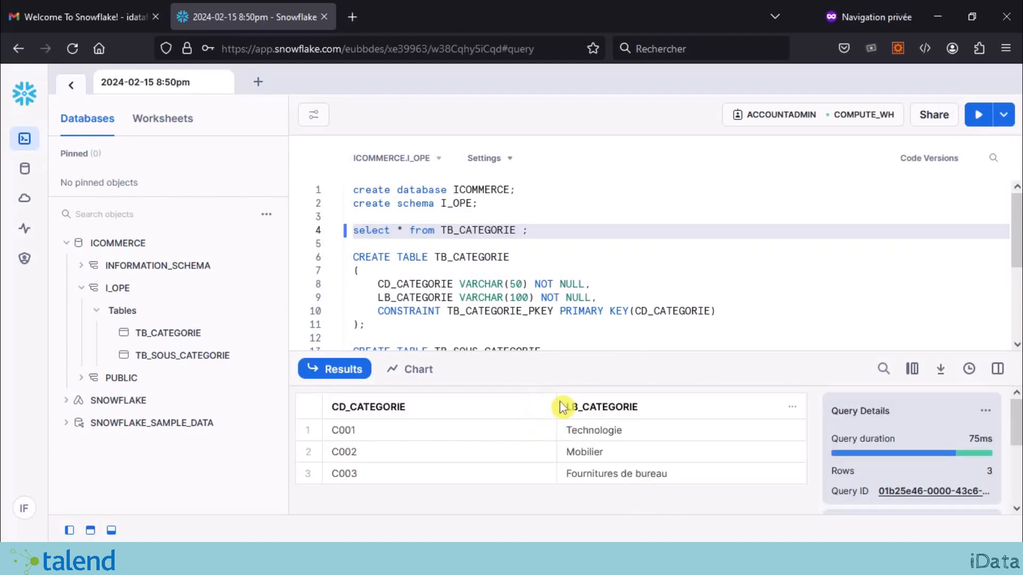
Step: Start Load Data on TB_SOUS_CATEGORIE with TB_SOUS_CATEGORIE.csv and advance to file format settings
mouse_move(174, 357)
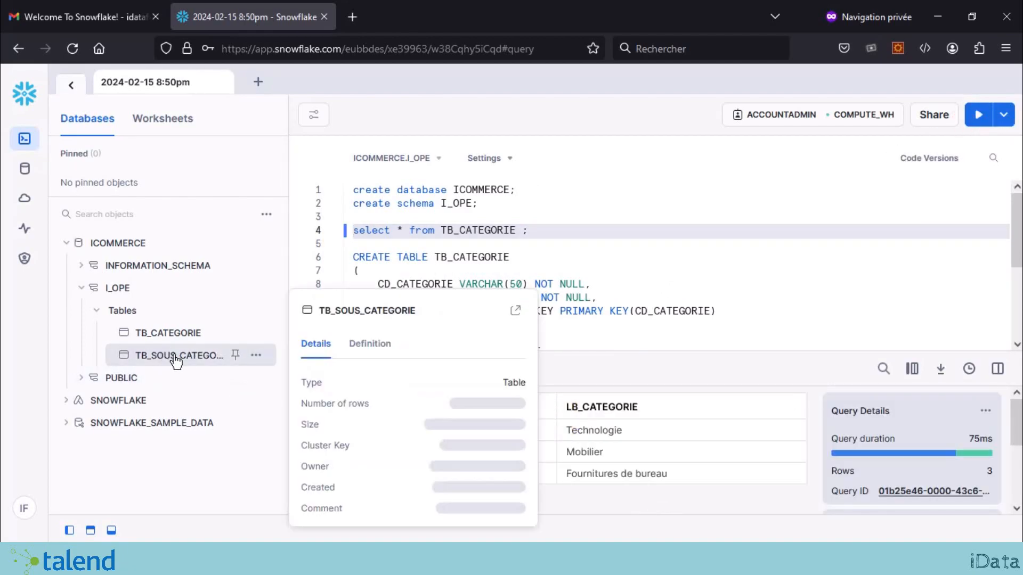
left_click(580, 236)
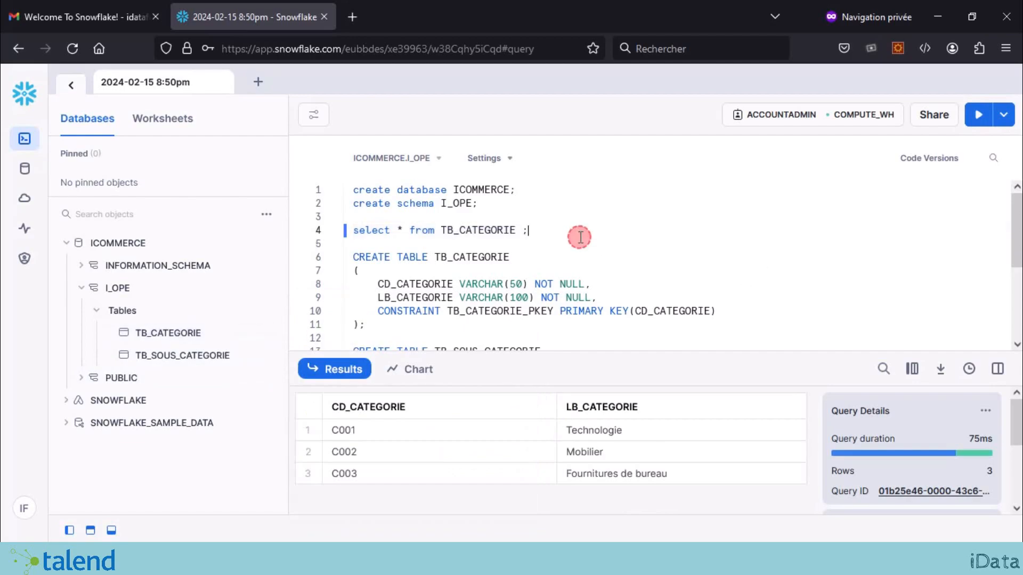
left_click(481, 230)
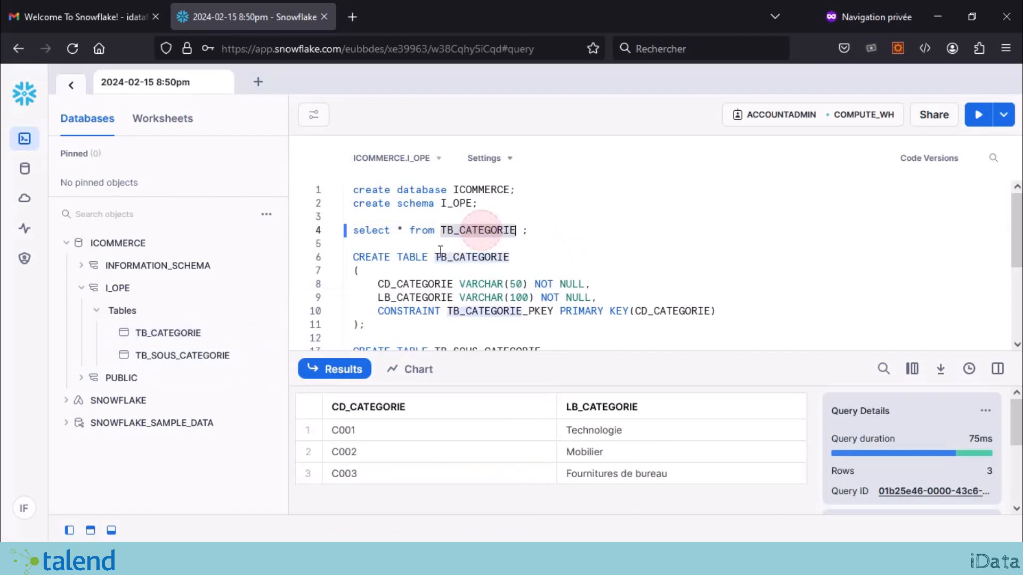
left_click(150, 355)
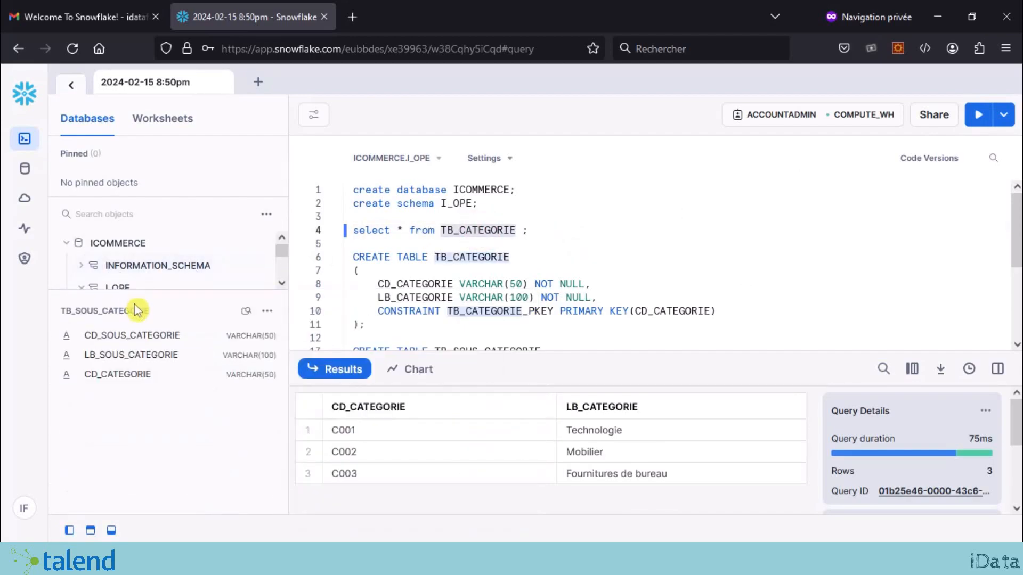
left_click_drag(158, 291, 163, 417)
mouse_move(242, 361)
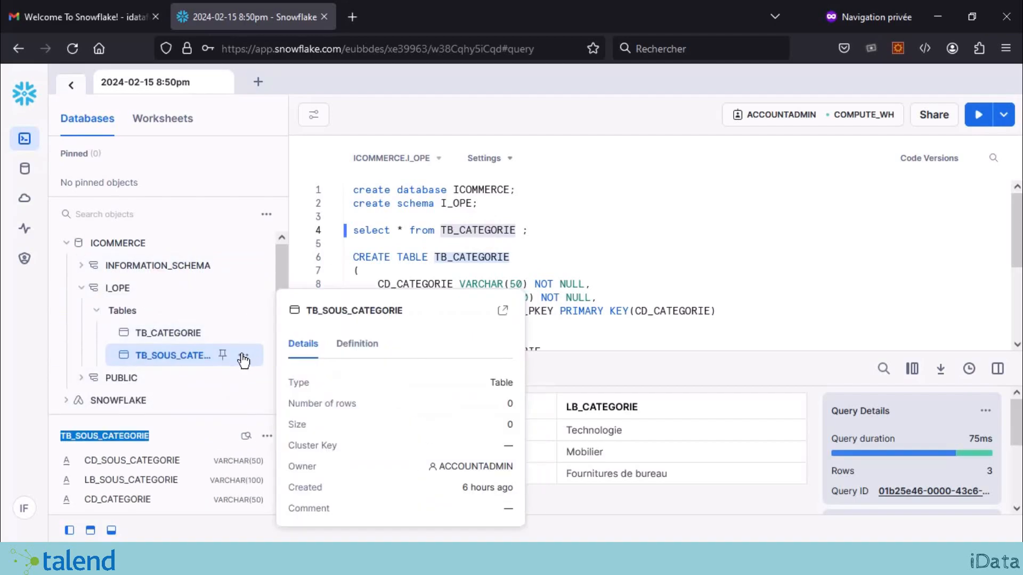
left_click(244, 357)
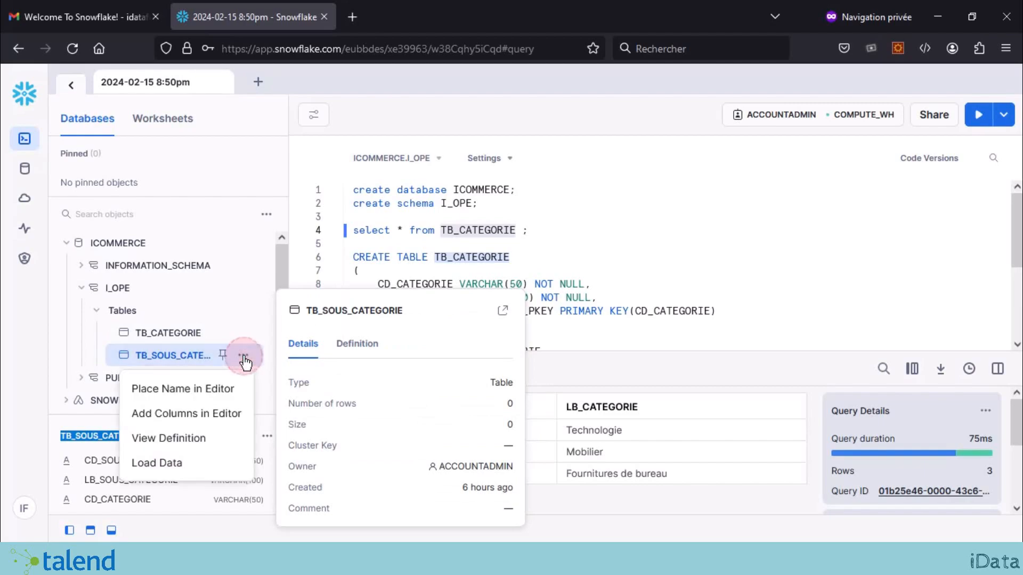
left_click(167, 463)
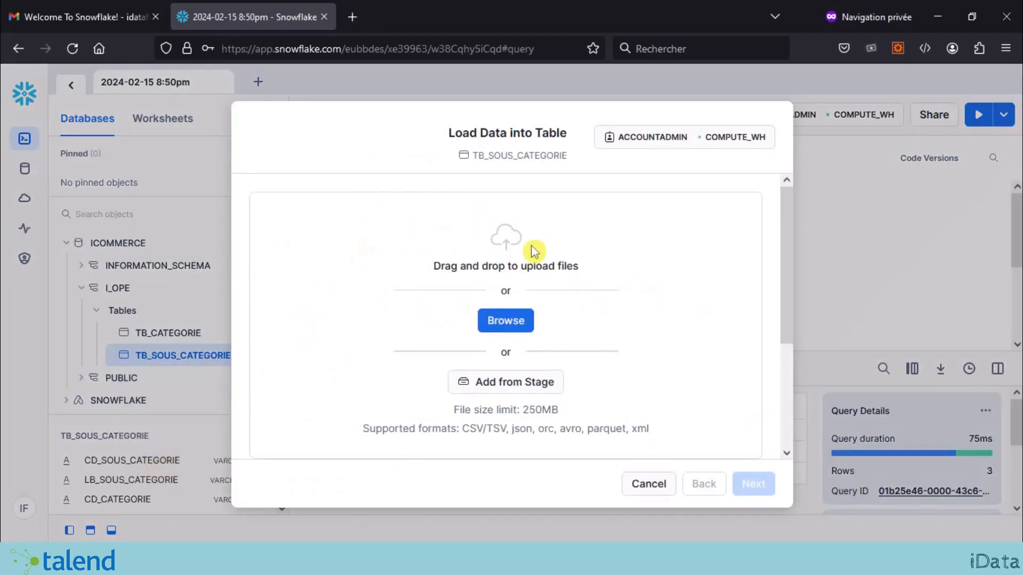
left_click(515, 323)
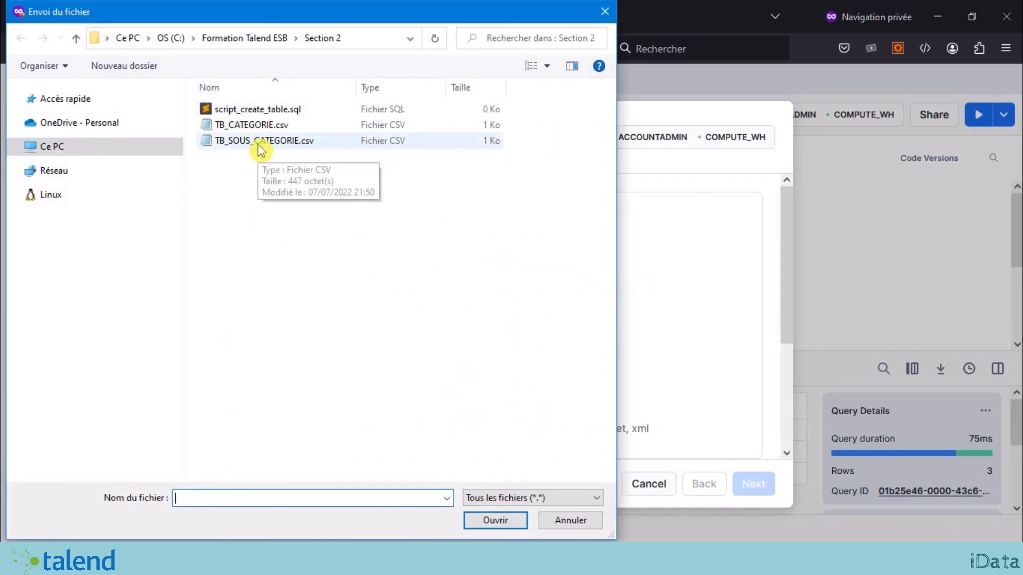
left_click(259, 148)
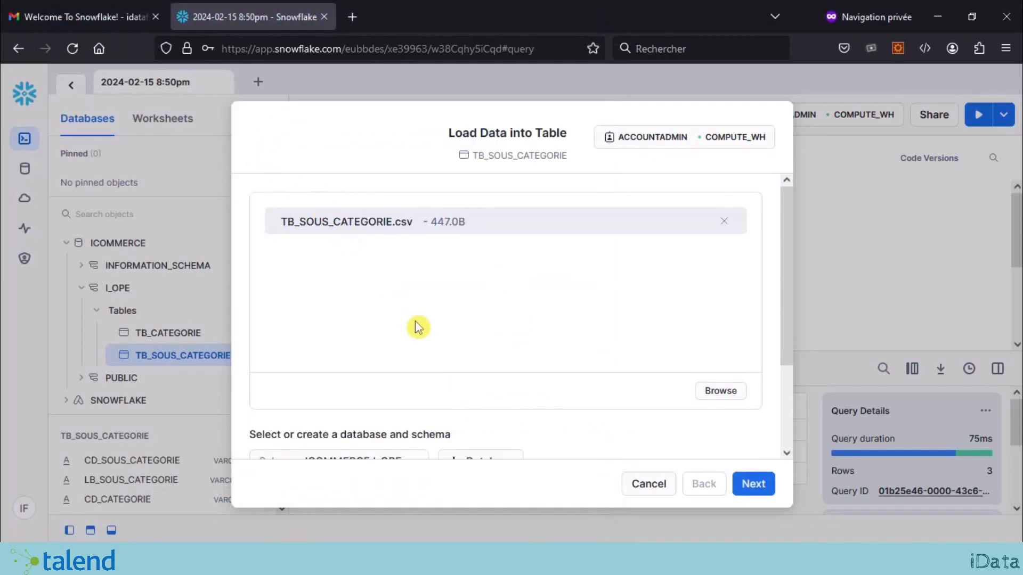
scroll(421, 324, "down", 3)
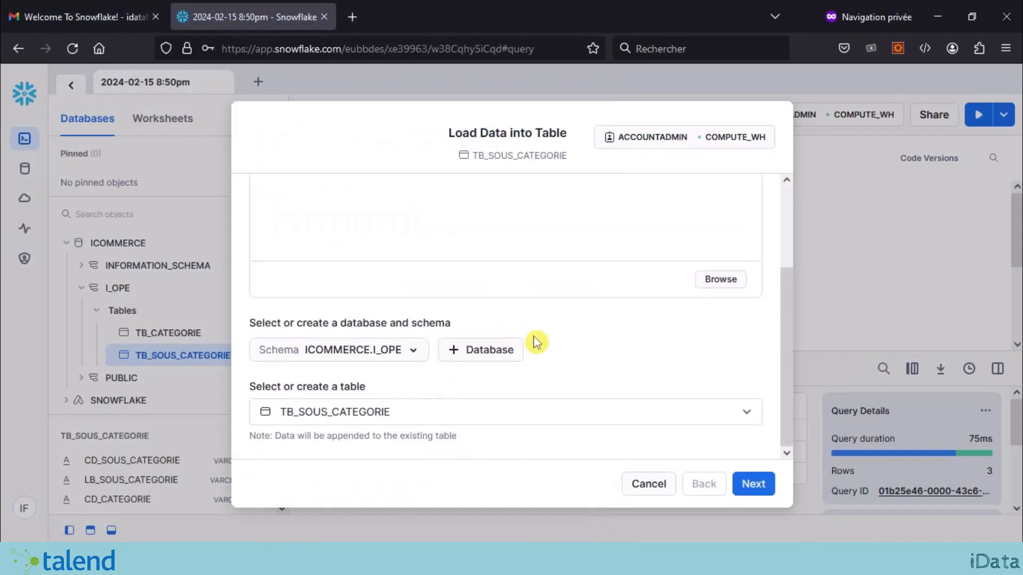
left_click(751, 483)
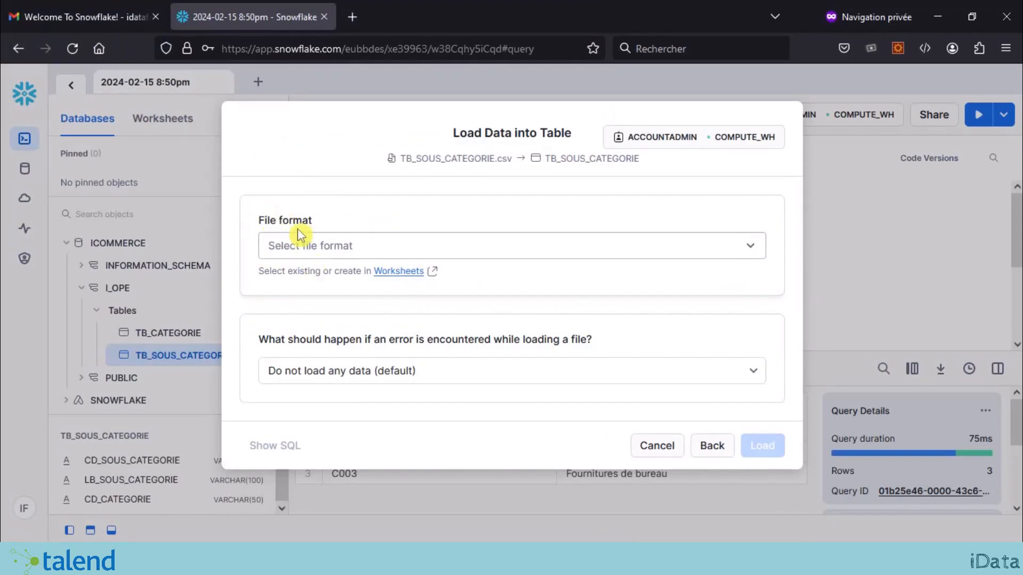
Step: Load it as delimited, skipping the first line, with Vertical Bar delimiter, then close the confirmation
left_click(322, 243)
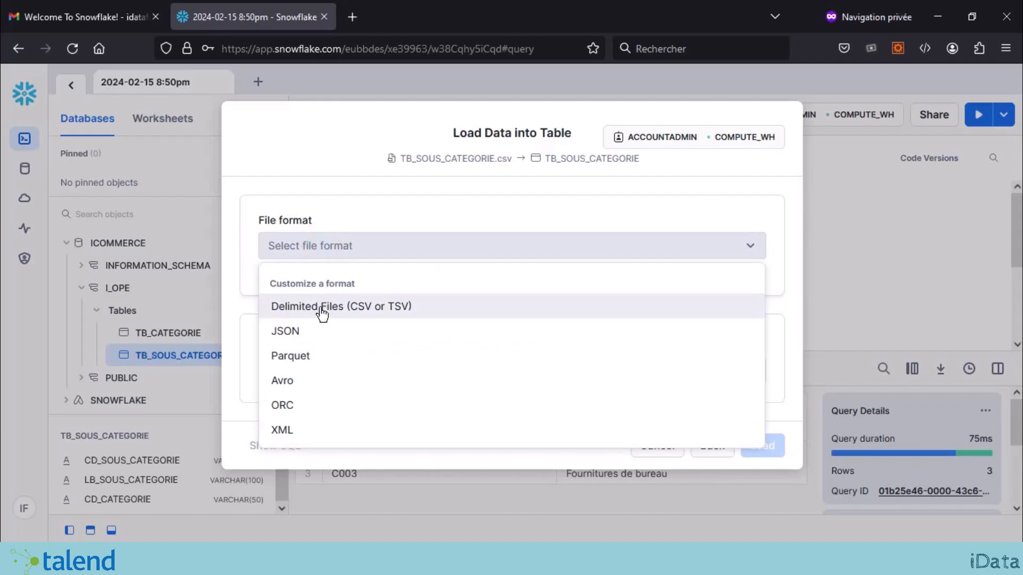
left_click(322, 313)
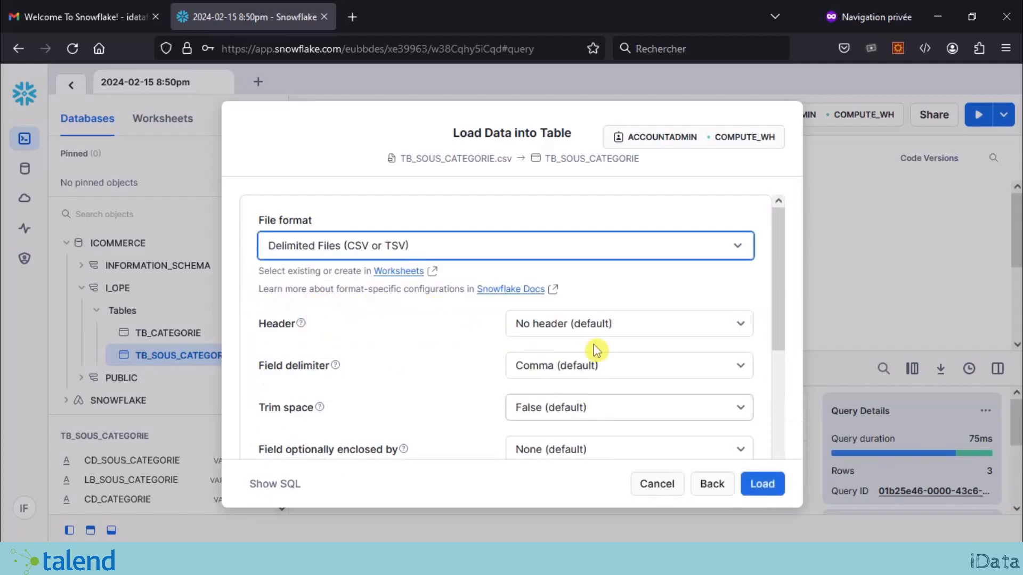
left_click(523, 326)
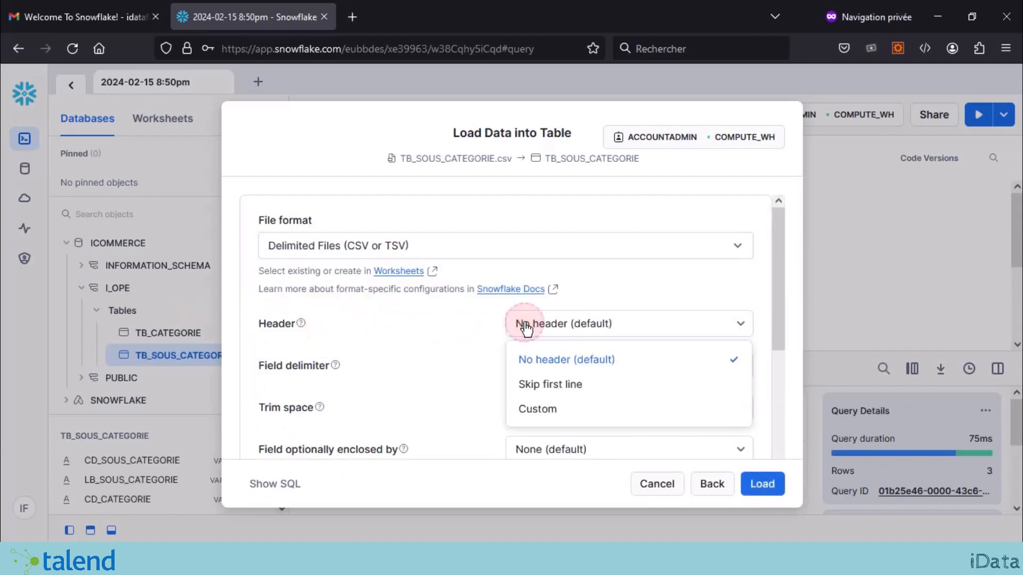
left_click(573, 389)
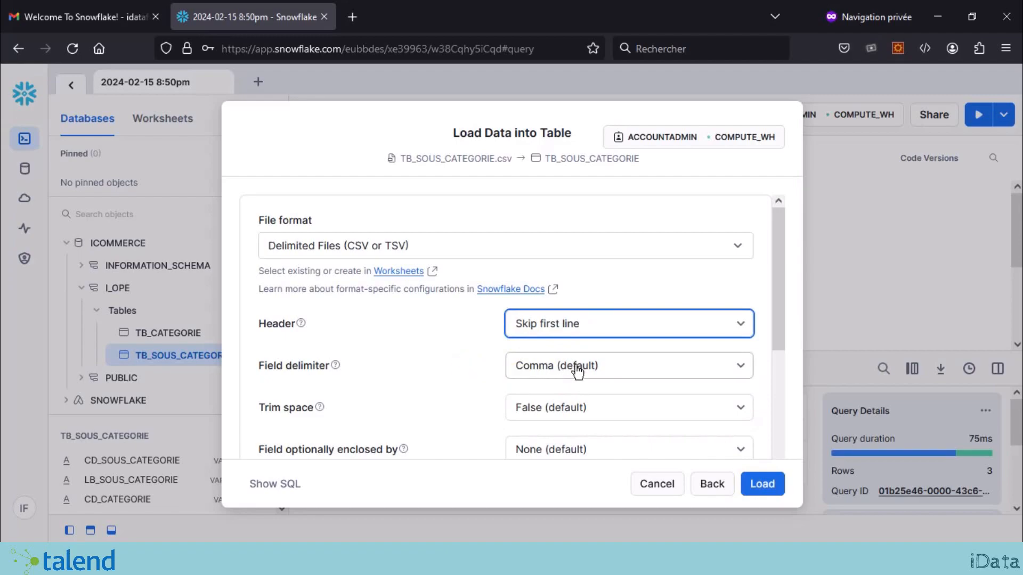
left_click(551, 373)
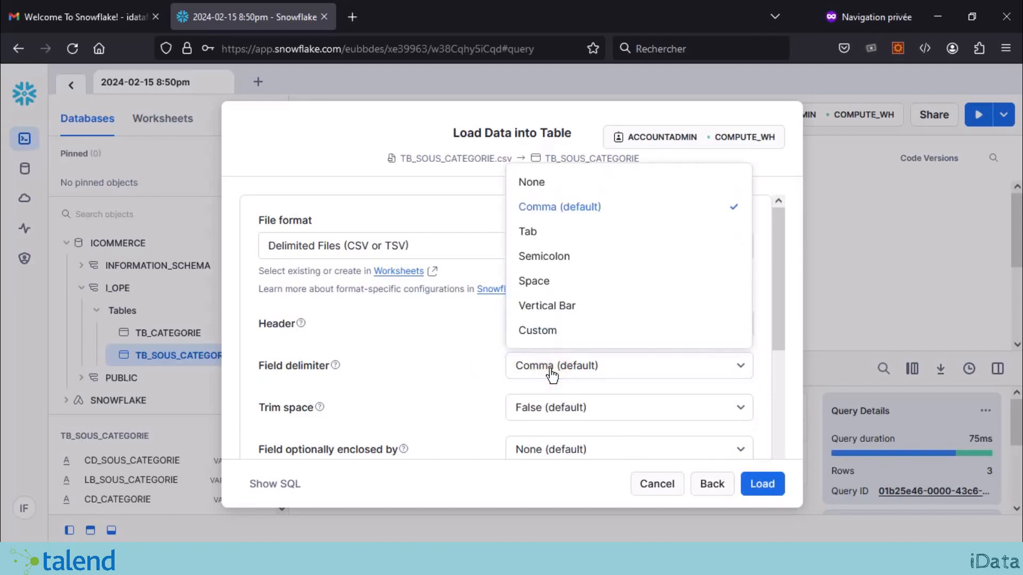
left_click(556, 306)
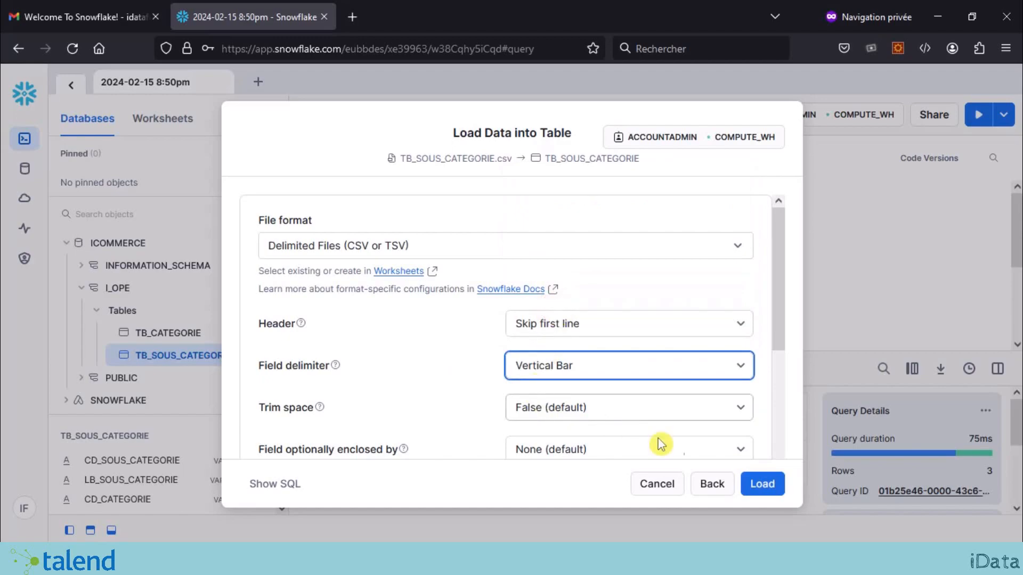
left_click(763, 485)
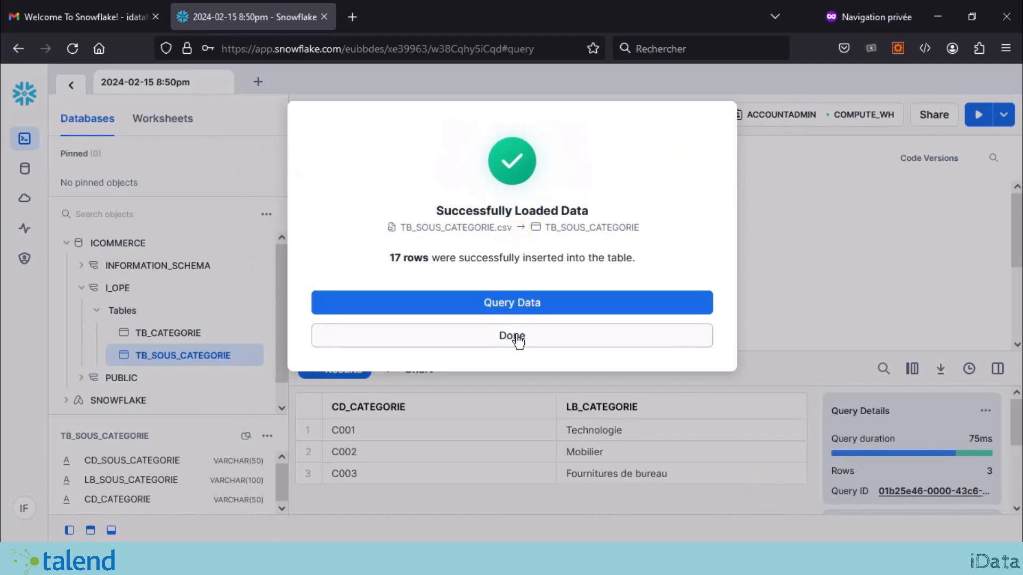
left_click(512, 336)
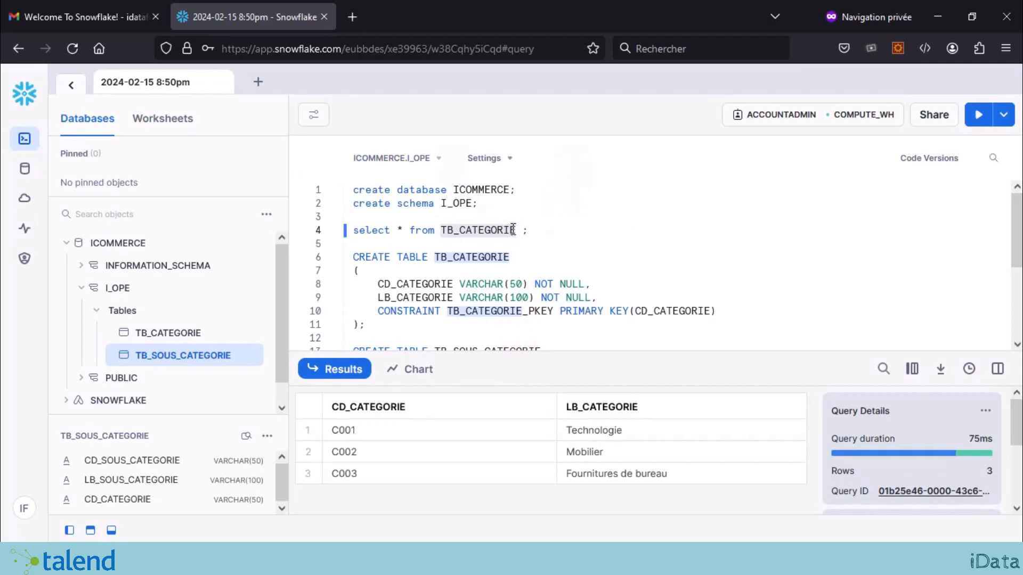
Step: Copy the line 4 'select * from TB_CATEGORIE' query onto a new line 5
left_click_drag(543, 230, 347, 229)
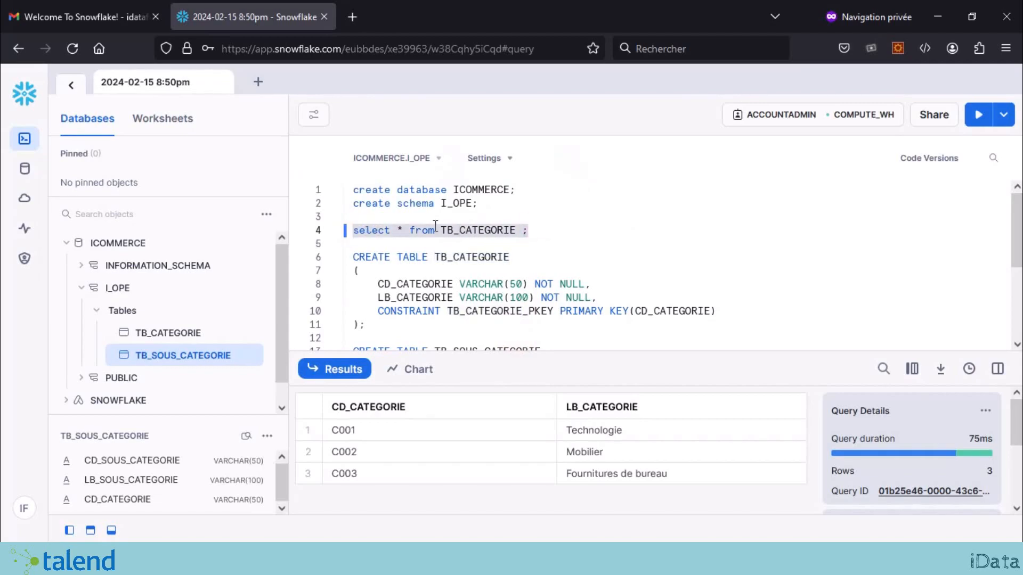
left_click(562, 232)
key("Return")
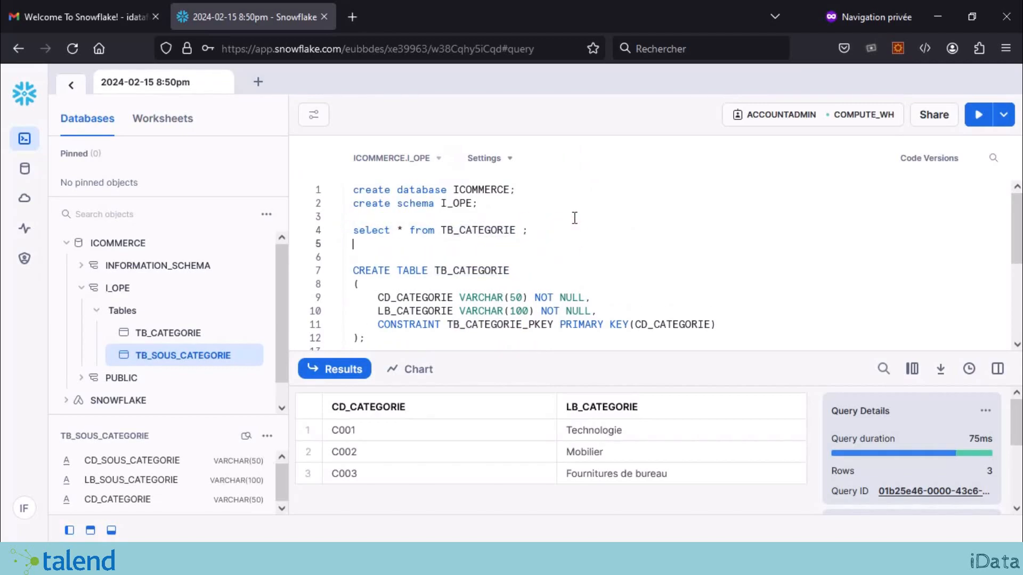
left_click_drag(543, 232, 314, 236)
key("ctrl+c")
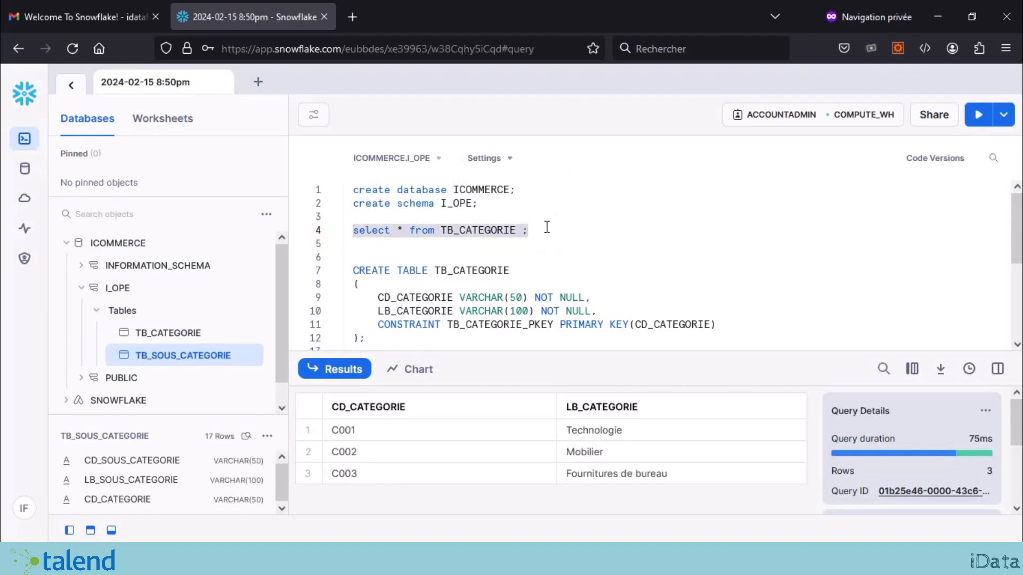
left_click(395, 250)
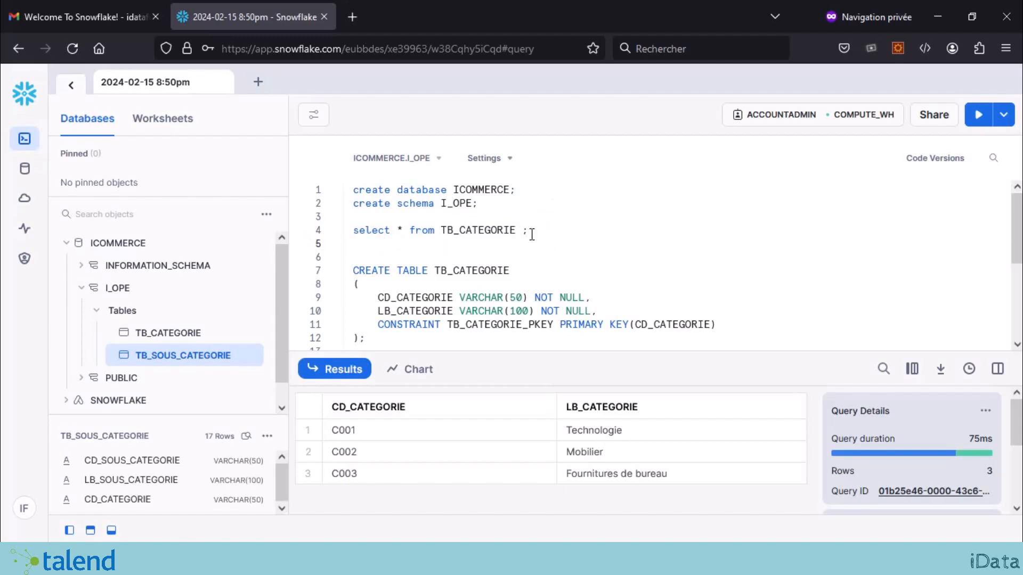
key("ctrl+v")
Step: Change the line 5 query to TB_SOUS_CATEGORIE and run it, returning 17 rows
scroll(531, 241, "down", 5)
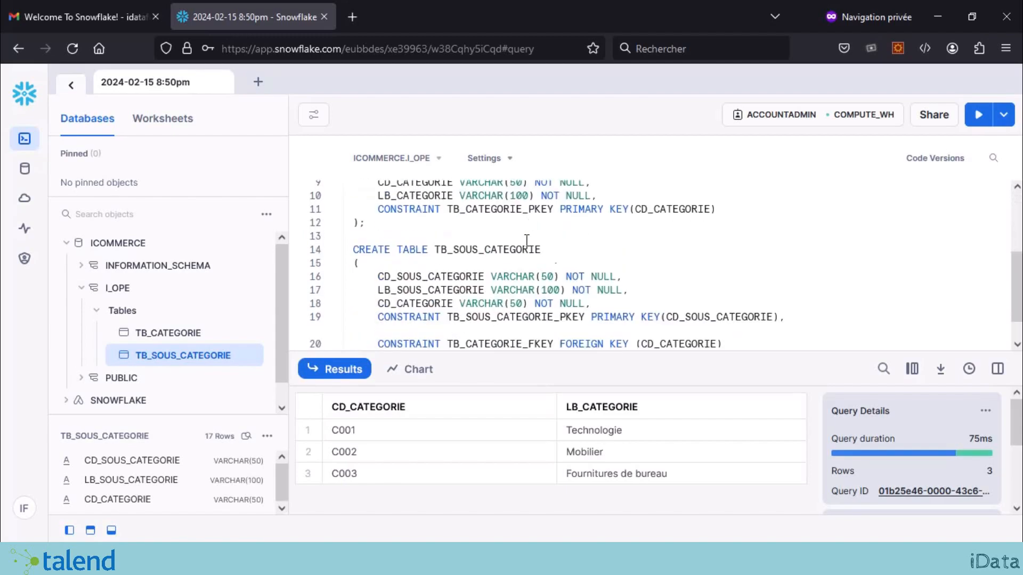
left_click(486, 226)
double_click(485, 238)
key("ctrl+c")
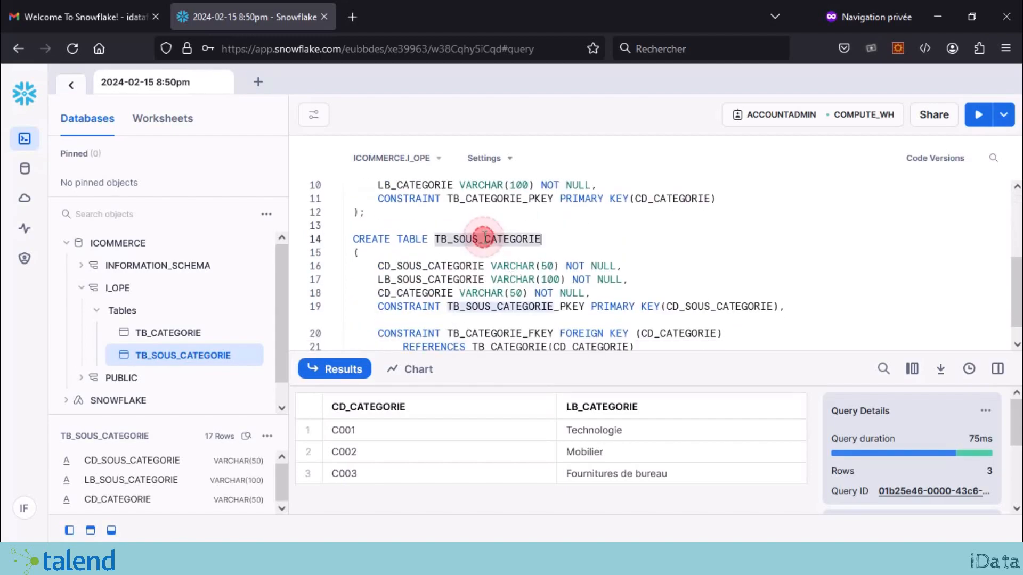
scroll(522, 252, "up", 5)
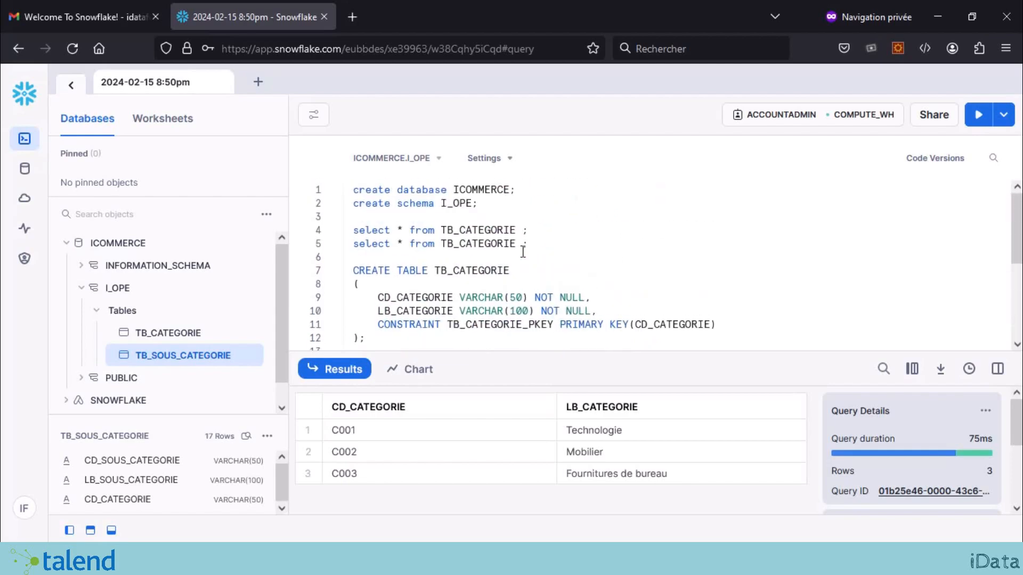
double_click(496, 244)
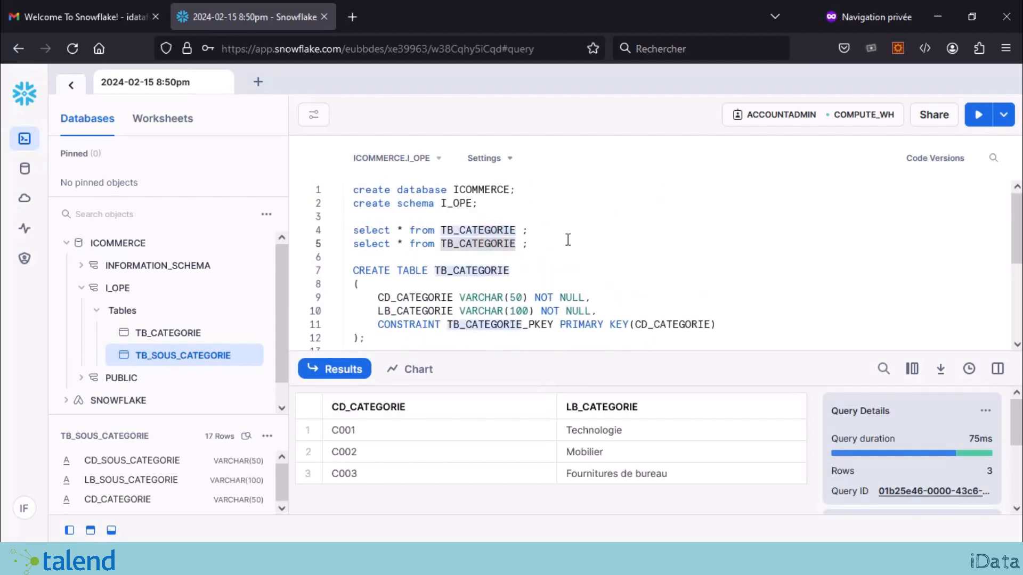
key("ctrl+v")
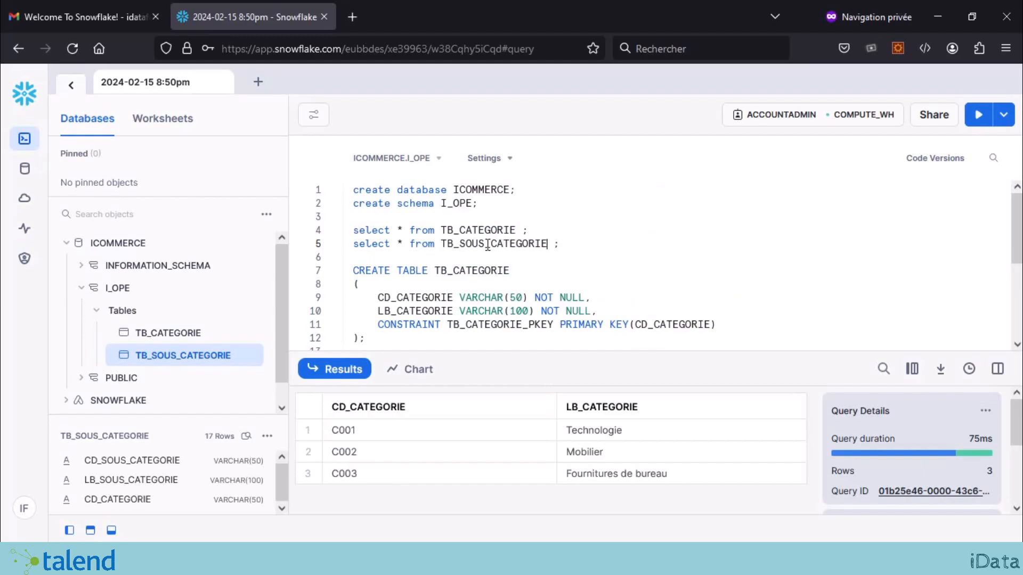
double_click(487, 244)
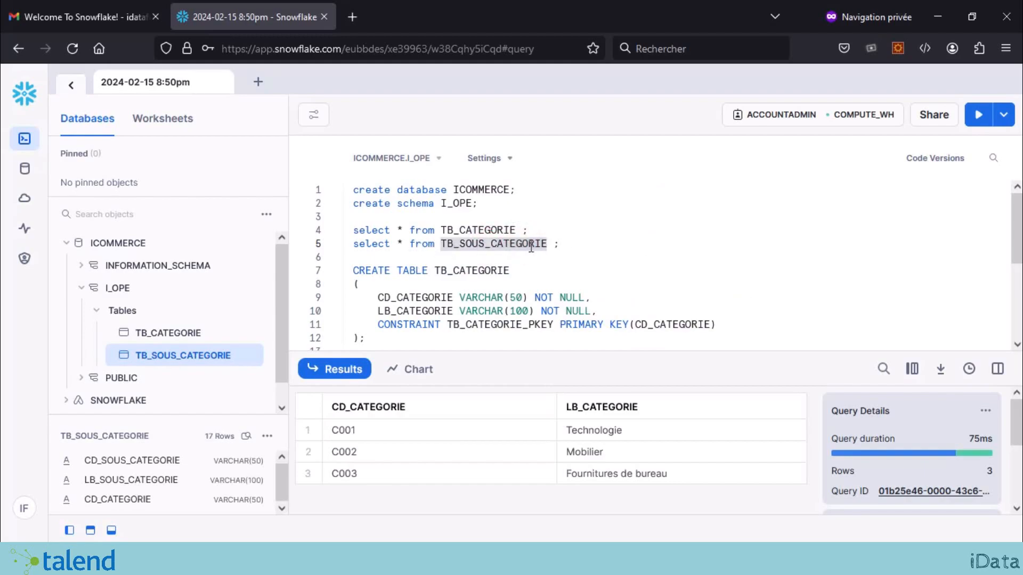
left_click(578, 239)
left_click(356, 242, "shift")
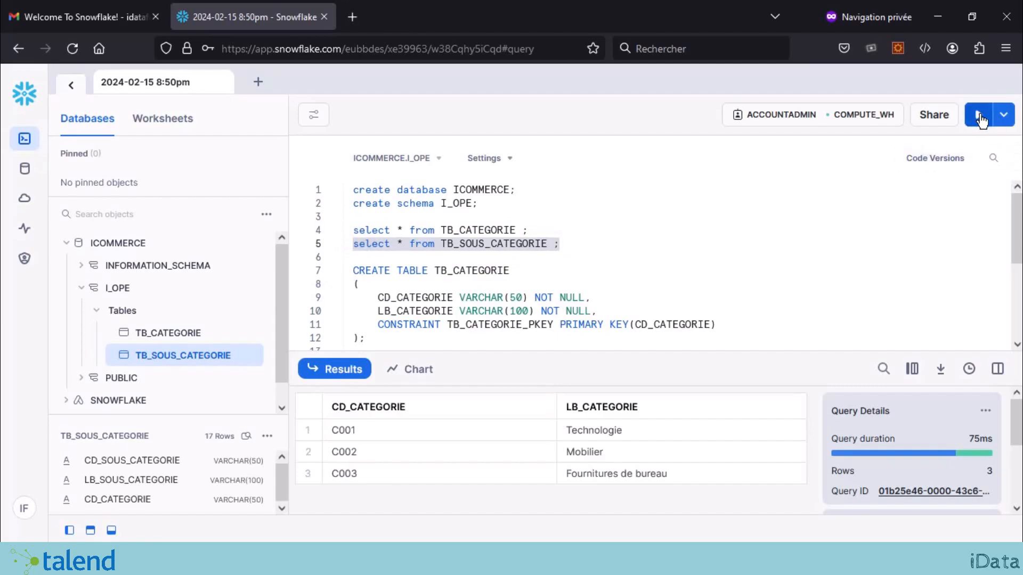
left_click(976, 114)
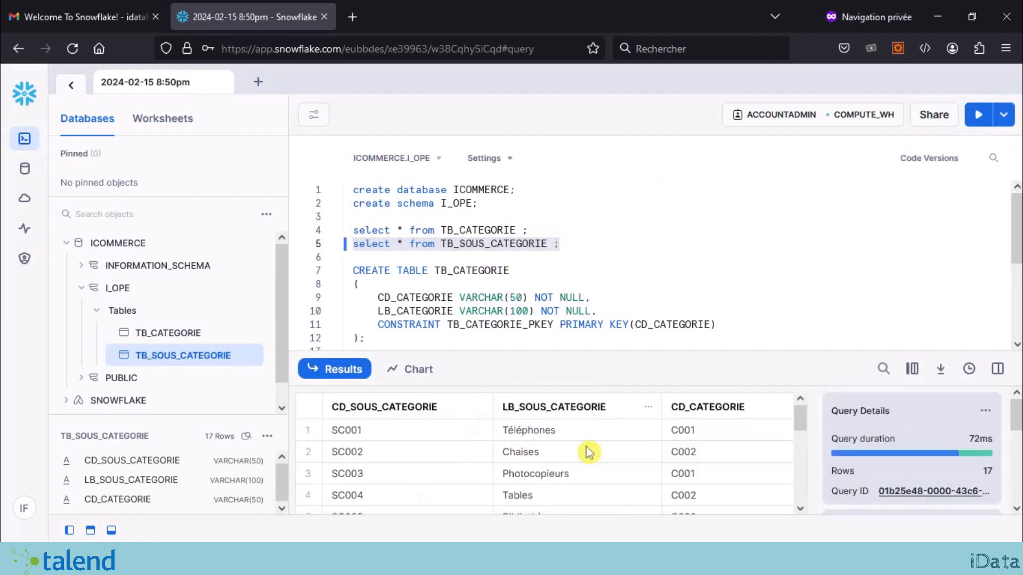
scroll(575, 451, "down", 5)
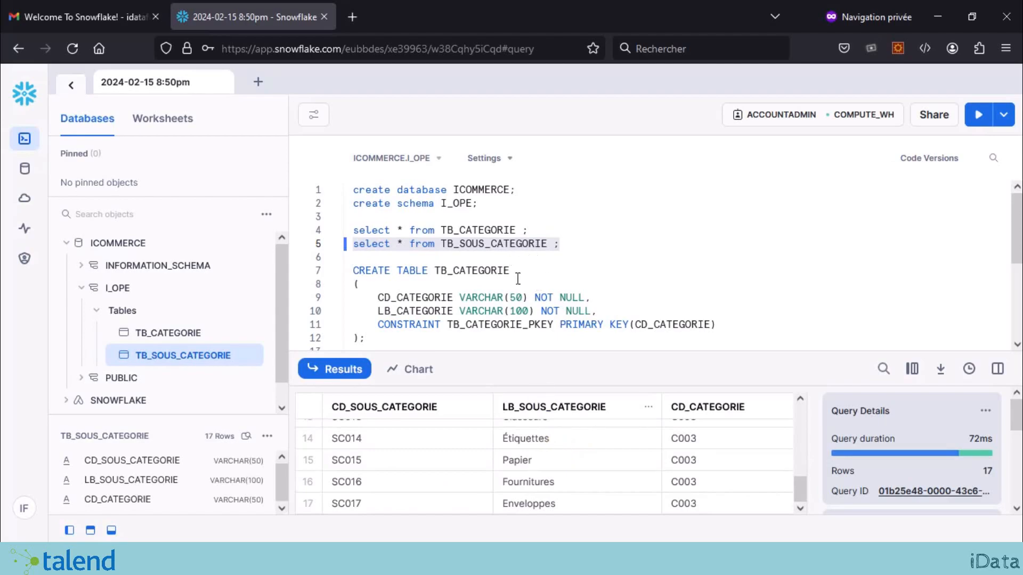
mouse_move(90, 298)
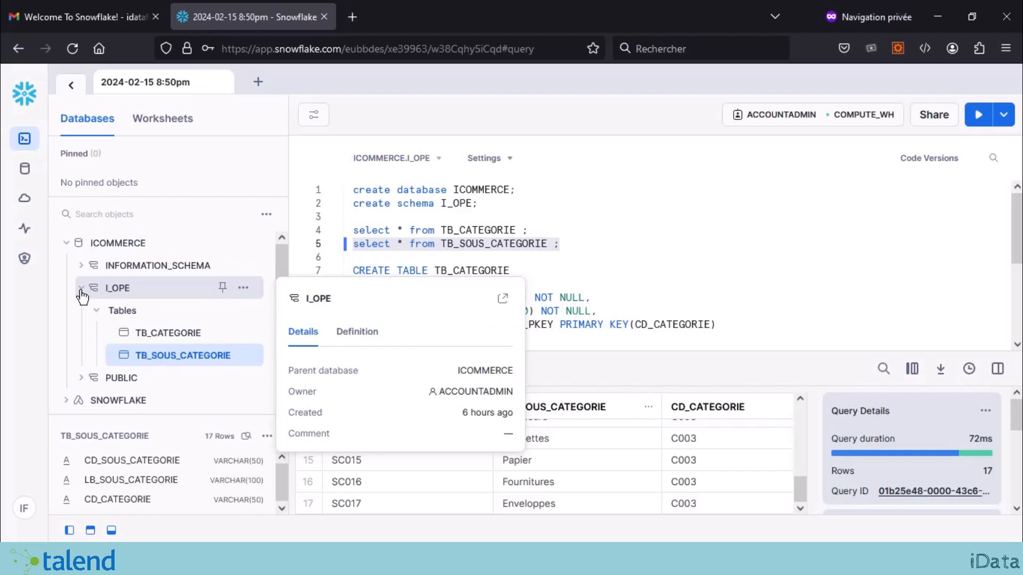
Step: Launch Talend Open Studio for ESB by running start_studio.bat in E:\Talend ESB\Studio
left_click(587, 250)
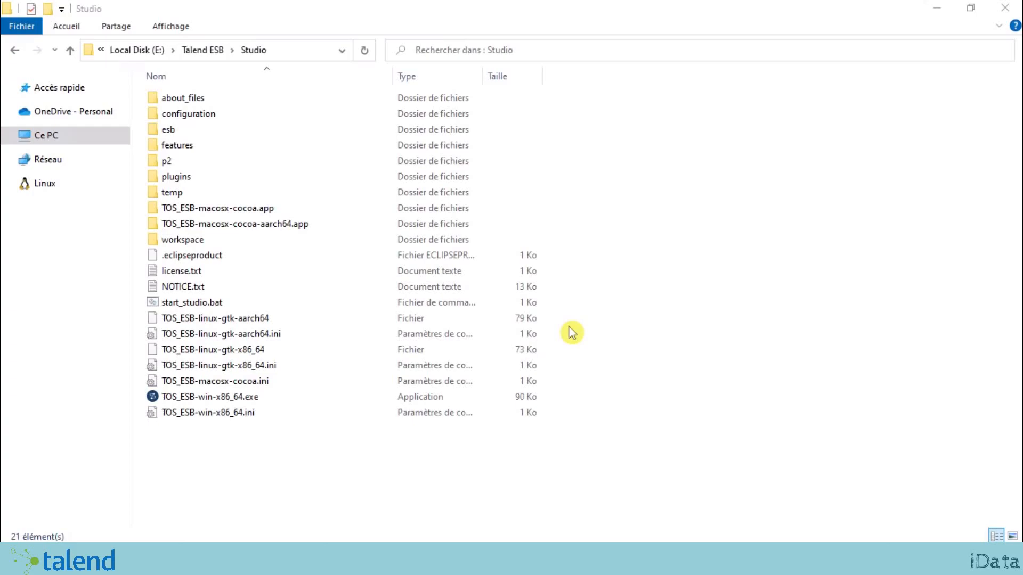
left_click(244, 404)
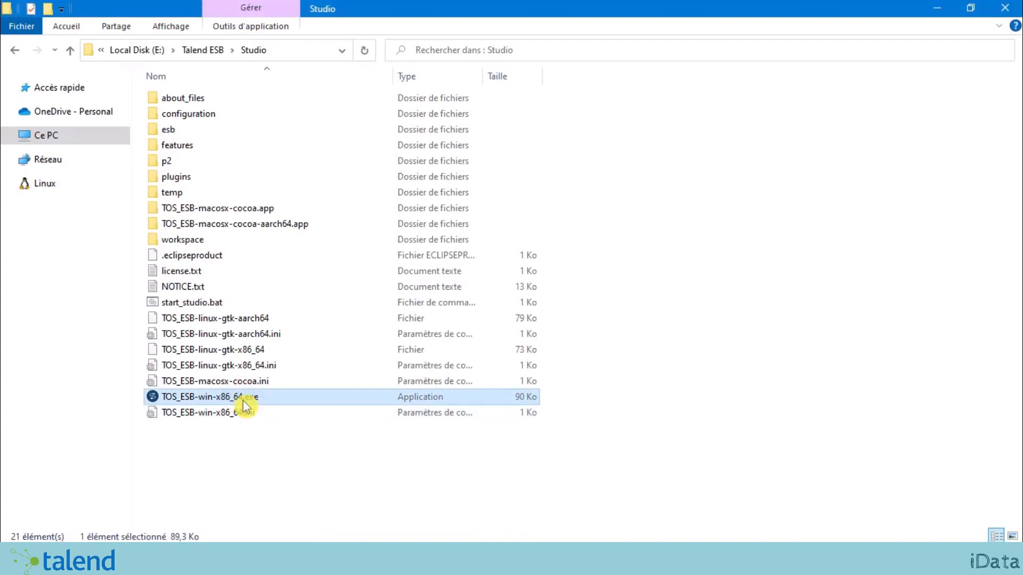
left_click(279, 306)
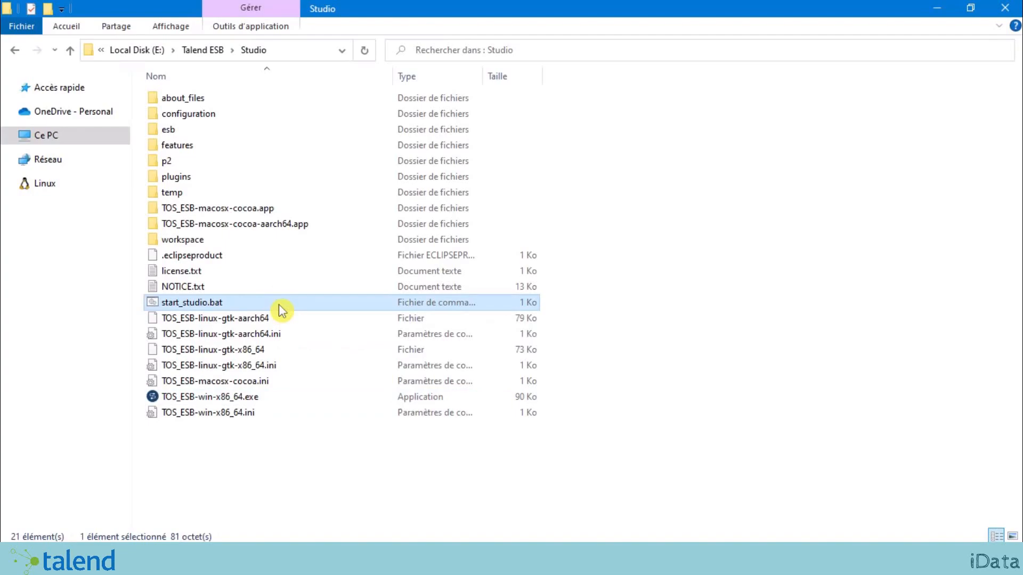
left_click(228, 479)
left_click(243, 400)
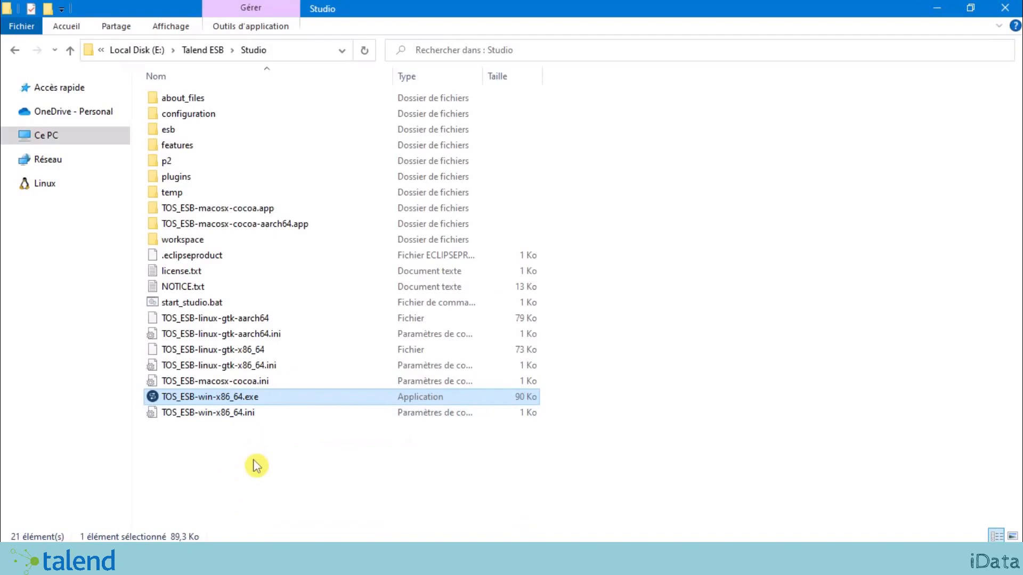
left_click(298, 491)
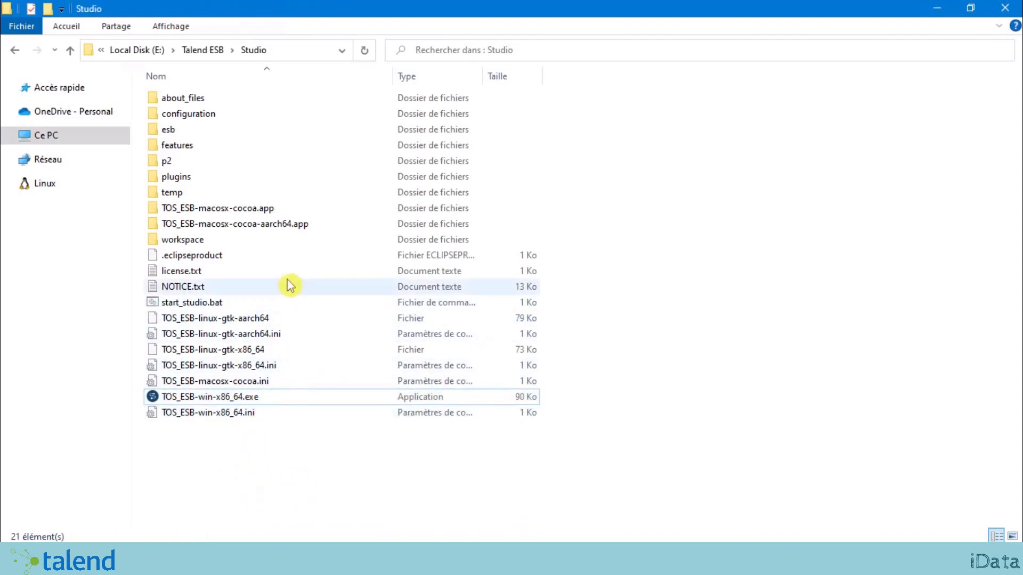
left_click(241, 306)
double_click(241, 306)
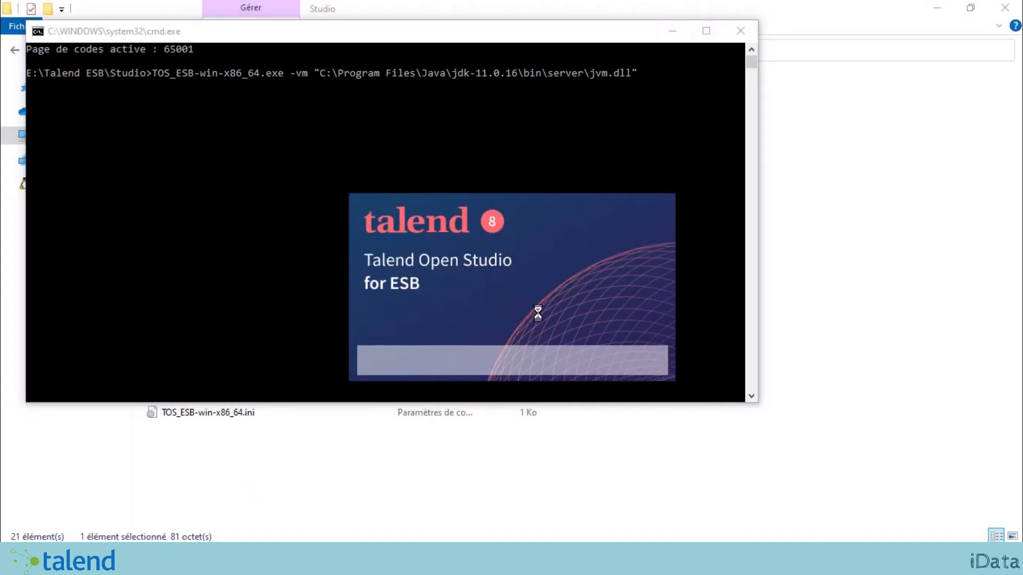
Step: Open the existing Project_ESB - java project from the startup dialog
left_click(741, 34)
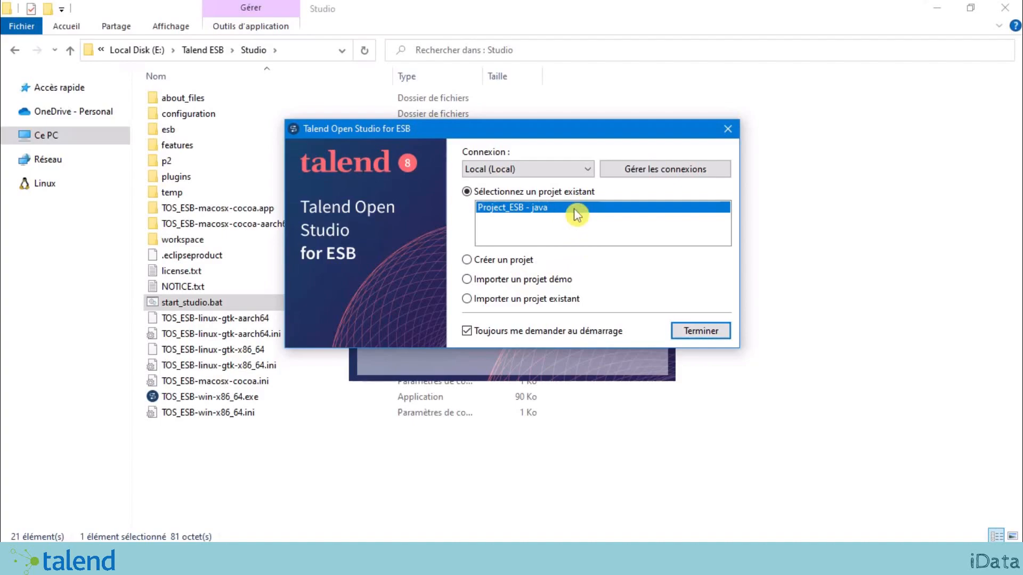
left_click(707, 335)
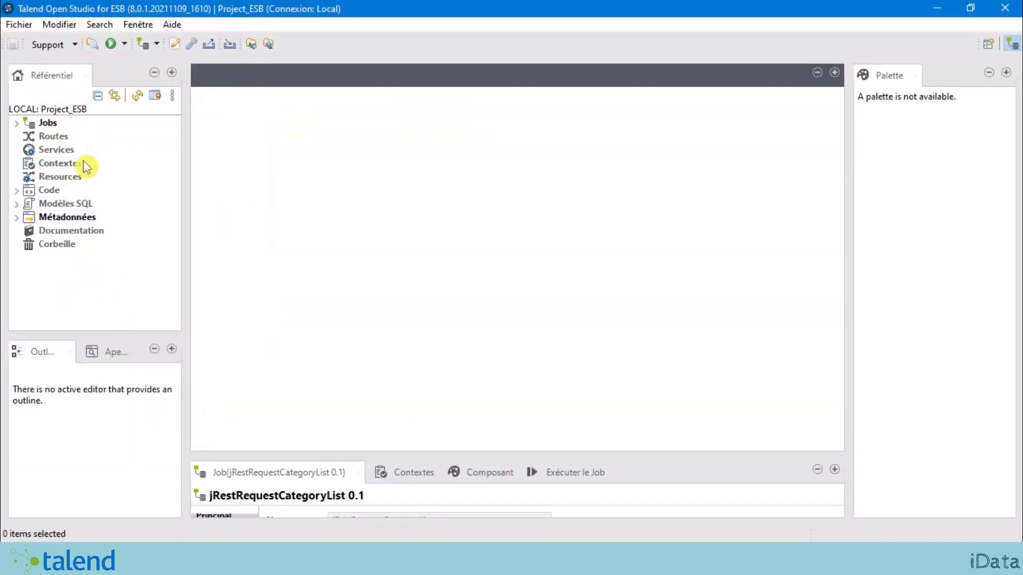
Step: Expand Jobs and SERVICE_REST_GET to reveal the jRestRequestCategoryList 0.1 job
left_click(22, 123)
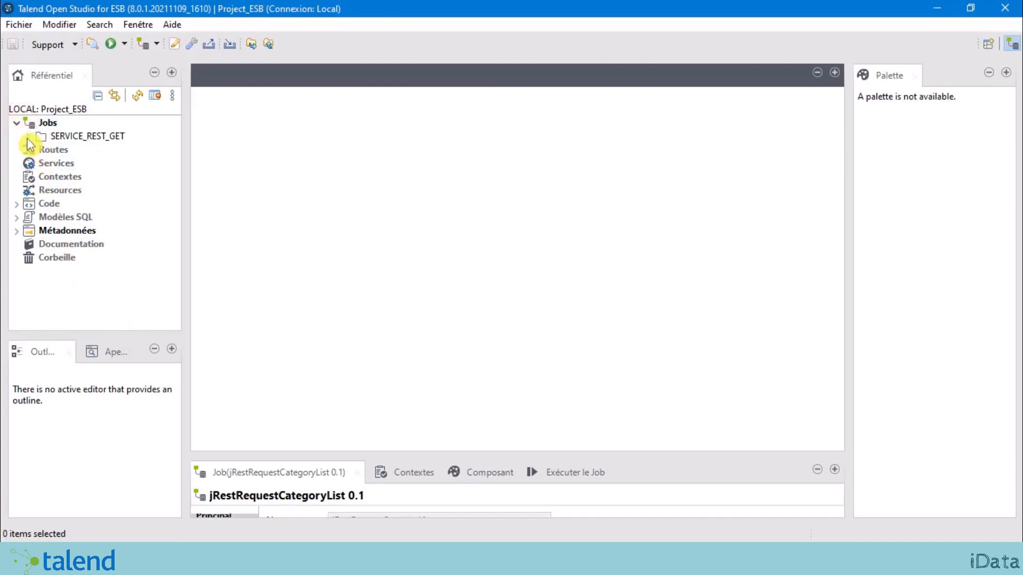
left_click(28, 137)
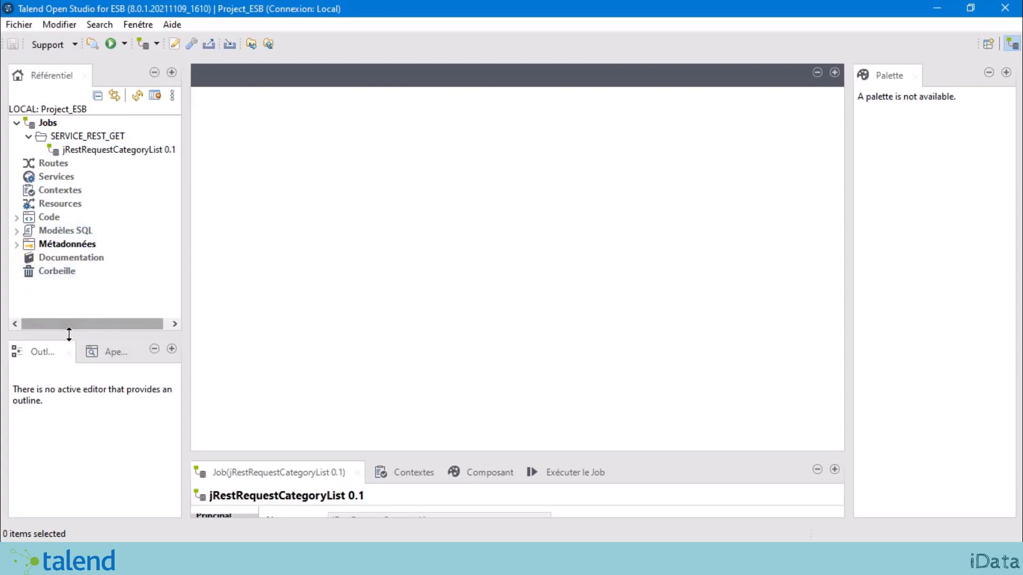
left_click_drag(69, 338, 70, 461)
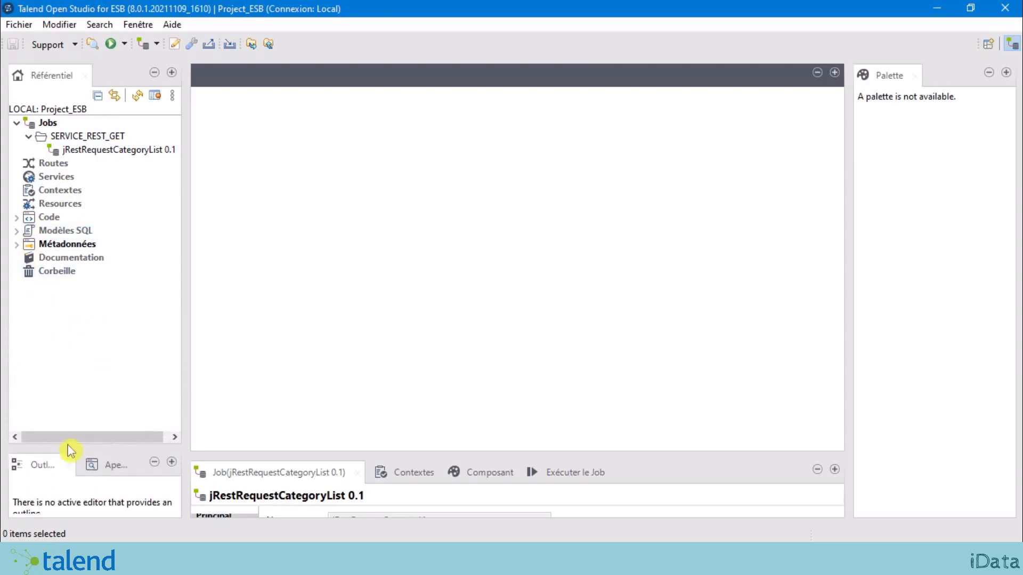
Step: Start a new Snowflake connection from Métadonnées > Snowflake
left_click(16, 245)
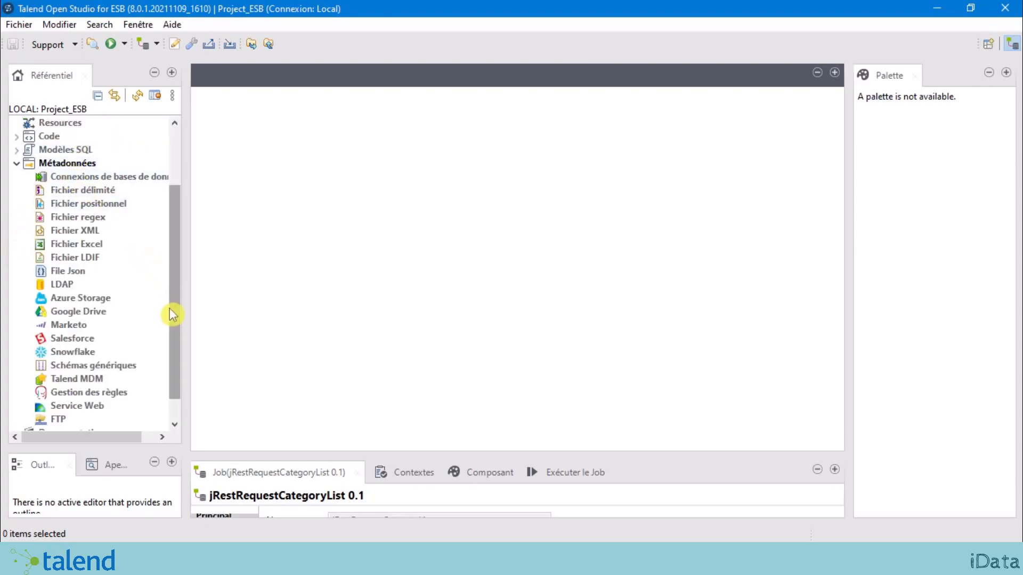
scroll(176, 293, "down", 1)
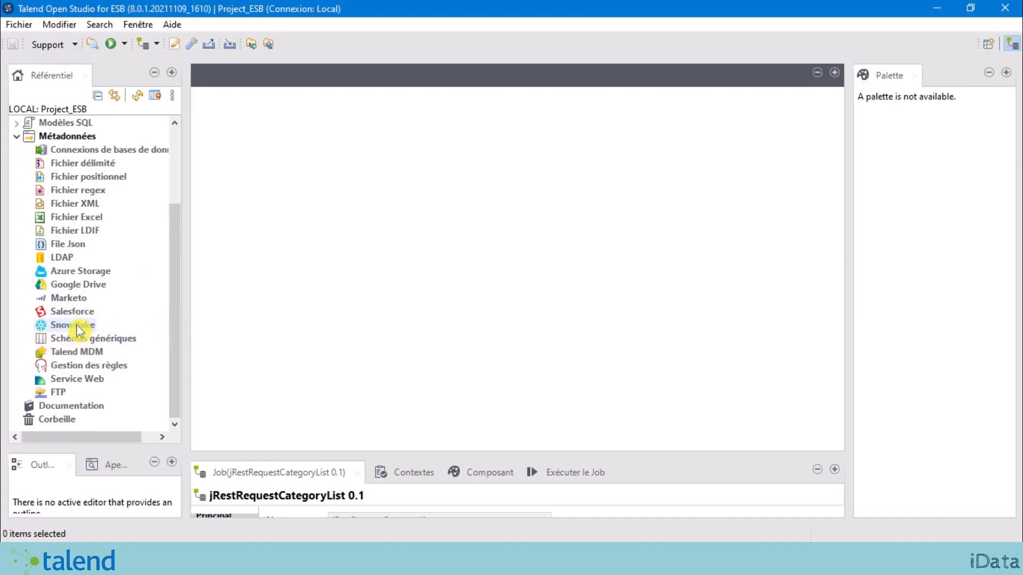
right_click(79, 330)
left_click(208, 341)
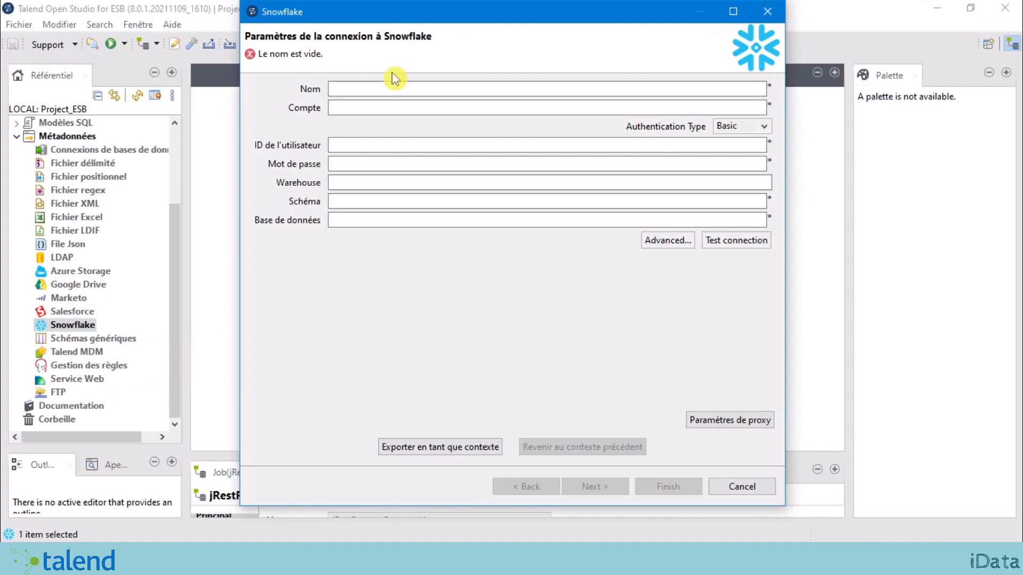
Step: Name the Snowflake connection CNX_ICOMMERCE and fill in the account, user ID and password
left_click(363, 93)
type("C")
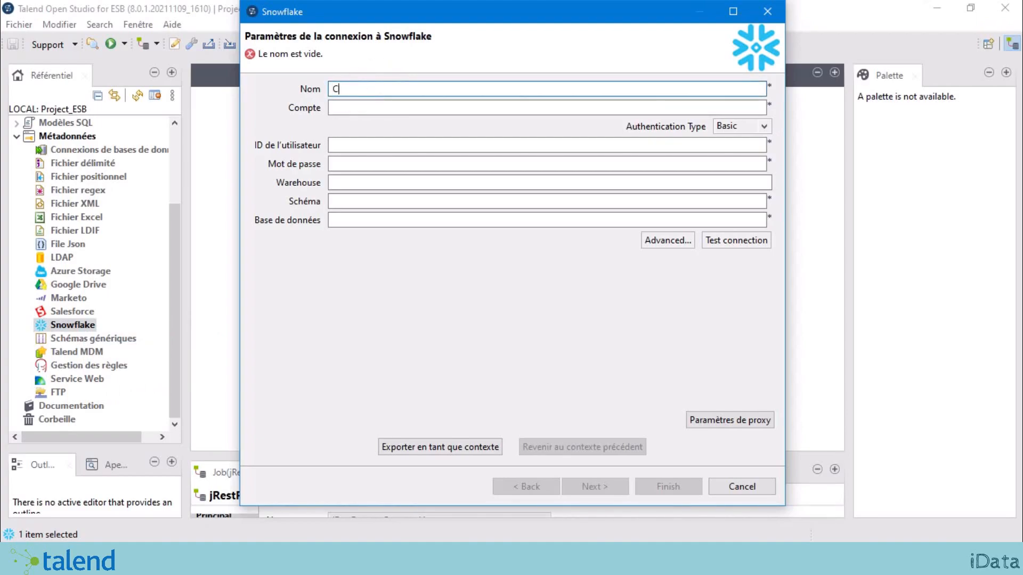
type("NX_ICOMMERCE")
key("Tab")
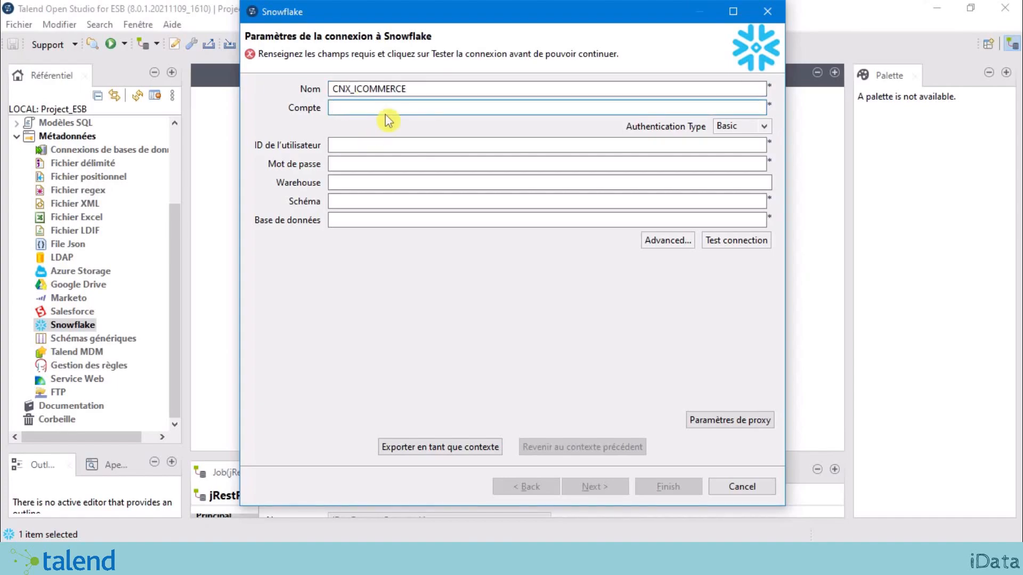
type("eubbdes-xe39963")
left_click_drag(410, 108, 305, 109)
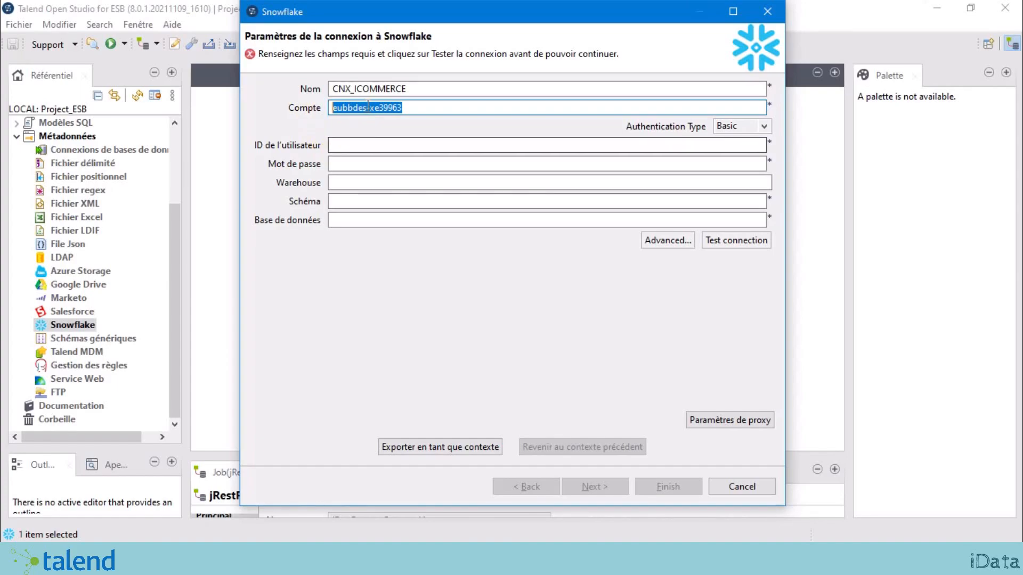
left_click_drag(426, 107, 199, 106)
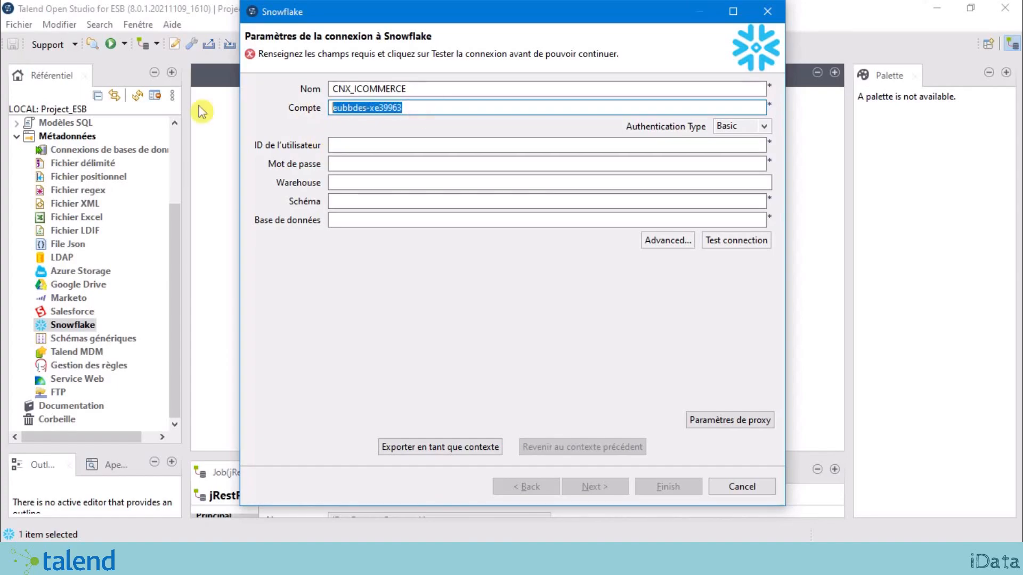
left_click(366, 146)
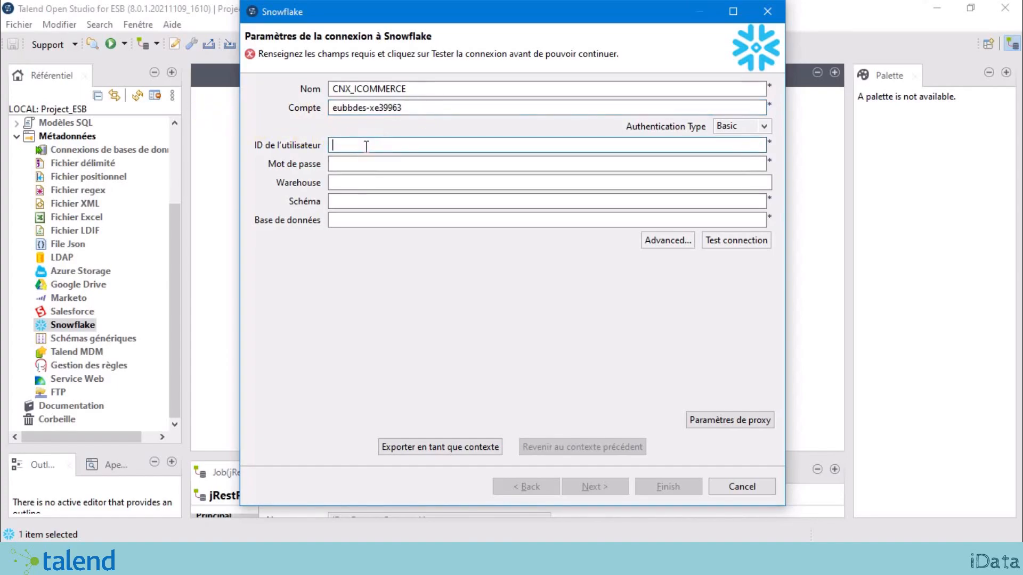
type("admin")
key("Tab")
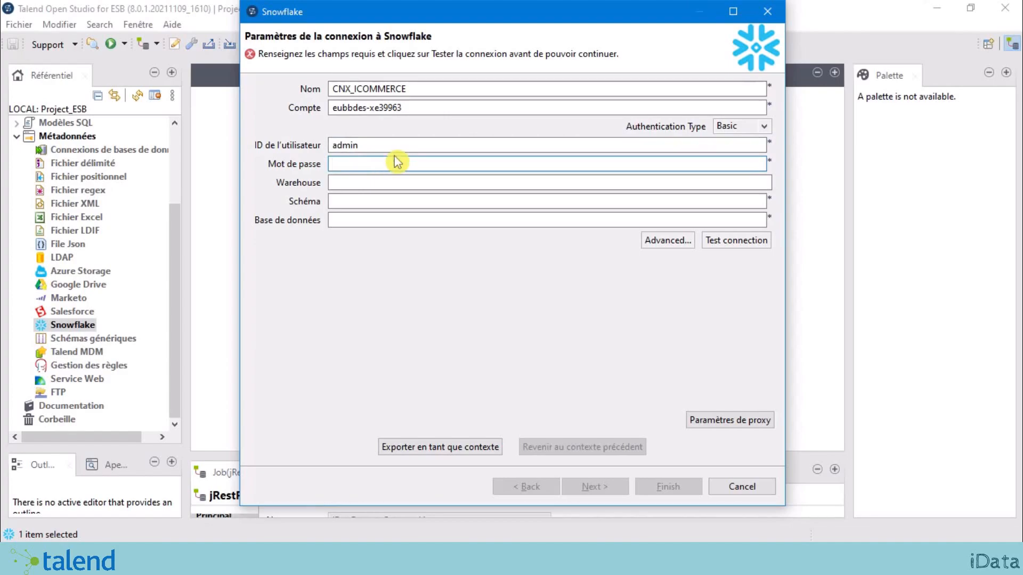
key("ctrl+v")
Step: Enter warehouse COMPUTE_WH, schema I_OPE and database ICOMMERCE
left_click(393, 180)
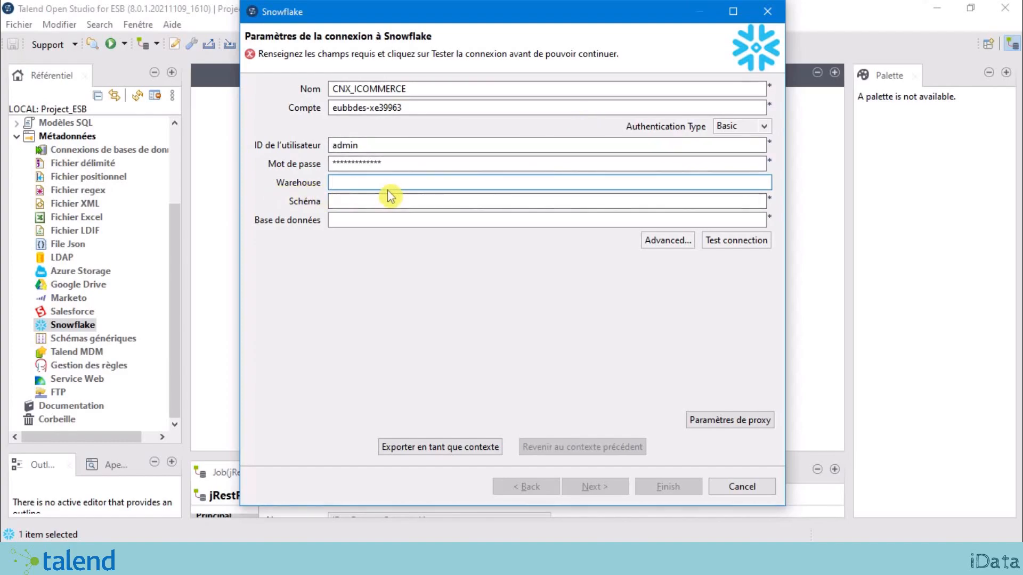
key("alt+Tab")
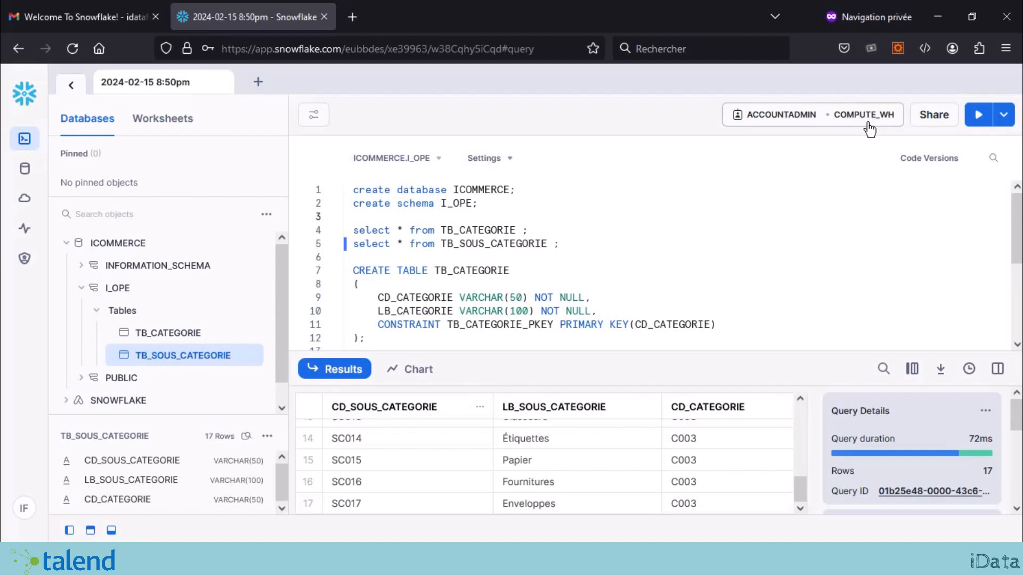
left_click(922, 48)
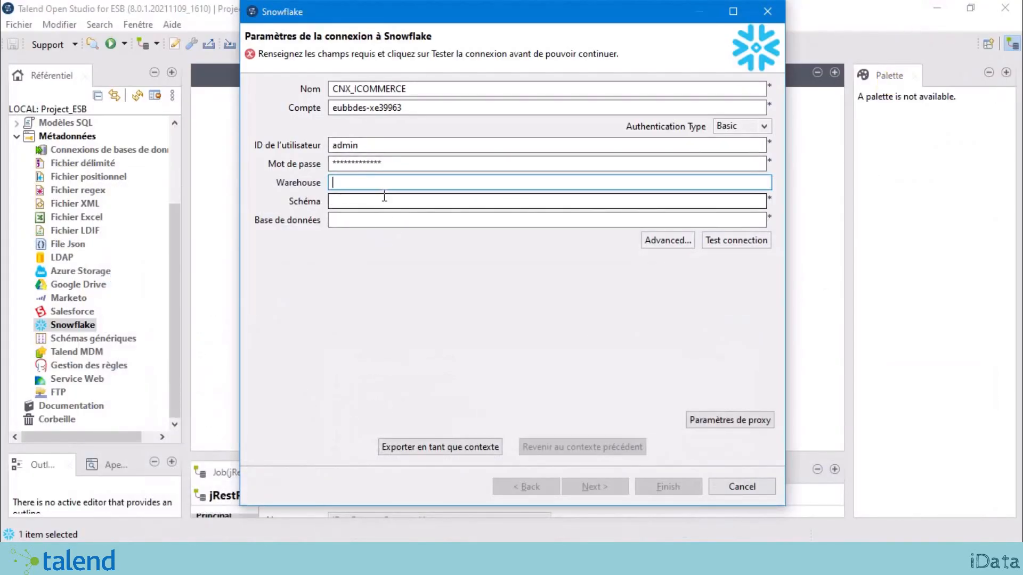
type("COMPUTE_WH")
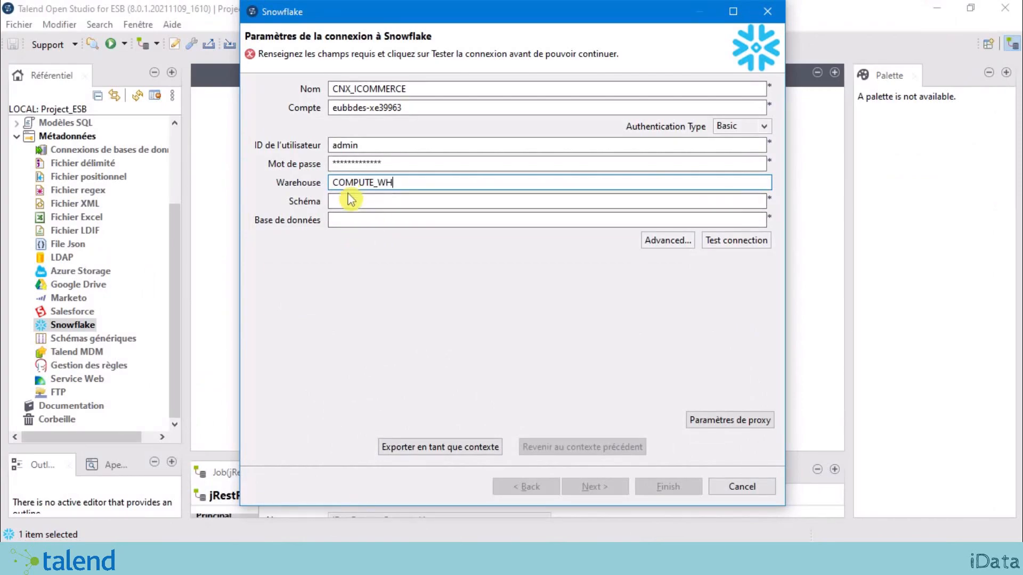
left_click(347, 203)
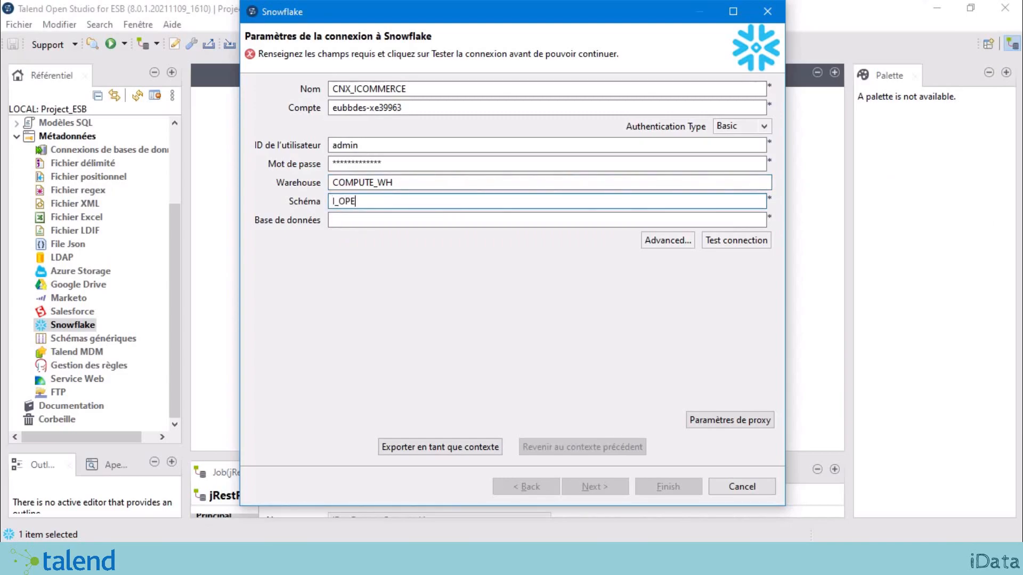
key("Tab")
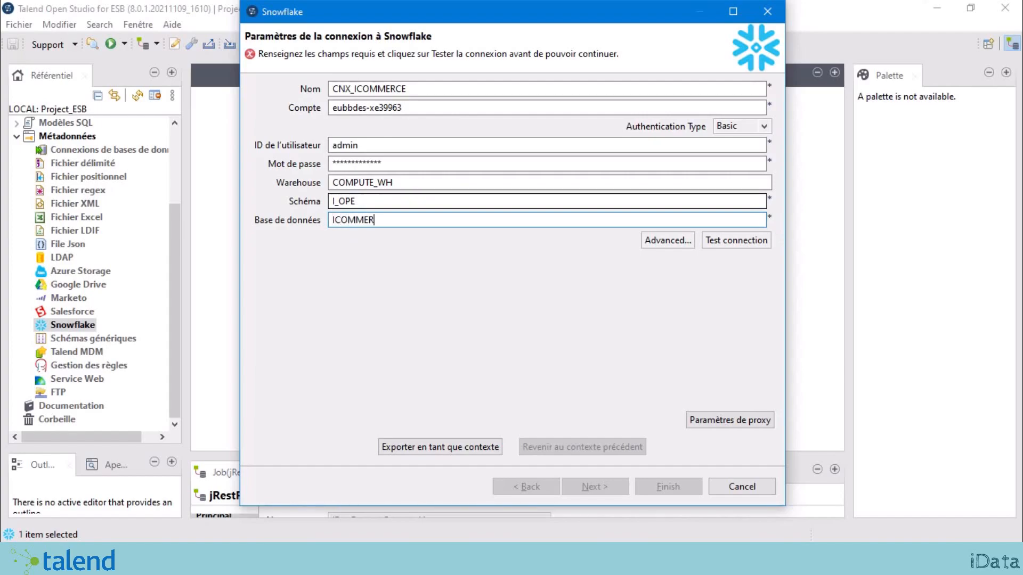
double_click(367, 220)
left_click(372, 201)
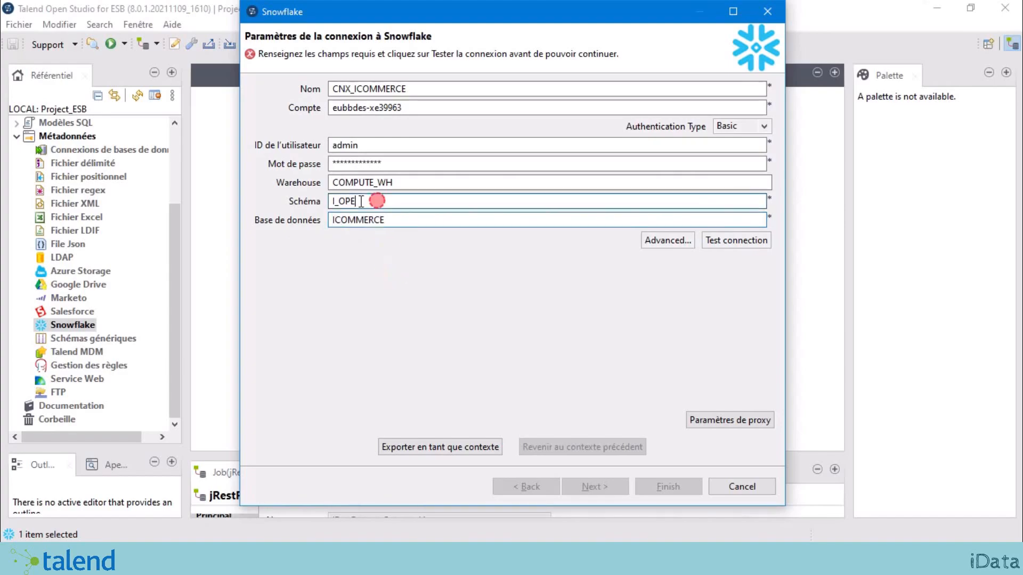
double_click(339, 201)
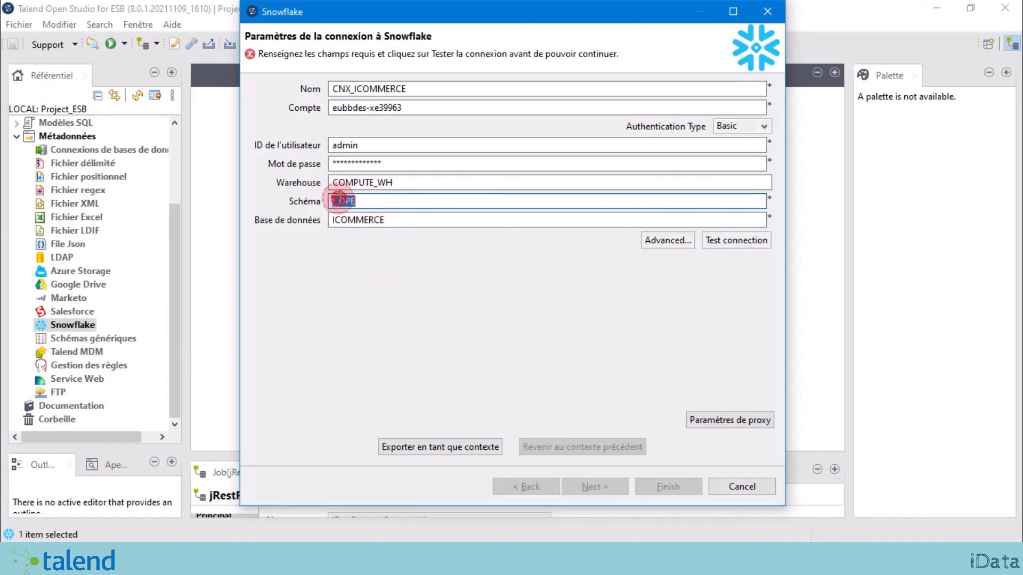
double_click(406, 183)
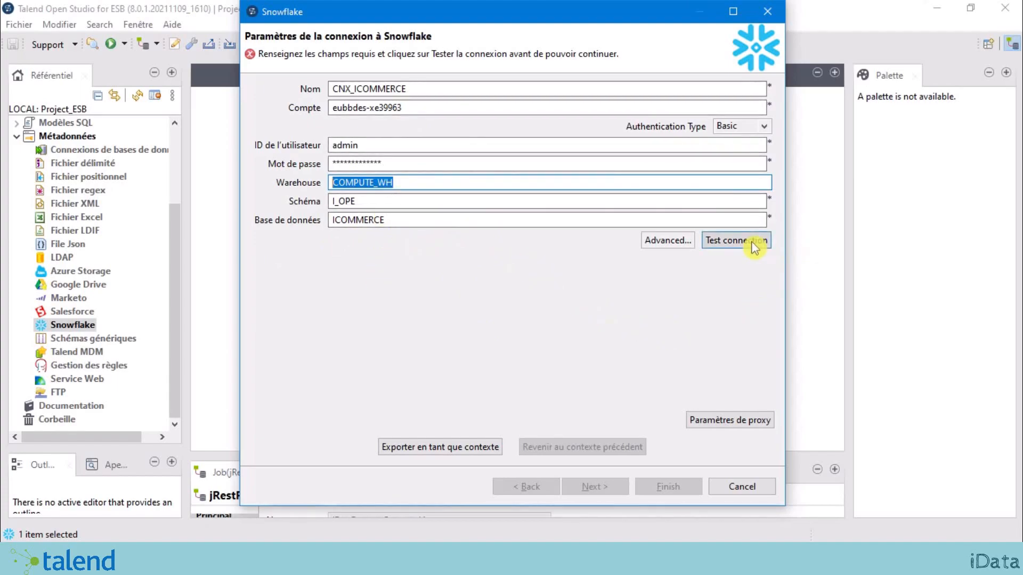
Step: Test the CNX_ICOMMERCE connection and acknowledge the success message
left_click(734, 243)
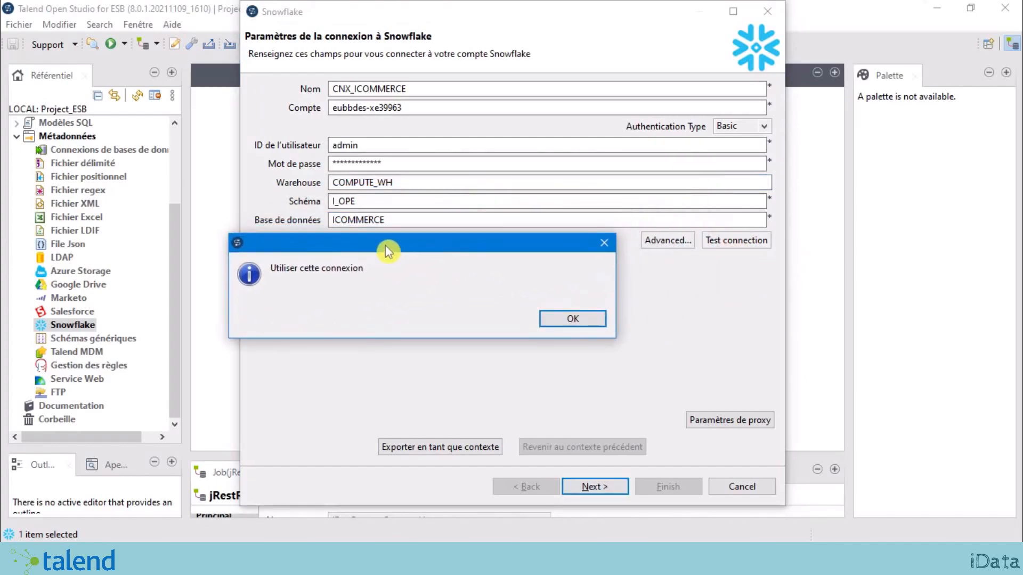
left_click_drag(385, 245, 406, 242)
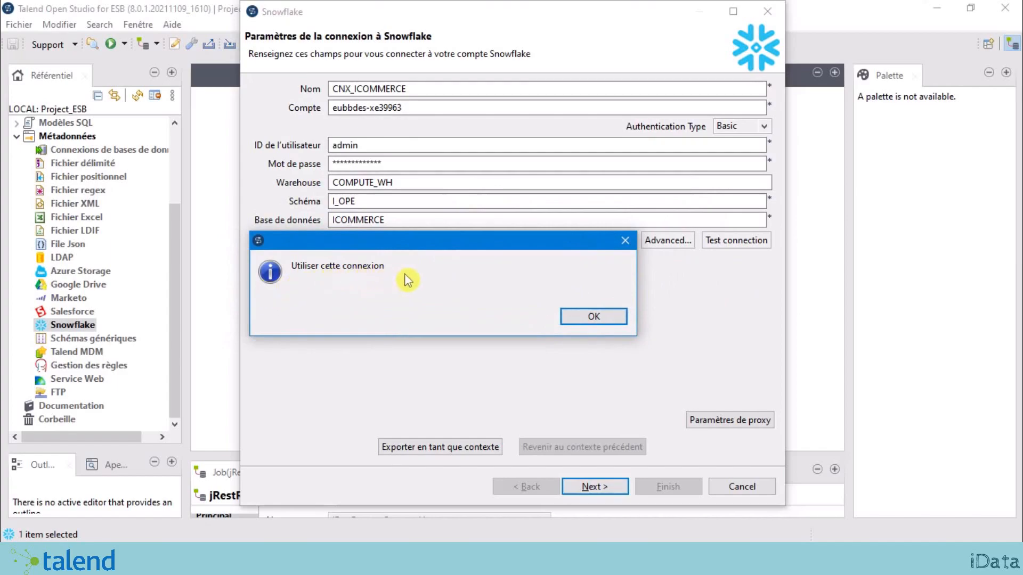
left_click(598, 321)
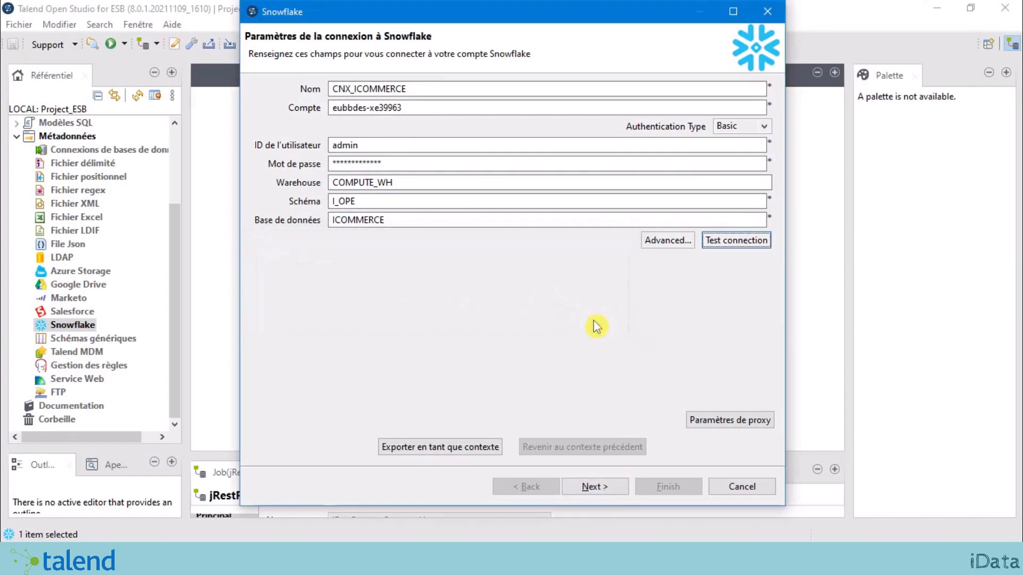
Step: Add both tables, TB_CATEGORIE and TB_SOUS_CATEGORIE, and finish saving the connection
left_click(595, 486)
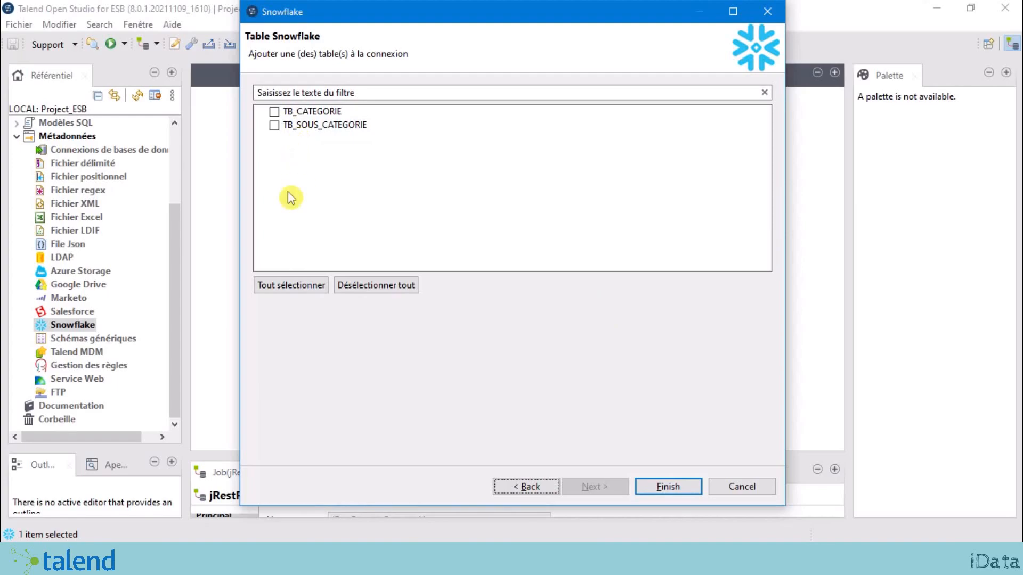
left_click(298, 292)
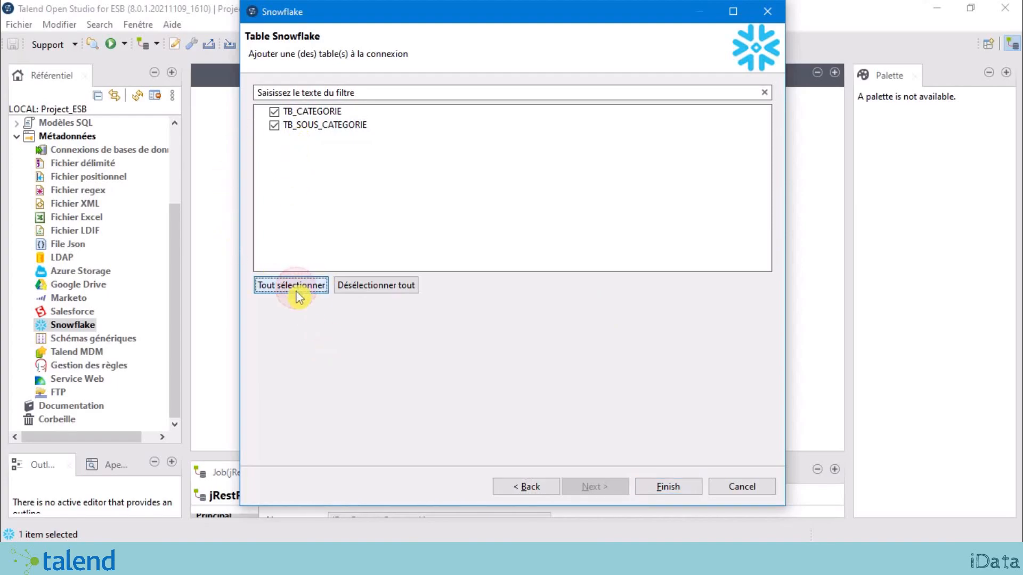
left_click(672, 491)
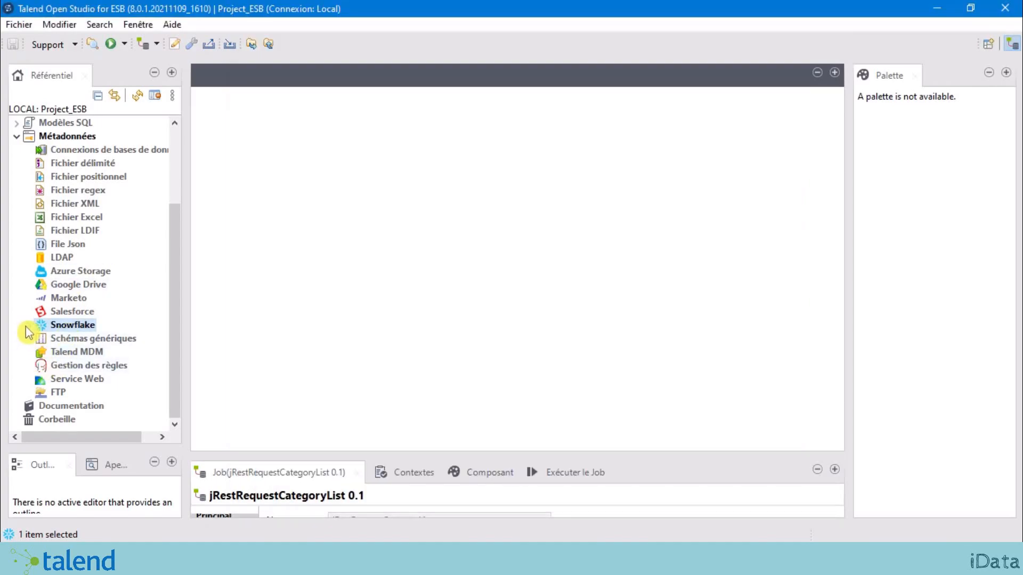
left_click(28, 325)
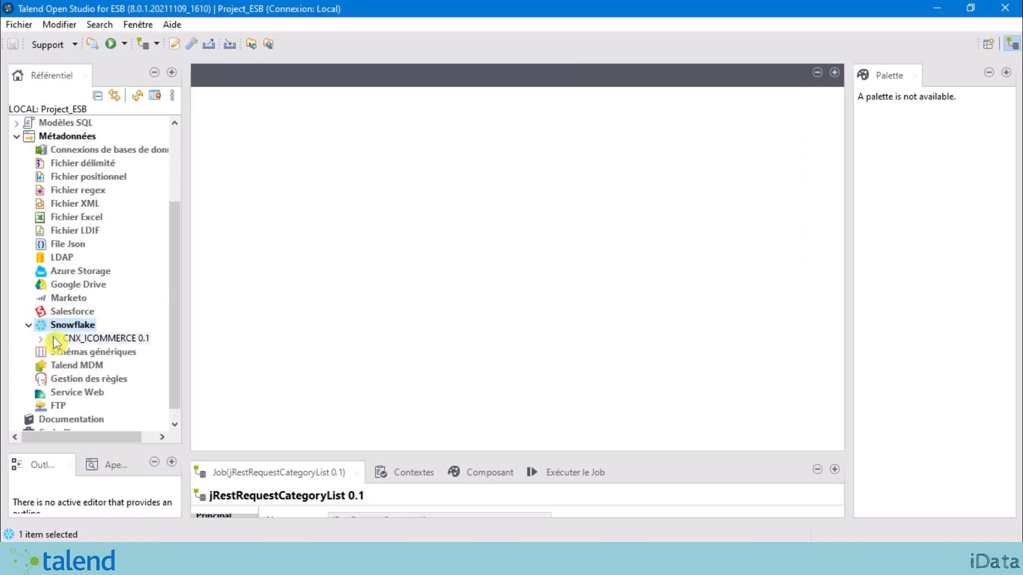
Step: Inspect CNX_ICOMMERCE's TB_CATEGORIE table and the jRestRequestCategoryList job in the repository
left_click(85, 341)
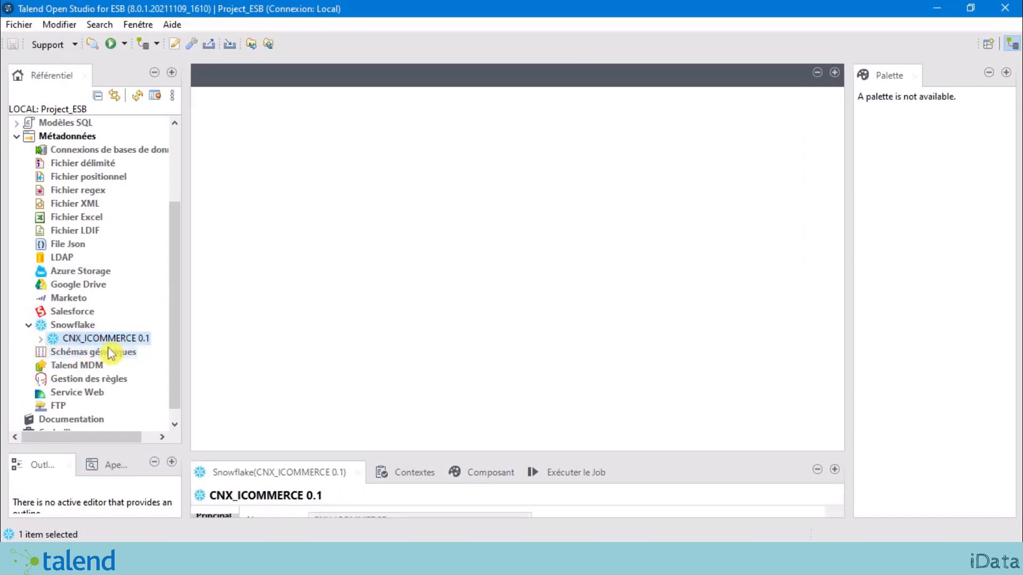
left_click(40, 339)
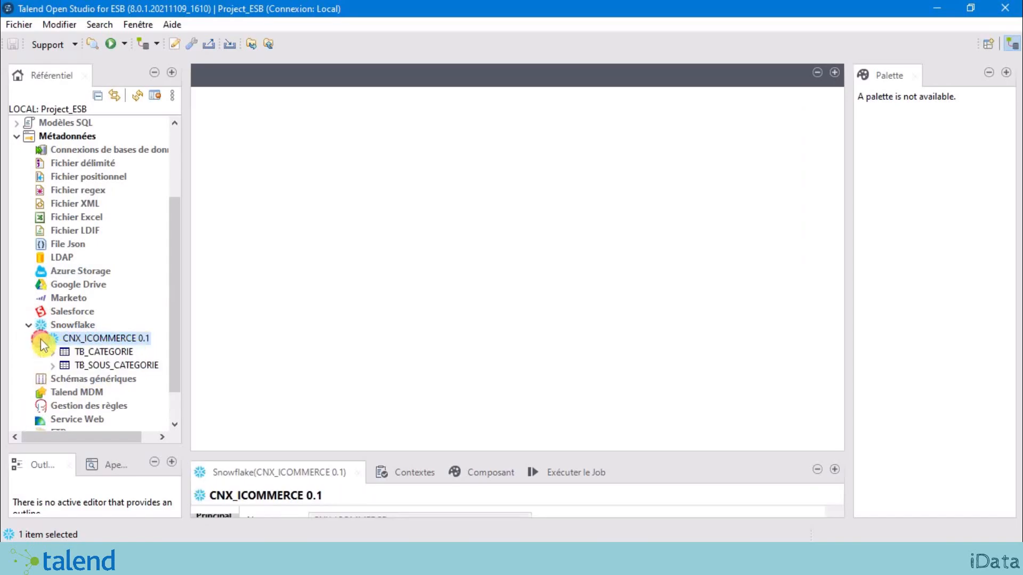
left_click(116, 353)
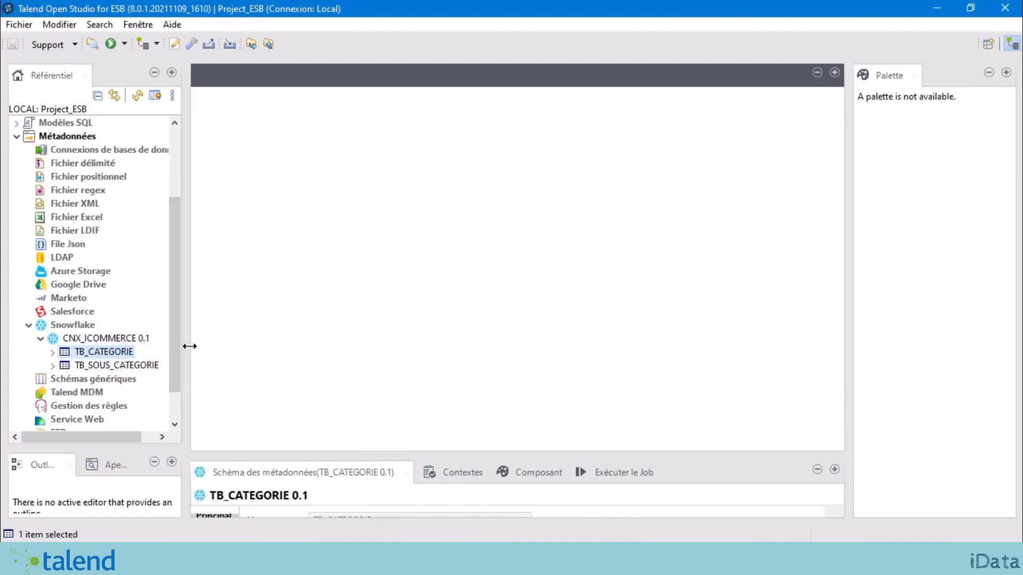
left_click_drag(189, 346, 240, 200)
scroll(128, 346, "down", 1)
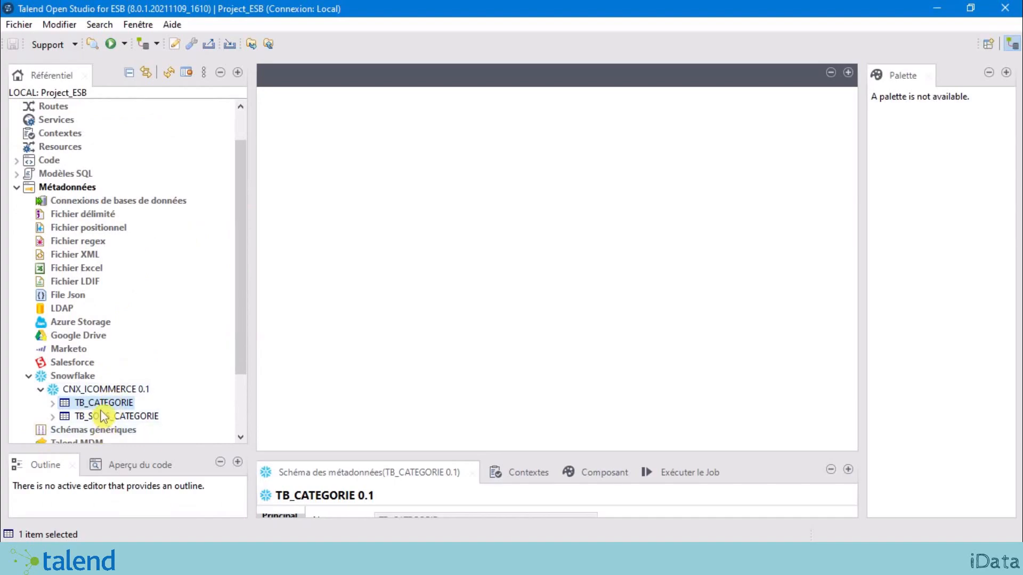
scroll(118, 144, "up", 1)
left_click(116, 134)
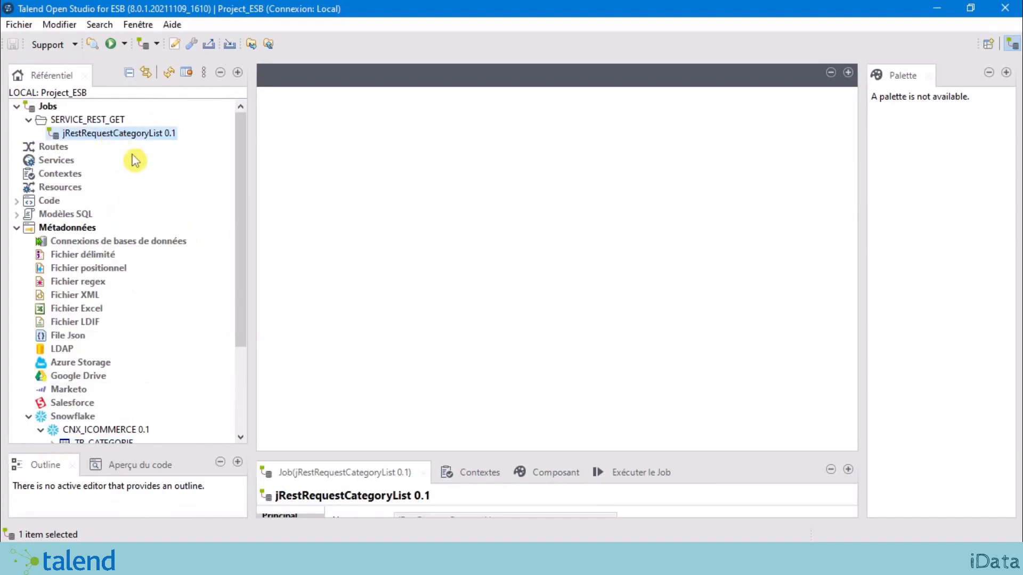
scroll(131, 176, "down", 2)
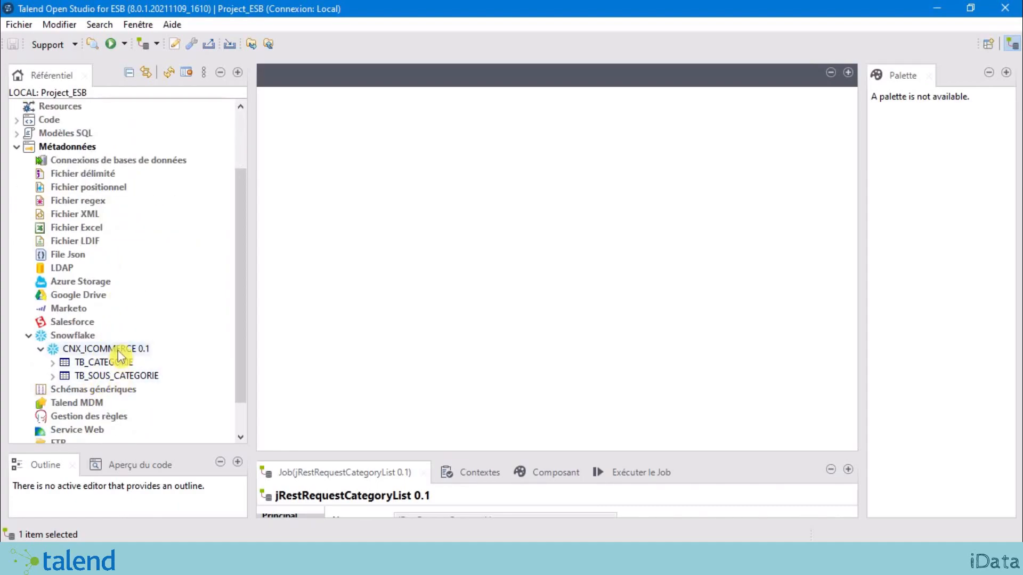
scroll(127, 266, "up", 2)
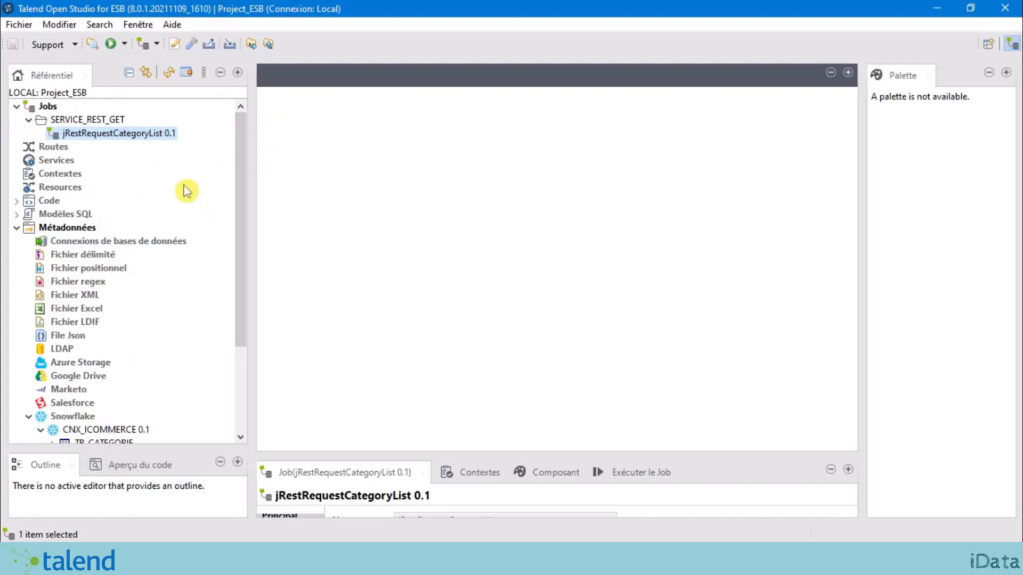
Step: Duplicate jRestRequestCategoryList as jRestRequestCategoryList_BDD and select the new job
right_click(112, 140)
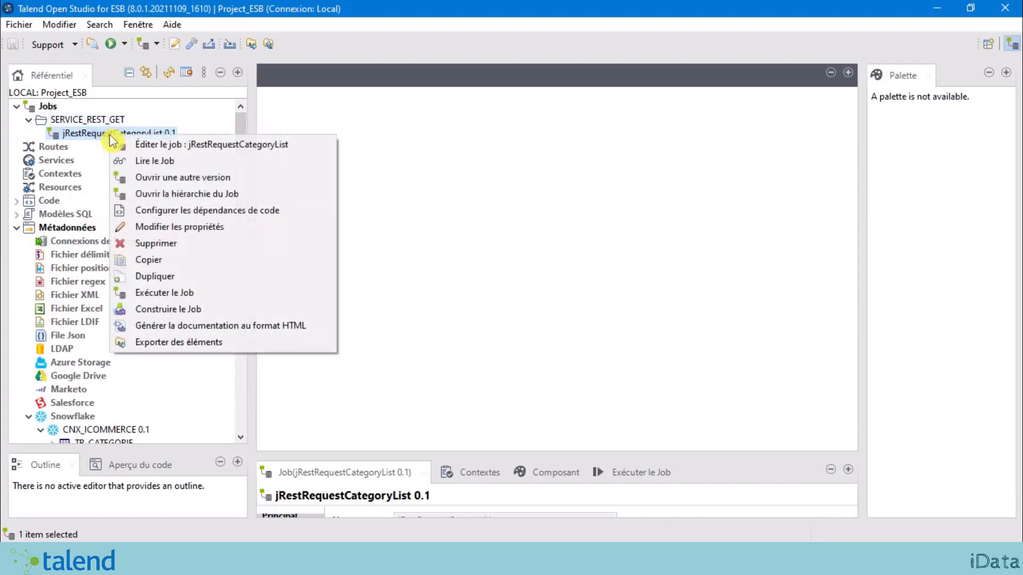
left_click(196, 280)
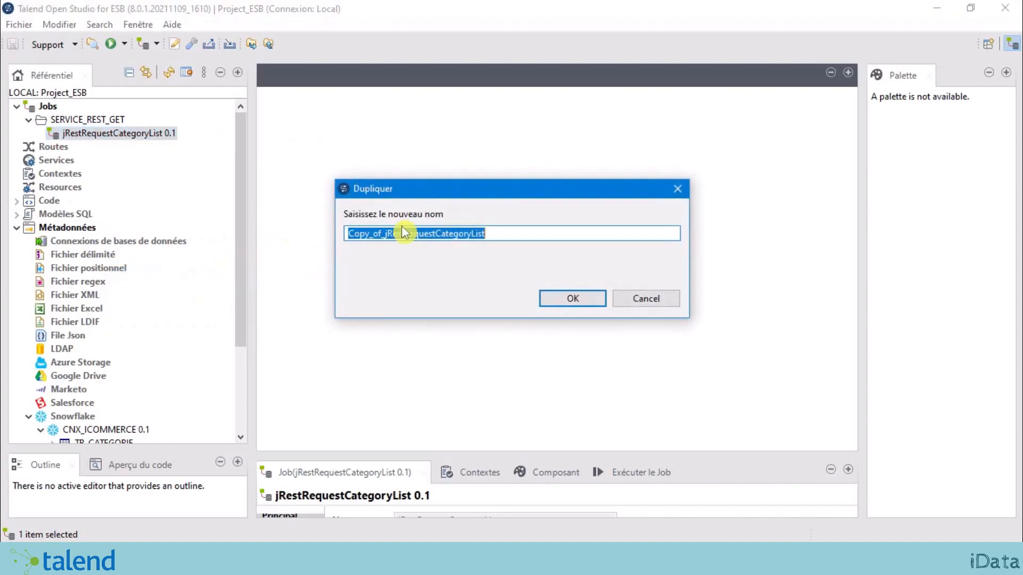
left_click(386, 235)
left_click_drag(386, 234, 271, 232)
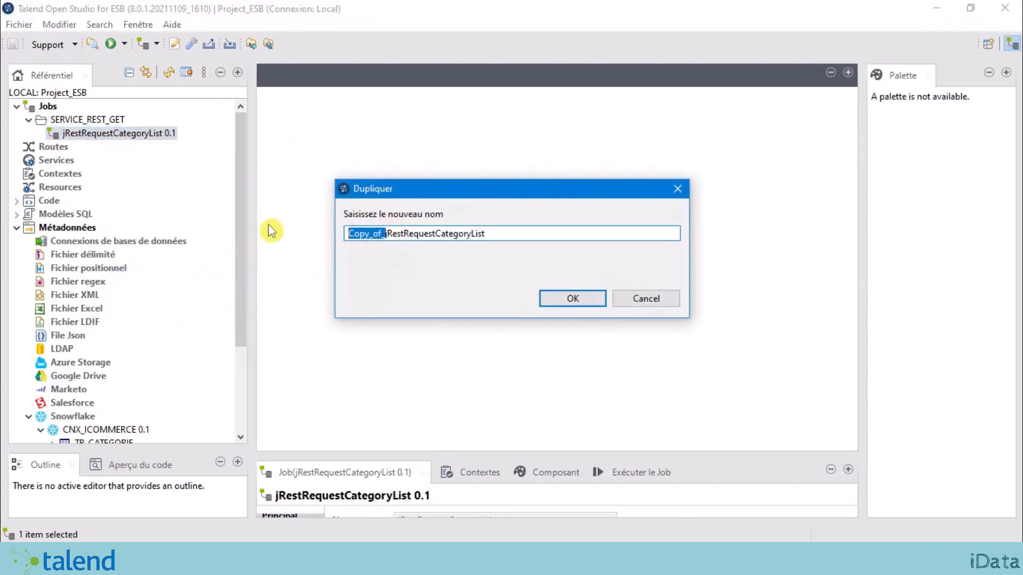
key("BackSpace")
left_click(471, 233)
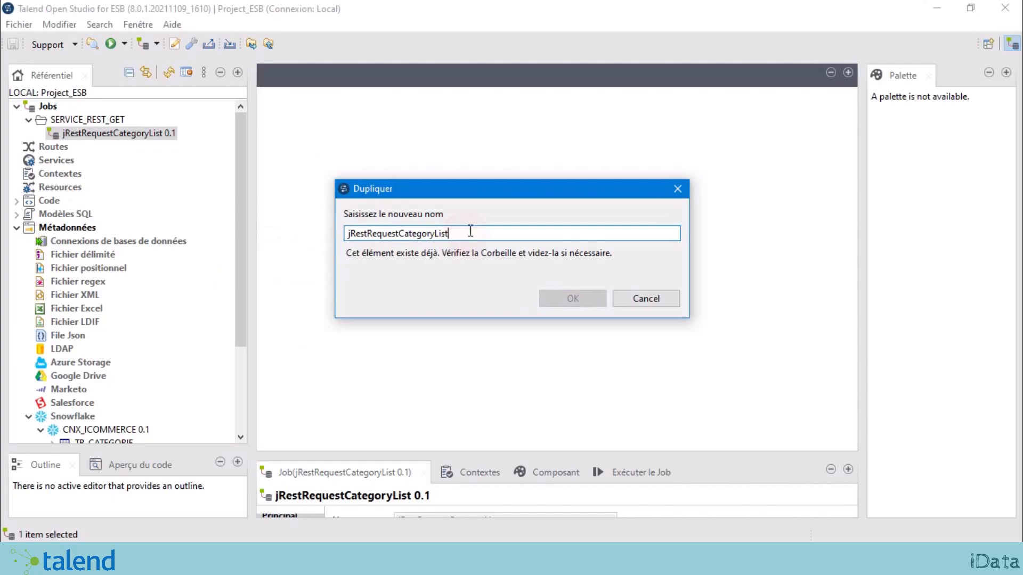
type("_BDD")
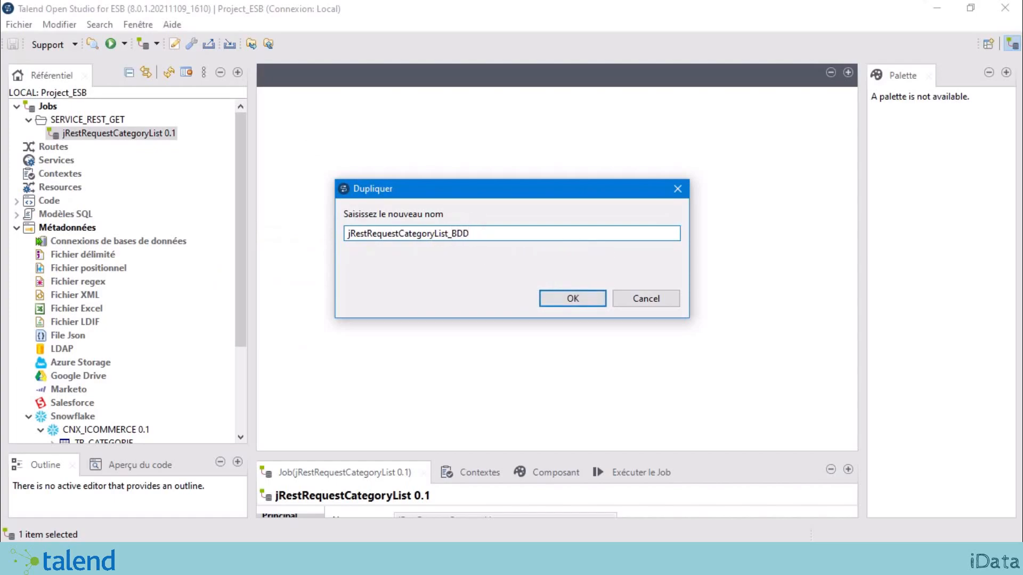
left_click(582, 299)
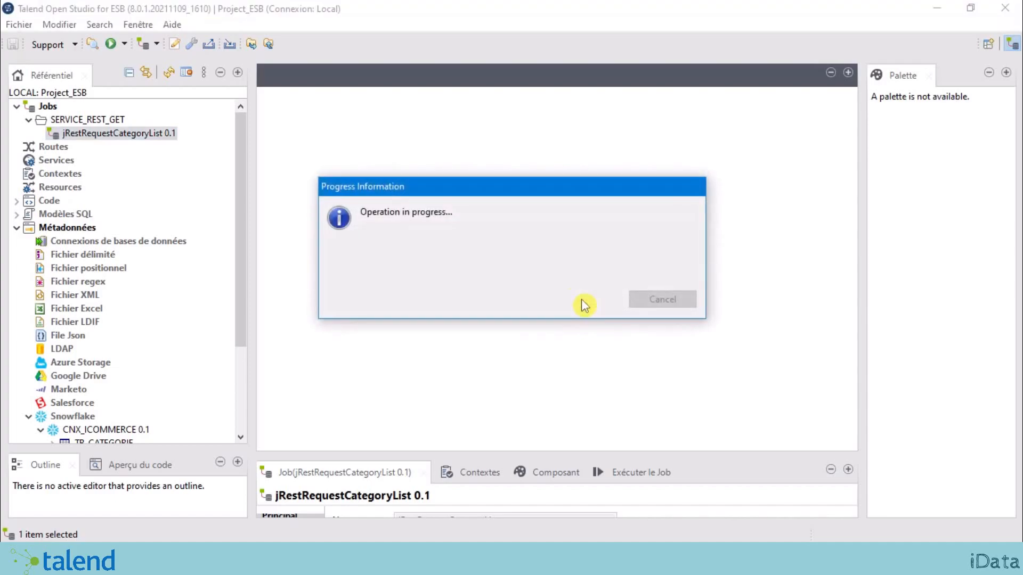
left_click(150, 134)
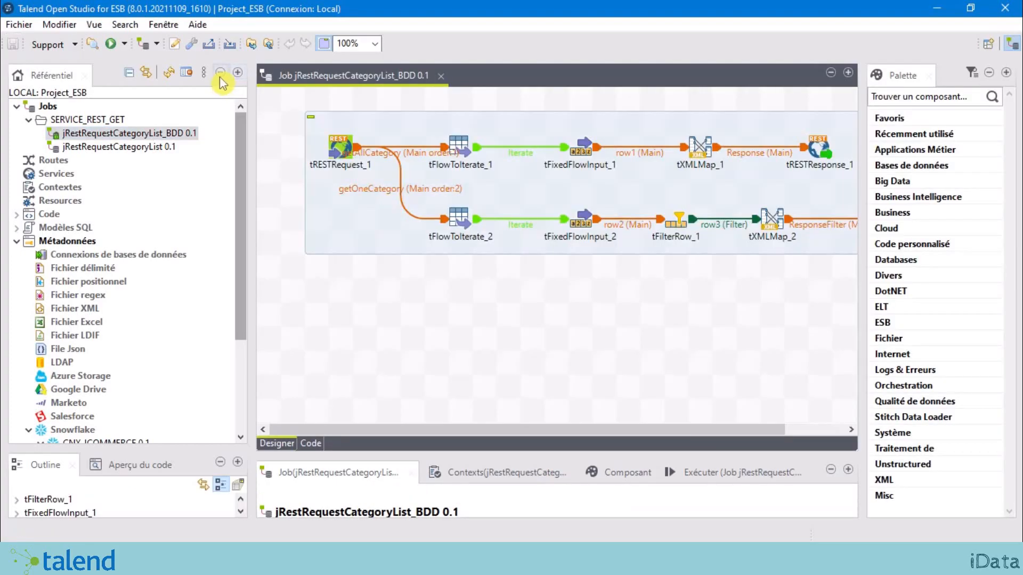
Step: Review tFixedFlowInput_1's hard-coded rows C001|Technologie, C002|Mobilier, C003|Fournitures de bureau
left_click(994, 74)
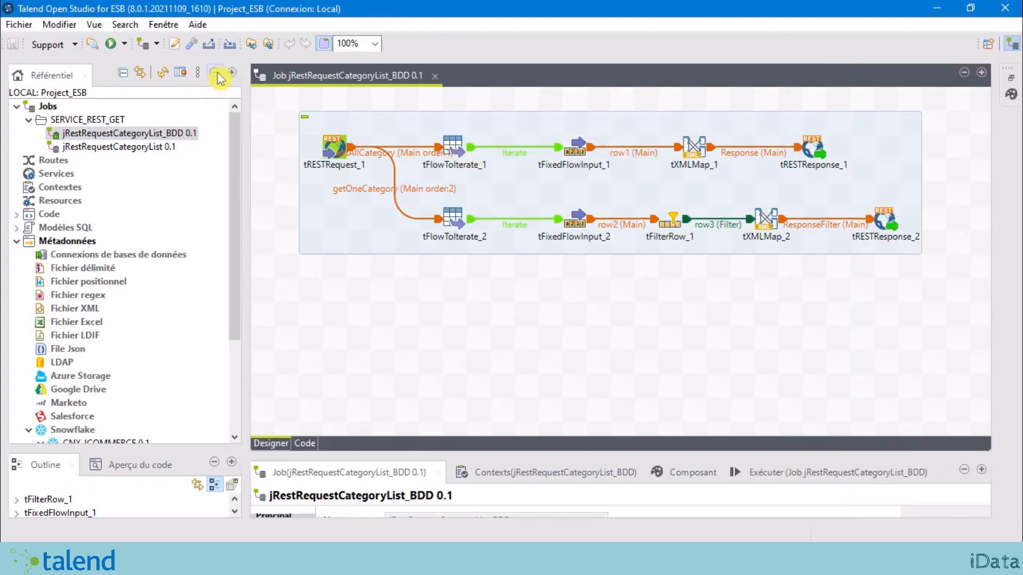
left_click(216, 74)
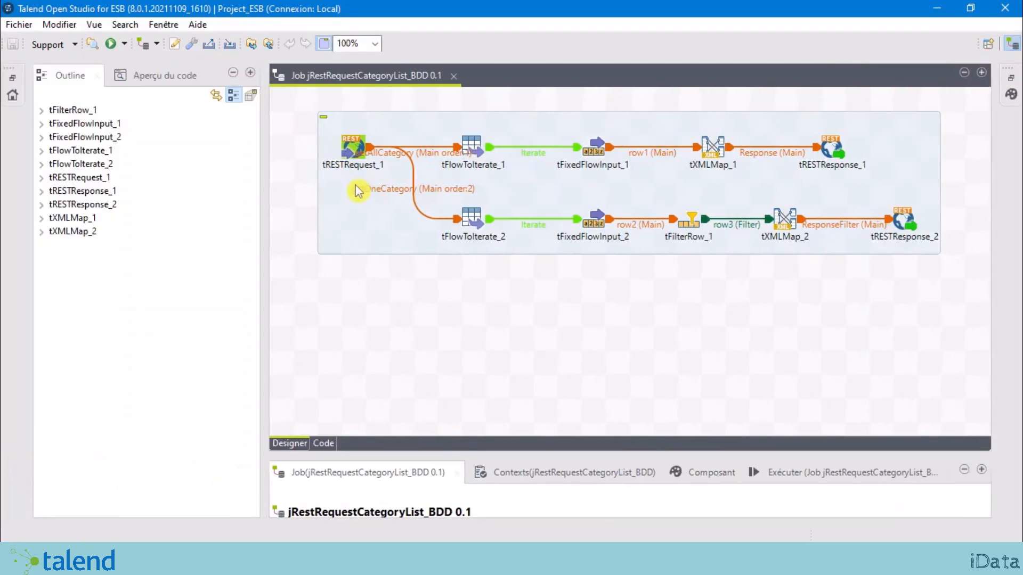
left_click(232, 73)
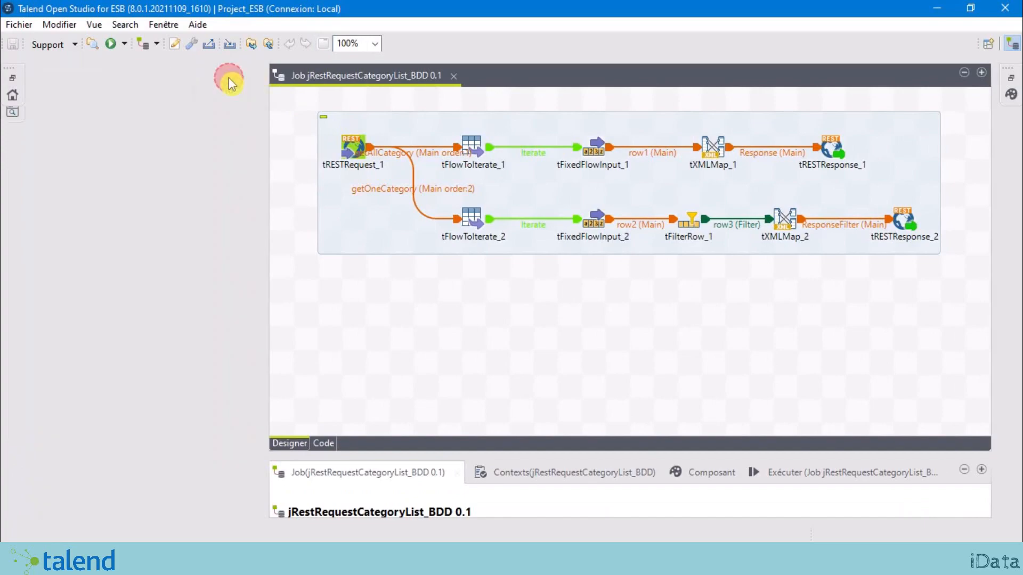
left_click(358, 146)
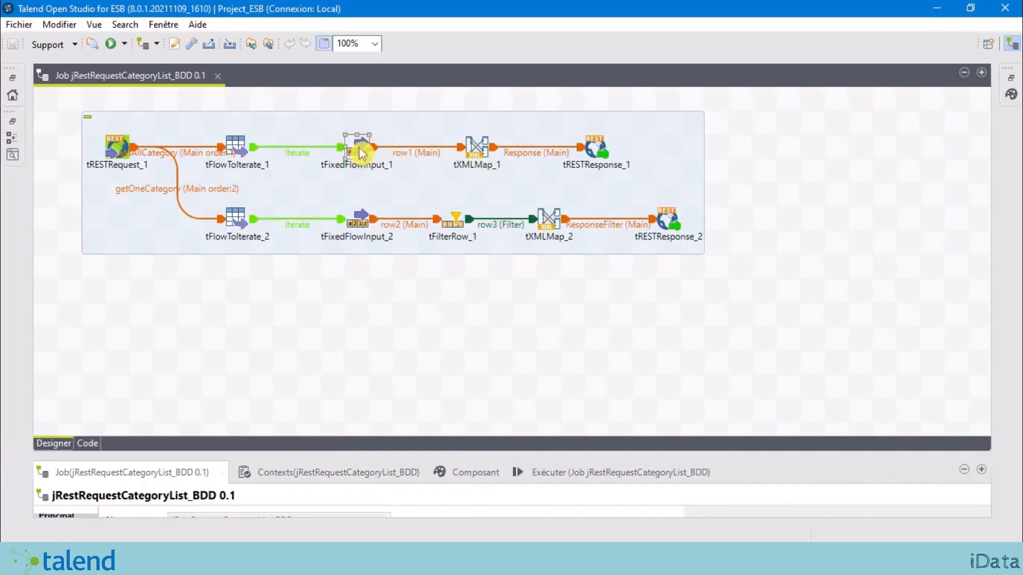
left_click_drag(391, 418, 394, 311)
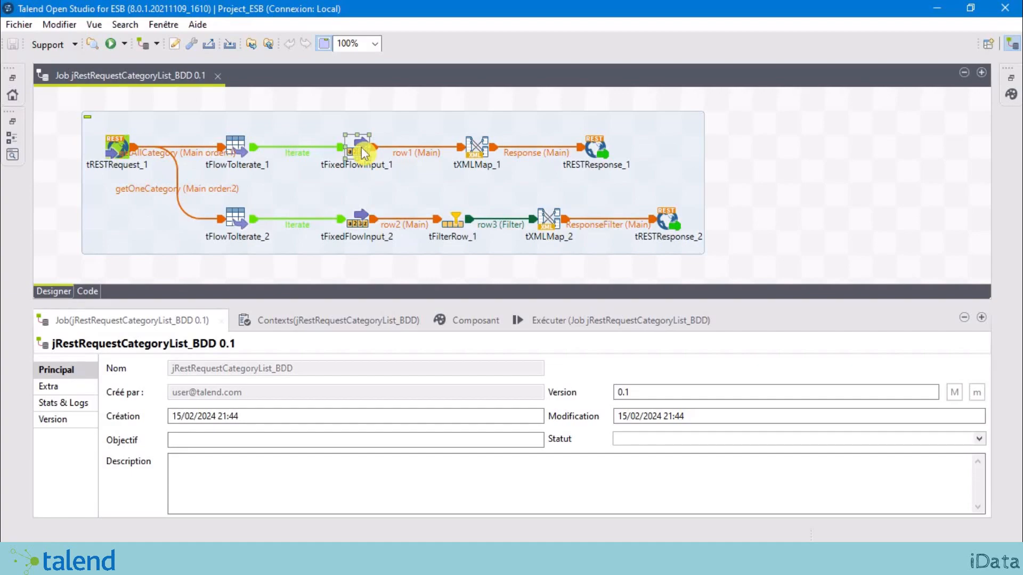
double_click(361, 153)
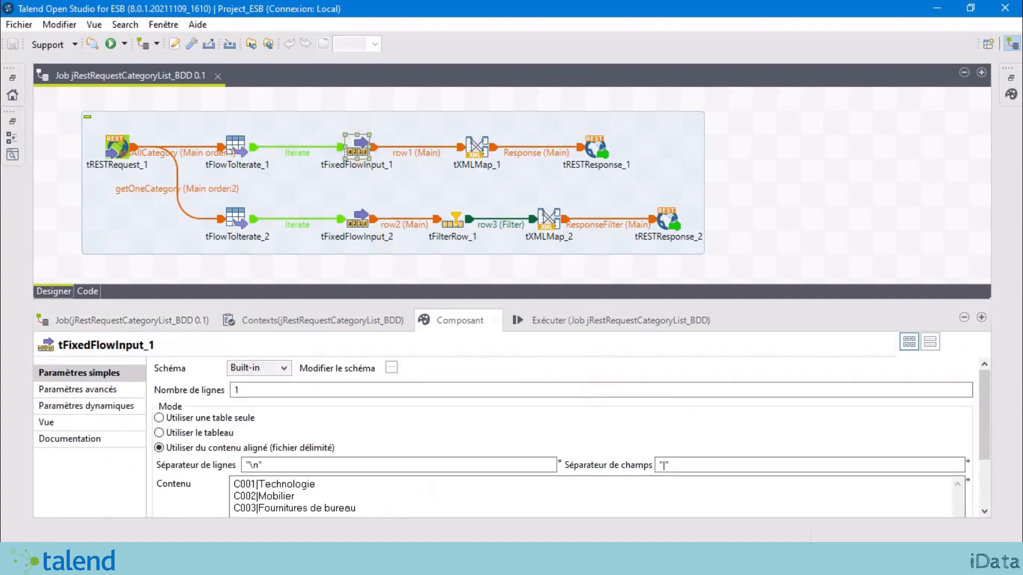
left_click(367, 505)
key("ctrl+a")
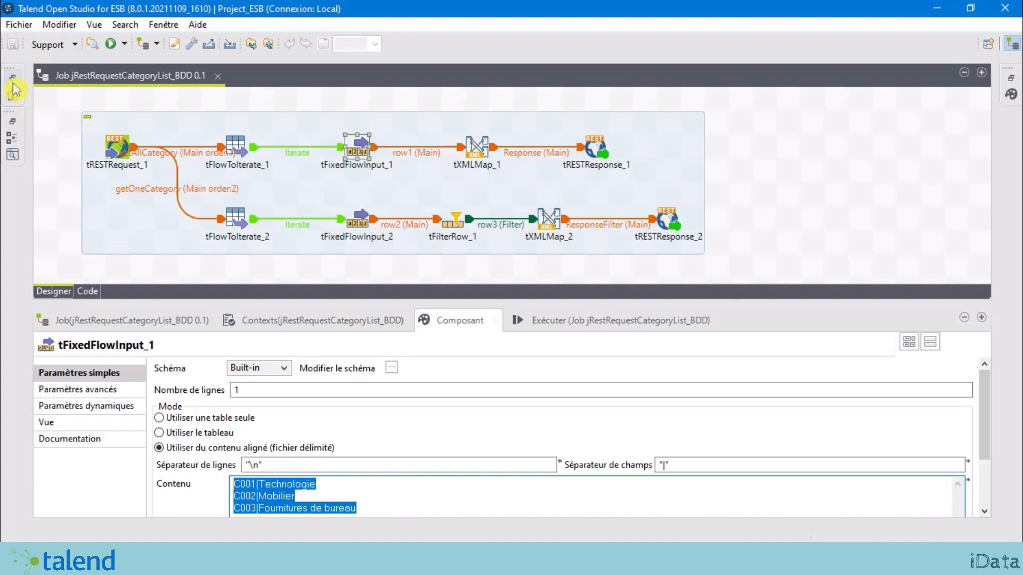
left_click(13, 84)
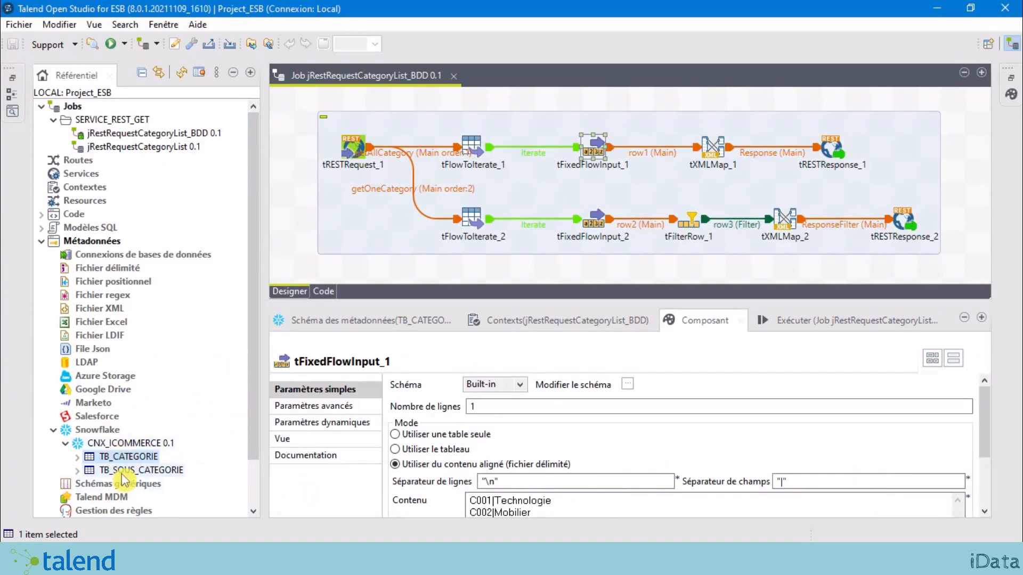
Step: Drop TB_CATEGORIE onto the job canvas as a tDBInput(snowflake) component
left_click(131, 471)
left_click(134, 457)
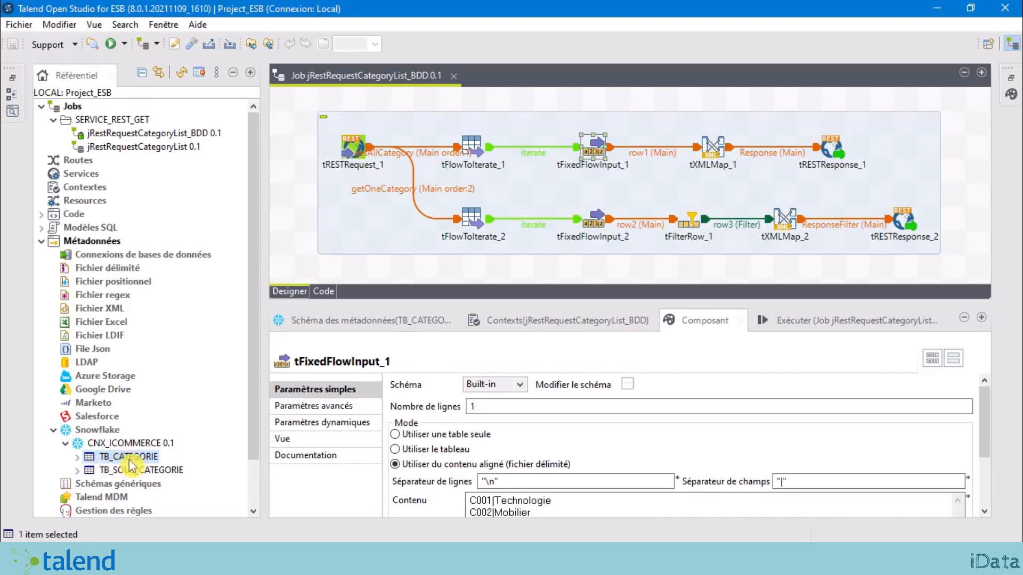
left_click_drag(129, 461, 606, 275)
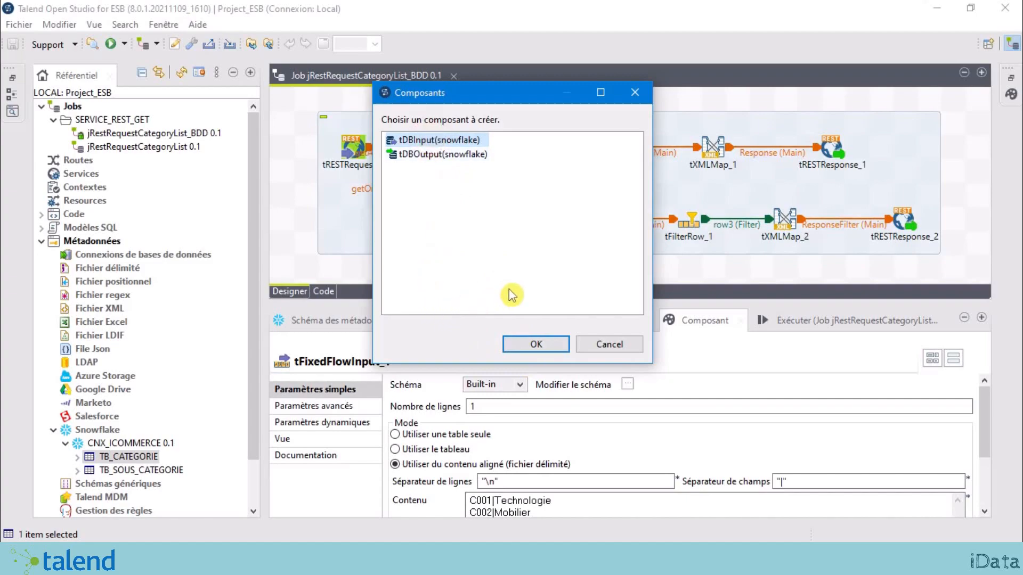
left_click(535, 346)
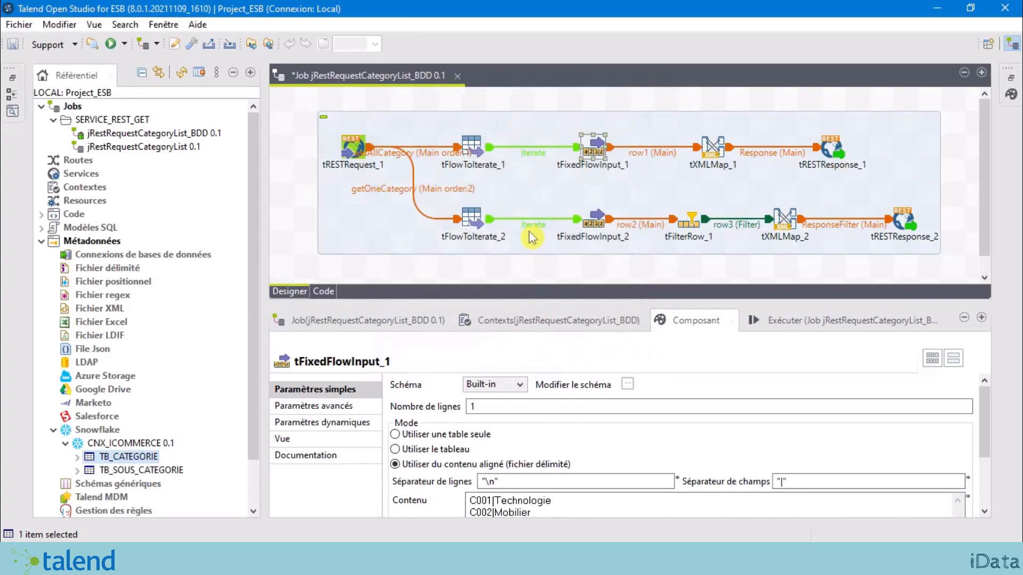
Step: Position TB_CATEGORIE above tFixedFlowInput_1 and review its Snowflake settings
left_click(233, 73)
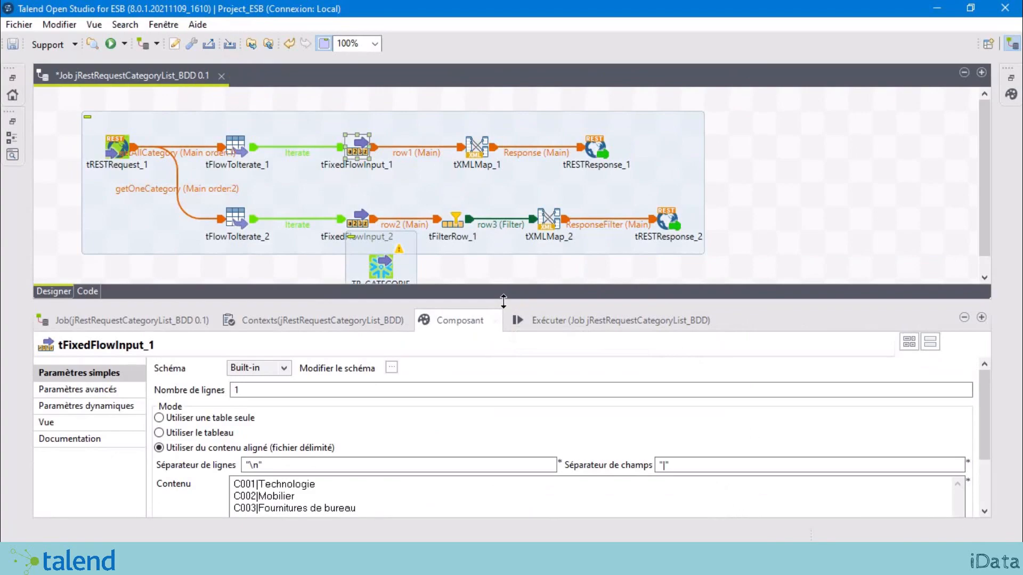
left_click_drag(504, 302, 508, 392)
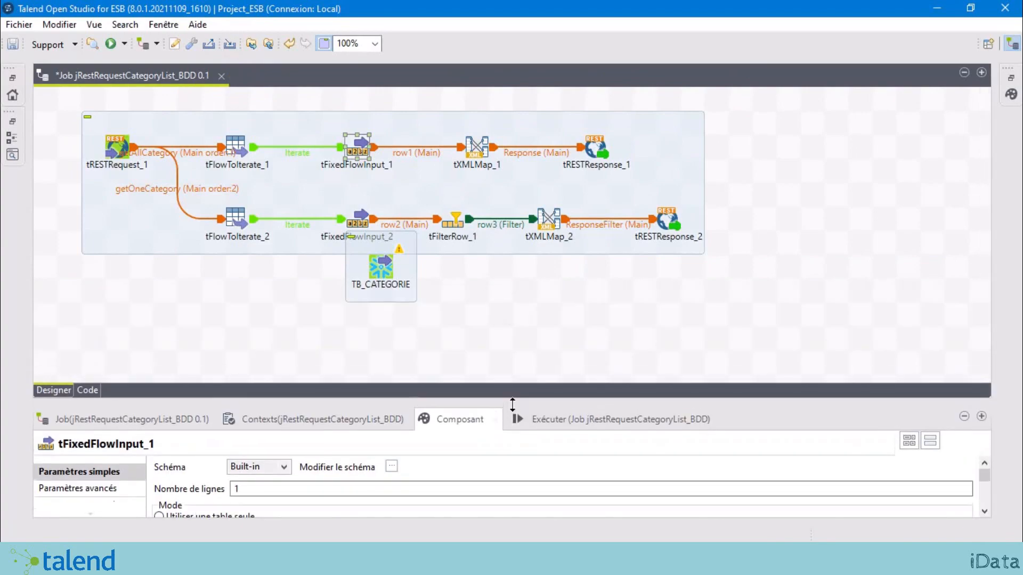
left_click(385, 269)
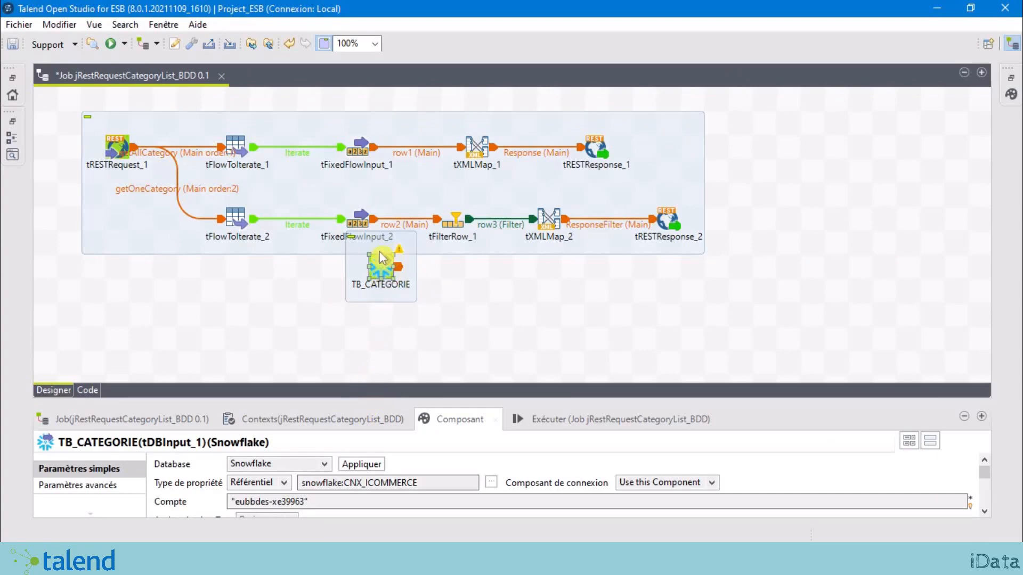
left_click_drag(384, 267, 369, 126)
left_click_drag(369, 137, 370, 138)
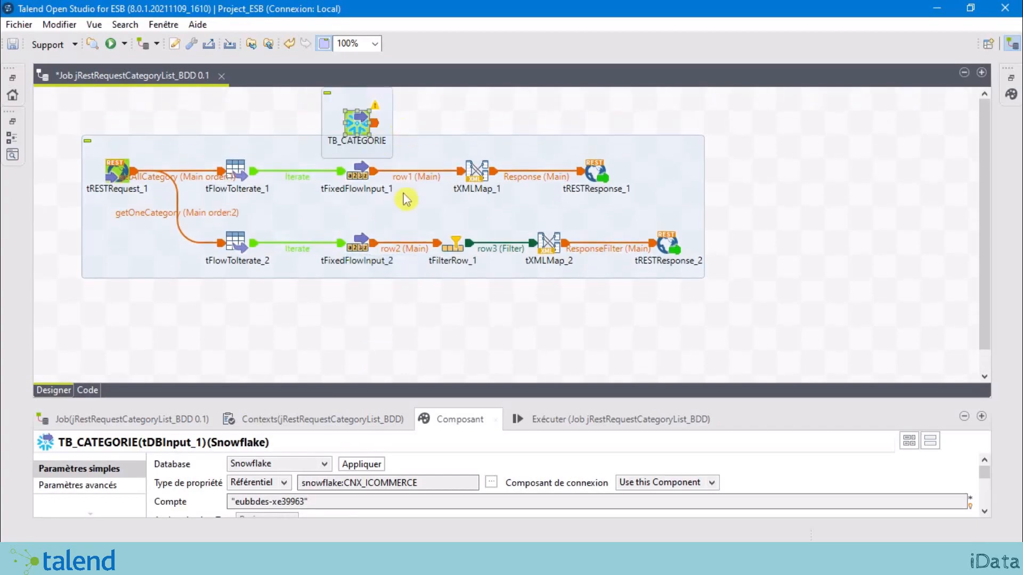
left_click(357, 181)
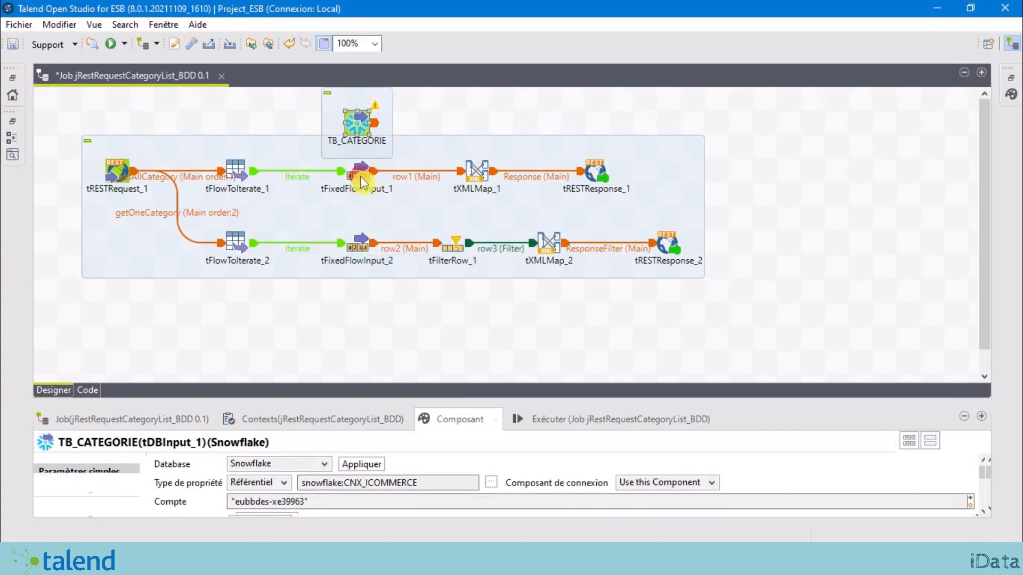
left_click(362, 126)
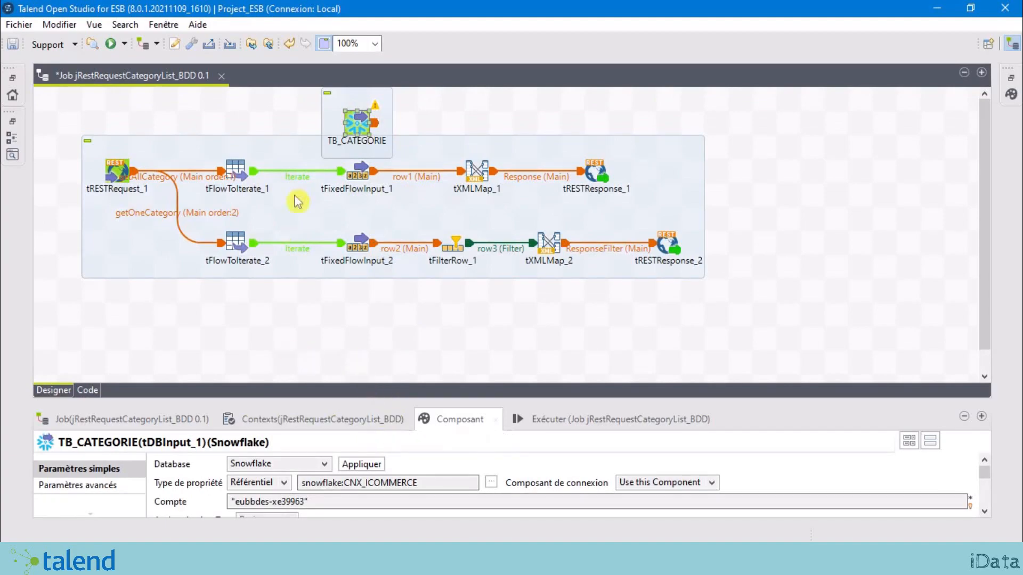
left_click(357, 176)
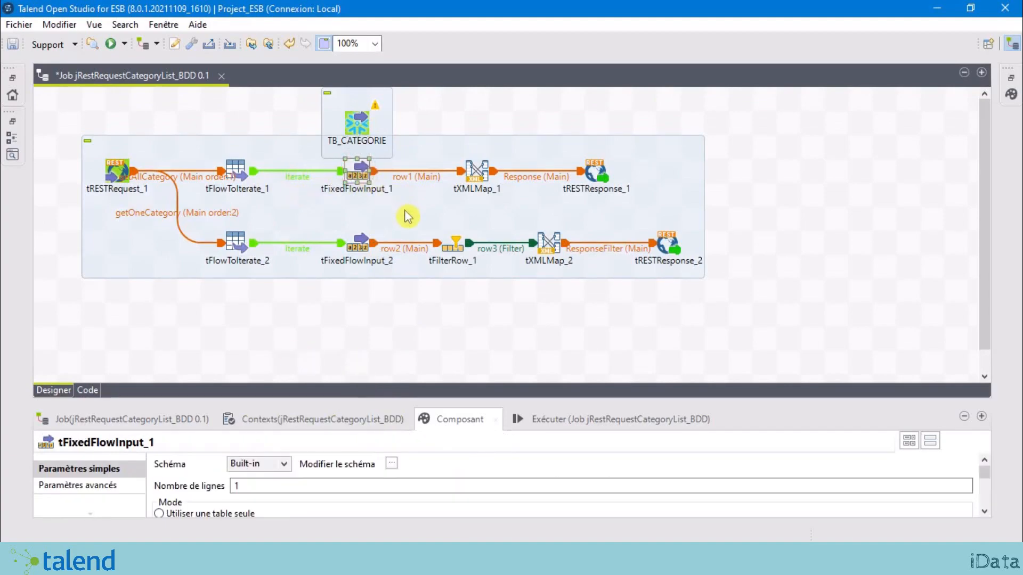
Step: Delete tFixedFlowInput_1 and link tFlowToIterate_1 to TB_CATEGORIE with an Iterate connection
key("Delete")
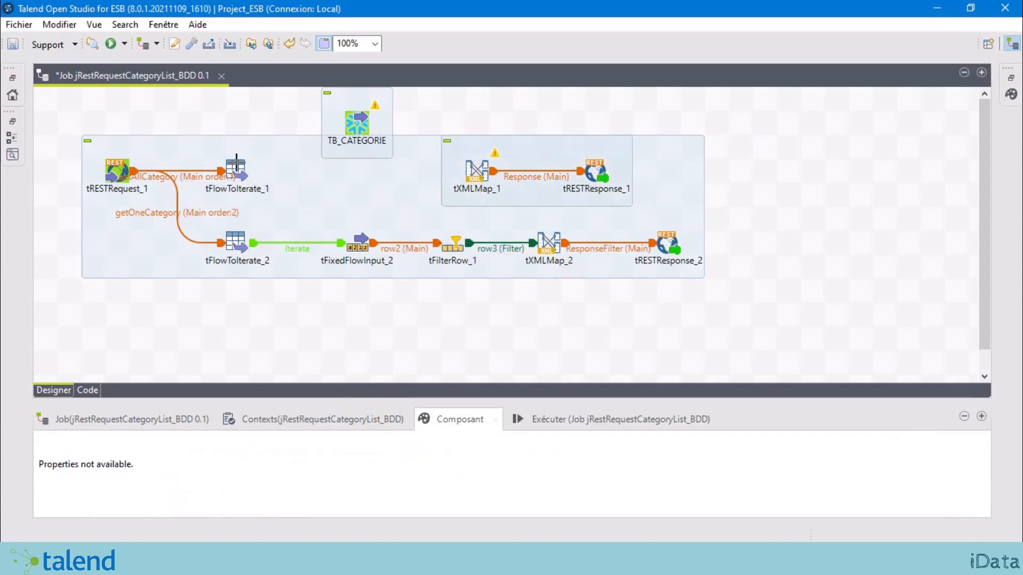
left_click(237, 168)
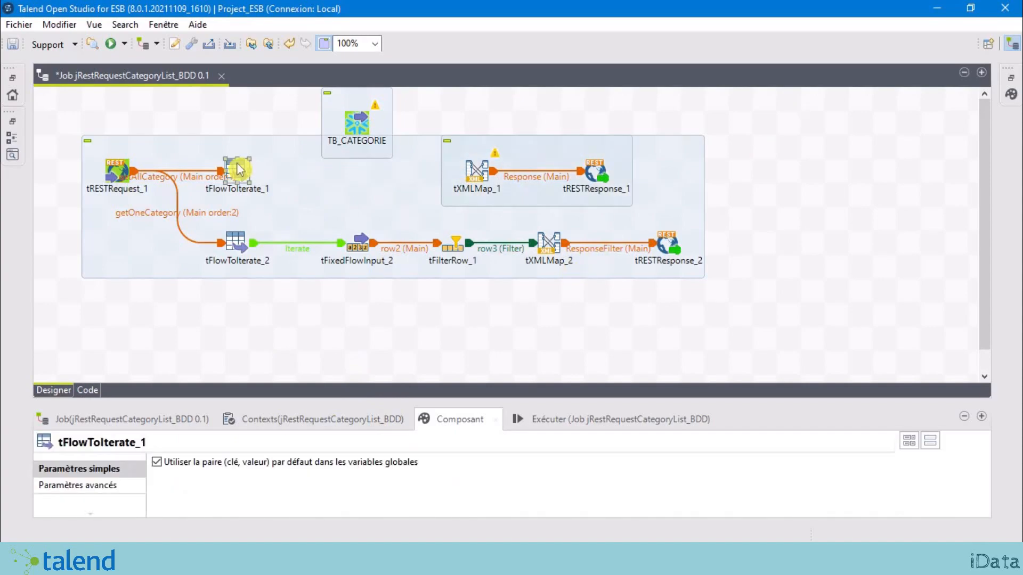
right_click(238, 169)
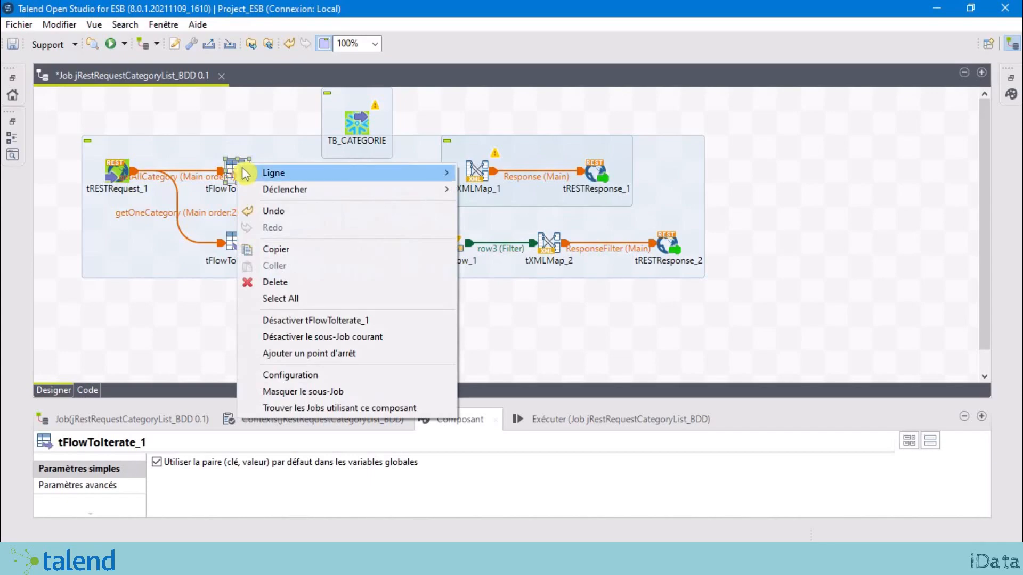
mouse_move(262, 172)
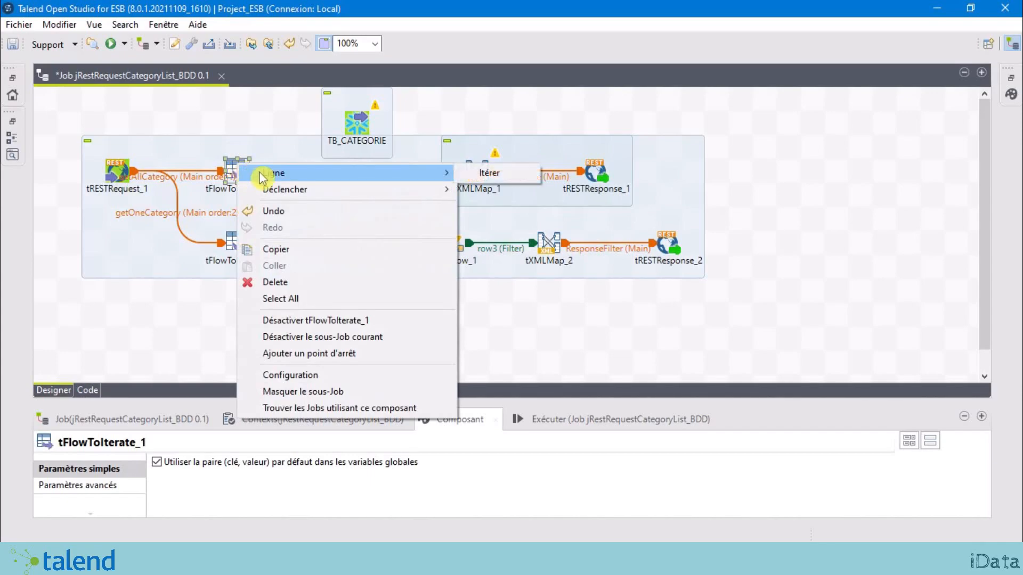
left_click(515, 176)
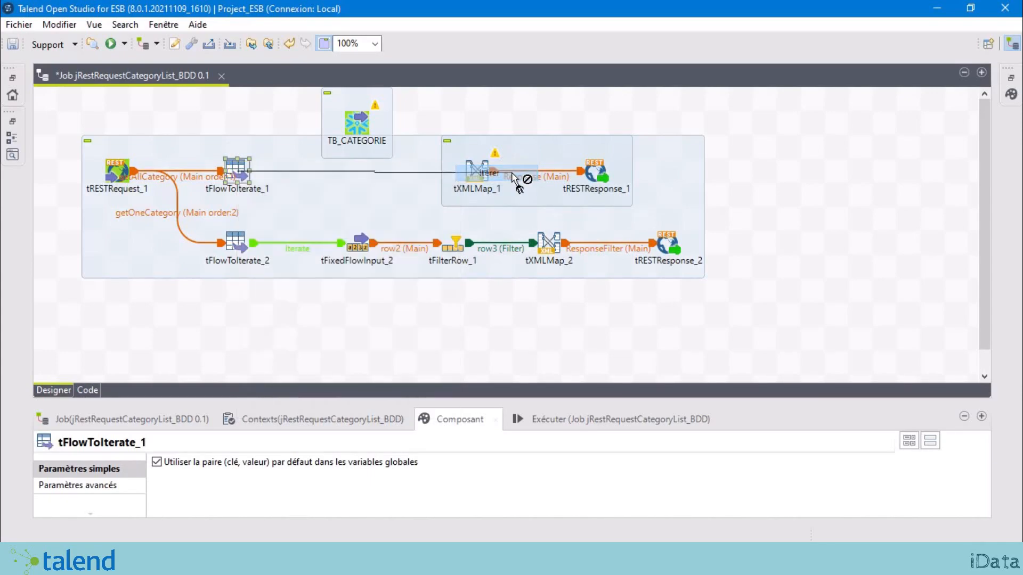
left_click(359, 126)
left_click_drag(359, 125, 359, 172)
left_click(403, 321)
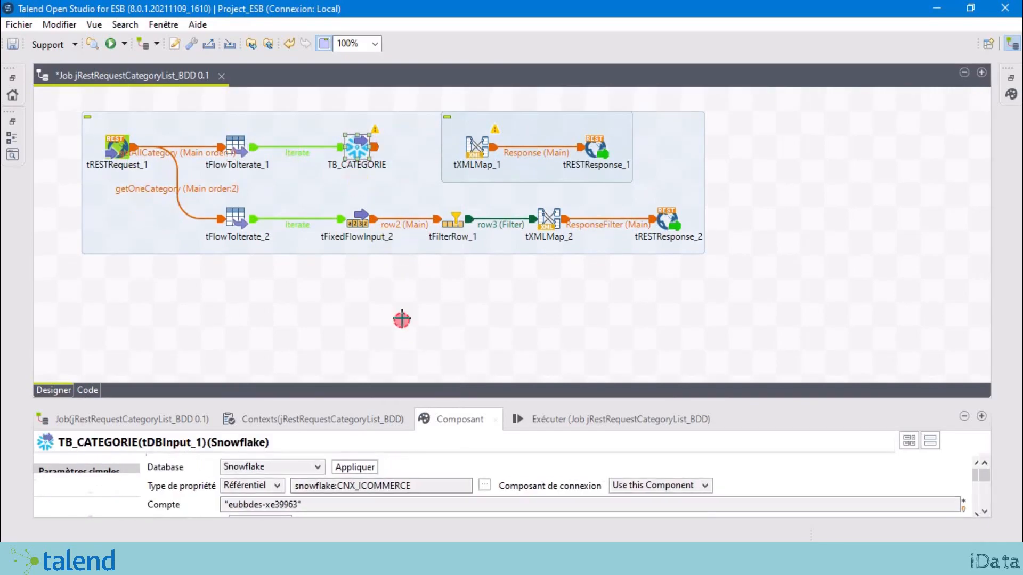
Step: Connect TB_CATEGORIE's Main row (row1) to tXMLMap_1
left_click(361, 152)
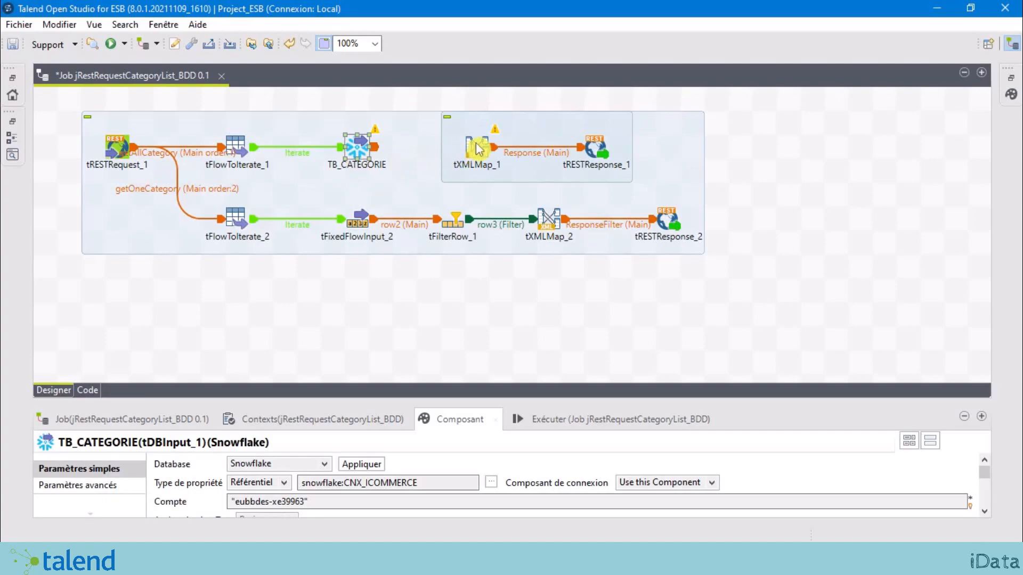
right_click(361, 155)
mouse_move(415, 166)
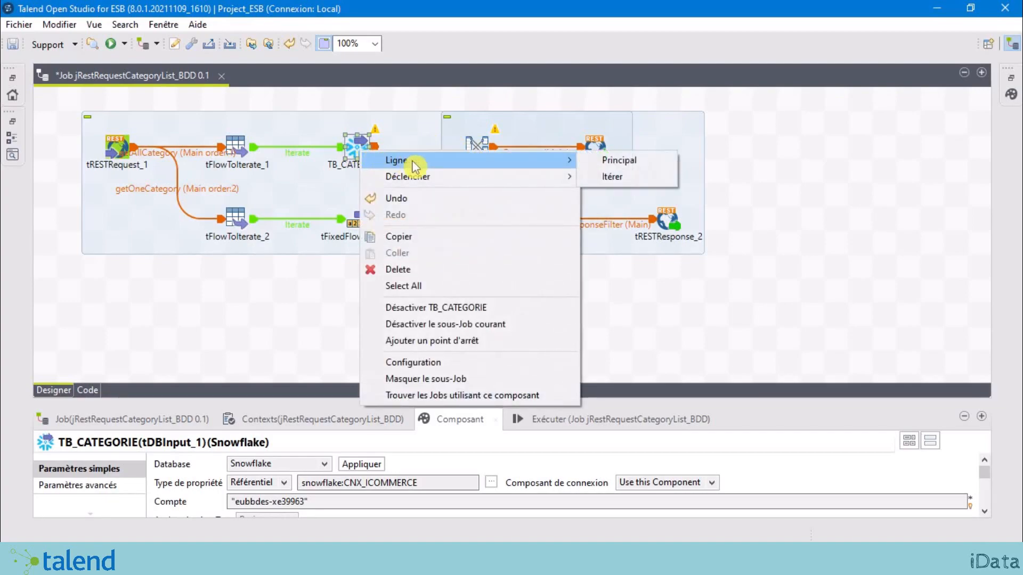
left_click(620, 165)
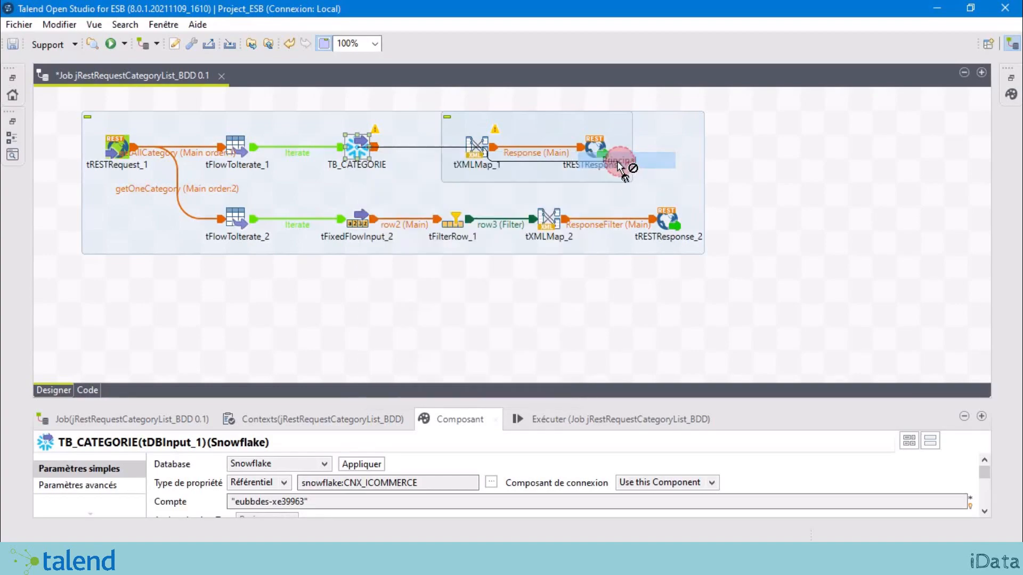
left_click(477, 142)
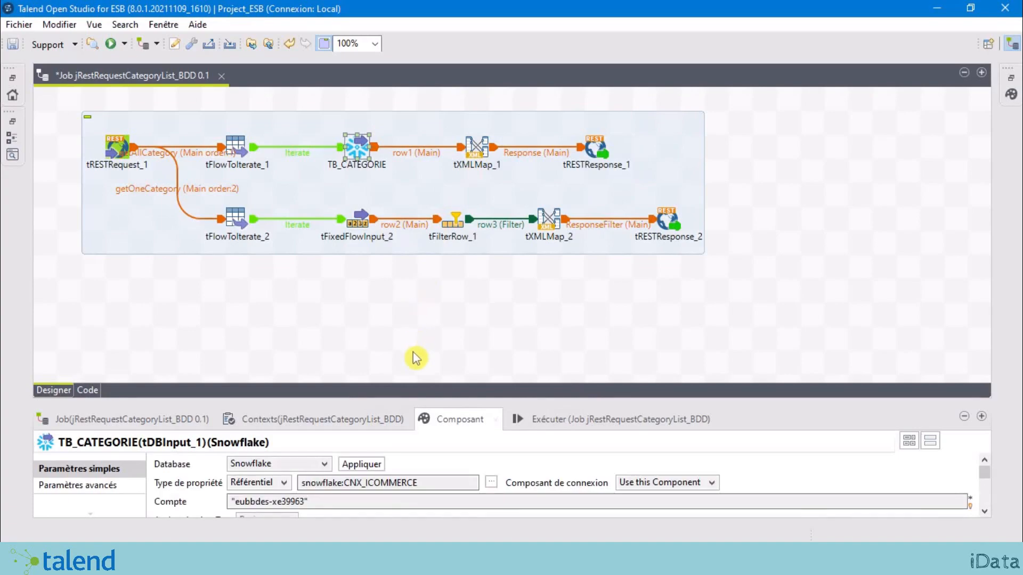
left_click_drag(423, 400, 433, 286)
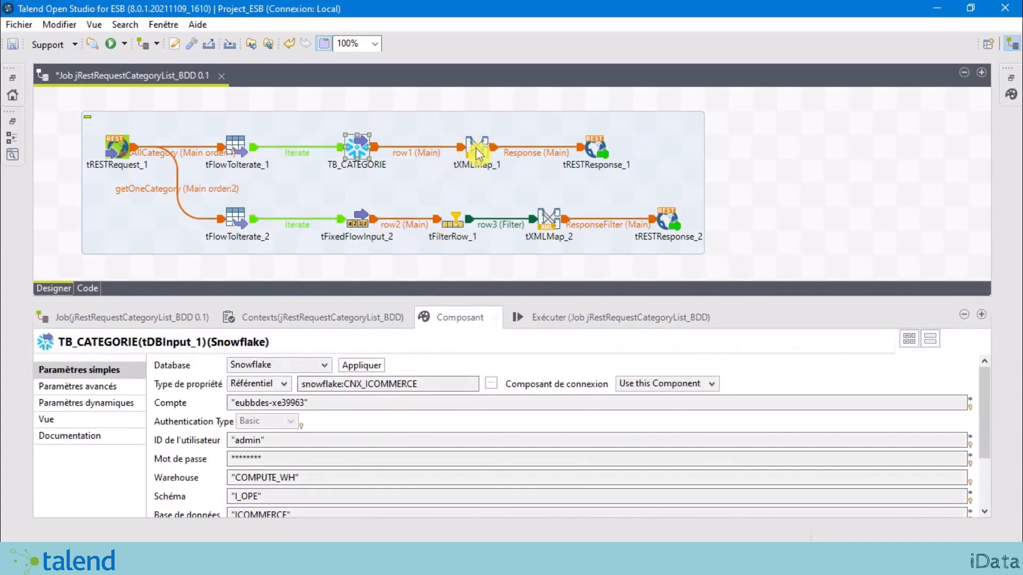
left_click(475, 148)
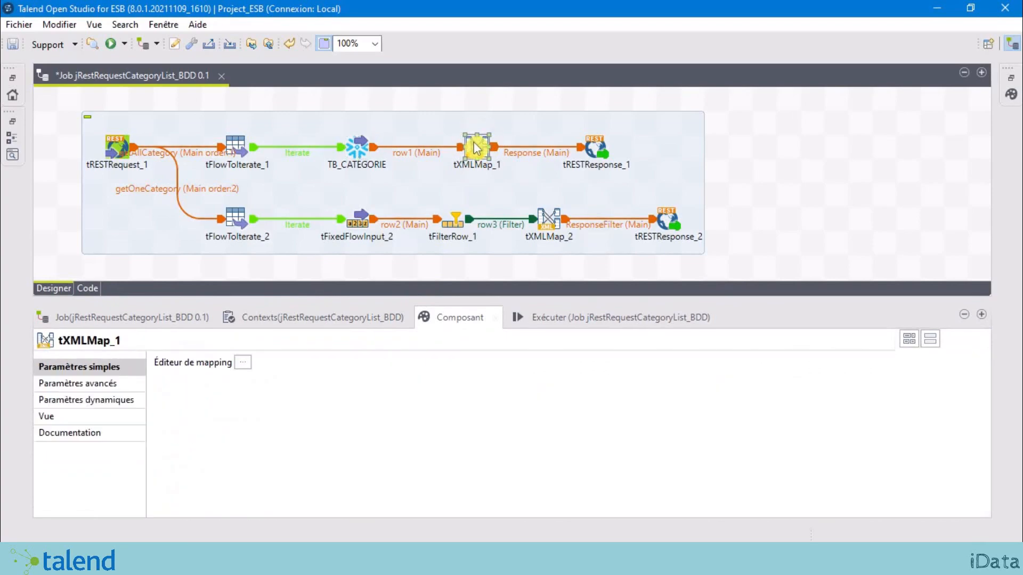
Step: In tXMLMap_1, change the code element's expression to row1.CD_CATEGORIE
double_click(477, 149)
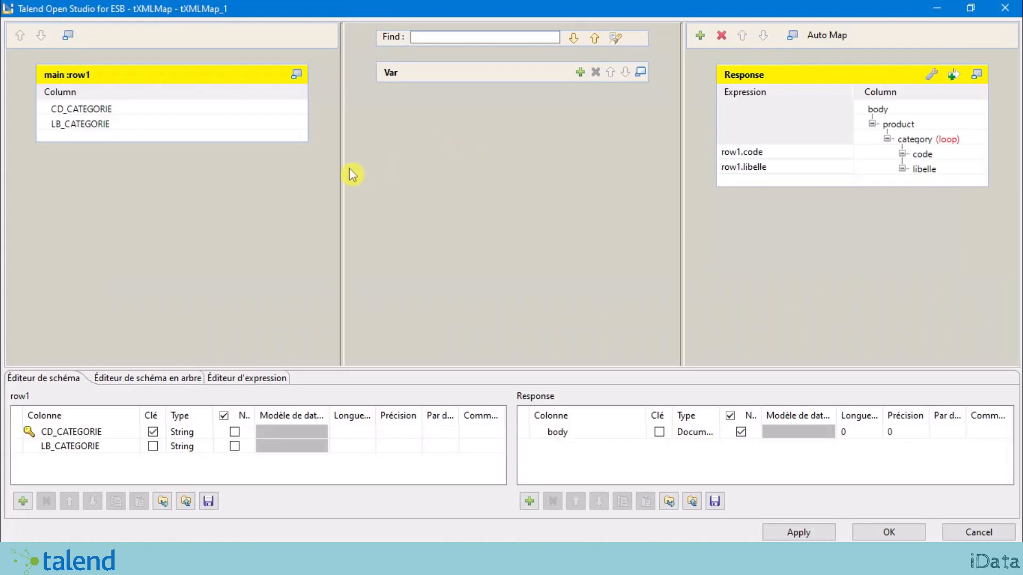
left_click(148, 110)
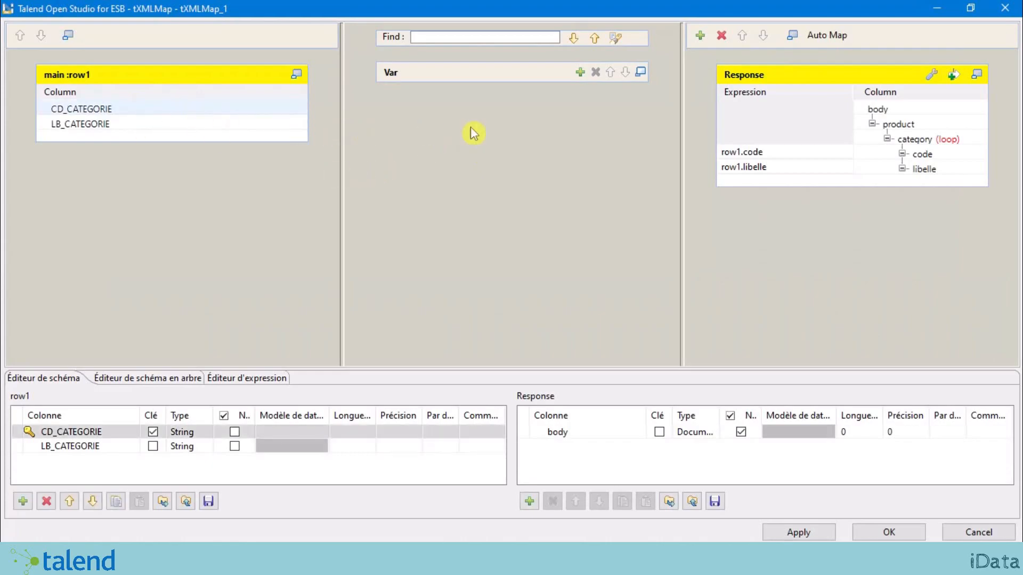
left_click(773, 152)
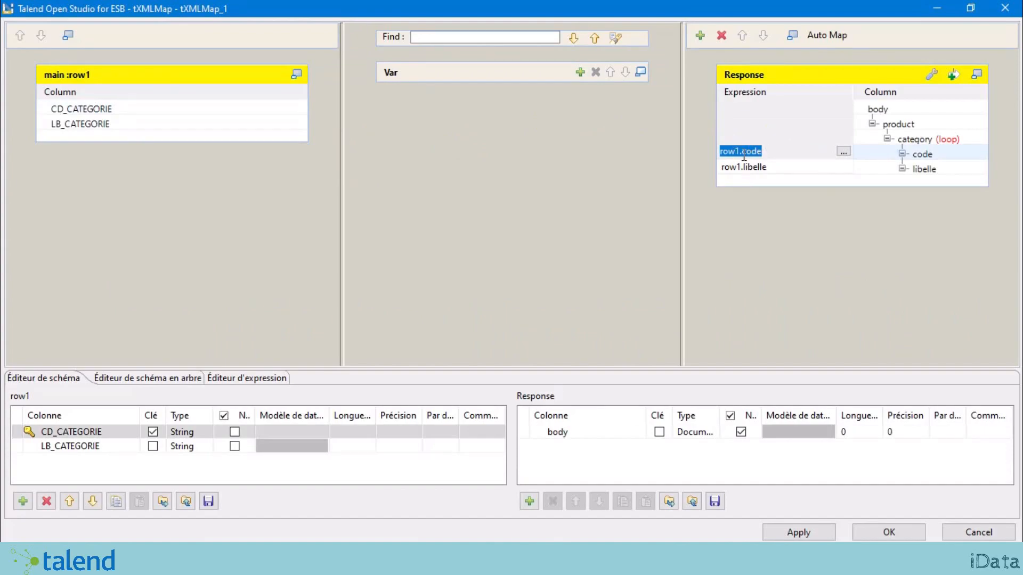
left_click(743, 153)
left_click(80, 432)
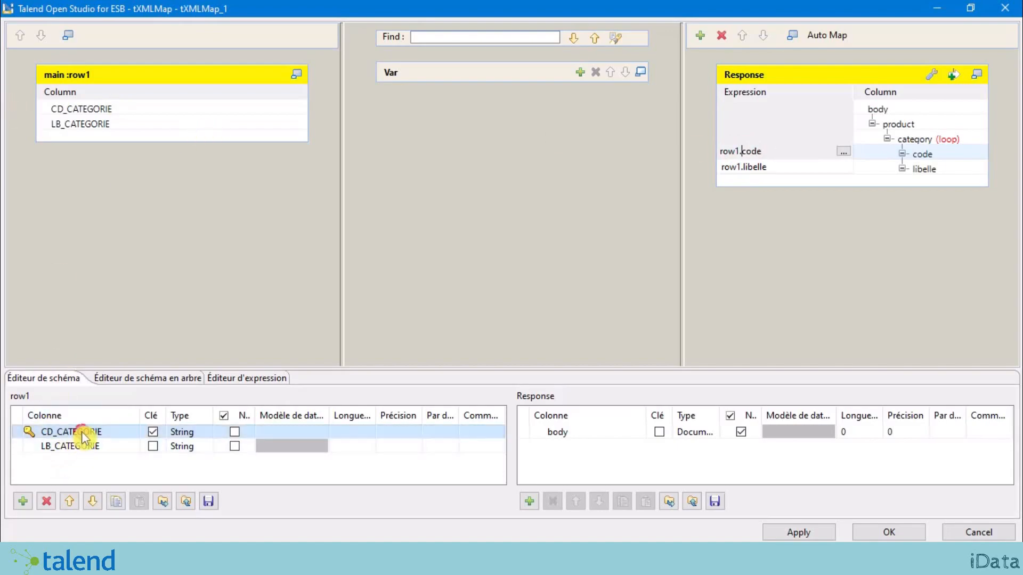
left_click(84, 436)
key("ctrl+c")
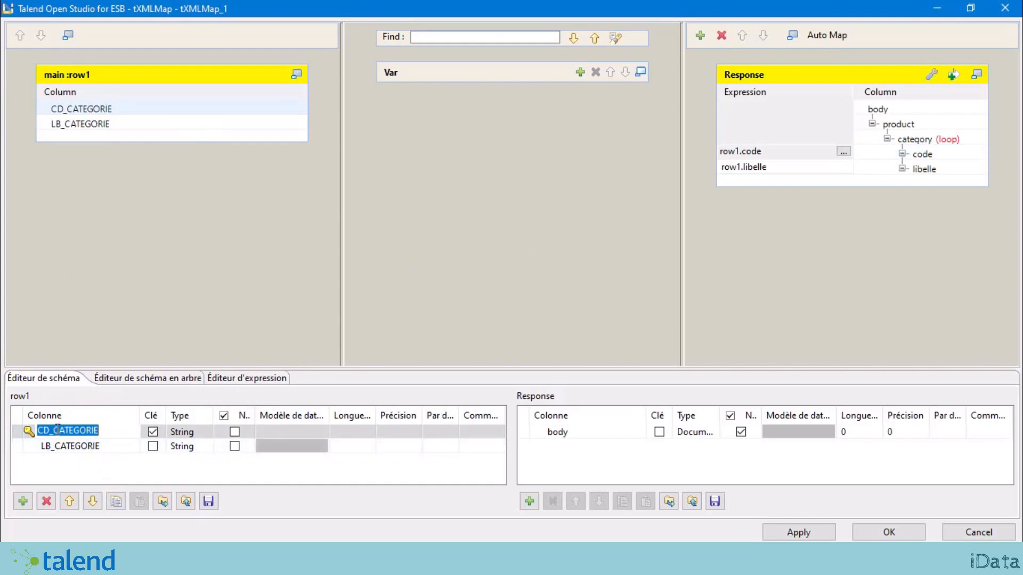
left_click(771, 155)
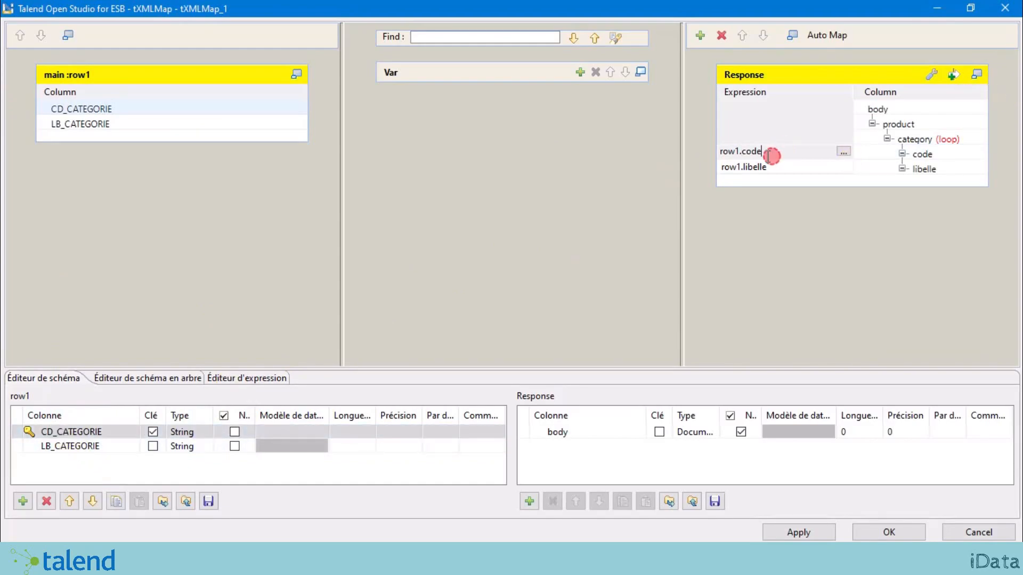
double_click(744, 154)
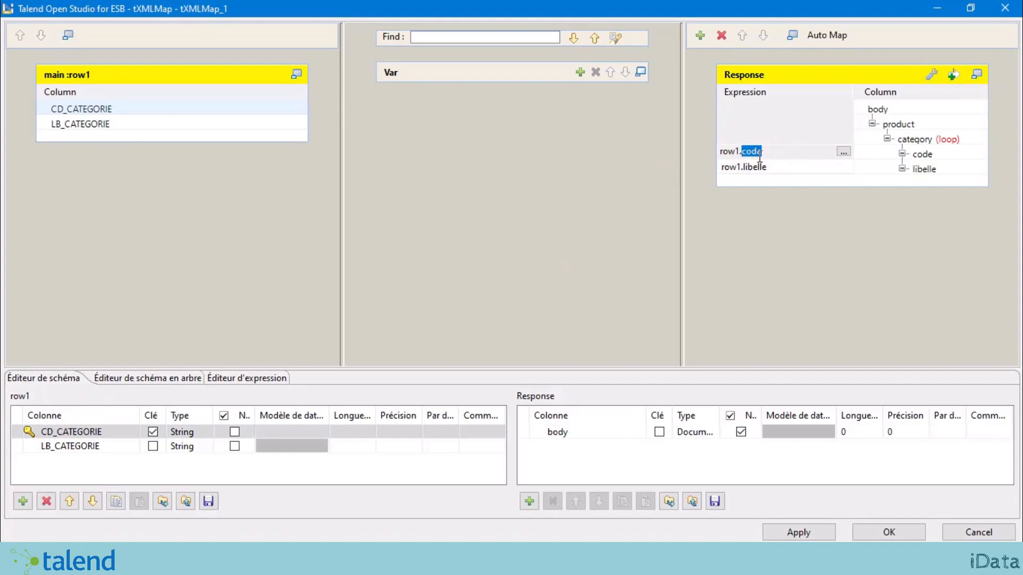
key("ctrl+v")
left_click(761, 211)
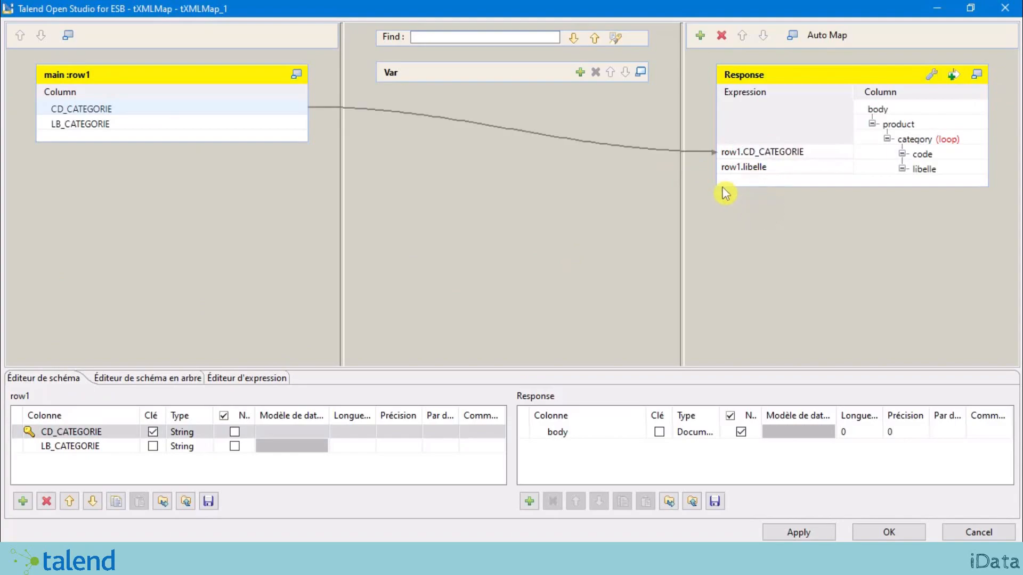
Step: Change the libelle expression to row1.LB_CATEGORIE, check the links and confirm the mapping
double_click(80, 445)
key("ctrl+c")
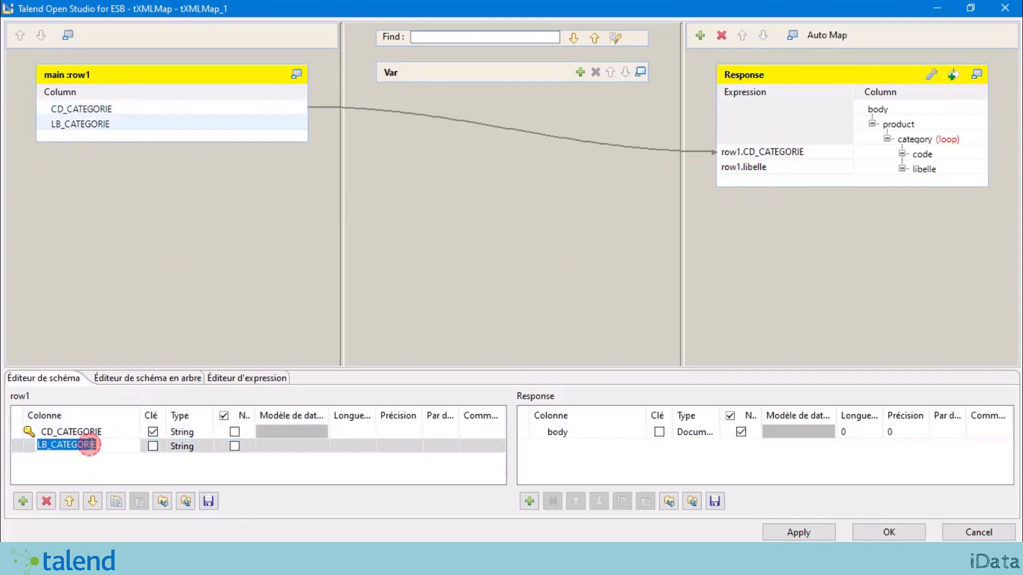
left_click(754, 168)
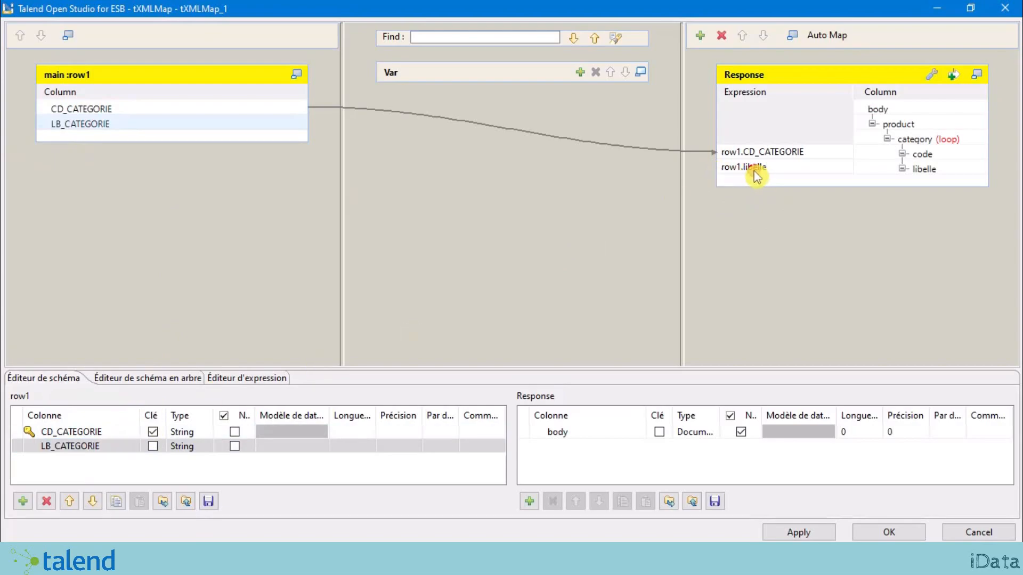
double_click(744, 167)
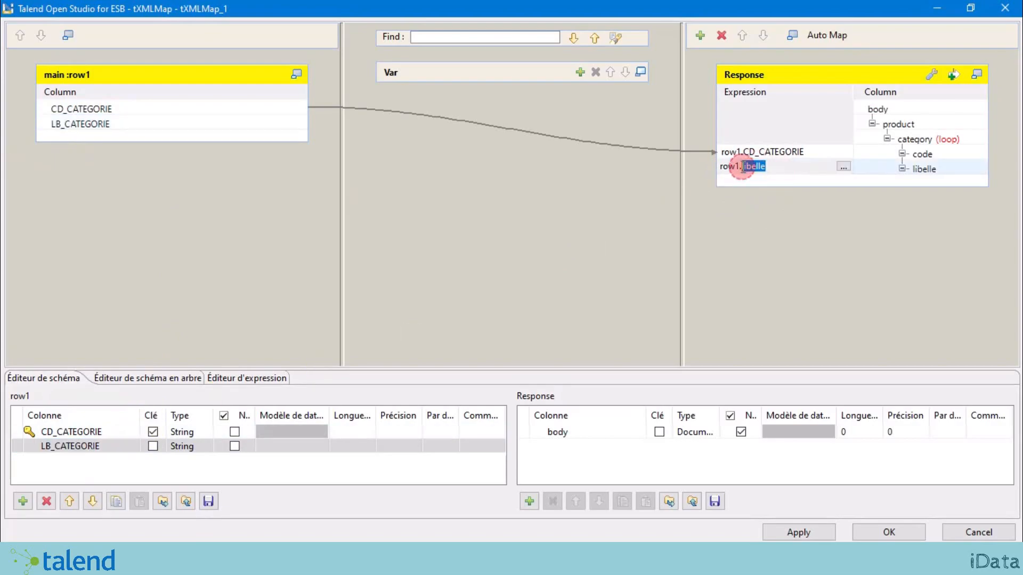
key("ctrl+v")
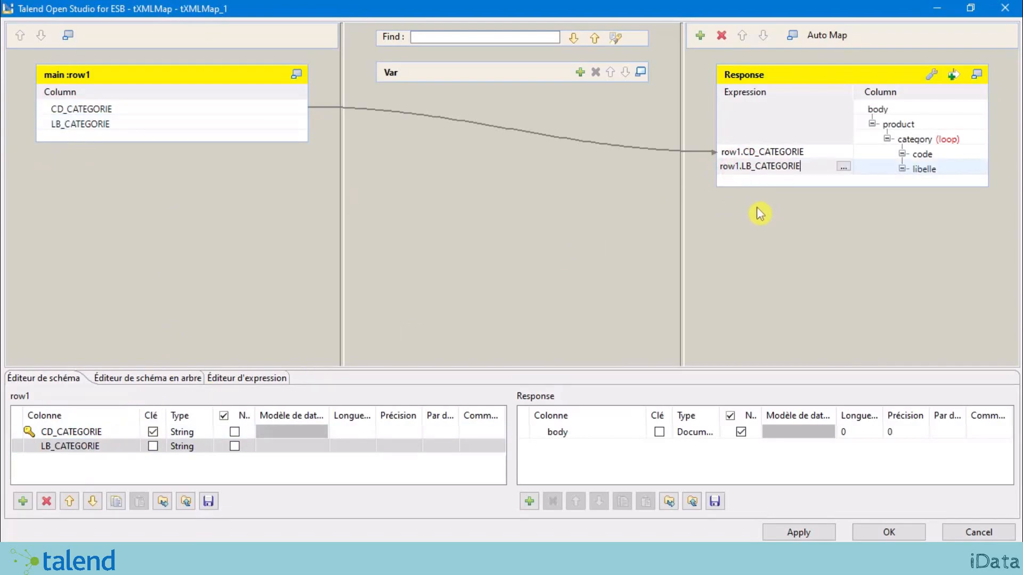
left_click(760, 227)
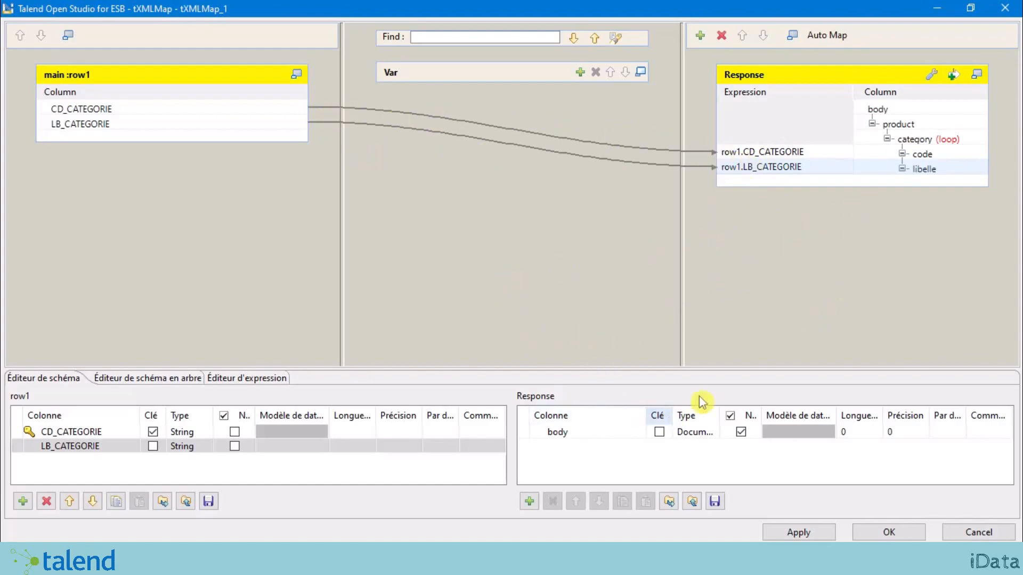
left_click(129, 79)
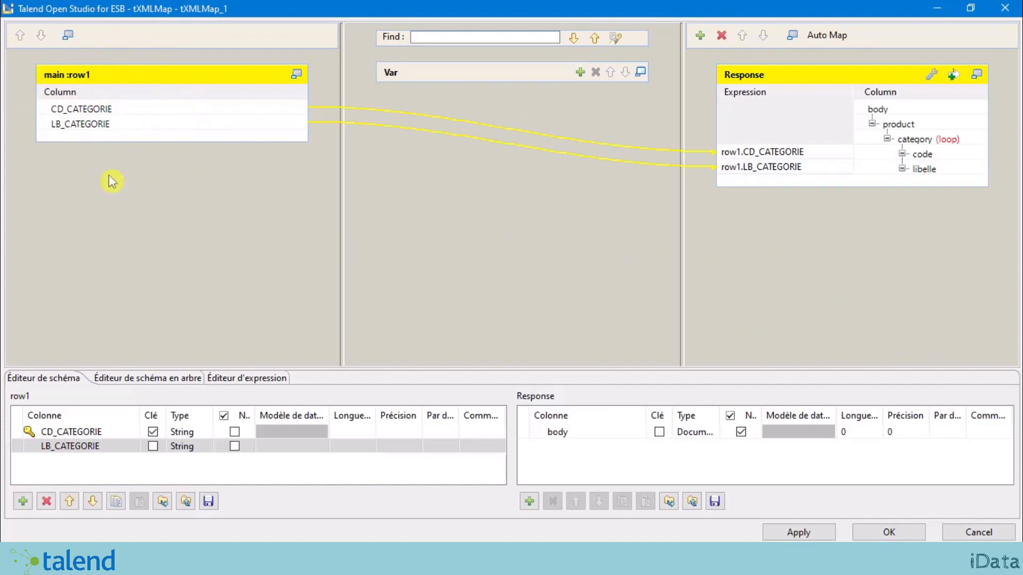
left_click(793, 152)
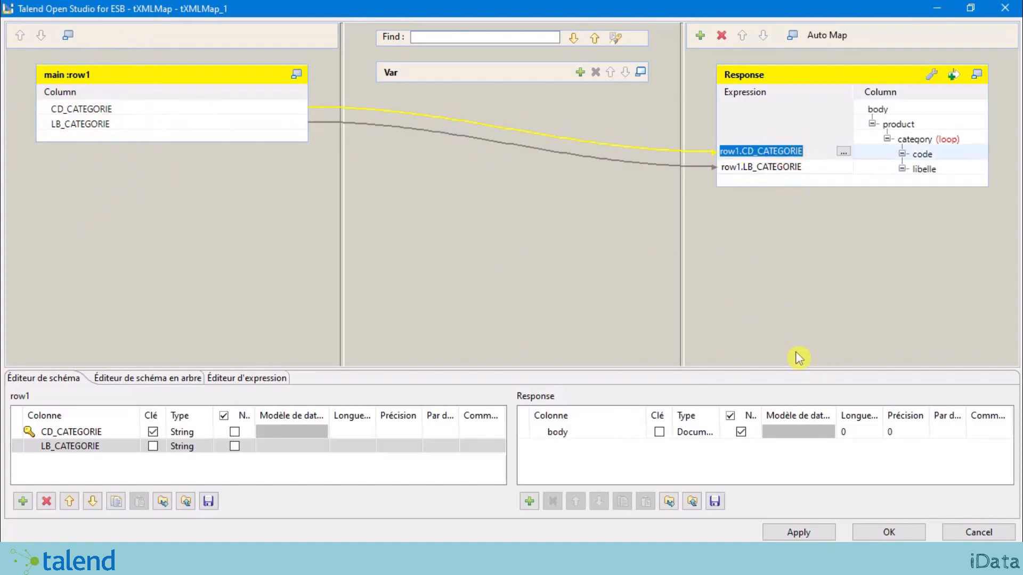
left_click(888, 533)
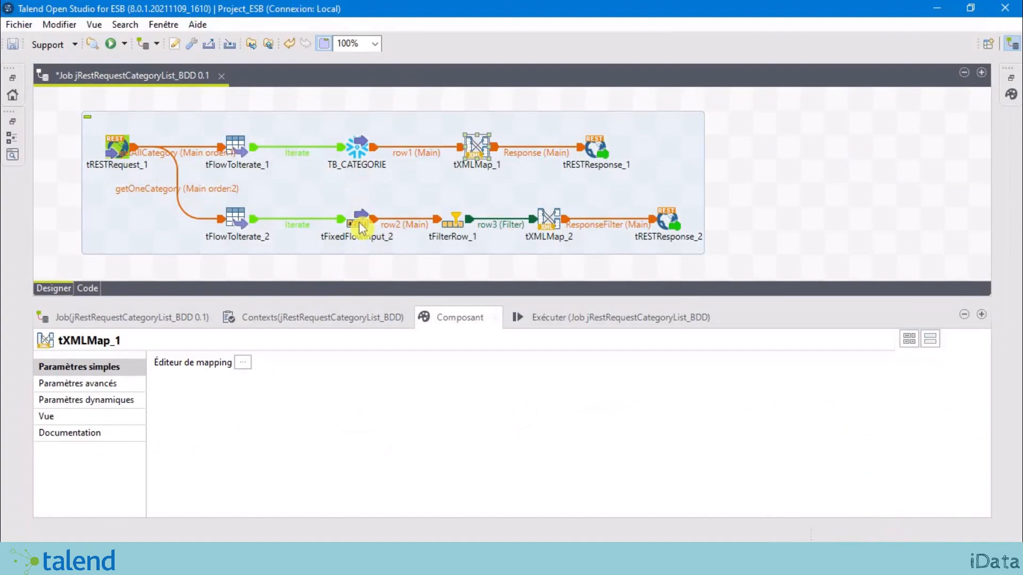
Step: Copy the TB_CATEGORIE Snowflake input and paste it onto the canvas as tDBInput_2
left_click(362, 228)
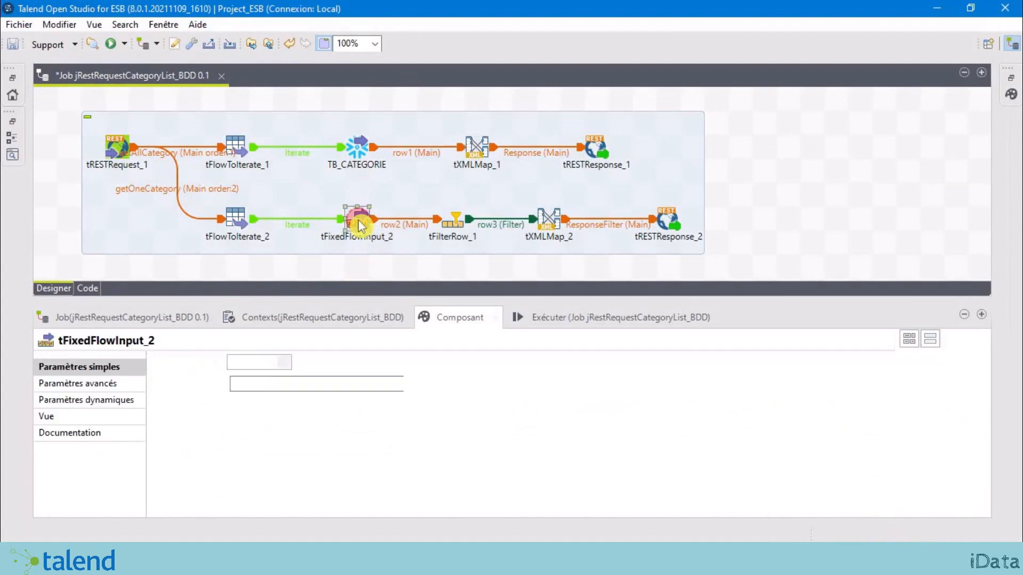
left_click(356, 264)
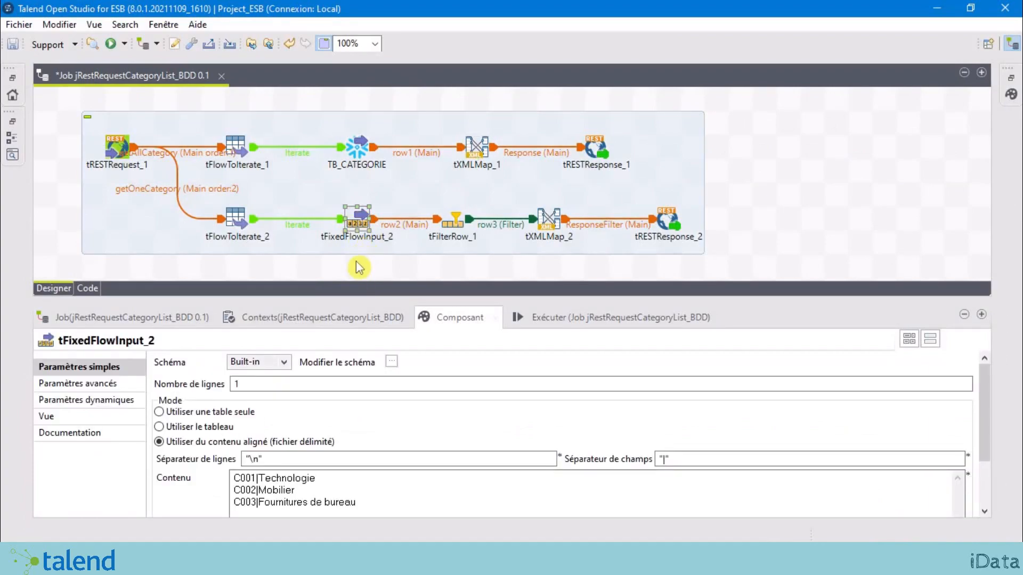
left_click(355, 146)
right_click(357, 140)
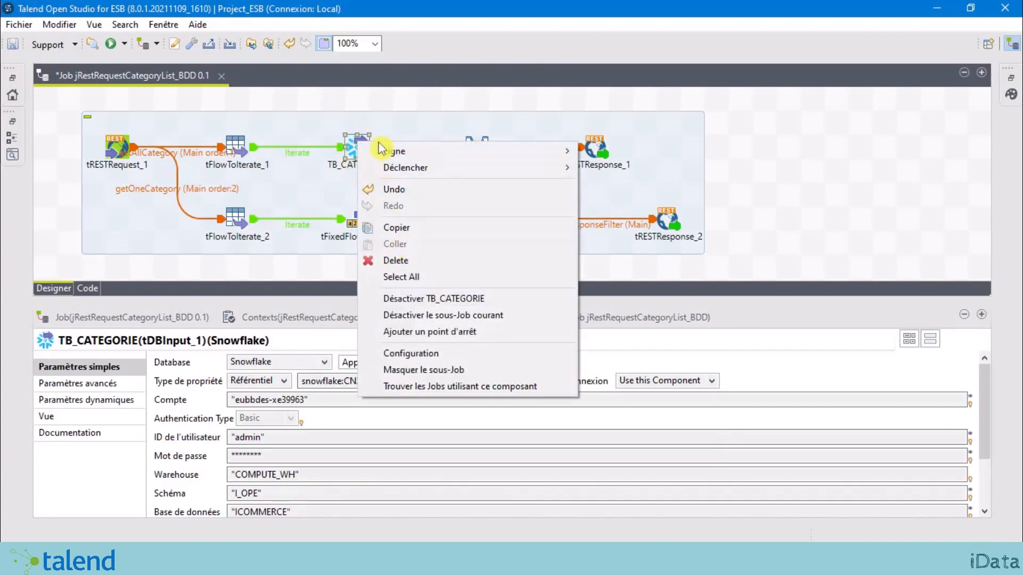
right_click(348, 140)
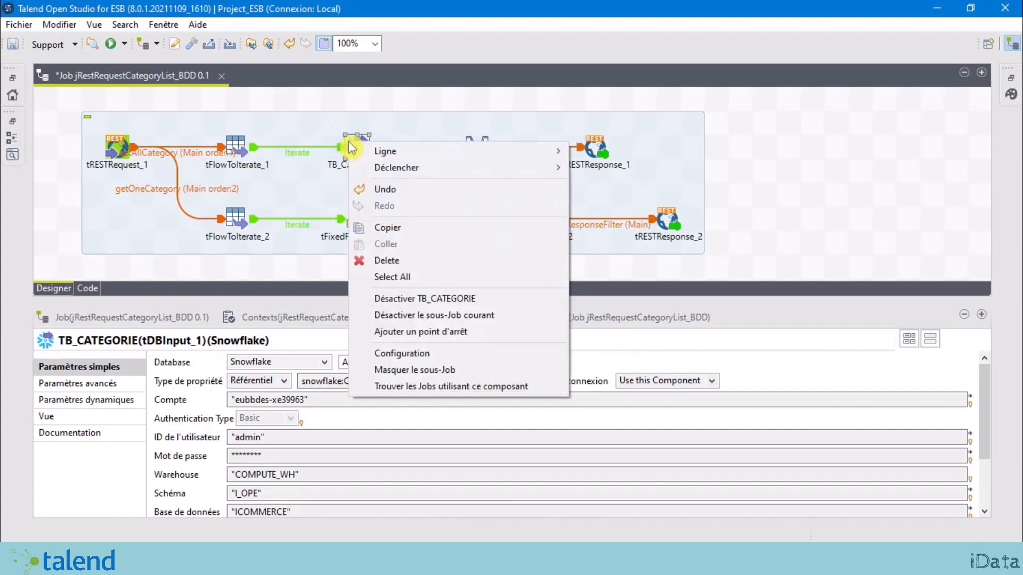
left_click(426, 233)
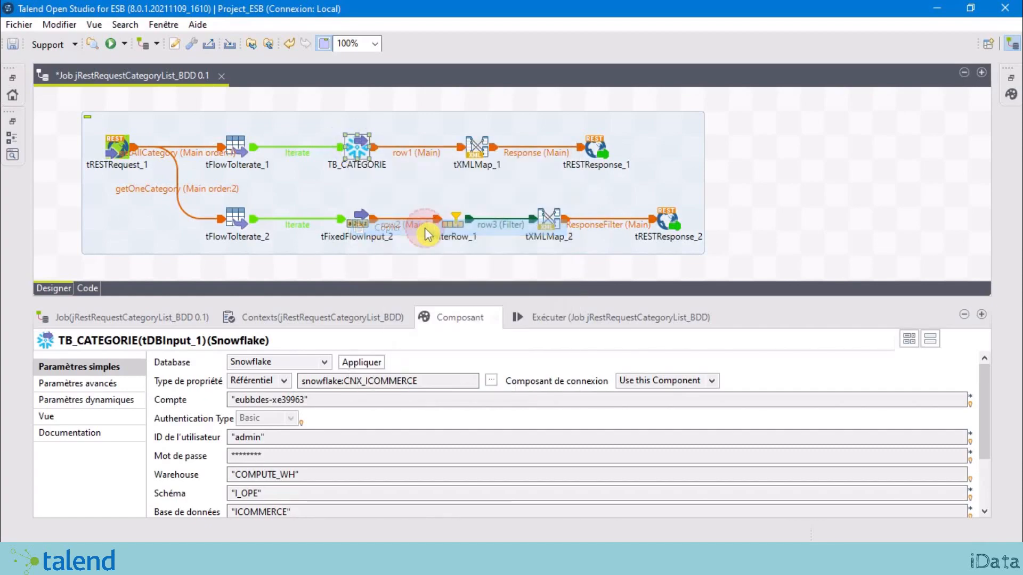
right_click(367, 261)
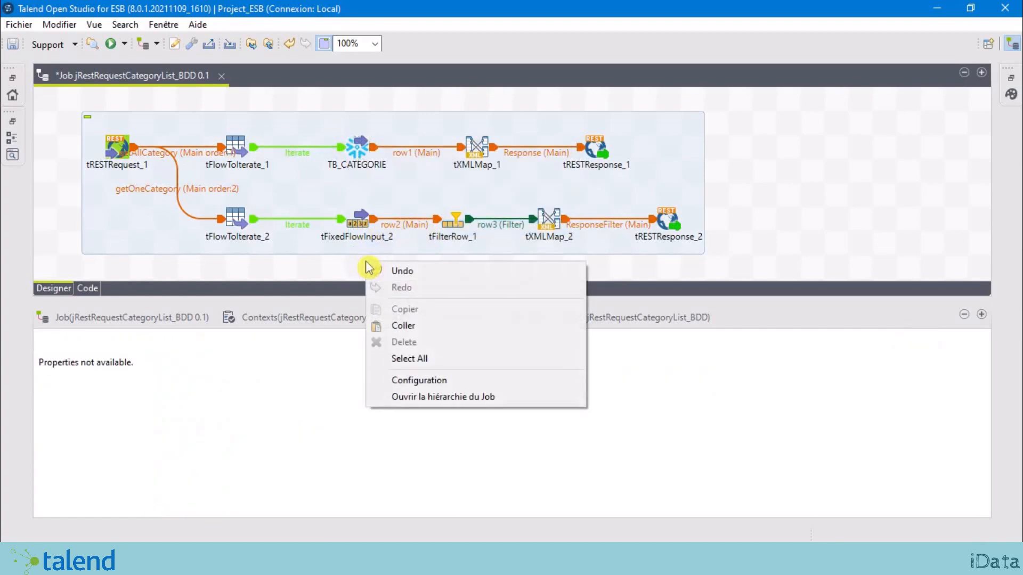
left_click(403, 325)
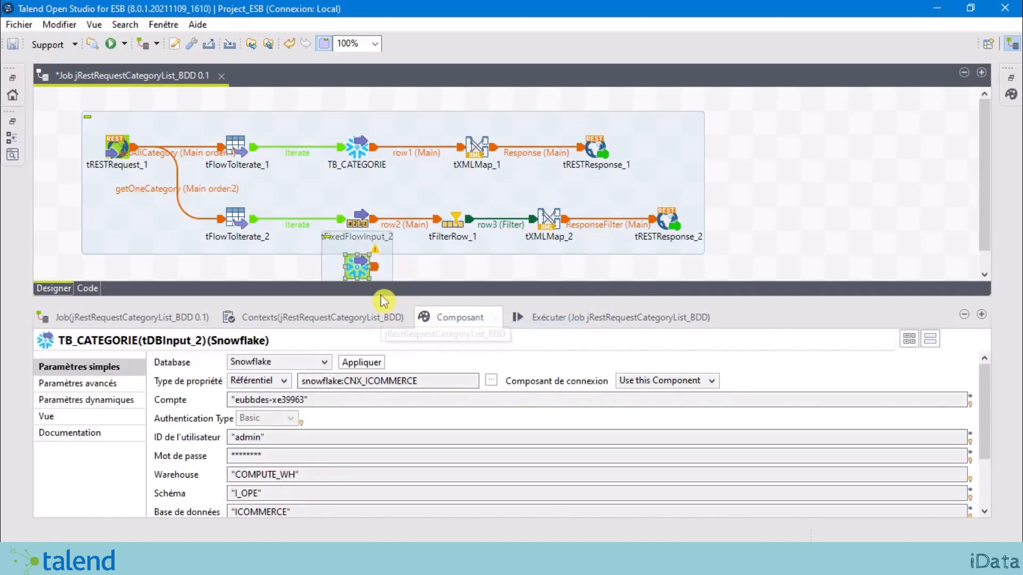
Step: Delete tFixedFlowInput_2 and move the TB_CATEGORIE copy into its place in the lower branch
left_click(362, 218)
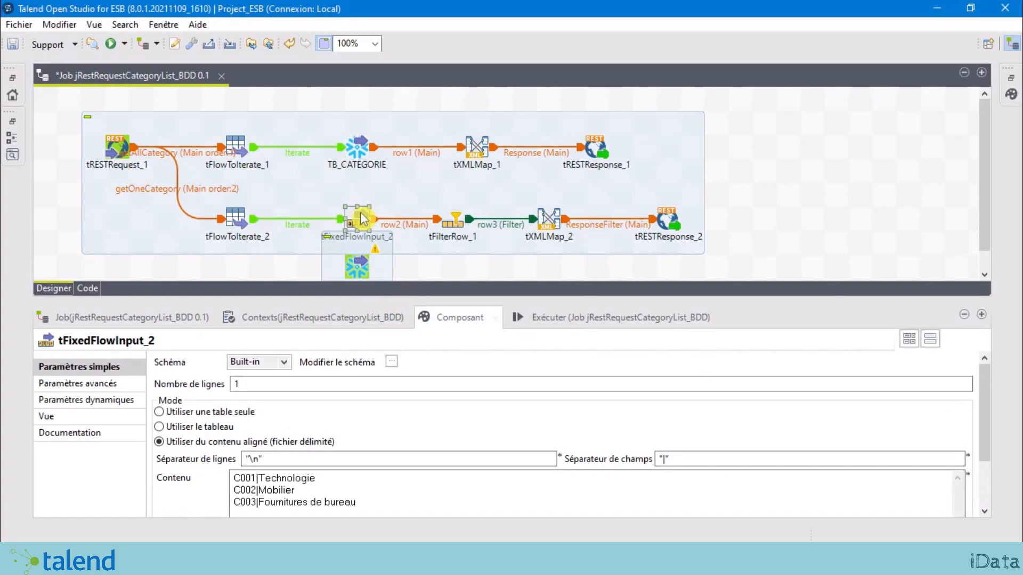
key("Delete")
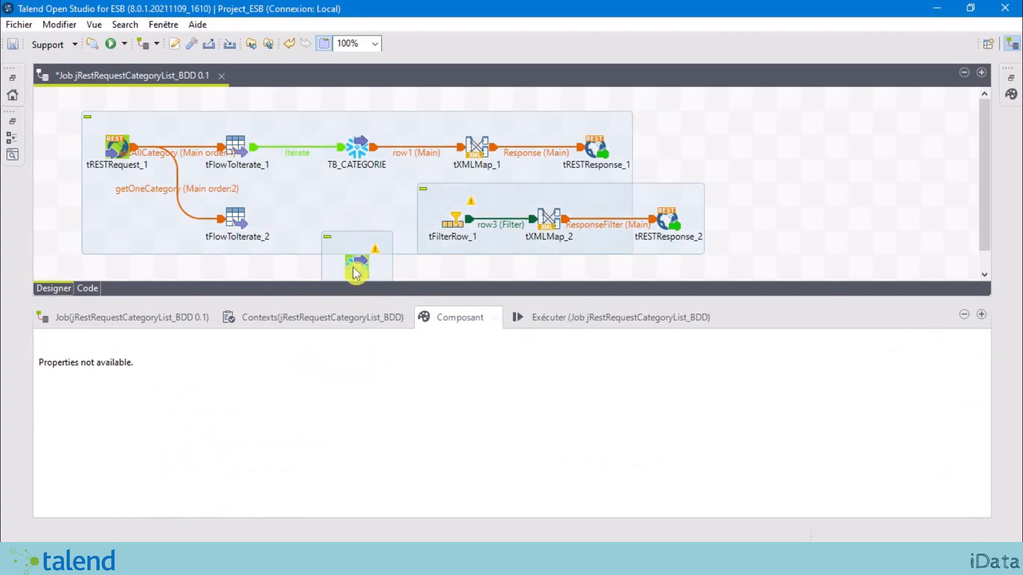
left_click_drag(355, 267, 338, 224)
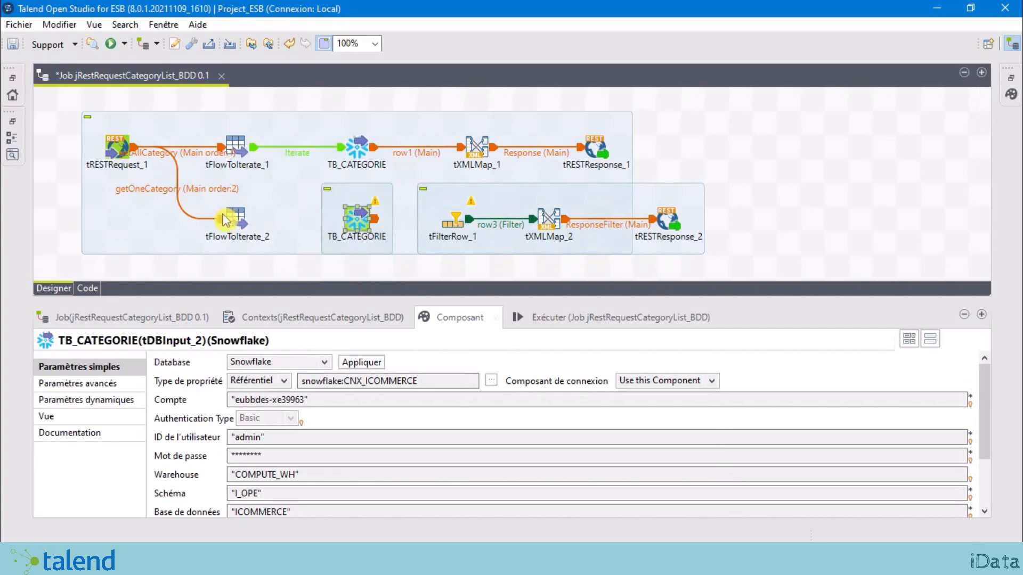
Step: Connect tFlowToIterate_2 to the TB_CATEGORIE copy with an Iterate link
left_click(235, 217)
right_click(249, 224)
mouse_move(308, 228)
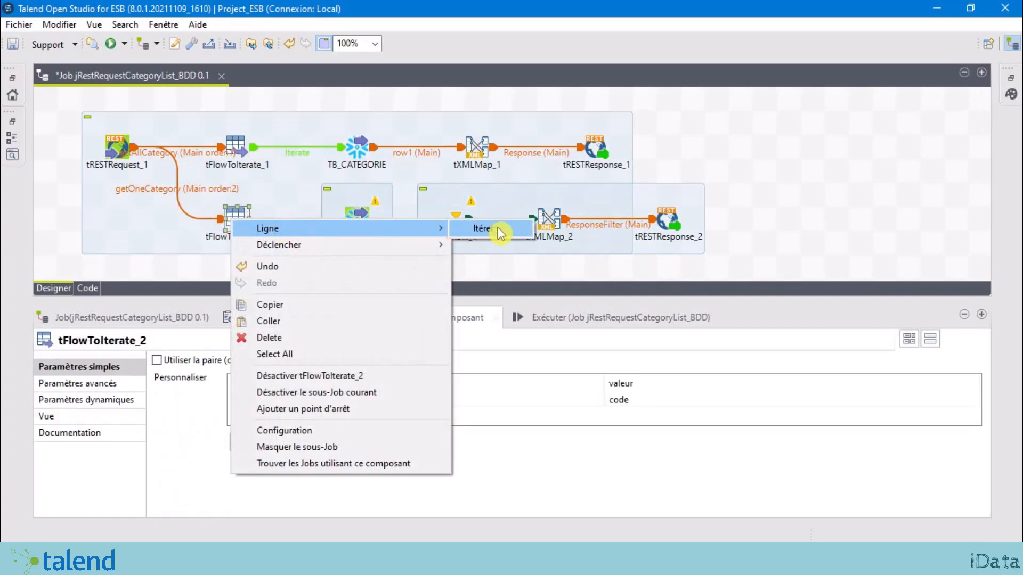
left_click(483, 231)
left_click(357, 221)
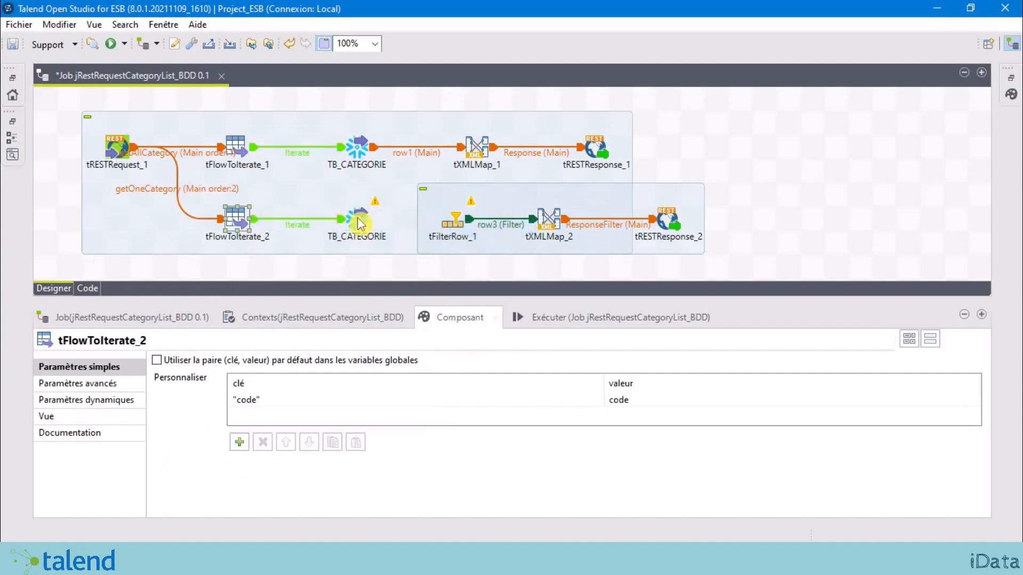
Step: Review tFilterRow_1's filter conditions before linking the TB_CATEGORIE copy
left_click(361, 224)
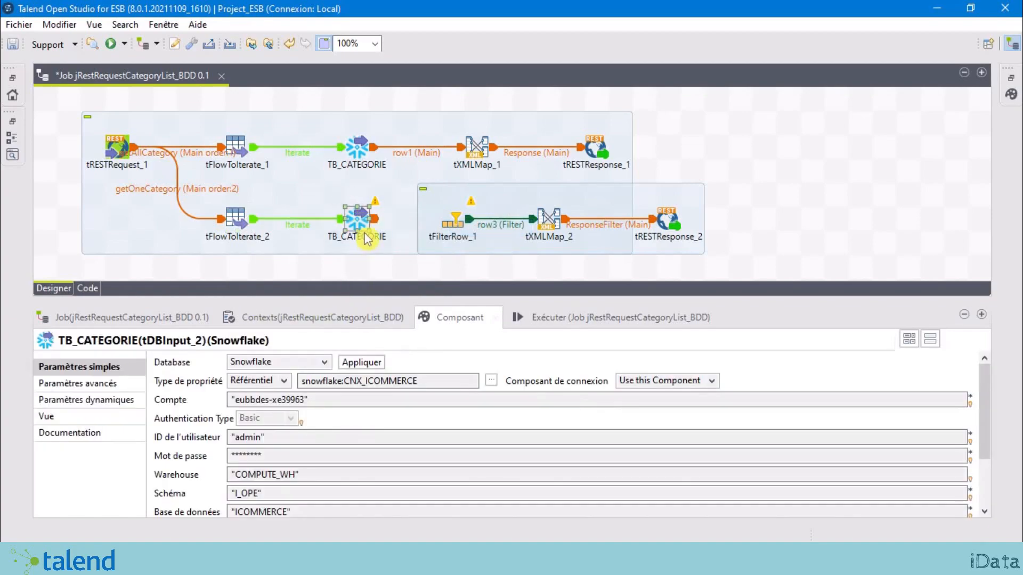
right_click(357, 221)
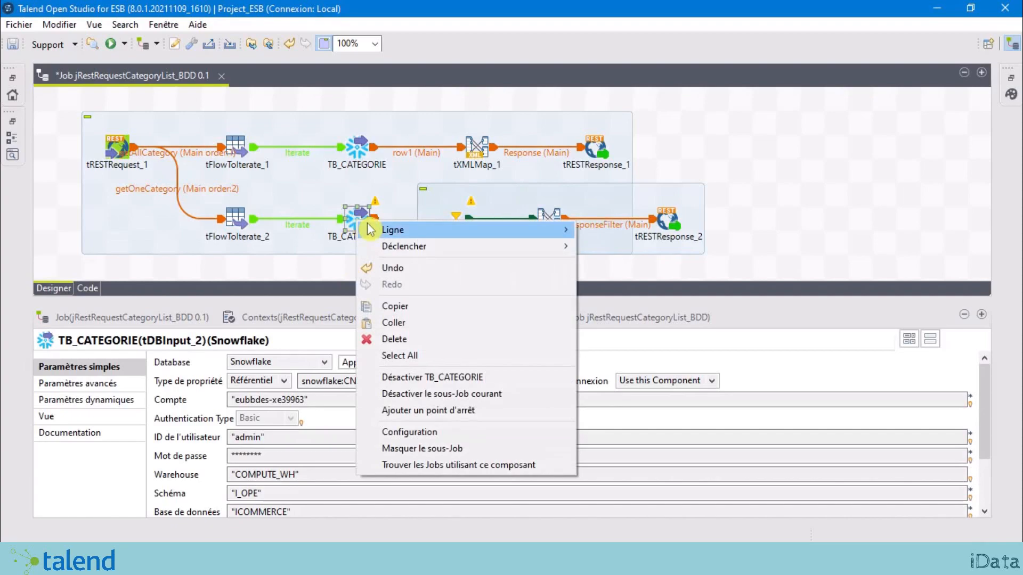
mouse_move(424, 229)
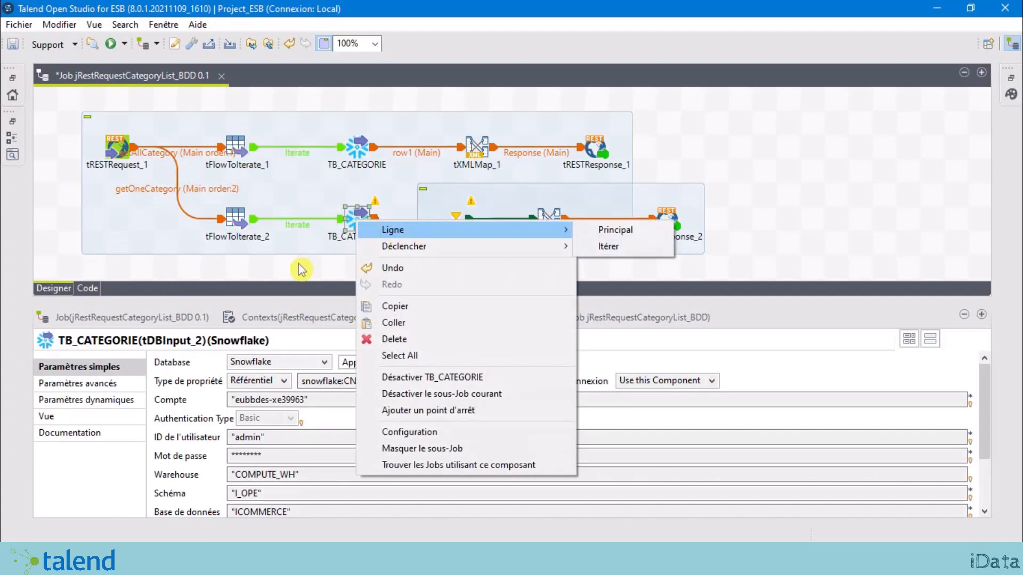
left_click(306, 266)
left_click(376, 227)
left_click(358, 218)
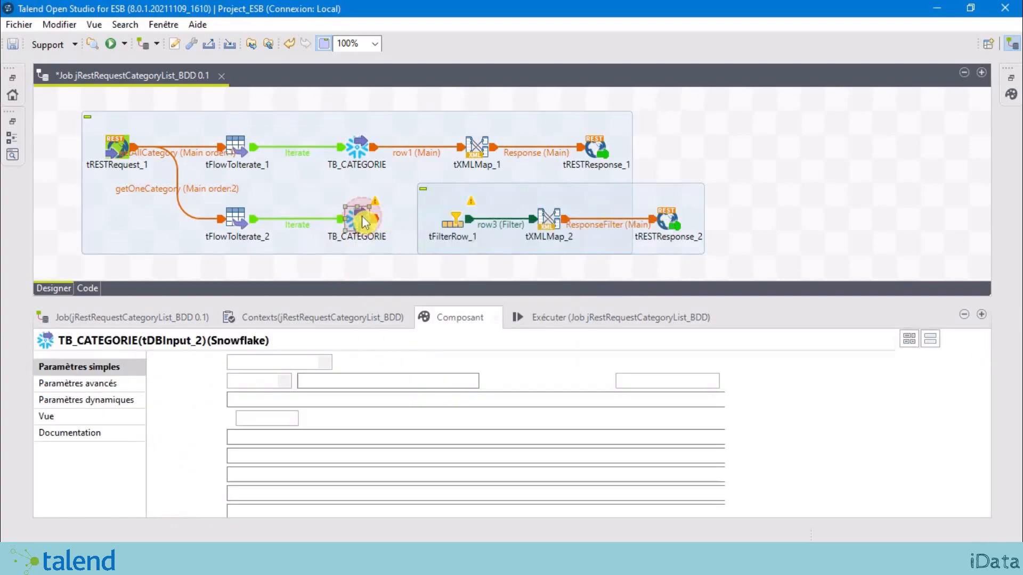
left_click(454, 220)
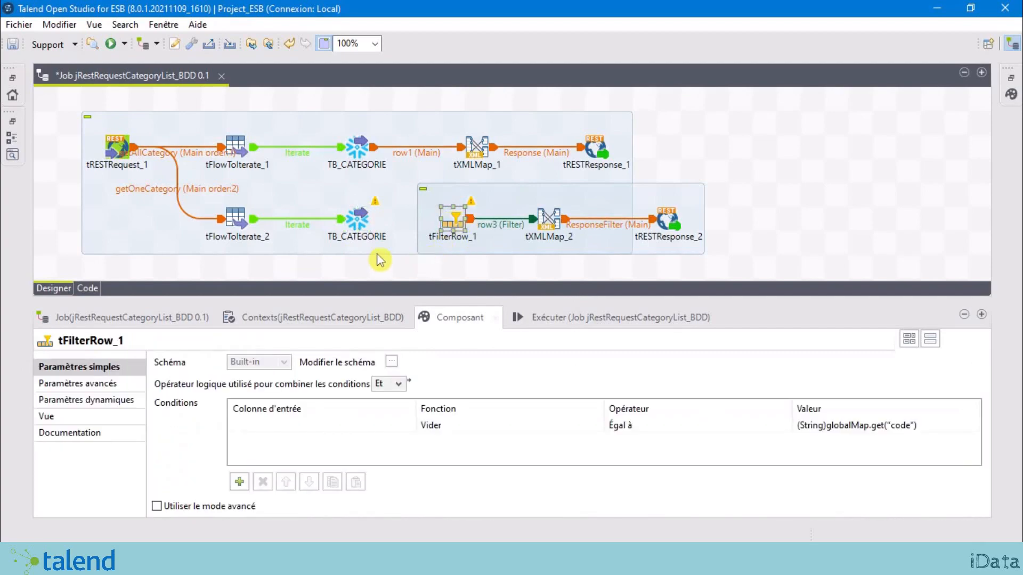
Step: Link TB_CATEGORIE's Main row to tFilterRow_1 and accept propagating the schema changes
left_click(357, 222)
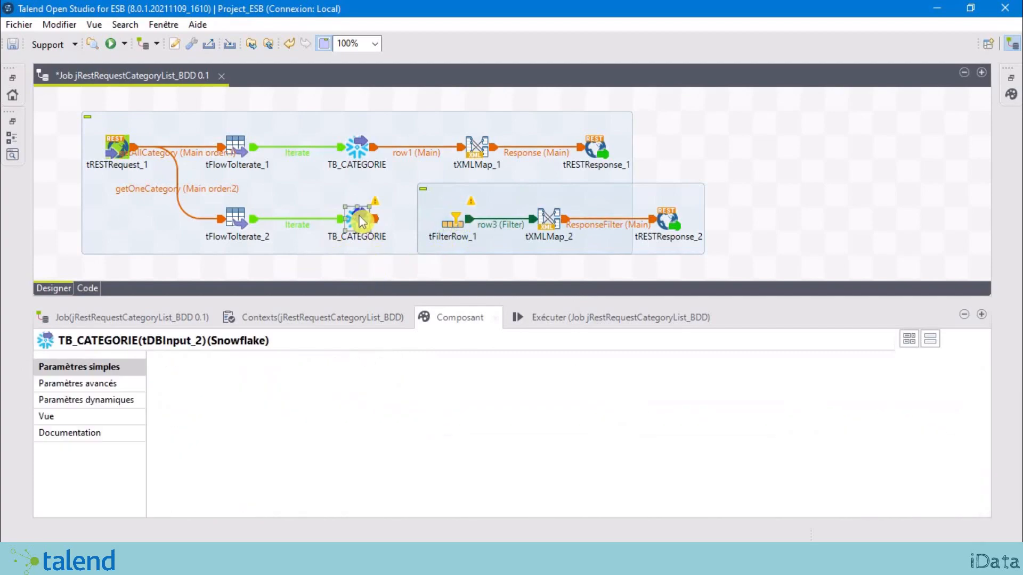
right_click(361, 218)
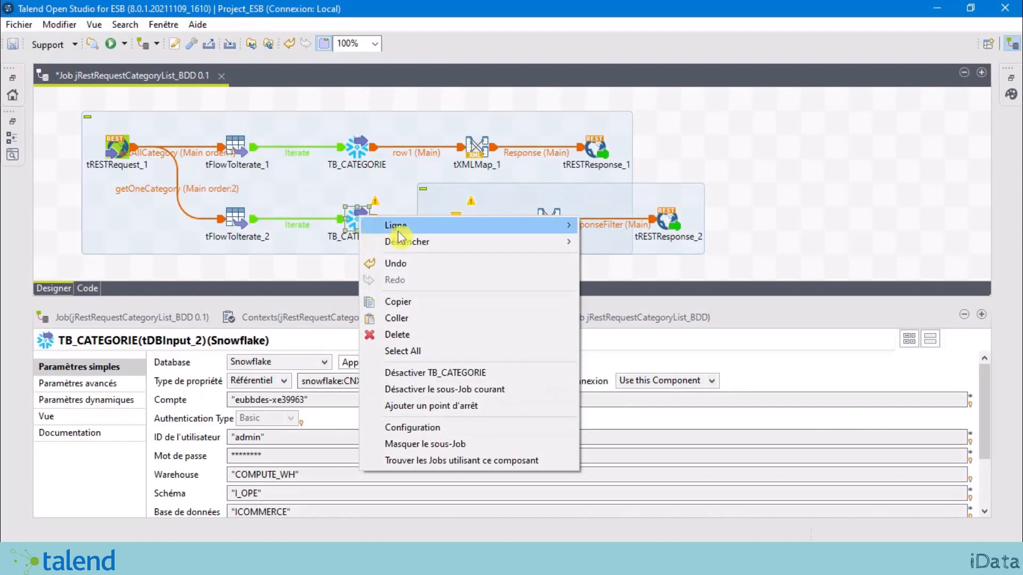
mouse_move(397, 227)
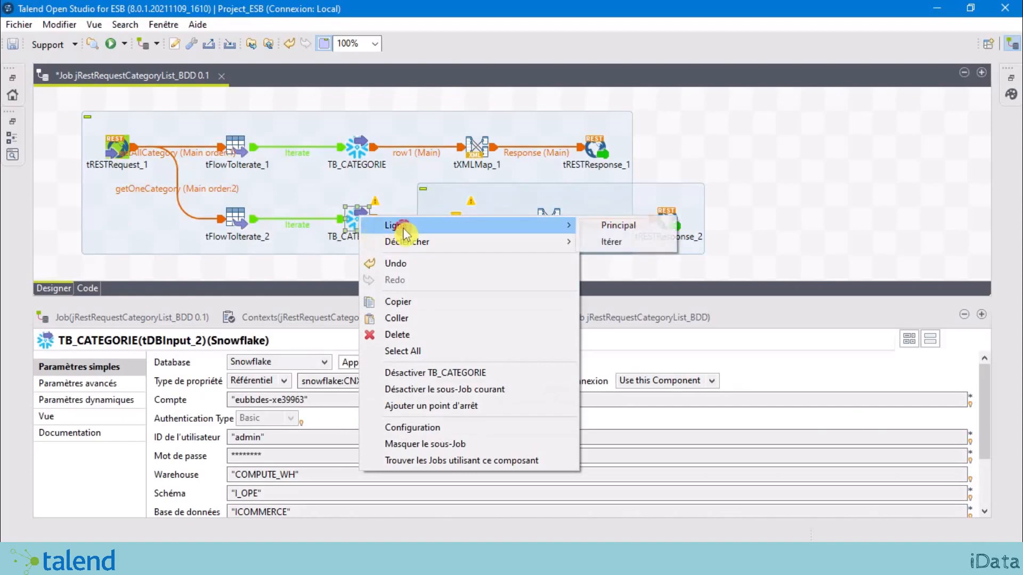
left_click(615, 225)
left_click(459, 226)
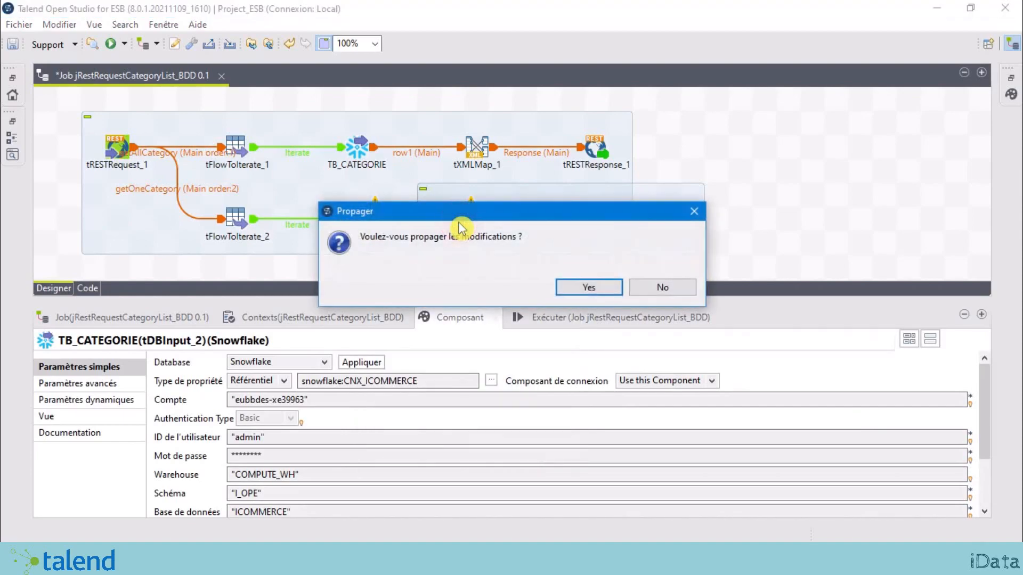
left_click(591, 293)
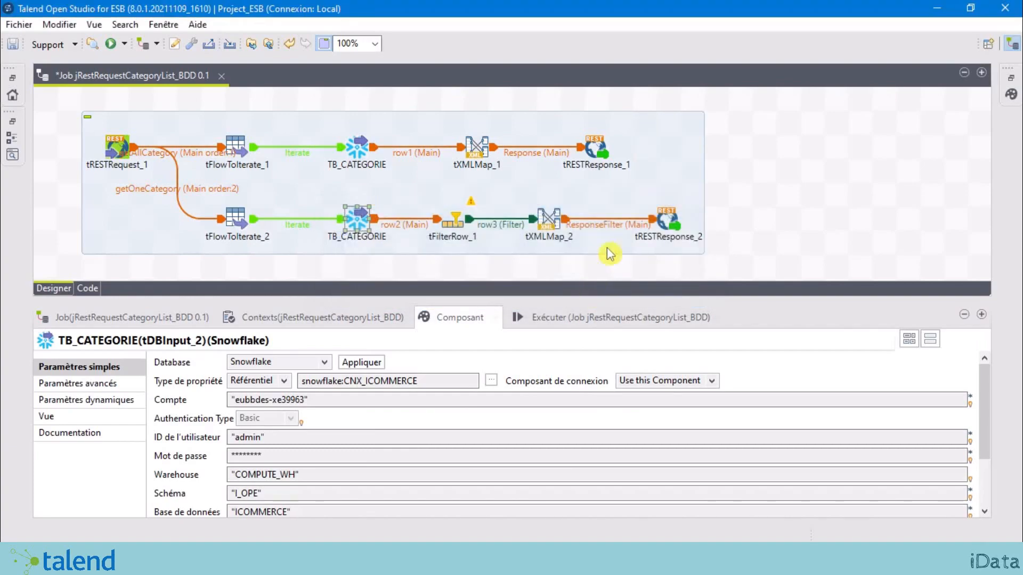
Step: Verify tFilterRow_1 keeps CD_CATEGORIE equal to (String)globalMap.get("code") from tFlowToIterate_2
left_click(782, 181)
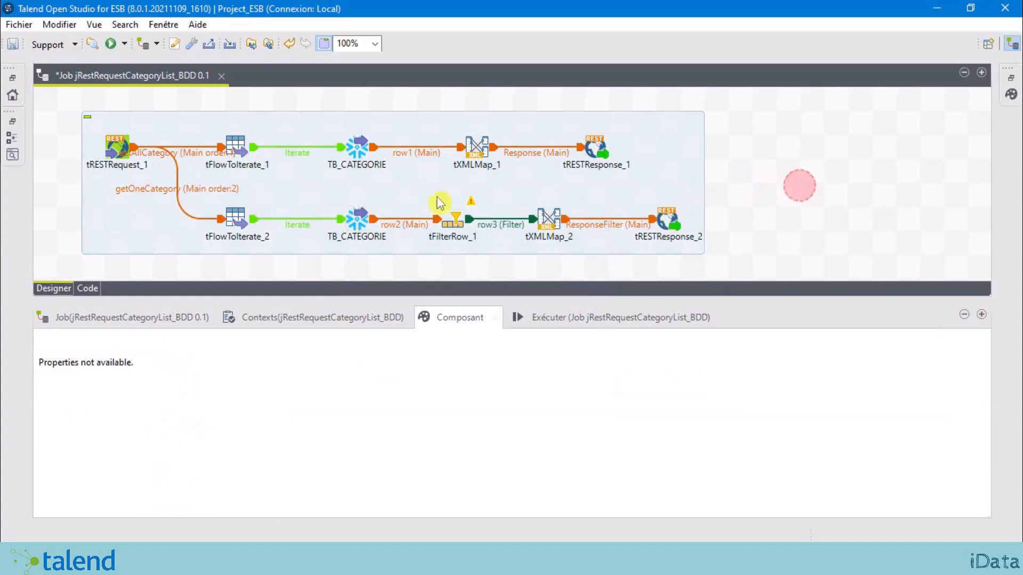
left_click(446, 224)
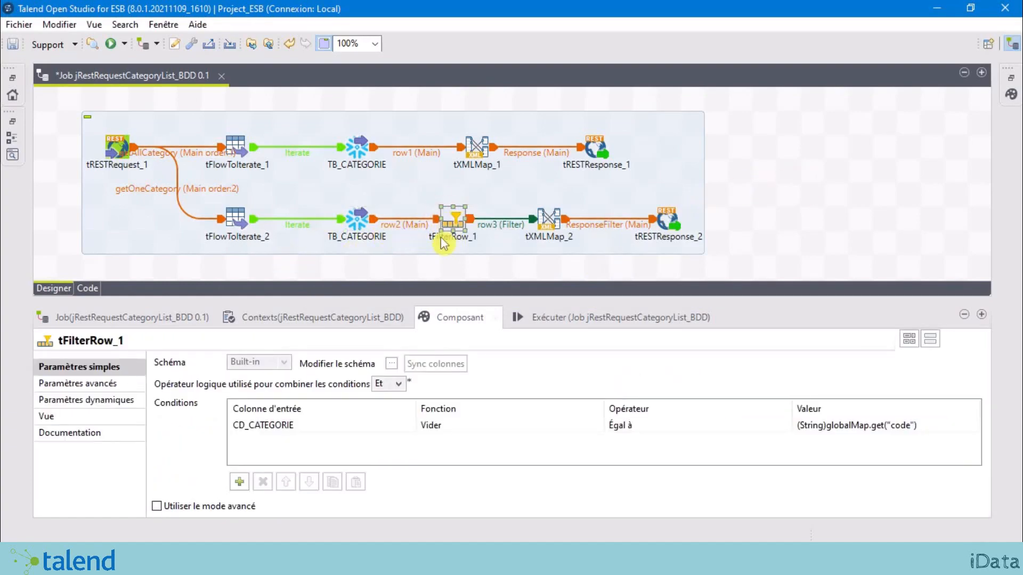
left_click(319, 425)
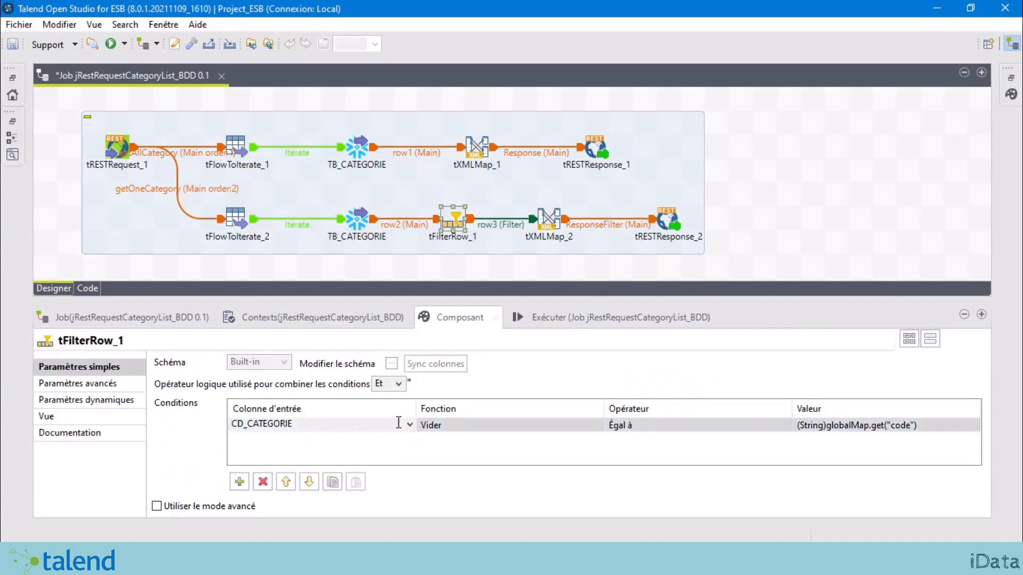
left_click(408, 425)
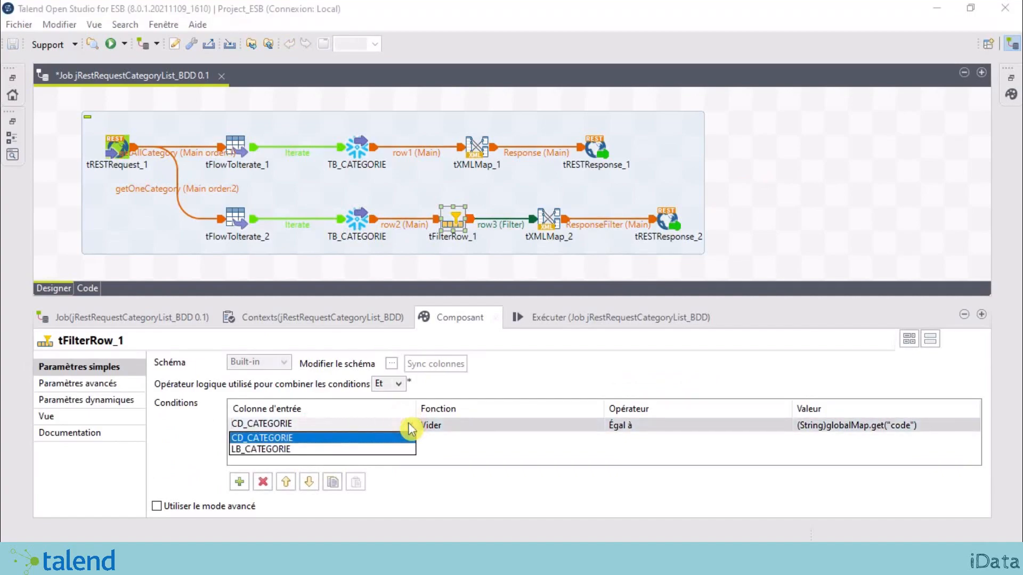
left_click(371, 445)
left_click(866, 425)
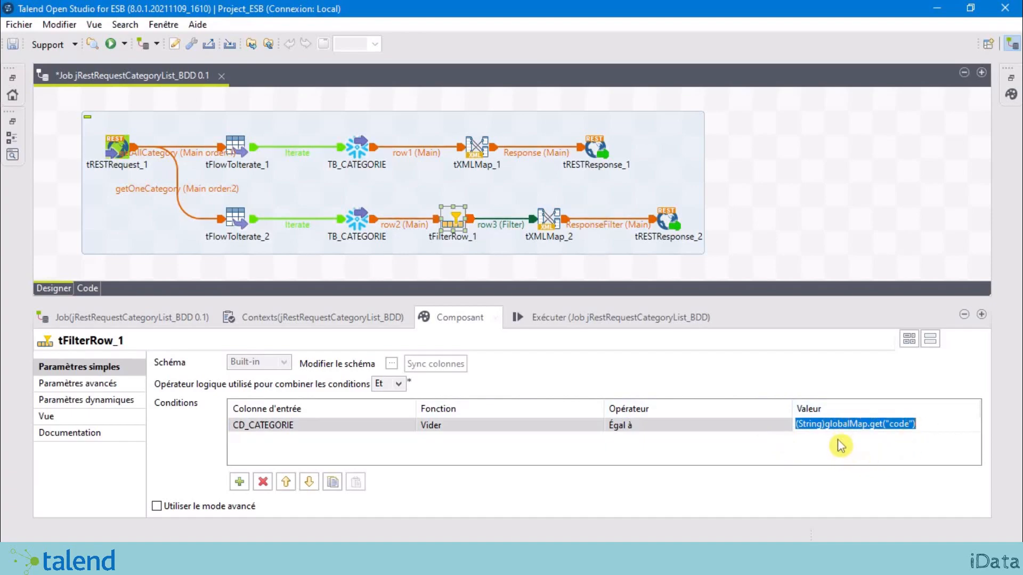
left_click(235, 216)
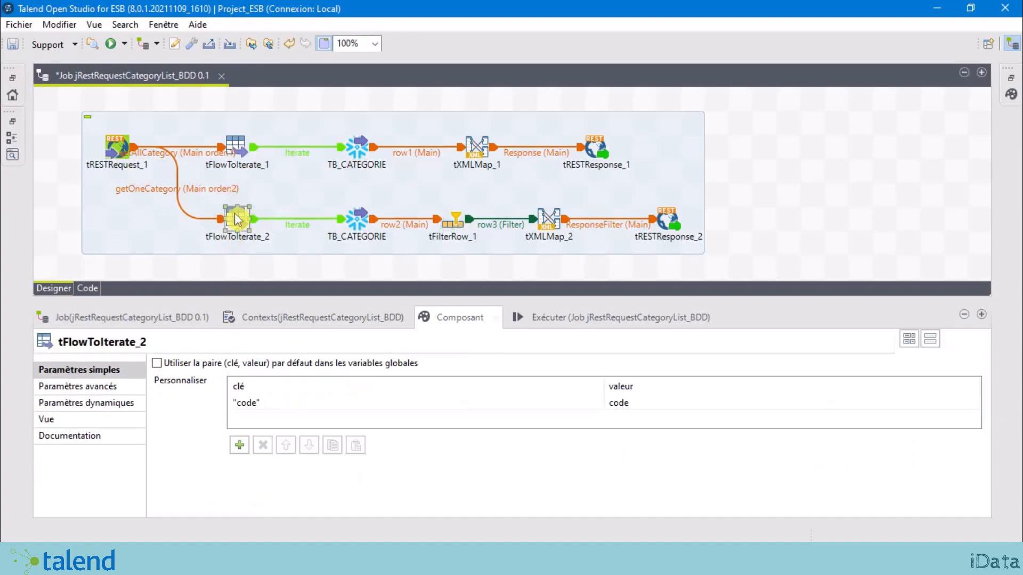
Step: Review tFilterRow_1's schema columns CD_CATEGORIE and LB_CATEGORIE and confirm it
left_click(455, 220)
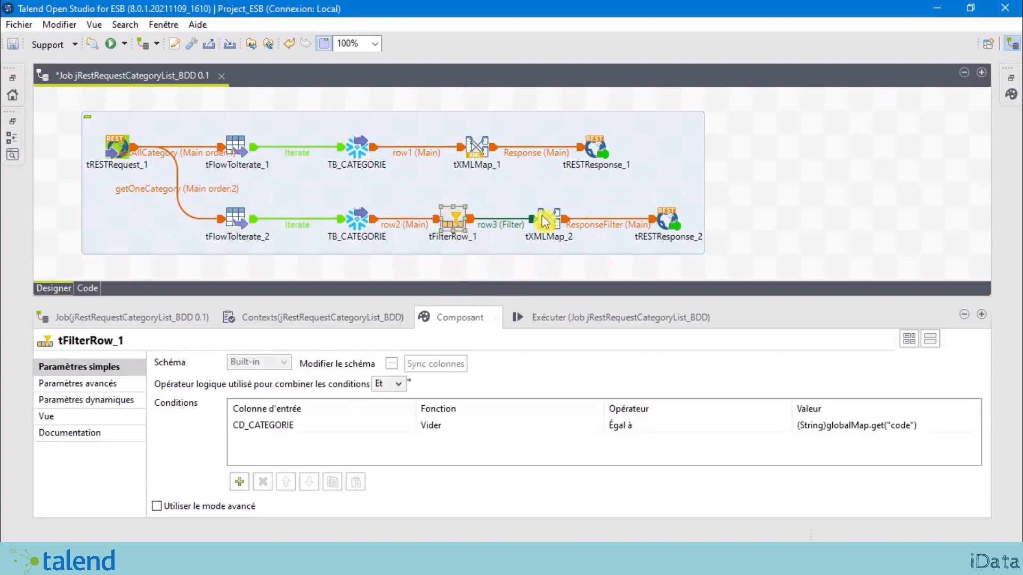
left_click(392, 364)
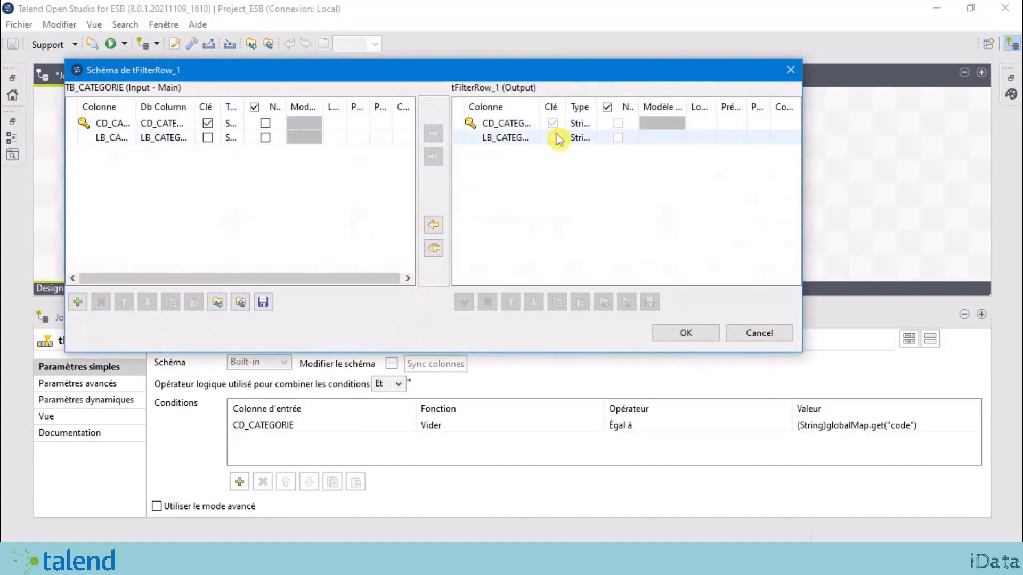
double_click(539, 106)
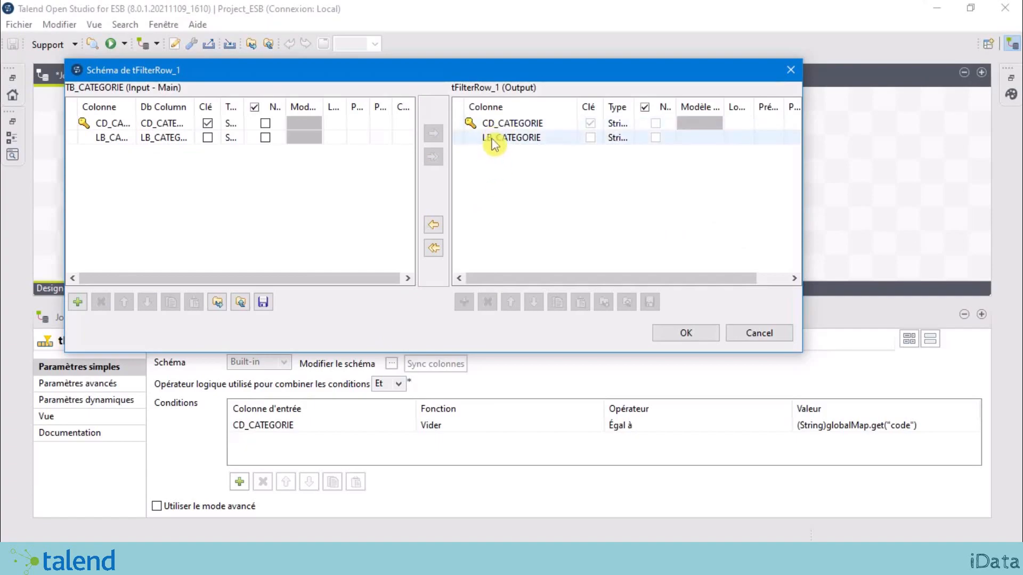
left_click(691, 334)
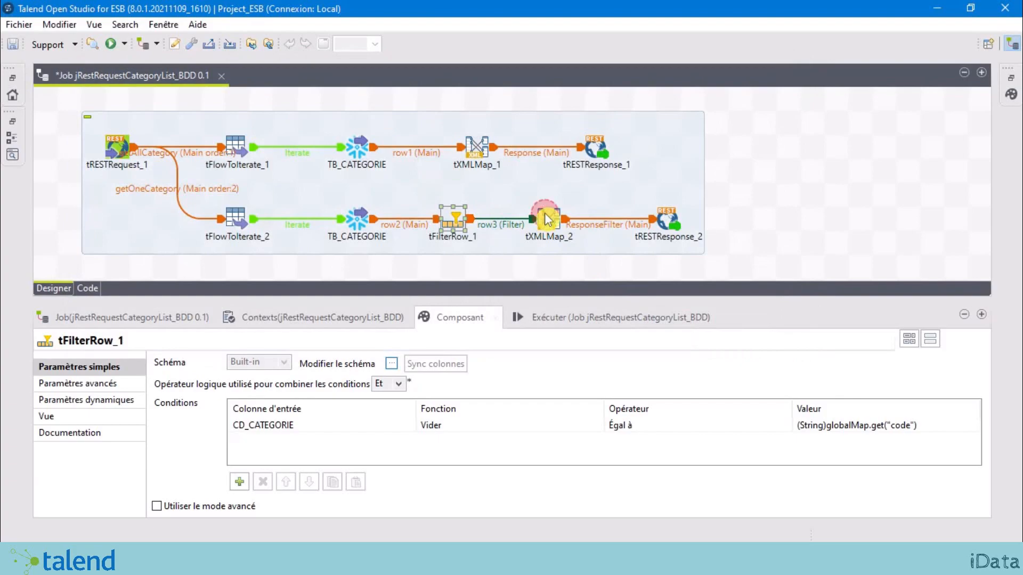
Step: Open tXMLMap_2's ResponseFilter category expression in the expression builder
double_click(547, 218)
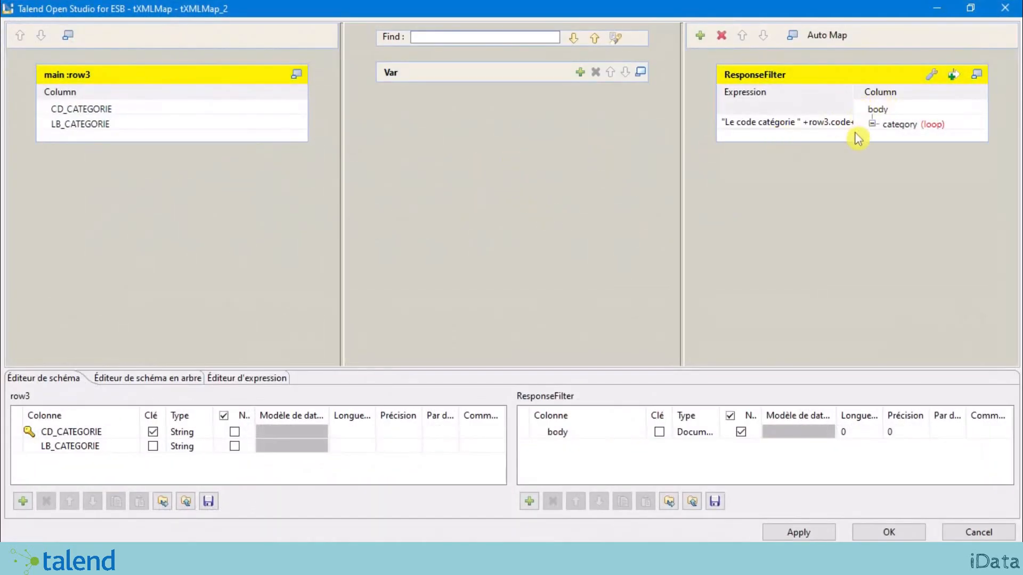
left_click(815, 127)
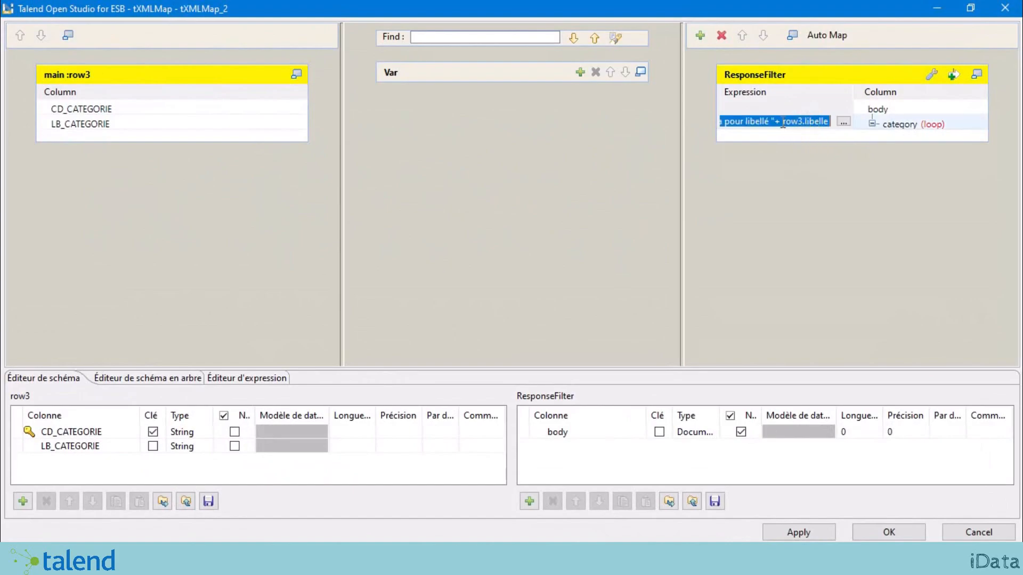
left_click(844, 123)
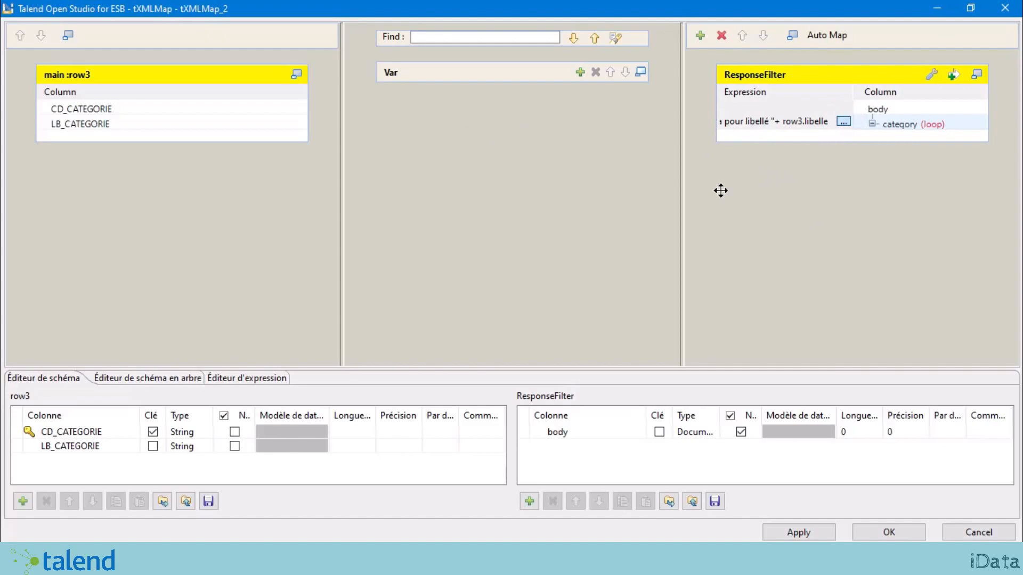
left_click(844, 122)
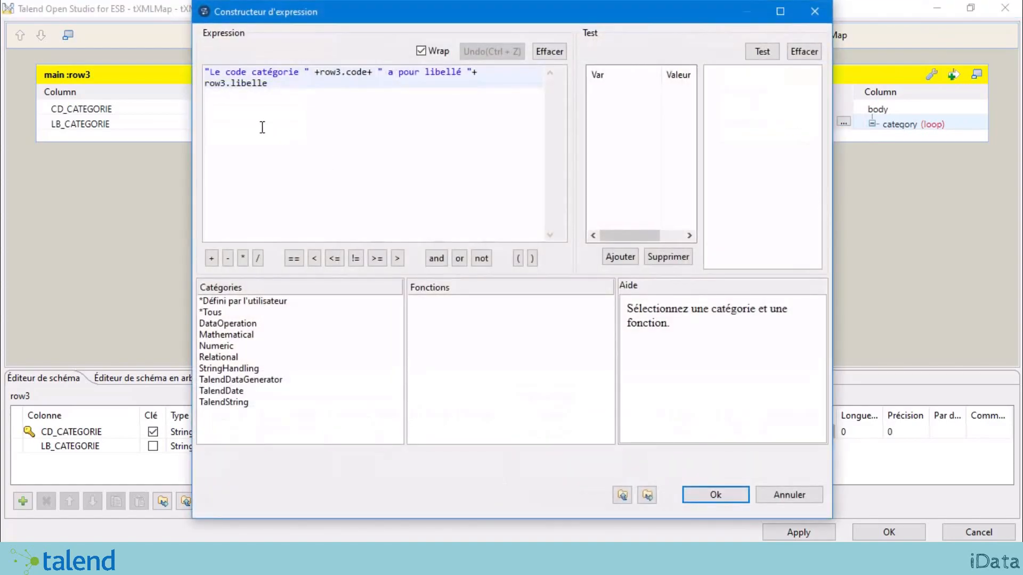
left_click_drag(346, 13, 424, 39)
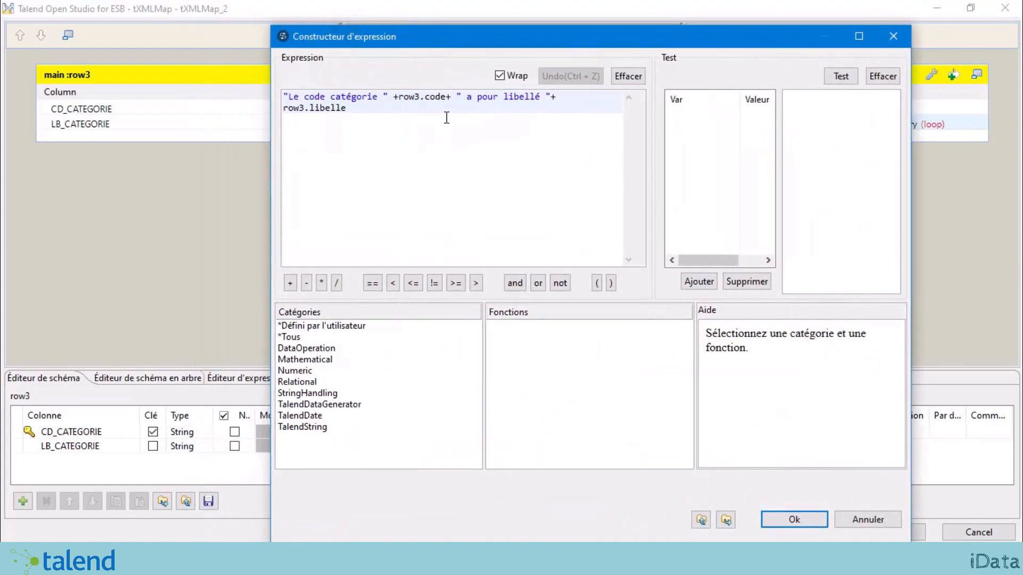
Step: Replace row3.code with row3.CD_CATEGORIE in the category expression
left_click_drag(426, 98, 446, 96)
type("CD_")
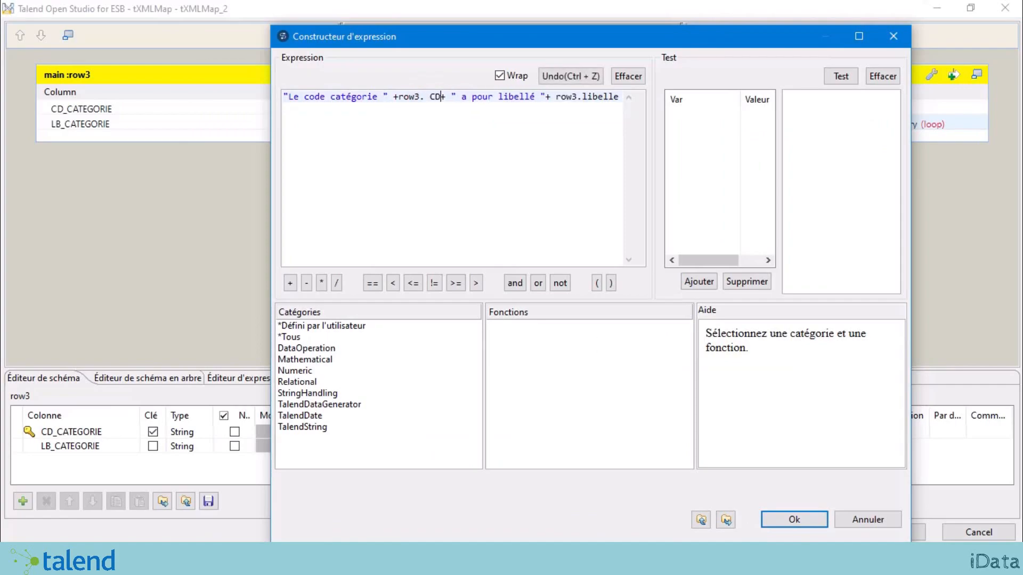
type("CATEGOR")
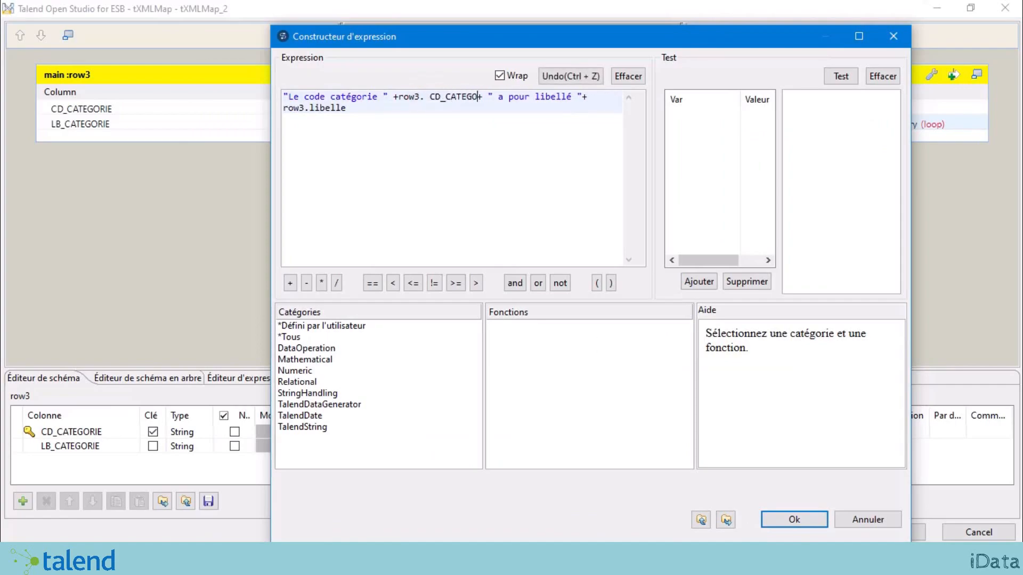
type("IE")
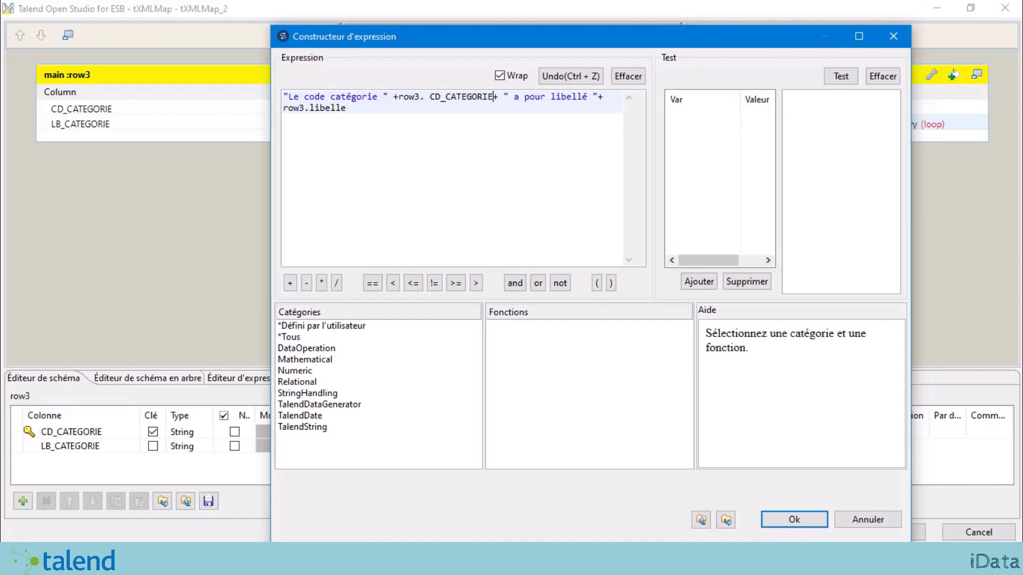
left_click(429, 96)
key("BackSpace")
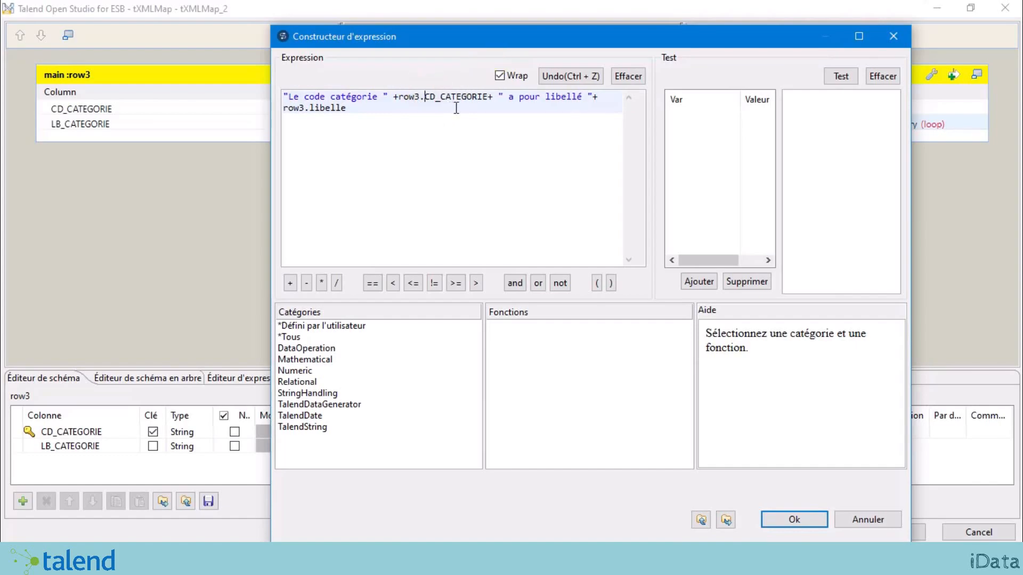
Step: Replace row3.libelle with row3.LB_CATEGORIE on the expression's second line
double_click(485, 97)
key("ctrl+c")
left_click(439, 97)
left_click_drag(347, 108, 312, 108)
key("ctrl+v")
left_click_drag(320, 108, 311, 108)
key("BackSpace")
type("LB")
left_click(385, 115)
Step: Check both column references, apply the expression and save the tXMLMap_2 mapping
left_click_drag(488, 98, 426, 101)
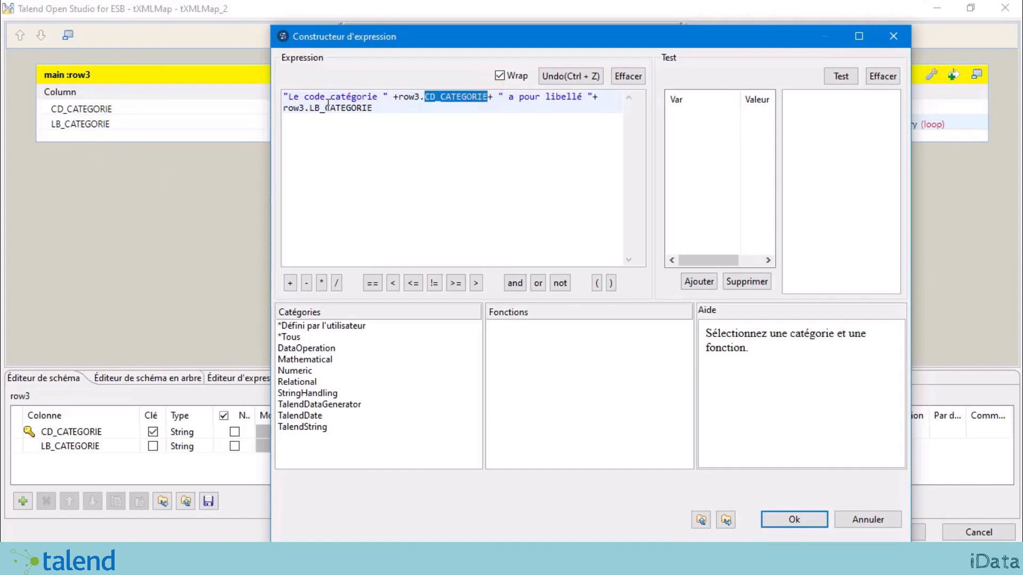
left_click_drag(309, 109, 379, 109)
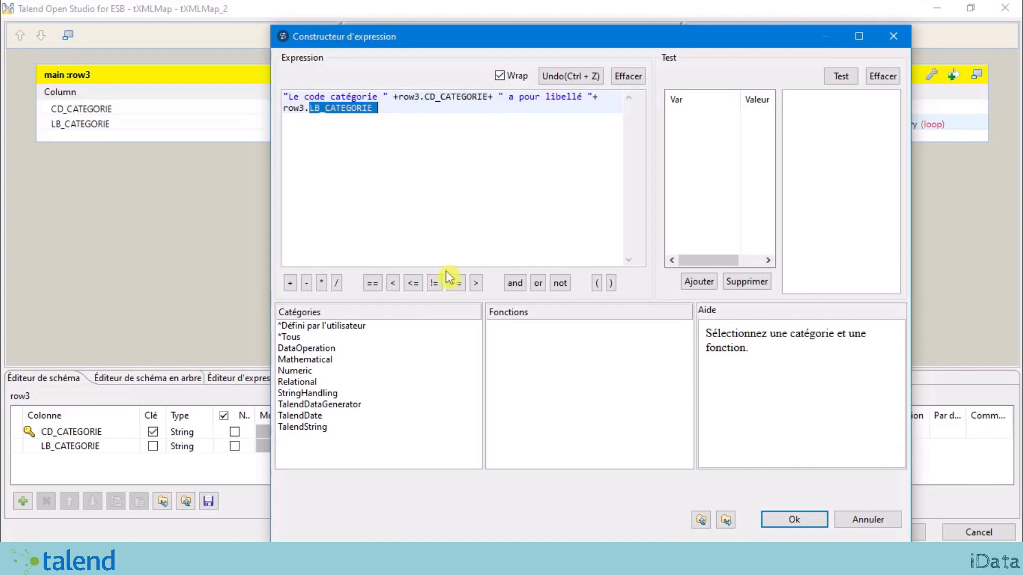
left_click(792, 521)
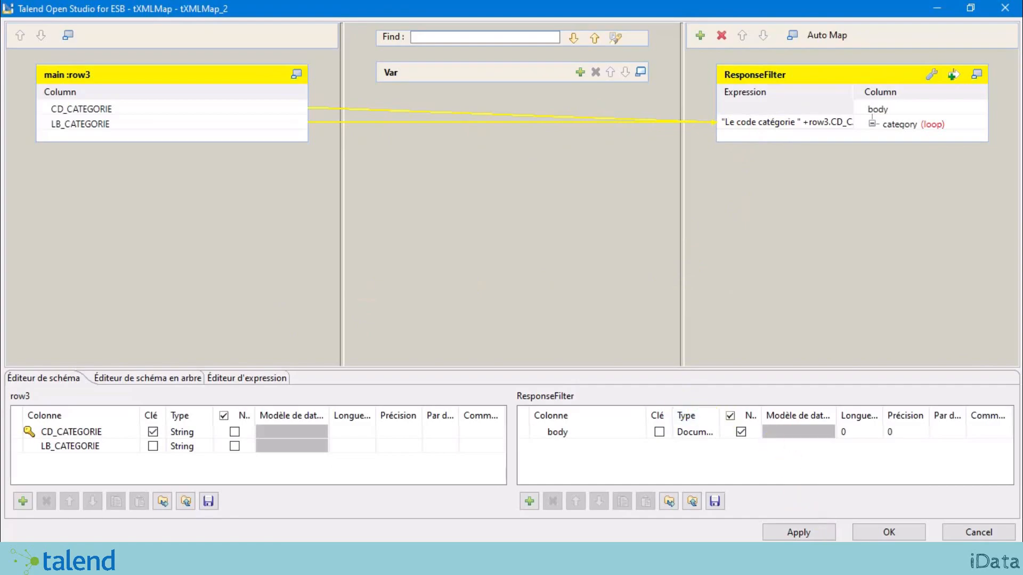
left_click(908, 531)
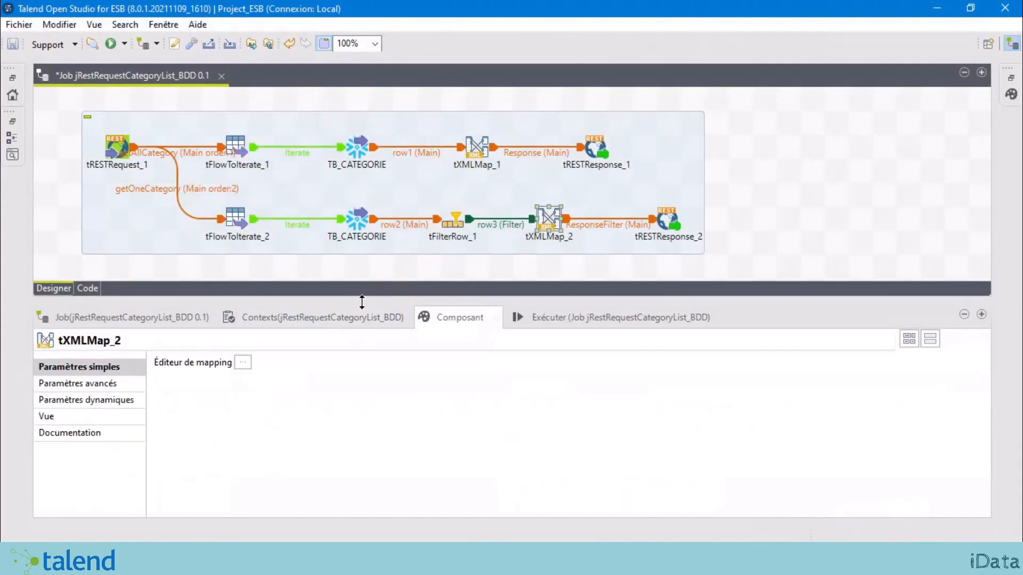
Step: Enlarge the canvas and show tRESTRequest_1's GET /category and /category/{code} endpoint settings
left_click_drag(362, 302, 367, 362)
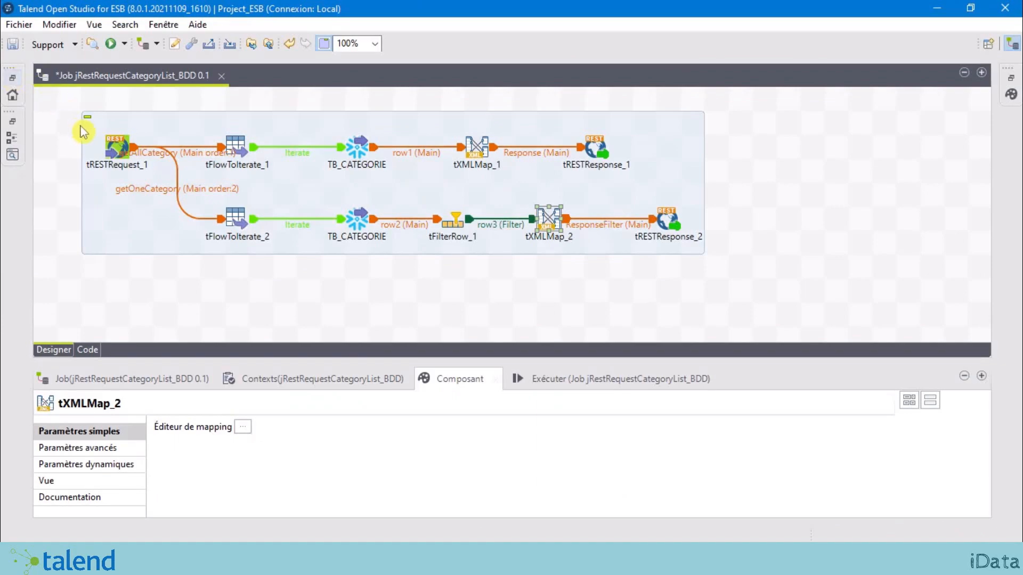
left_click(112, 153)
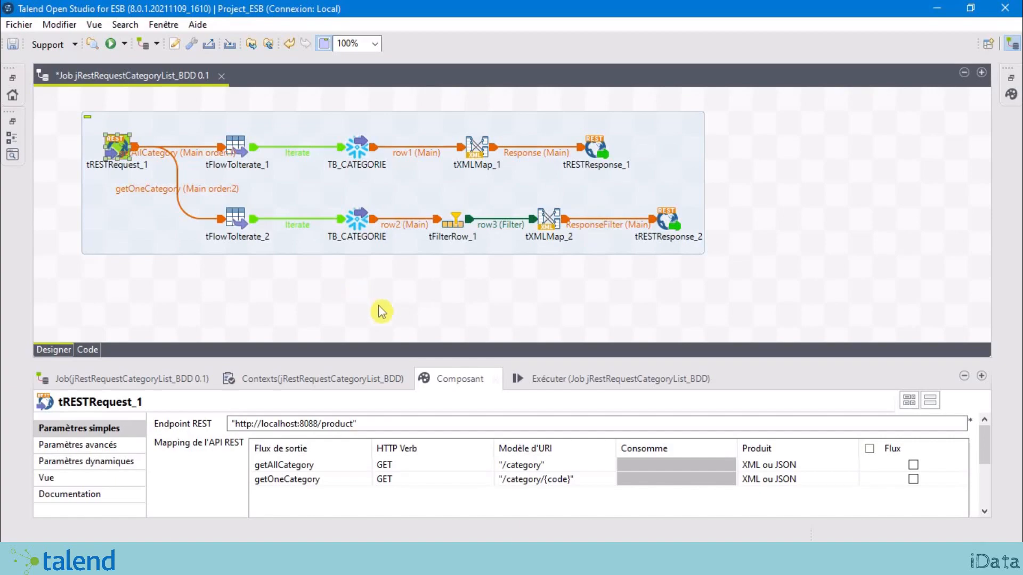
Step: Enlarge the tRESTRequest_1 settings panel to show the full API mapping table and options
left_click_drag(407, 359, 404, 243)
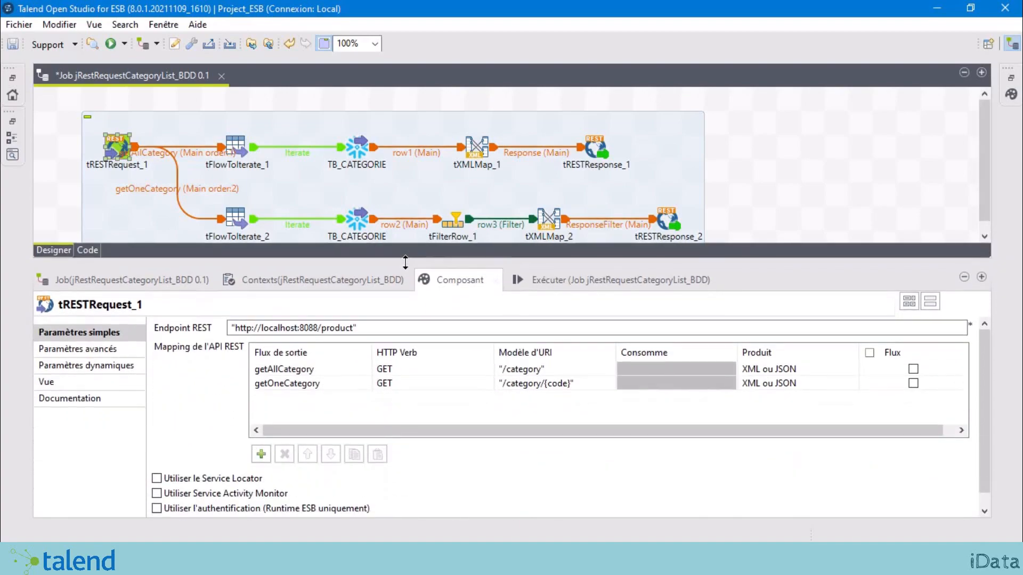
scroll(348, 206, "down", 1)
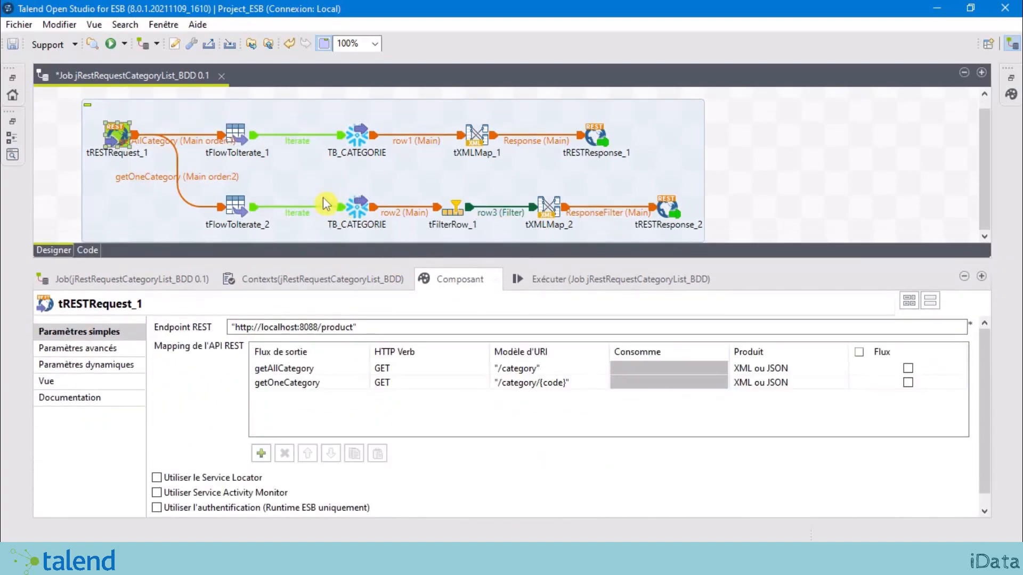
left_click(590, 282)
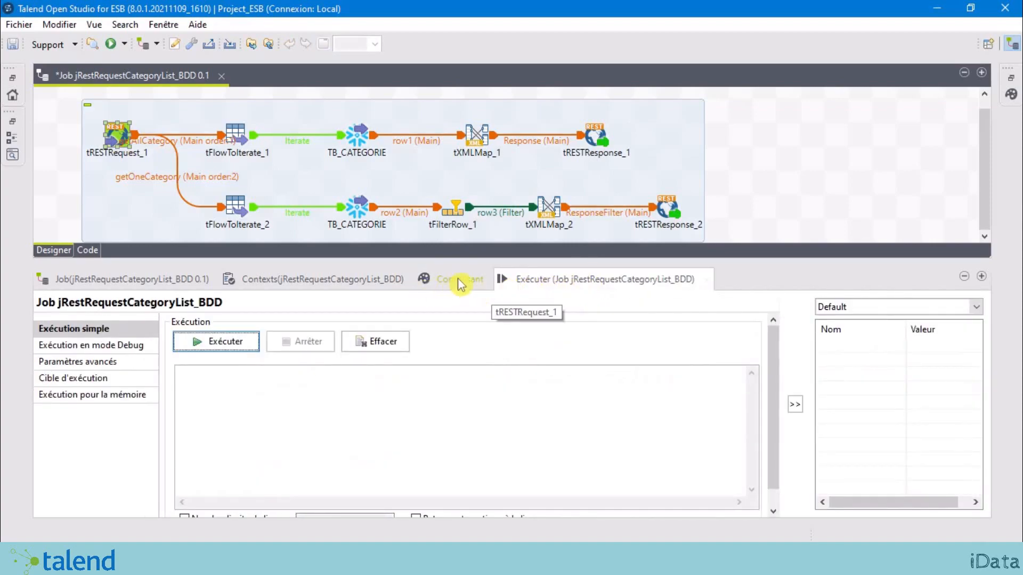
left_click(221, 346)
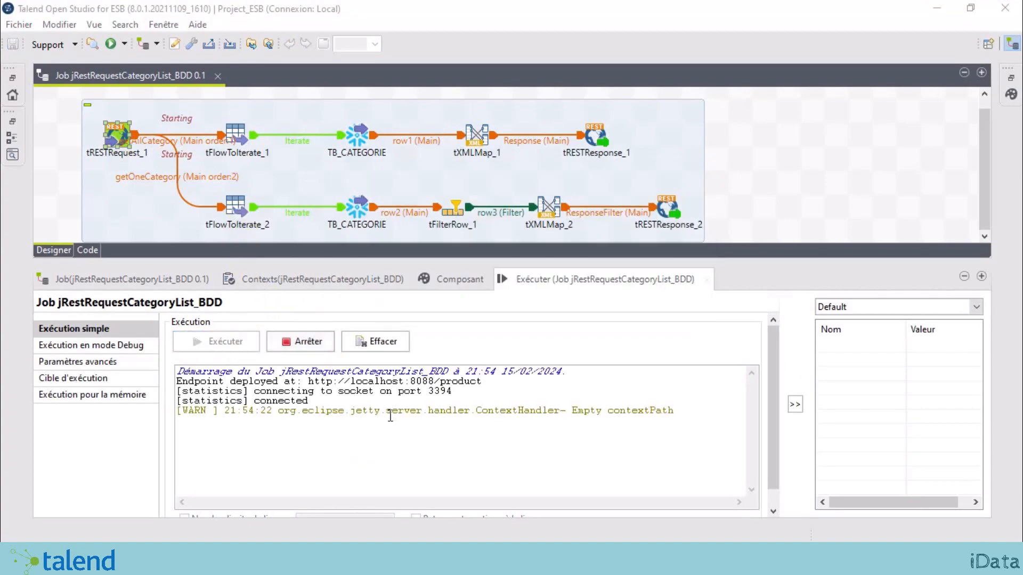
left_click_drag(338, 383, 490, 380)
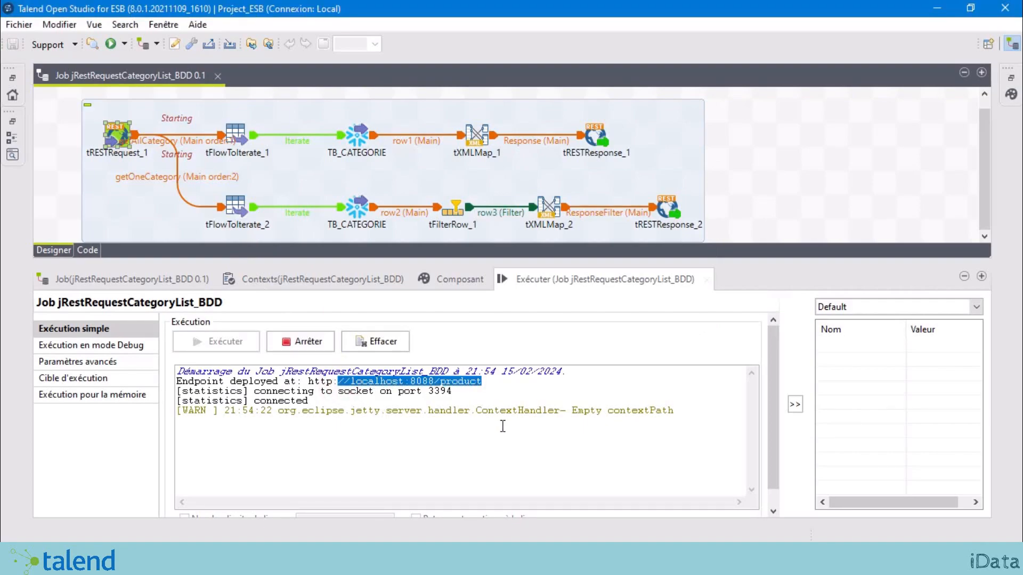
mouse_move(501, 382)
left_mouse_down()
mouse_move(496, 401)
mouse_move(311, 371)
mouse_move(343, 381)
mouse_move(484, 382)
left_mouse_up()
key("ctrl+c")
left_click(122, 138)
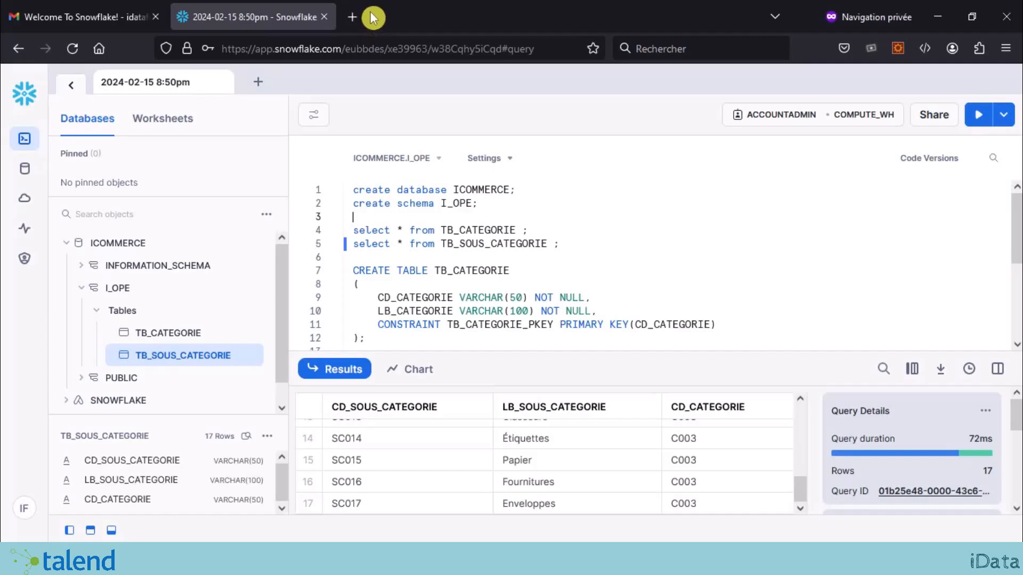
Step: Load localhost:8088/product/CATEGORY in a new private tab to list the three categories
left_click(354, 17)
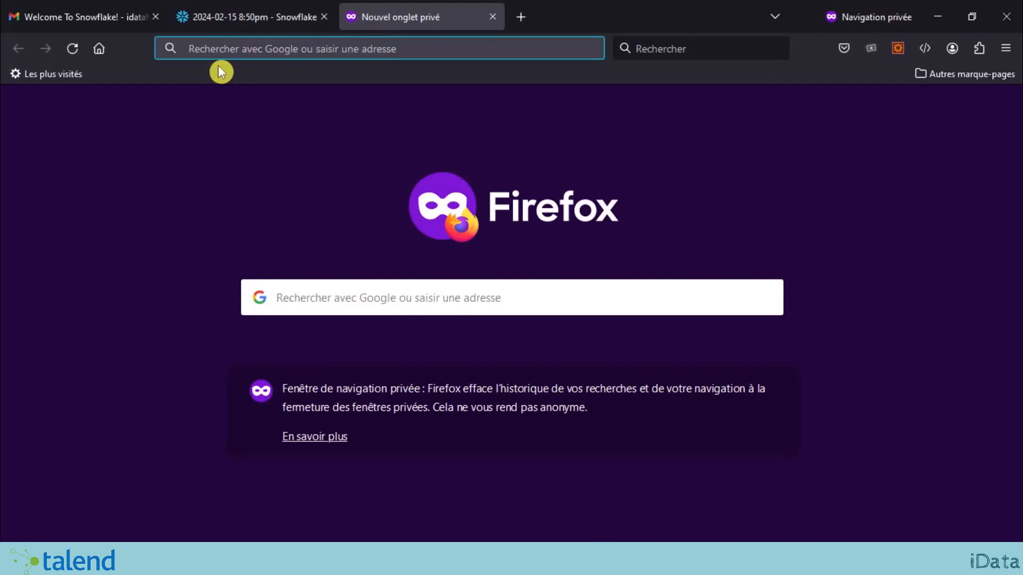
key("ctrl+v")
type("/")
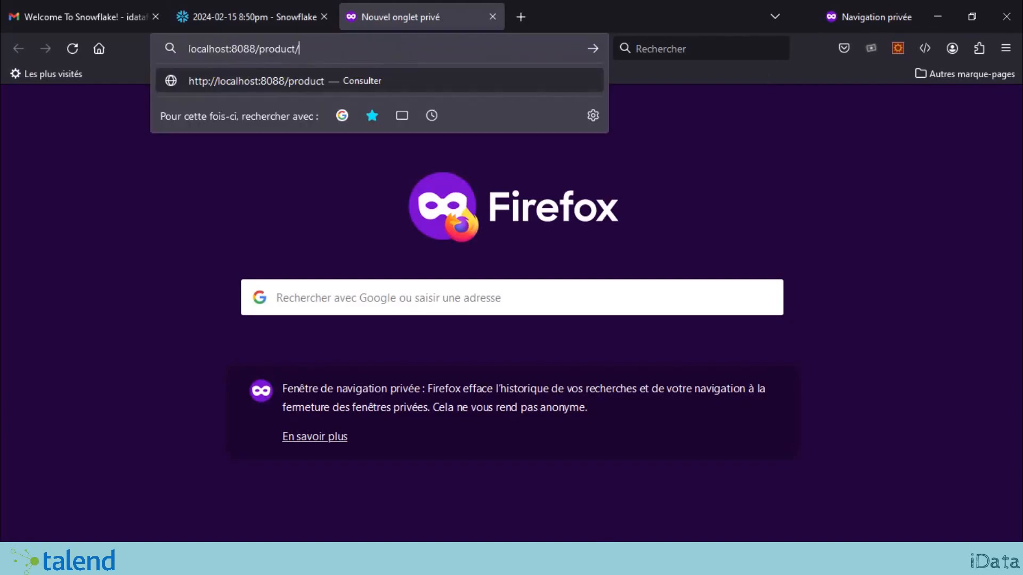
type("CATEGORY")
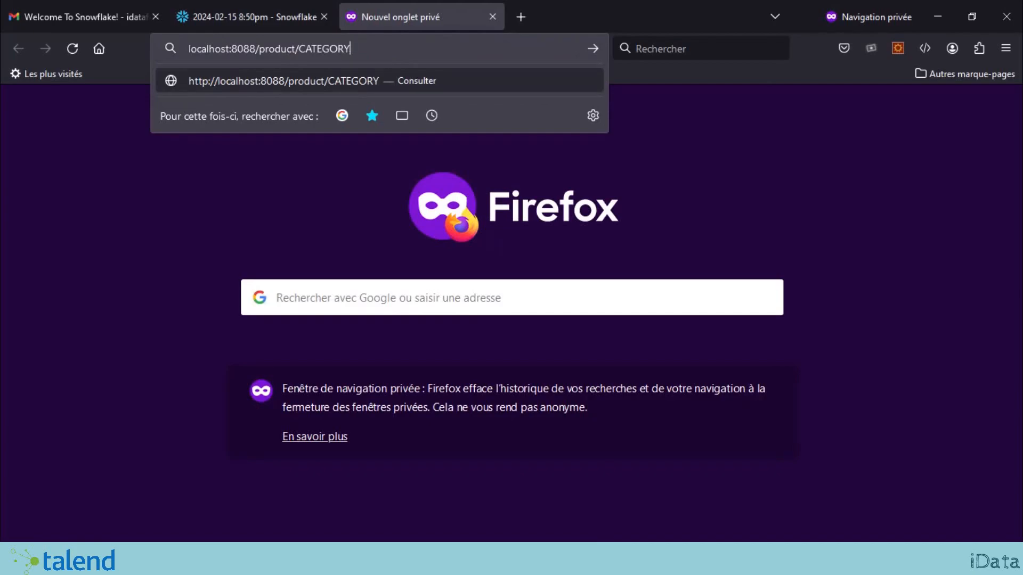
key("Return")
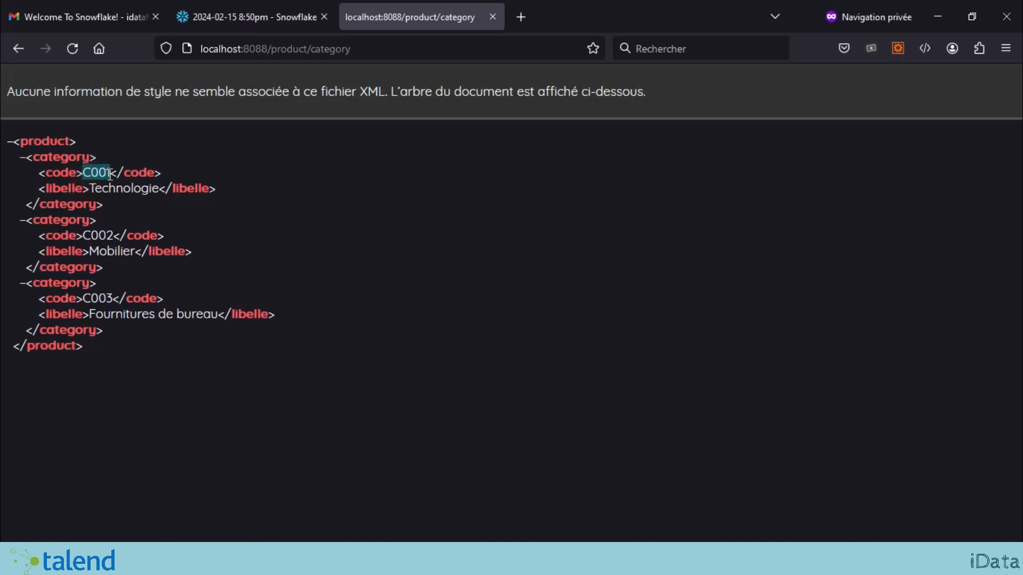
Step: Request /category/C001 to get its Technologie label, then minimize Firefox
left_click(357, 403)
left_click(364, 48)
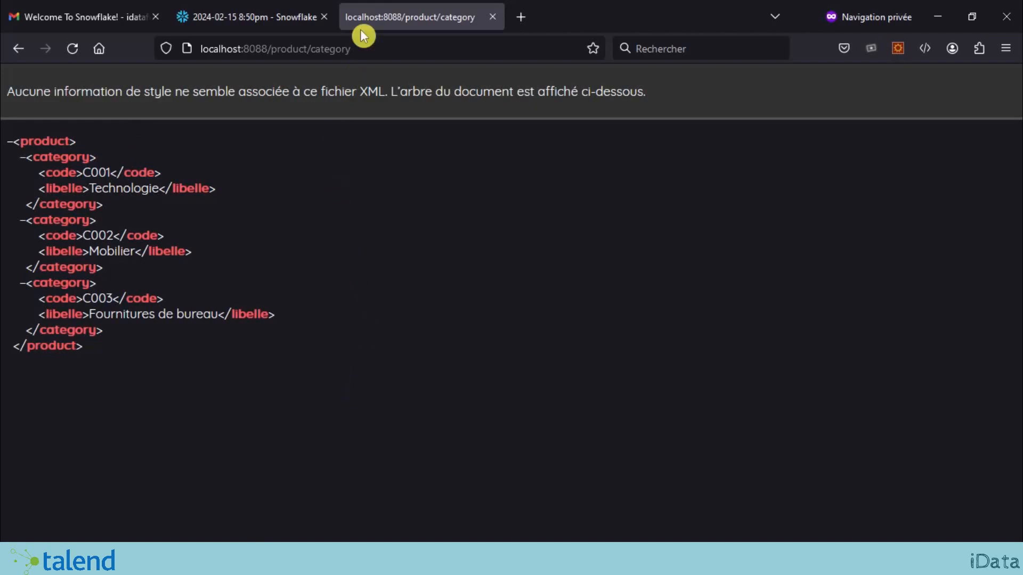
type("/C001")
key("Return")
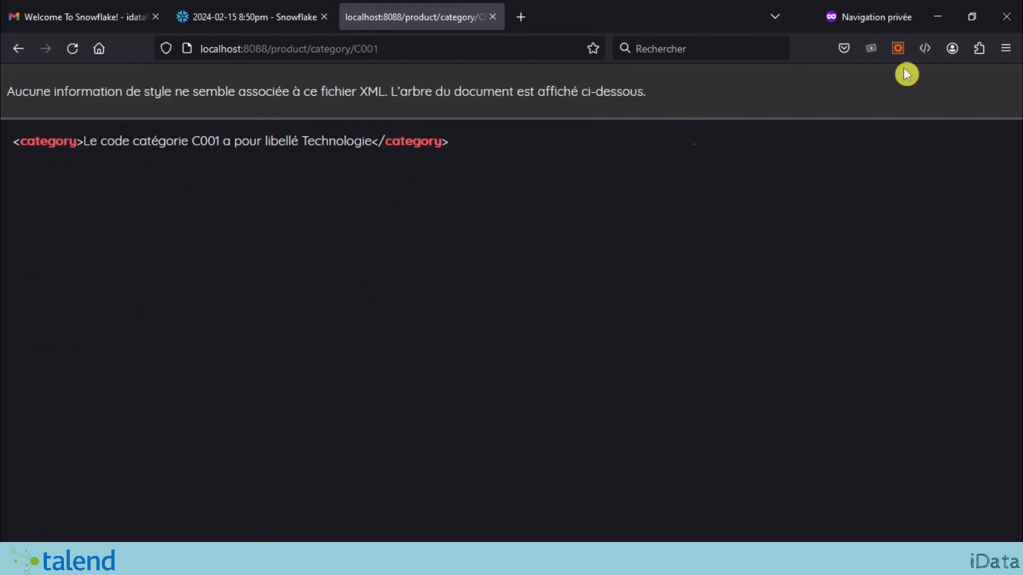
left_click(953, 22)
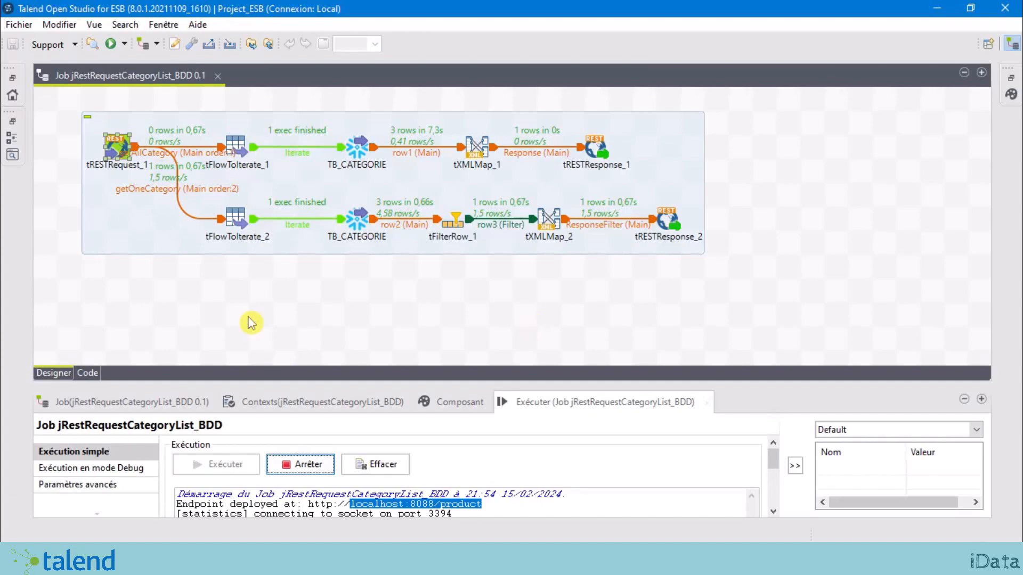
Step: Add a third GET "/" row to tRESTRequest_1's API mapping and bring up its output-flow naming dialog
double_click(114, 147)
left_click_drag(229, 385, 228, 238)
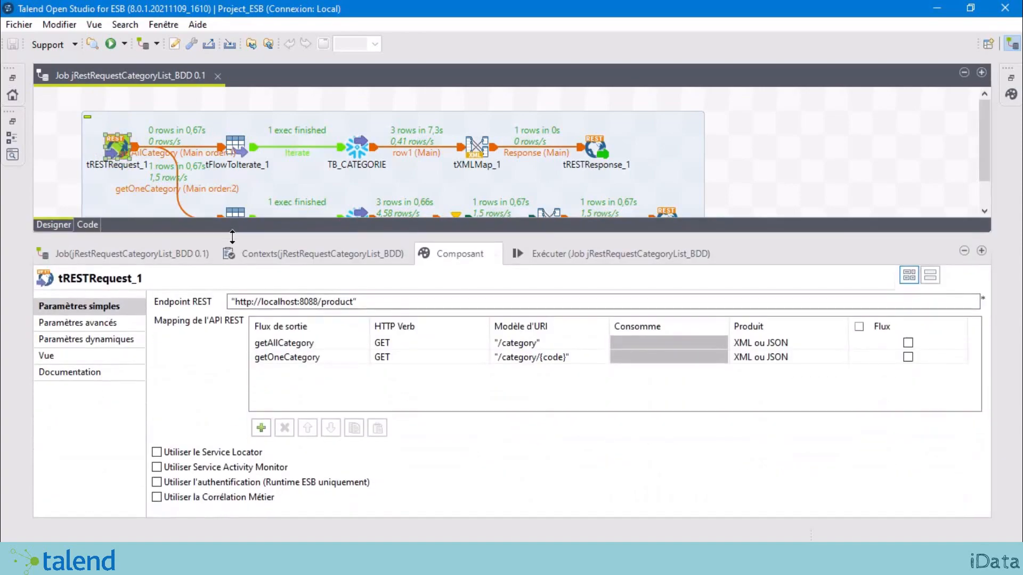
left_click(113, 141)
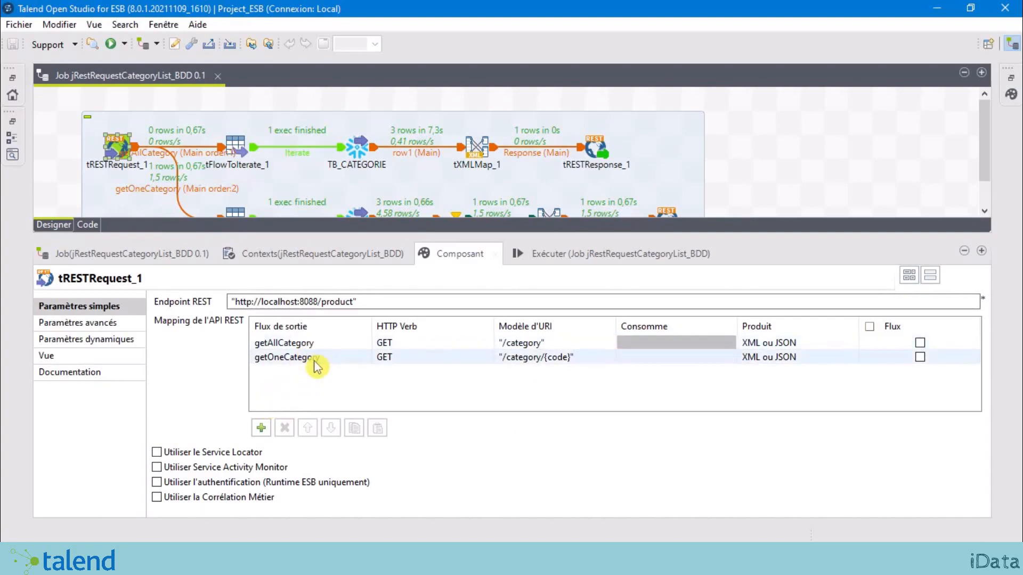
left_click(261, 429)
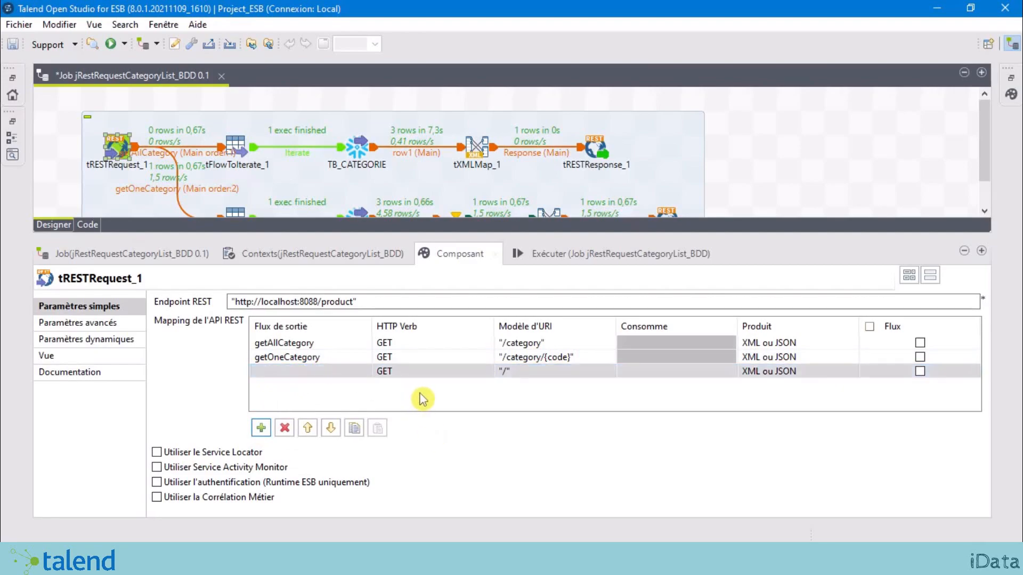
left_click(366, 371)
left_click(365, 372)
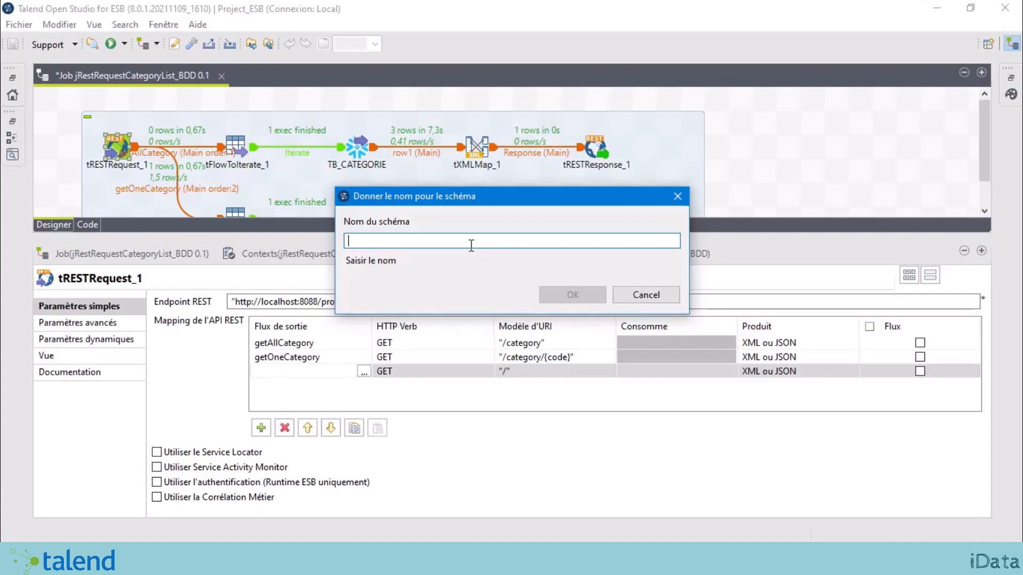
Step: Name the new flow's schema getAllListSousCategoryOfCategory and accept the empty schema
type("getAllListSousCategoryOfCategory")
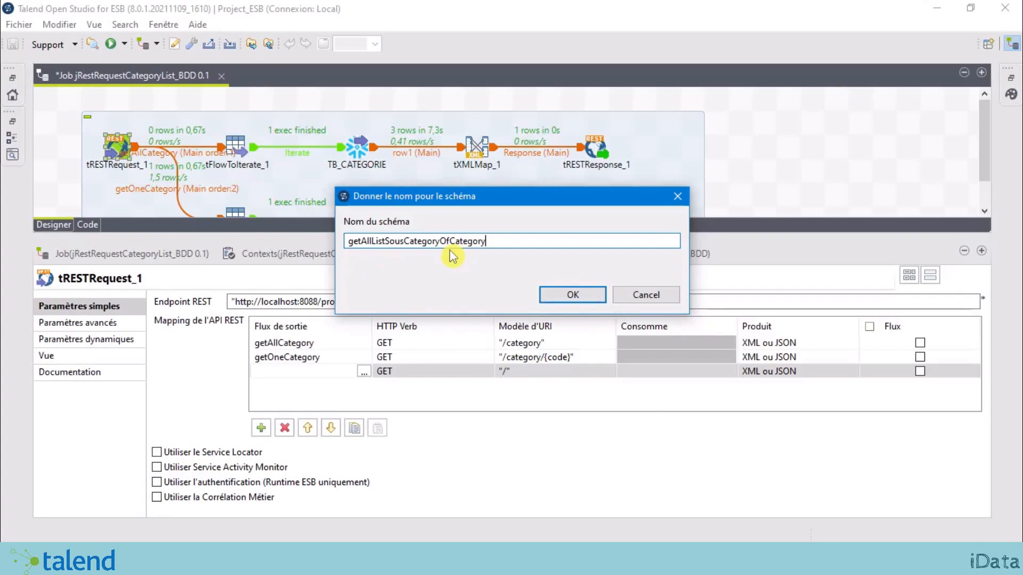
left_click(572, 294)
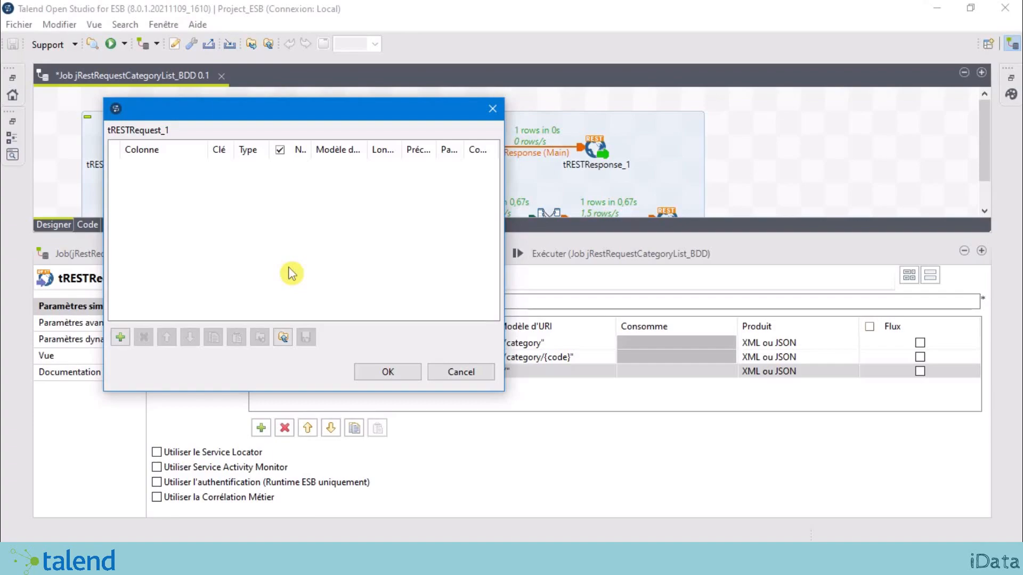
left_click(395, 373)
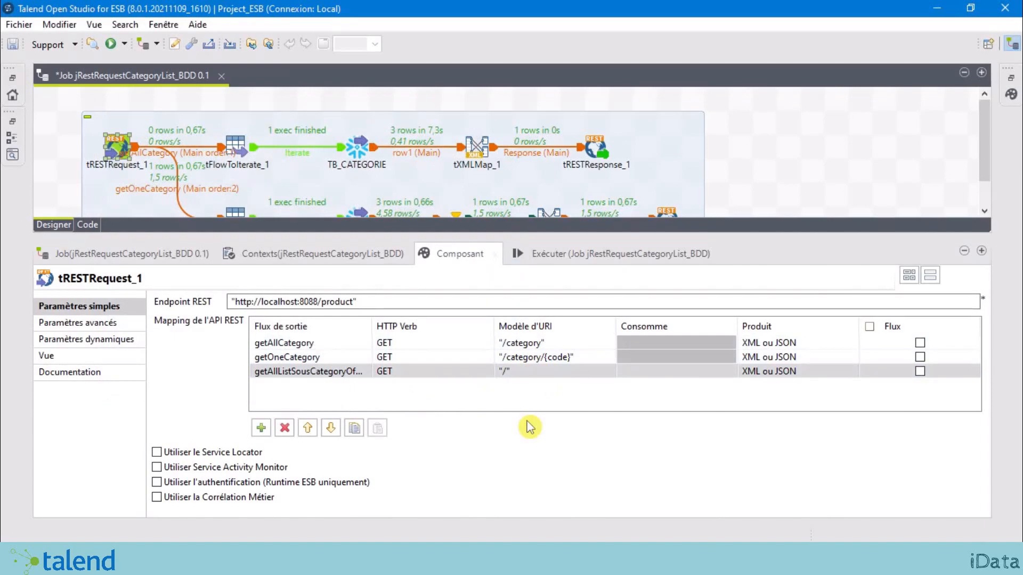
Step: Set the third row's URI to /listOfSousCategory, keeping GET and XML ou JSON output
left_click(521, 374)
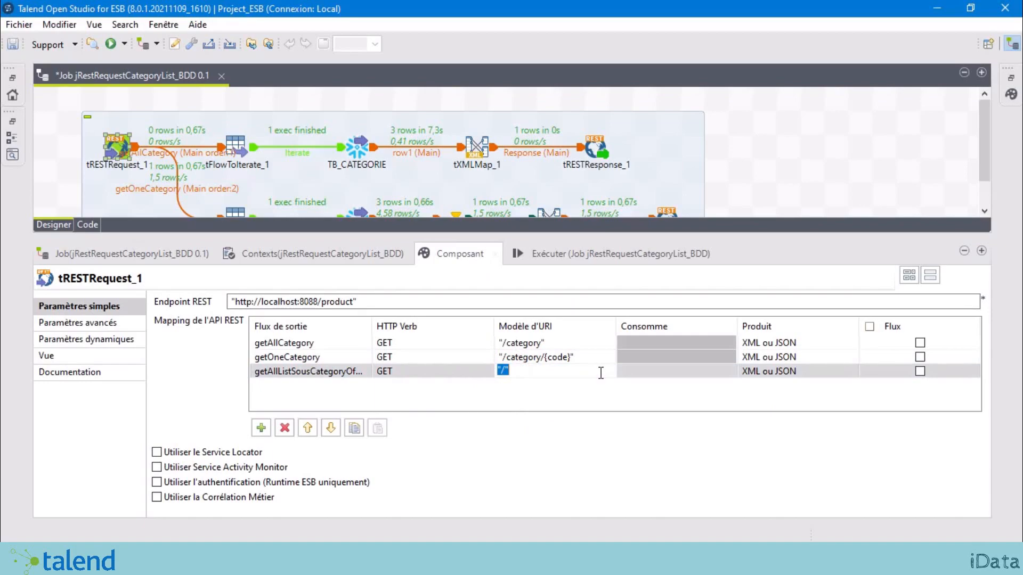
type("\"/listOfSousCategory\"")
left_click(600, 399)
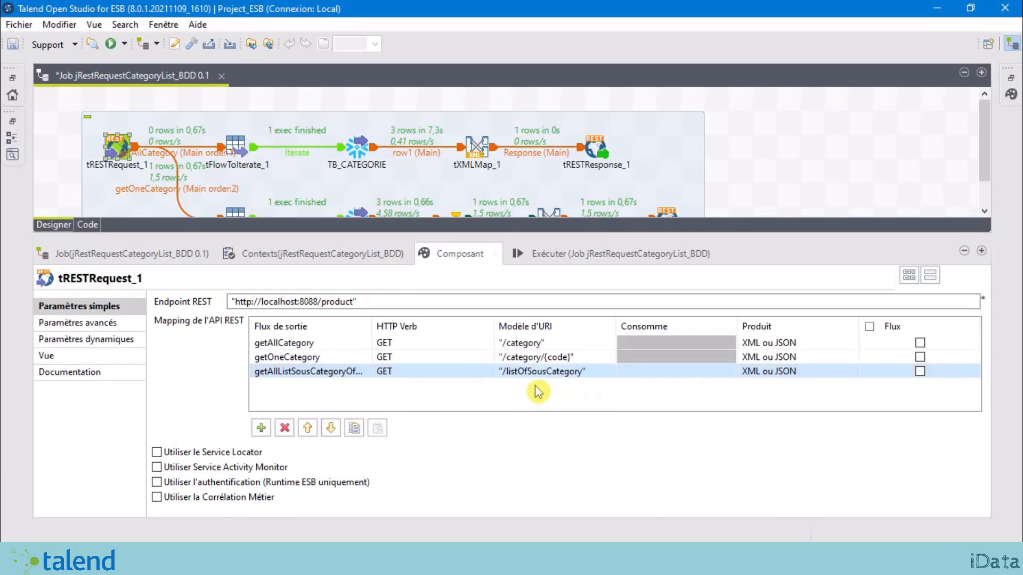
left_click(442, 367)
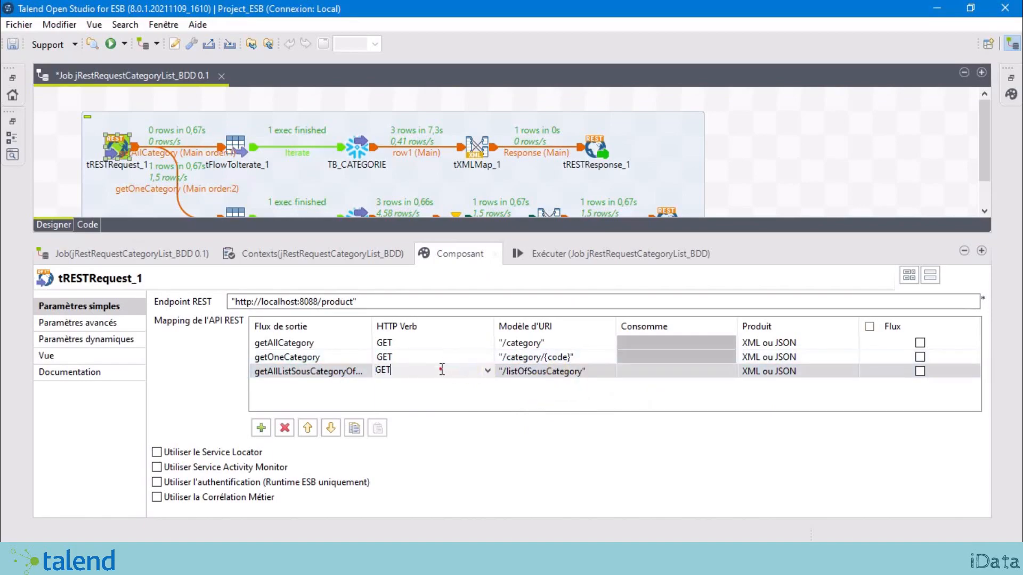
left_click(488, 370)
left_click(685, 373)
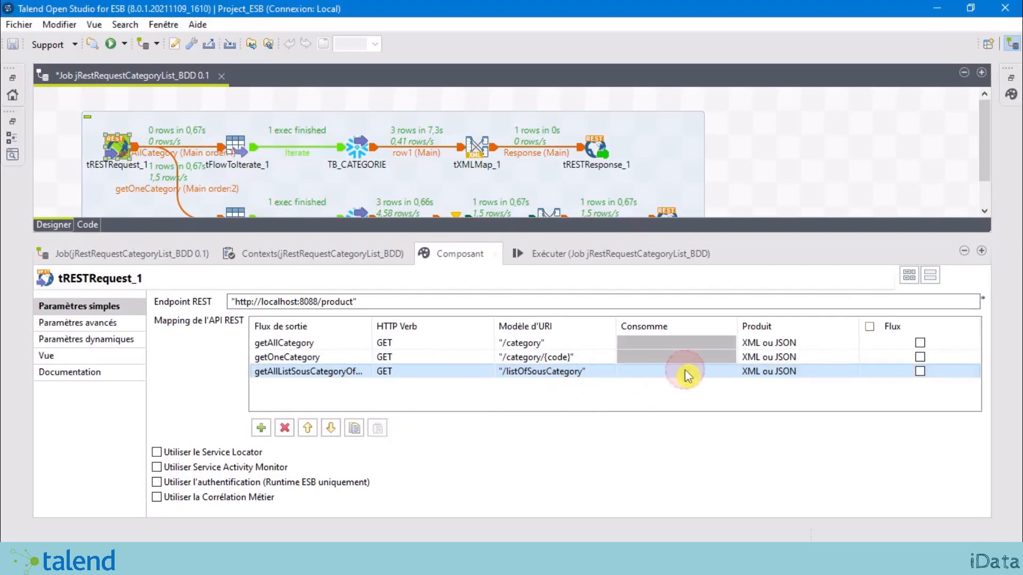
left_click(785, 373)
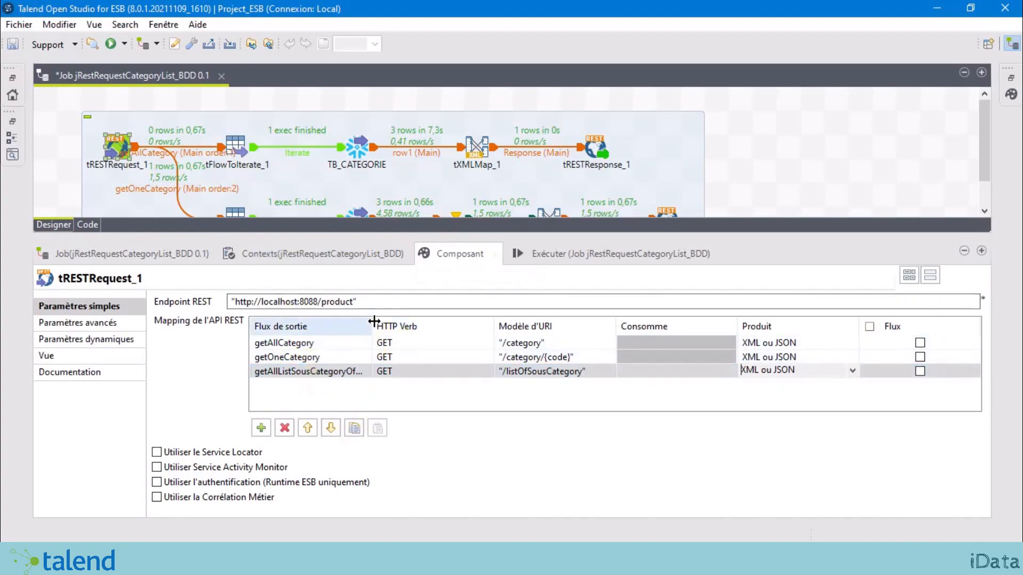
left_click_drag(374, 322, 421, 322)
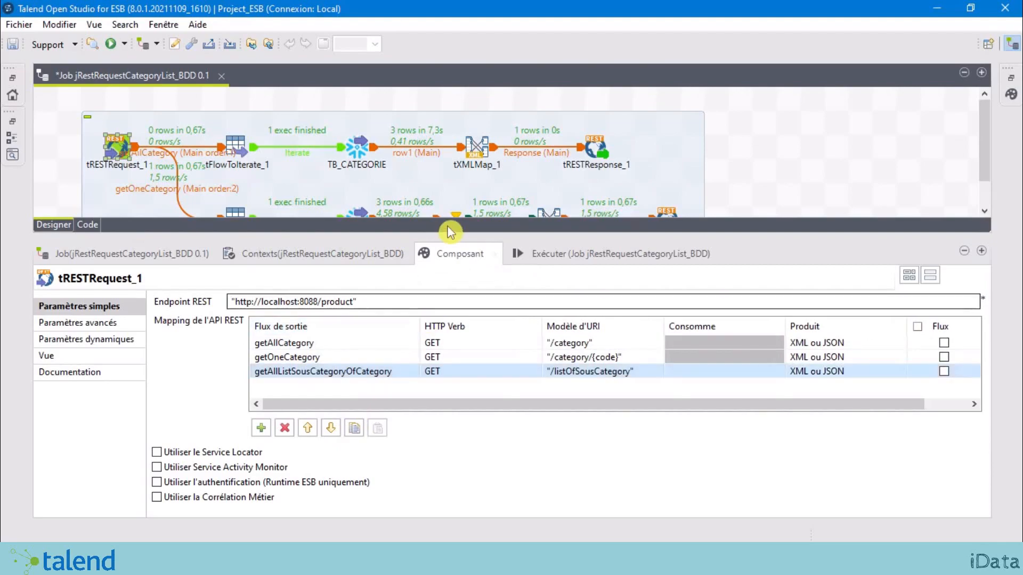
left_click_drag(450, 235, 463, 417)
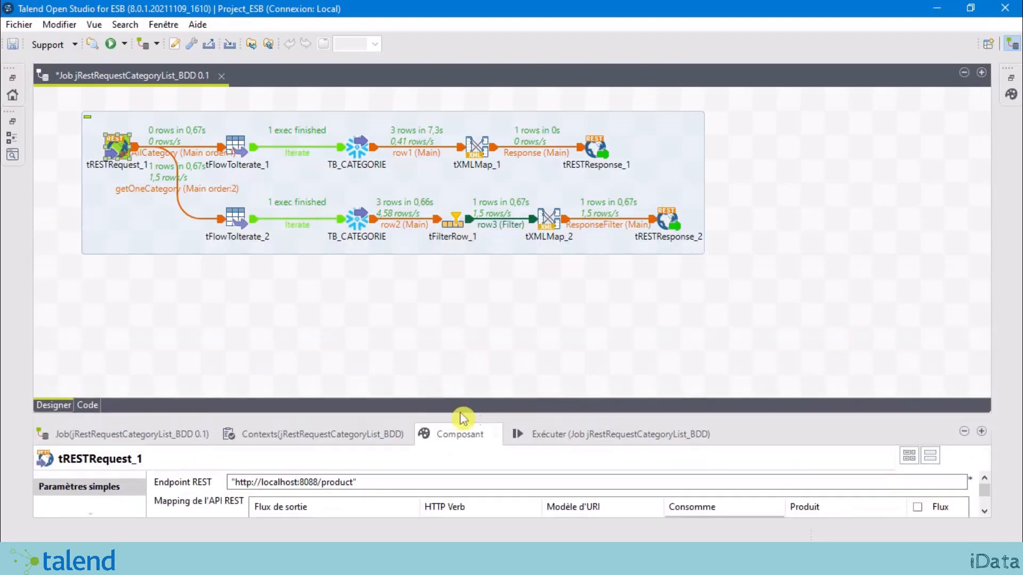
Step: Compare the settings of tFlowToIterate_2 and tFlowToIterate_1
left_click(264, 314)
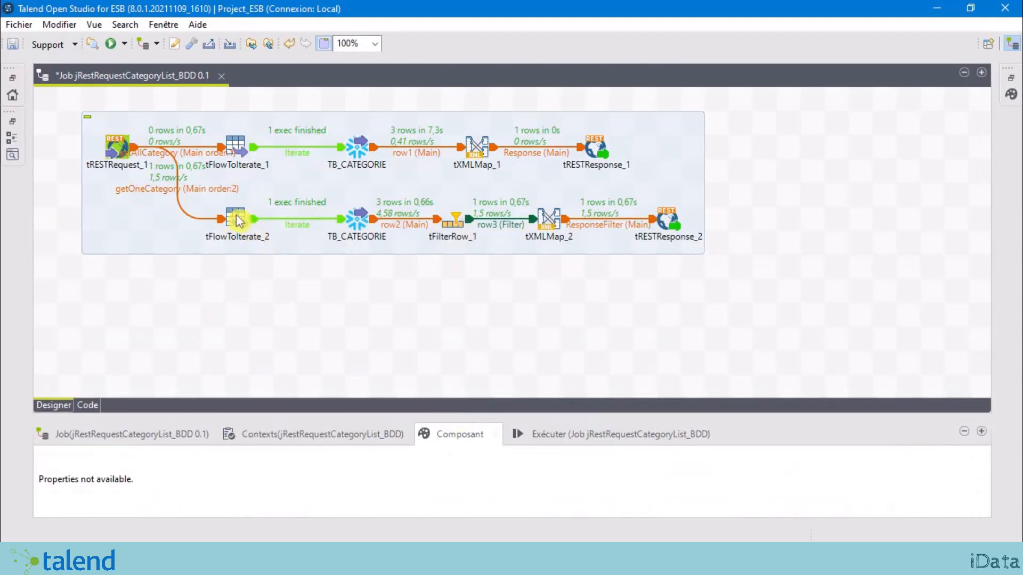
left_click(238, 221)
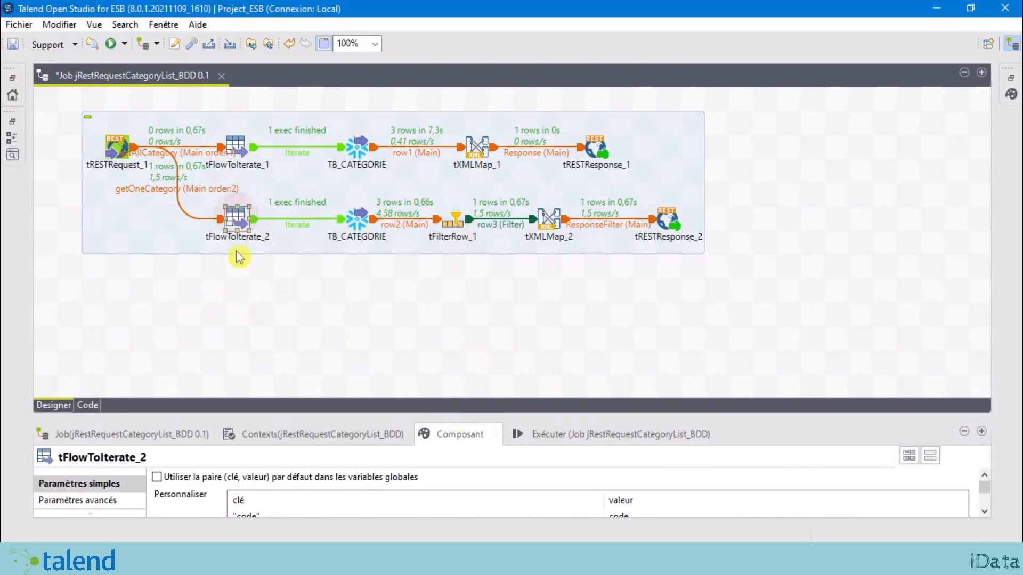
left_click(256, 299)
left_click(238, 158)
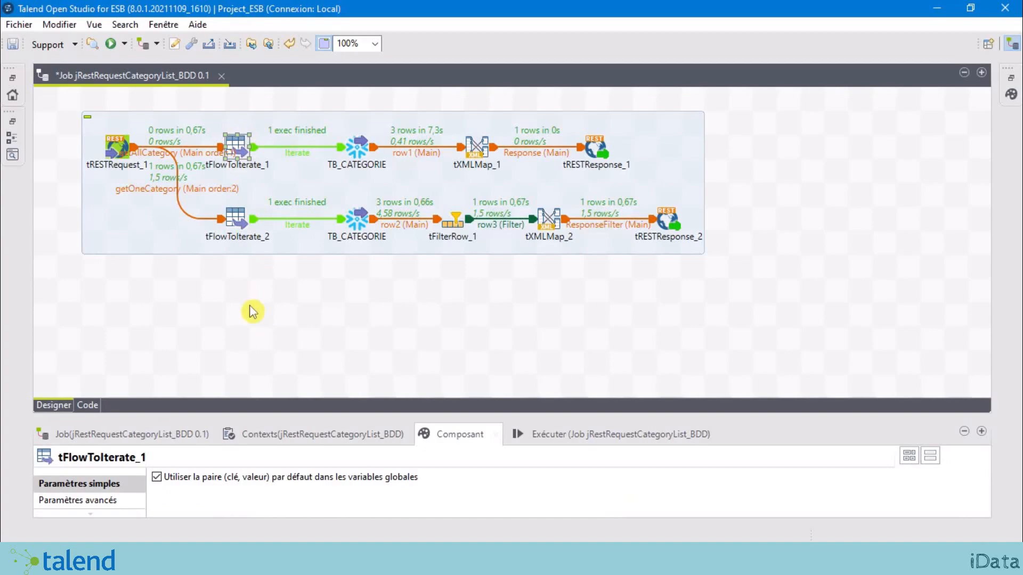
Step: Copy tFlowToIterate_1 and paste it below the branches as tFlowToIterate_3
right_click(234, 142)
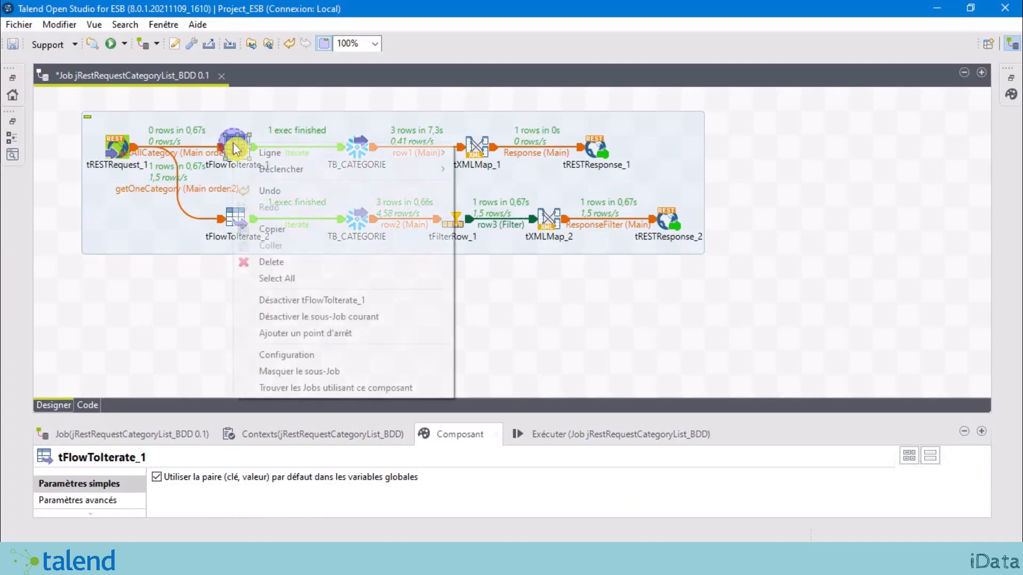
left_click(292, 229)
right_click(243, 302)
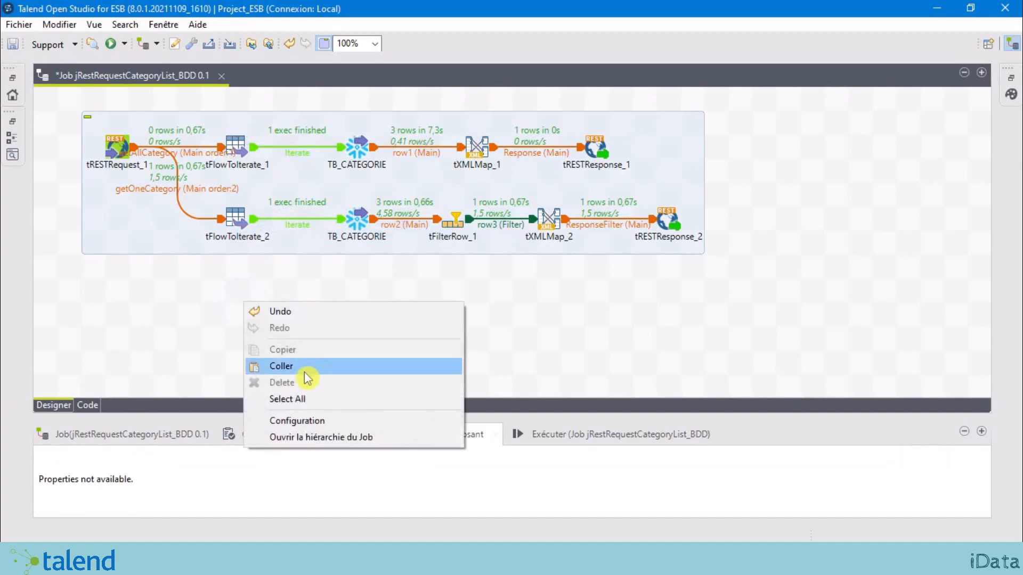
left_click(307, 373)
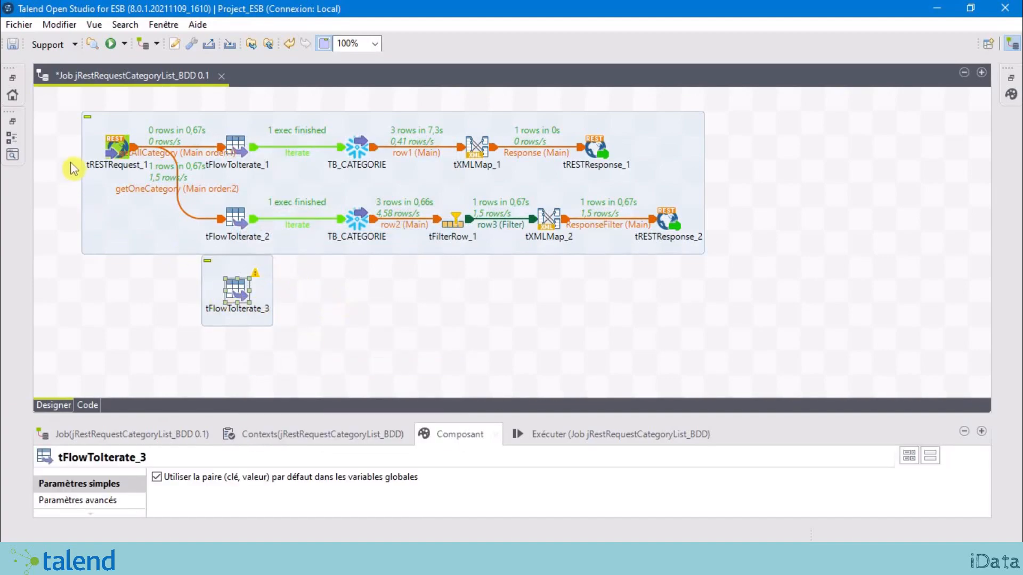
Step: Check tFlowToIterate_3's settings and reselect tRESTRequest_1
left_click(126, 293)
left_click(117, 159)
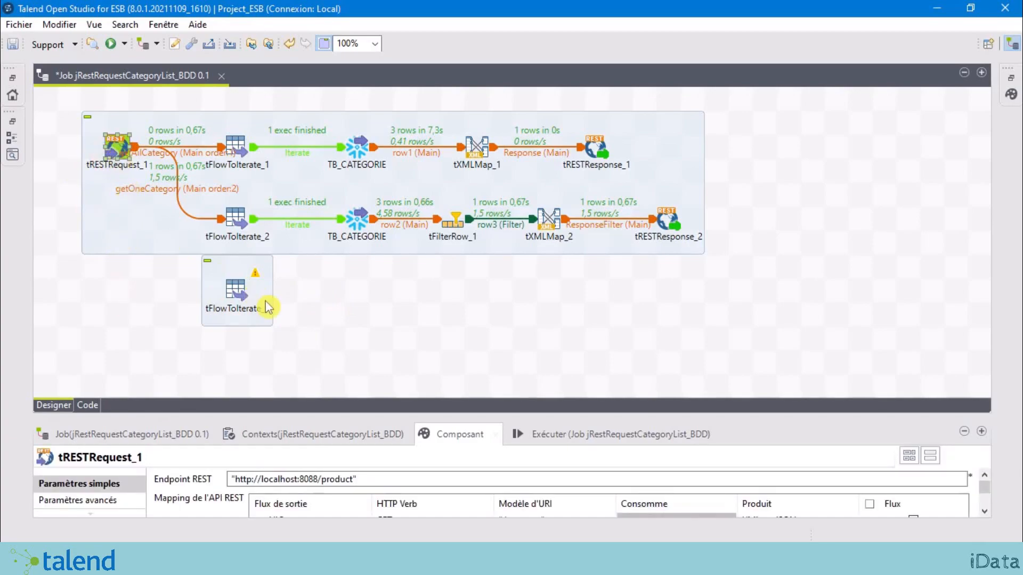
left_click(238, 292)
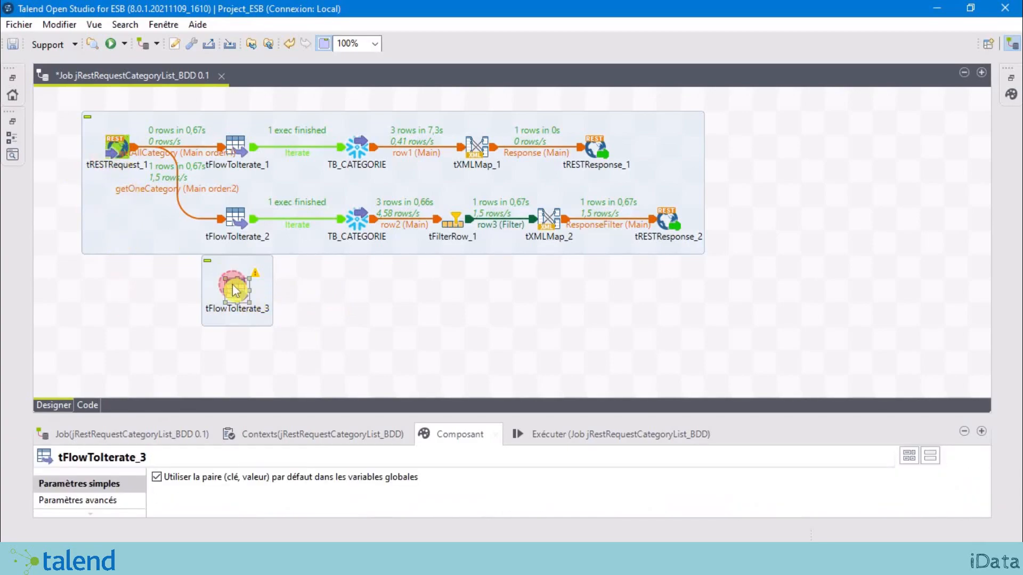
left_click(352, 320)
left_click(117, 145)
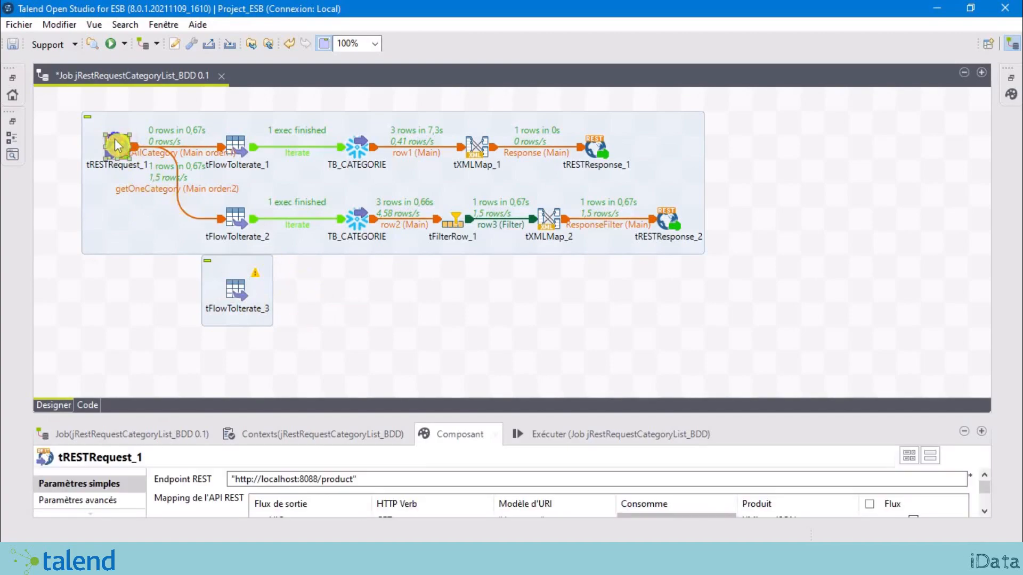
Step: Link tRESTRequest_1 to tFlowToIterate_3 via the getAllListSousCategoryOfCategory flow and move tFlowToIterate_3 lower
right_click(116, 143)
mouse_move(246, 154)
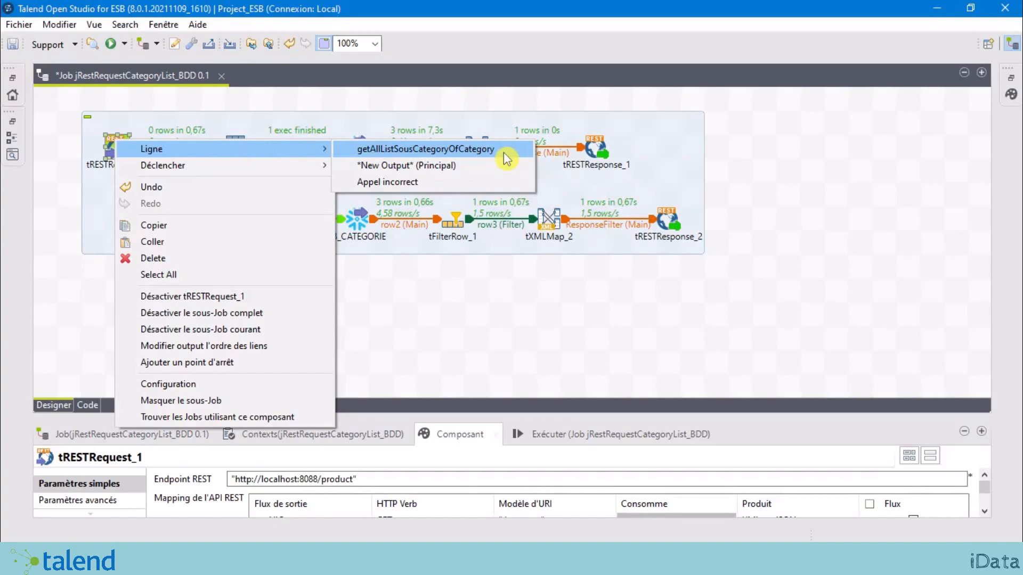
left_click(472, 151)
left_click(235, 292)
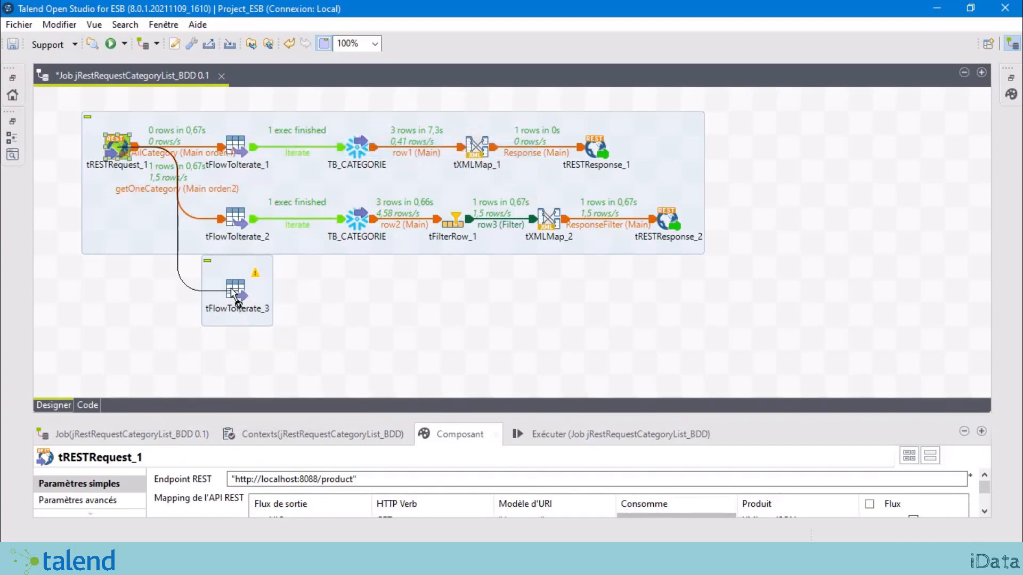
left_click_drag(235, 292, 236, 316)
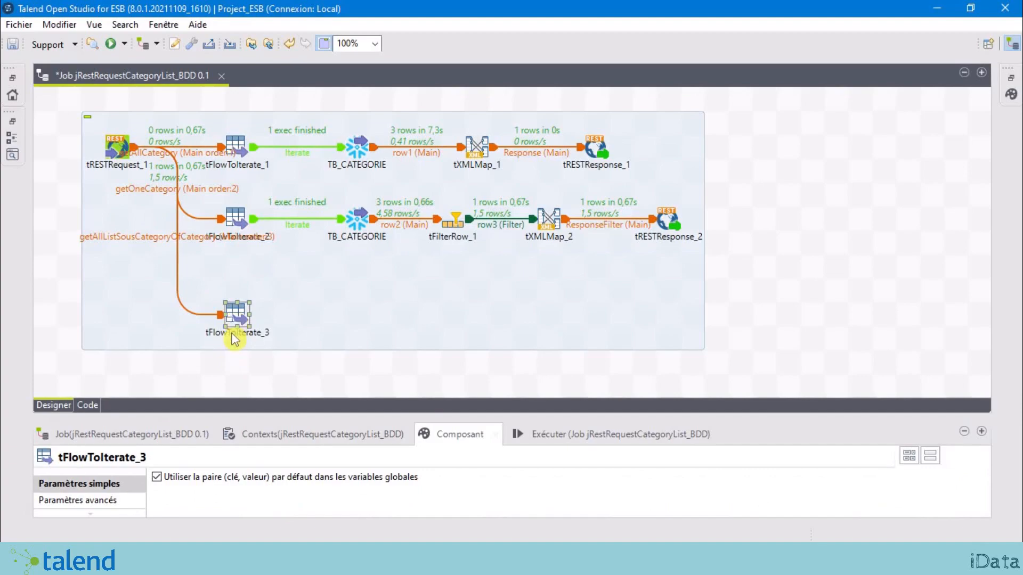
left_click(237, 363)
left_click_drag(239, 318, 240, 342)
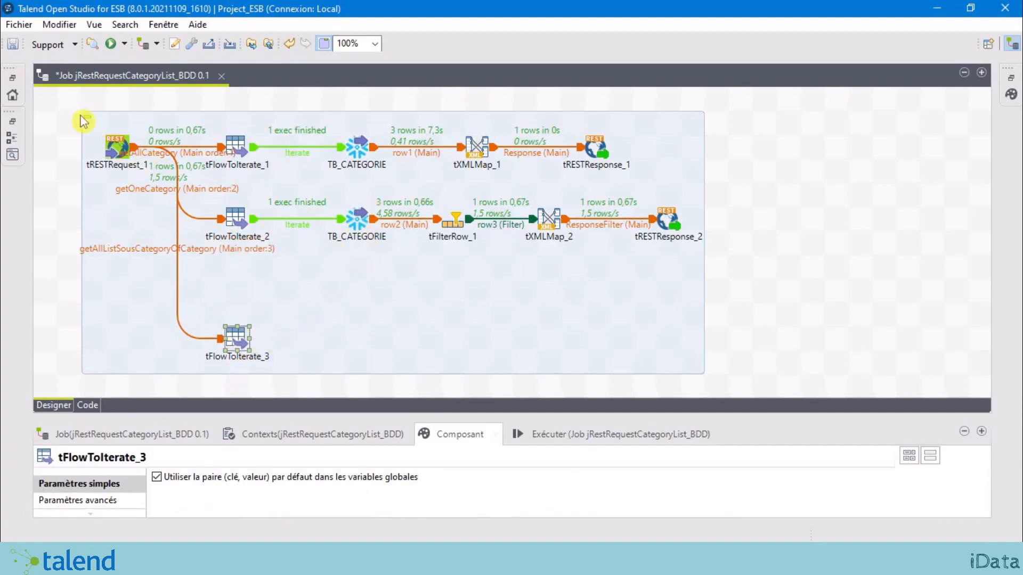
left_click(352, 152)
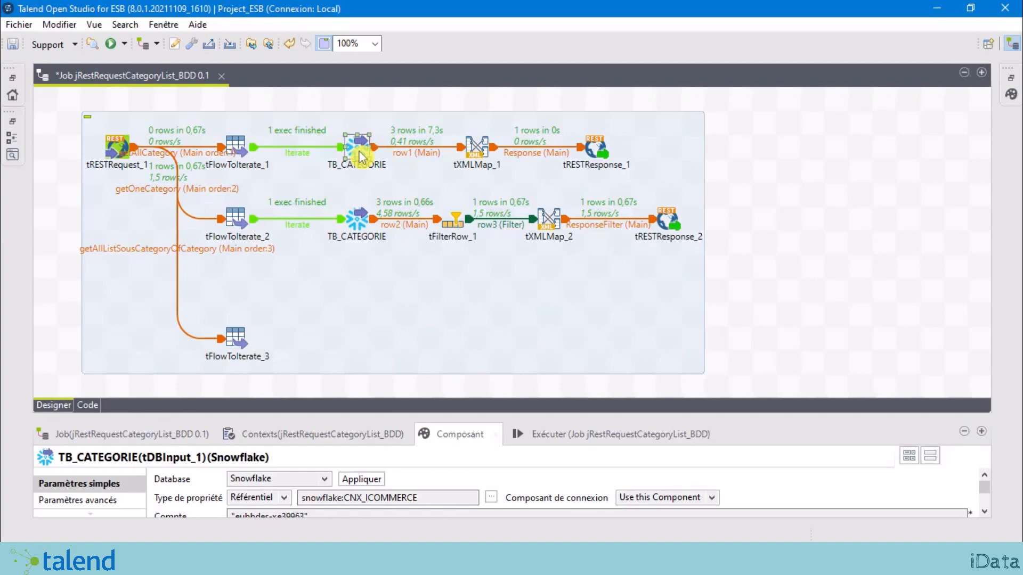
Step: Paste a copy of TB_CATEGORIE and place it below the second branch
key("ctrl+v")
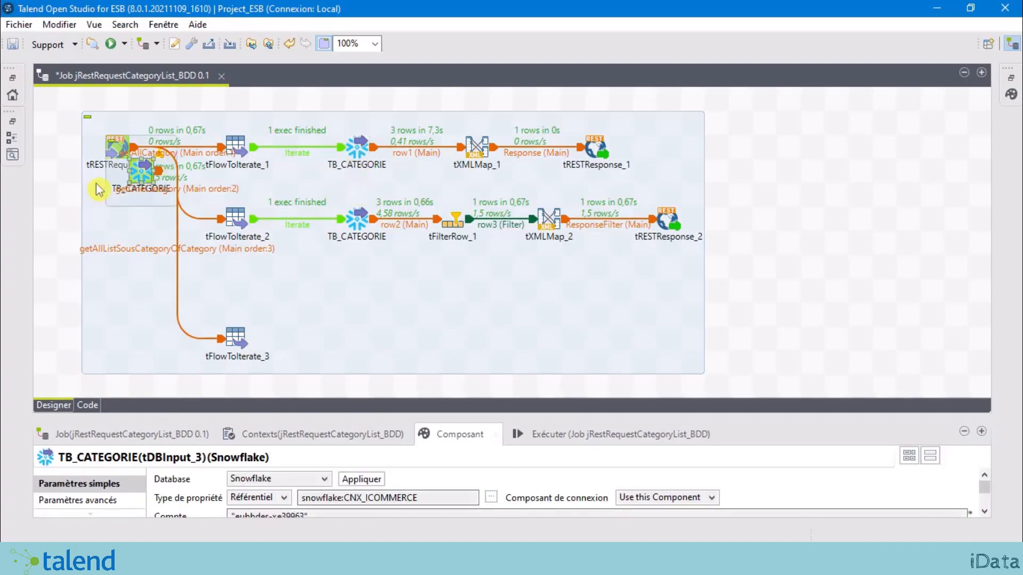
left_click_drag(138, 173, 357, 271)
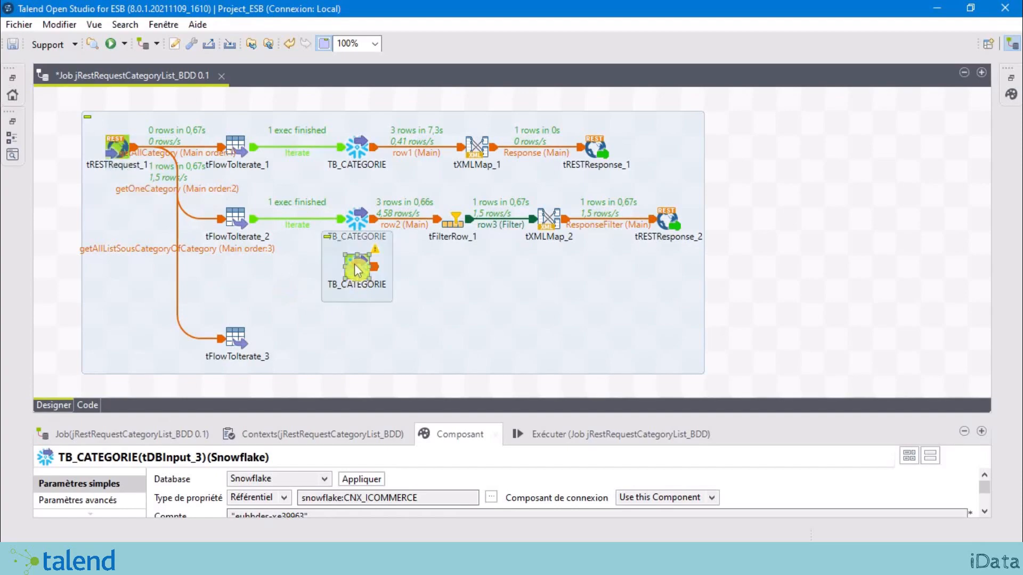
left_click(759, 252)
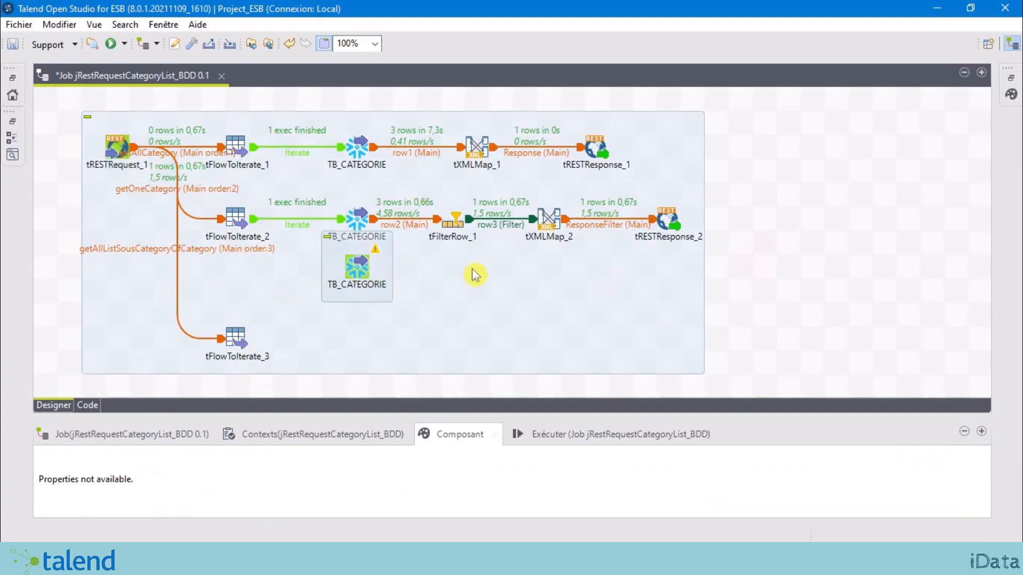
left_click(384, 285)
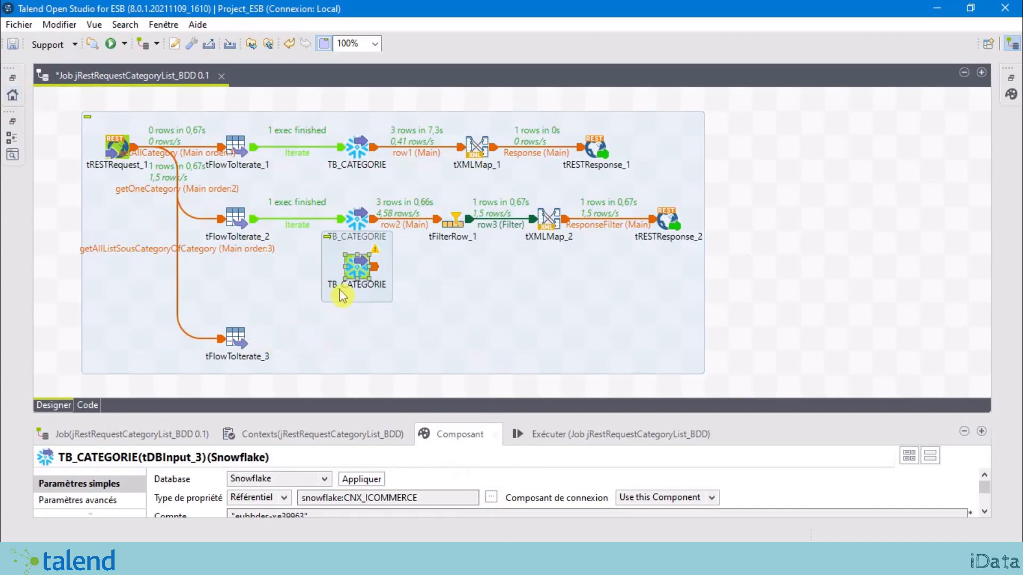
Step: Restore the Référentiel panel and expand Métadonnées to the CNX_ICOMMERCE Snowflake connection
left_click(12, 85)
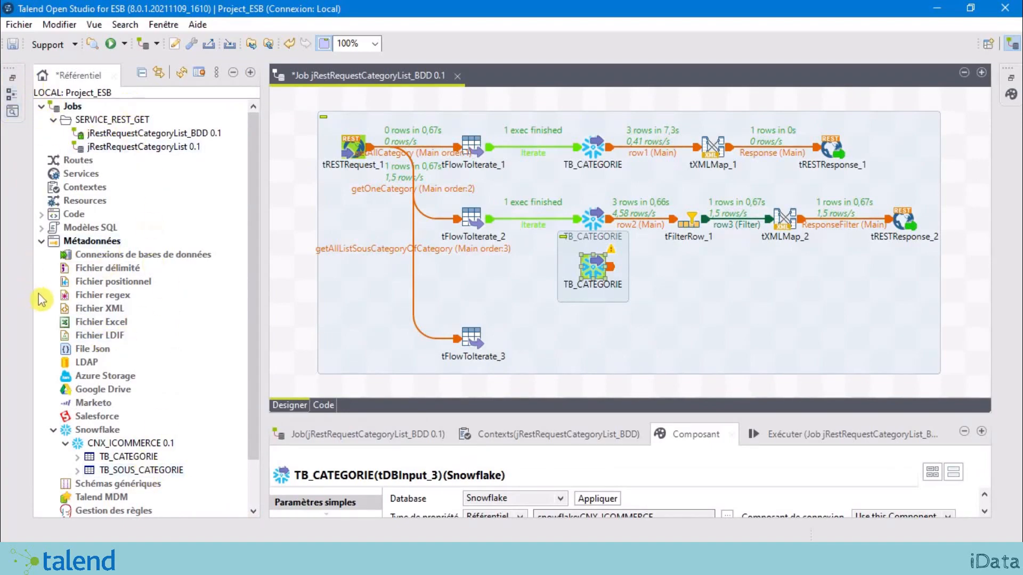
left_click(96, 242)
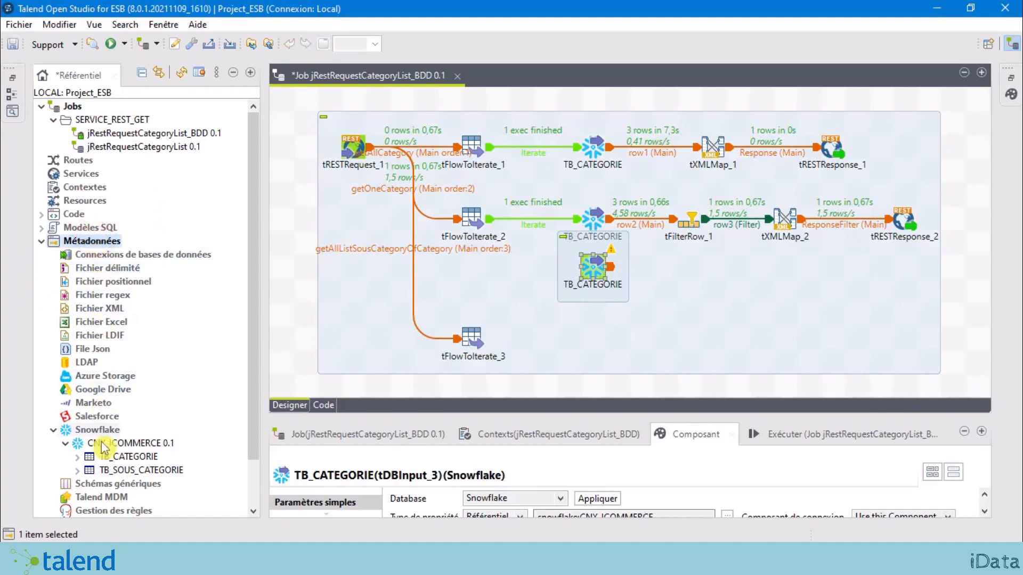
left_click(115, 446)
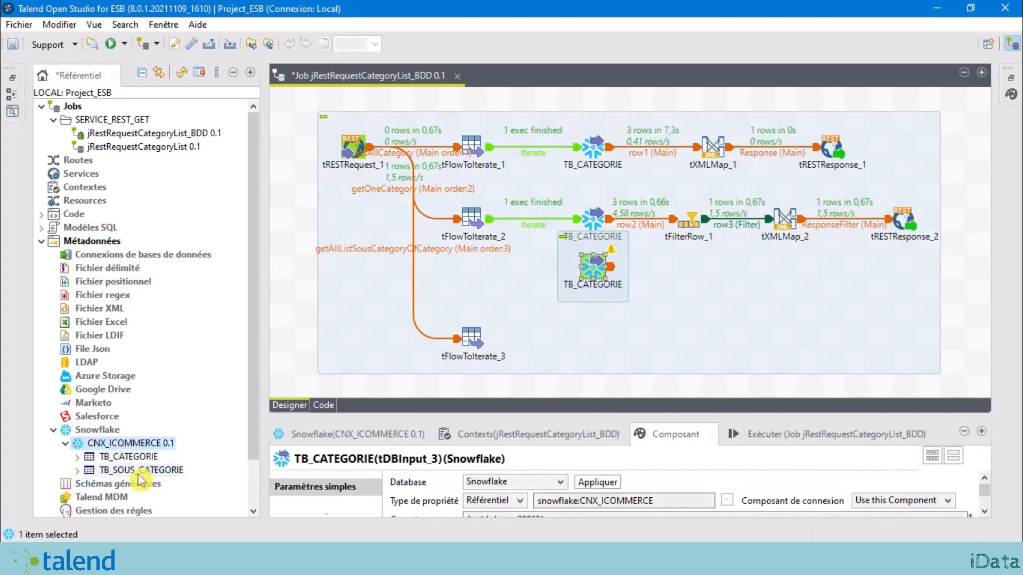
Step: Add TB_SOUS_CATEGORIE as a Snowflake tDBInput beside tFlowToIterate_3, then collapse the repository
left_click(136, 471)
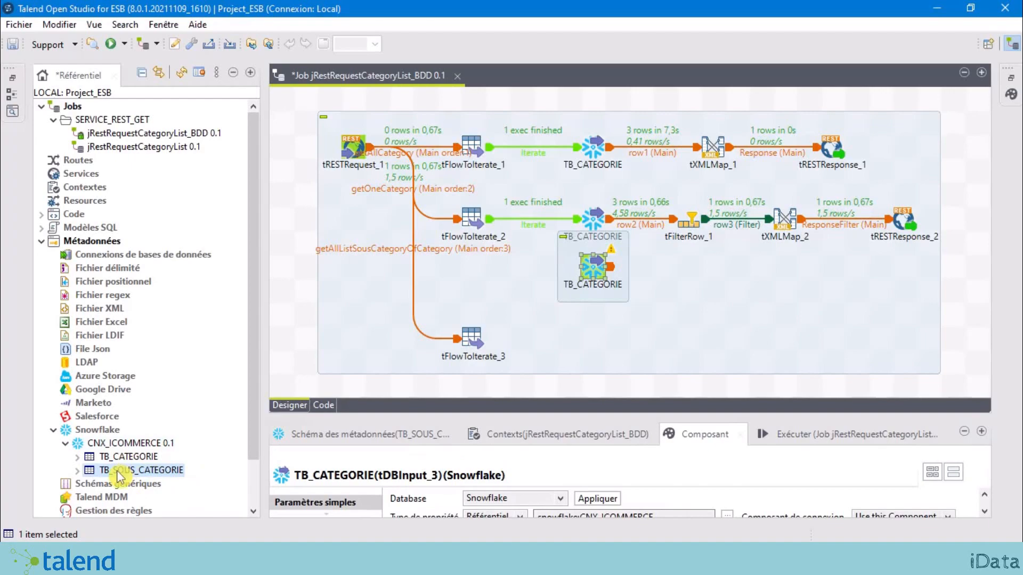
left_click_drag(123, 474, 500, 356)
left_click_drag(598, 337, 600, 334)
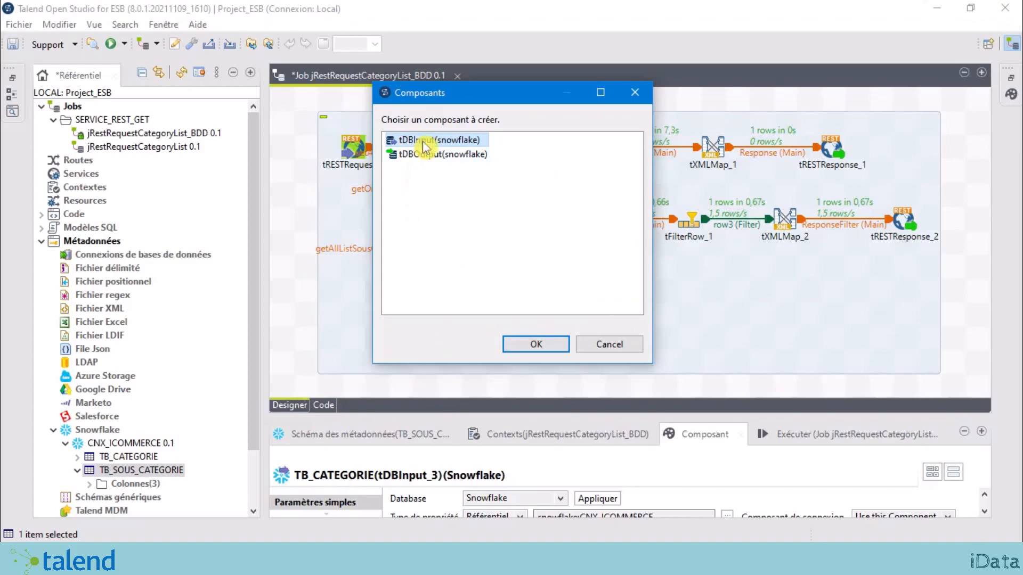
left_click(533, 347)
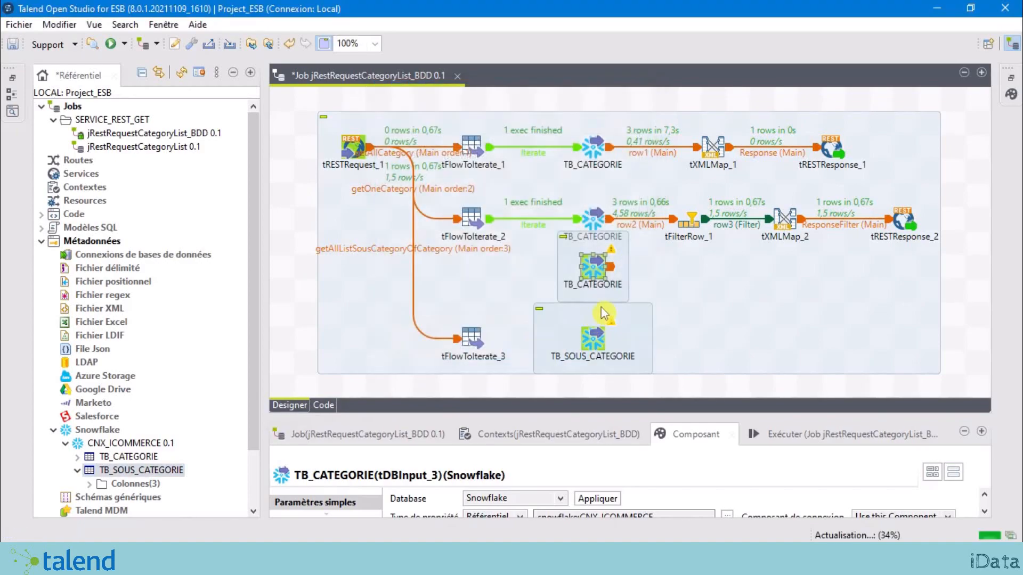
left_click(596, 340)
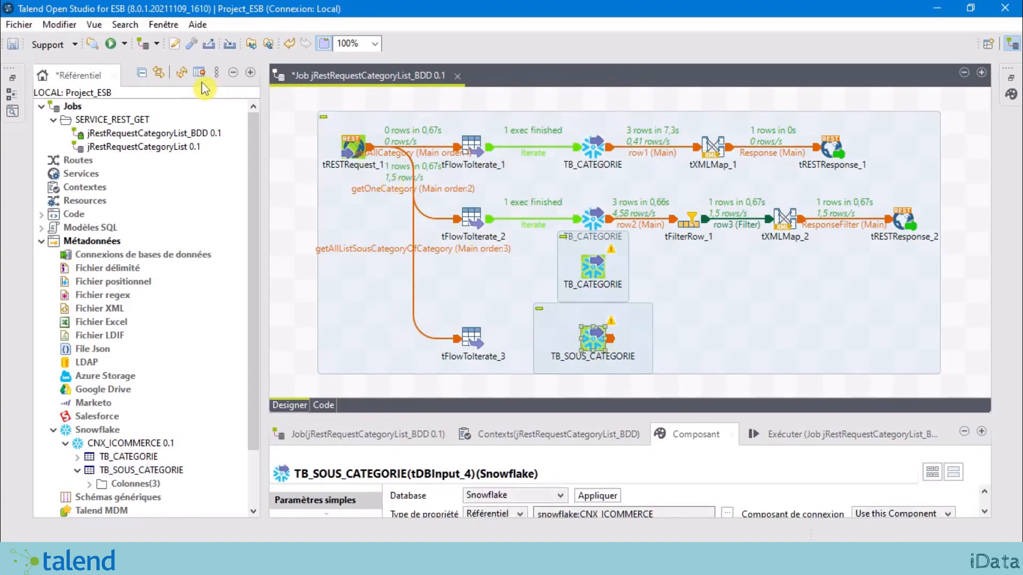
left_click(235, 73)
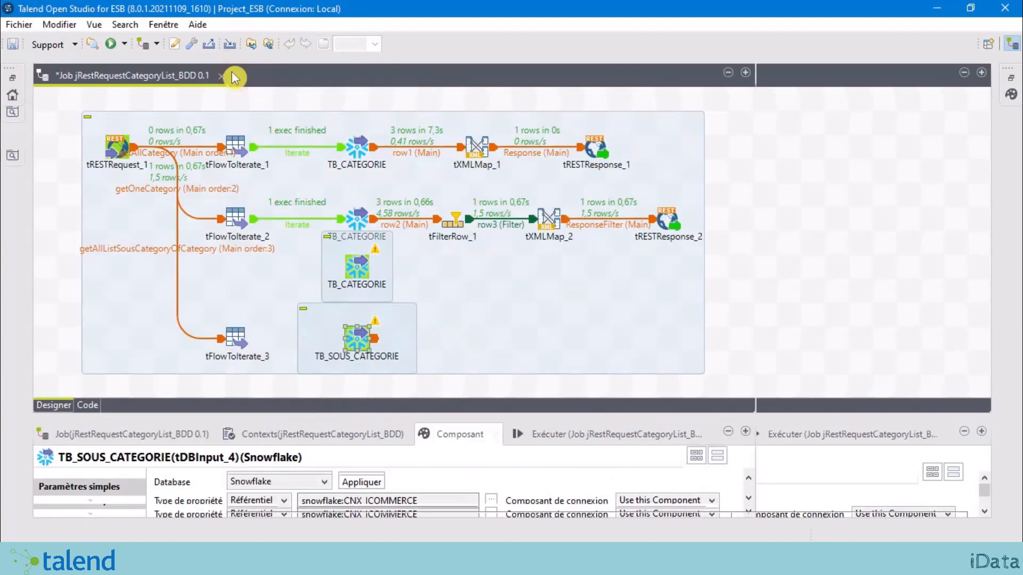
left_click(235, 349)
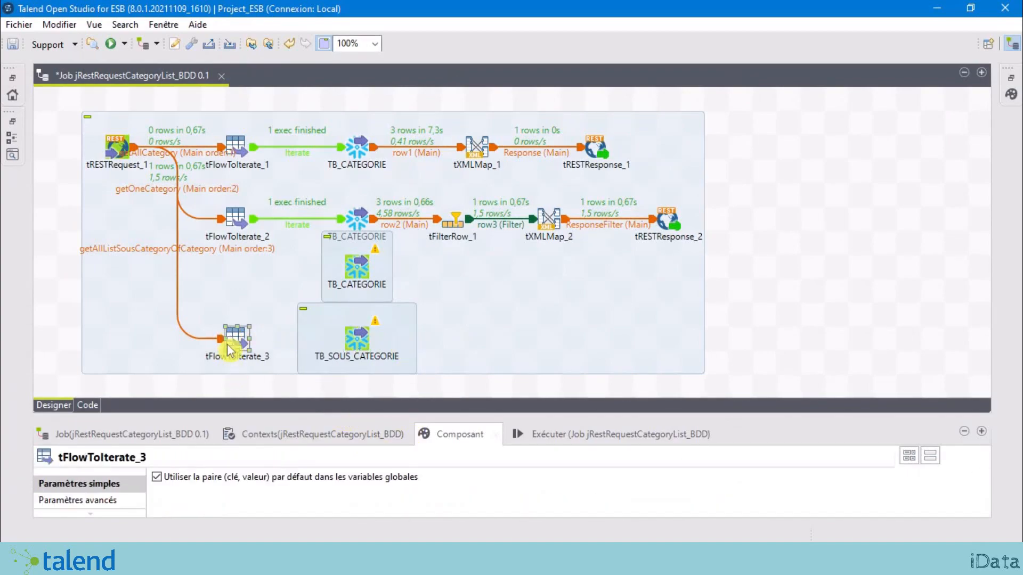
left_click(354, 342)
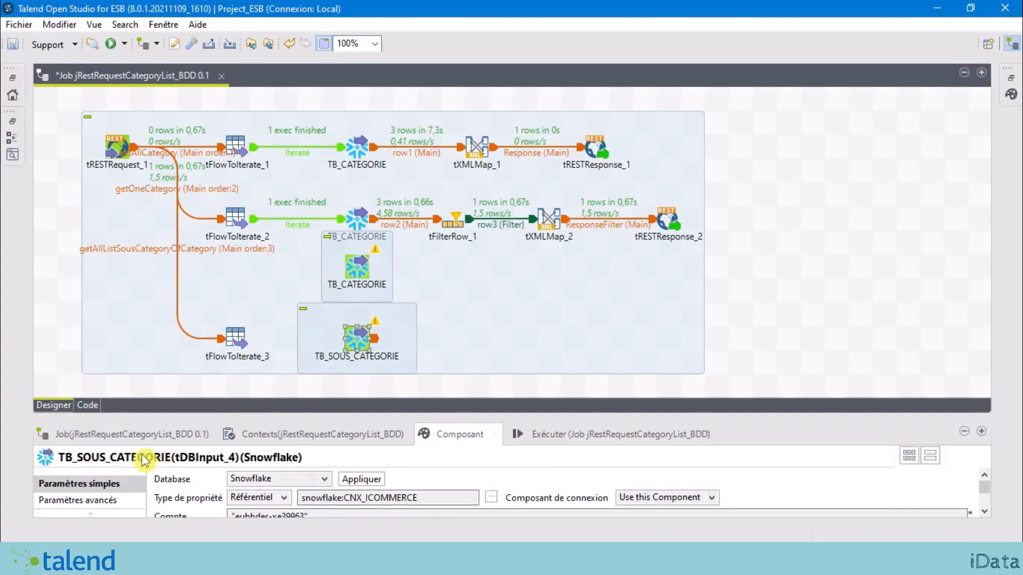
right_click(238, 338)
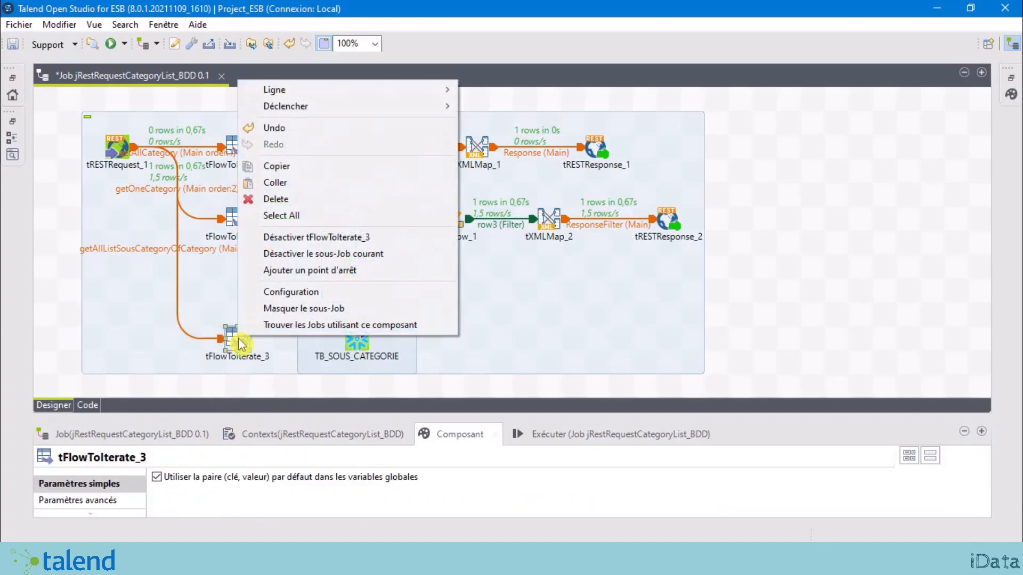
mouse_move(369, 93)
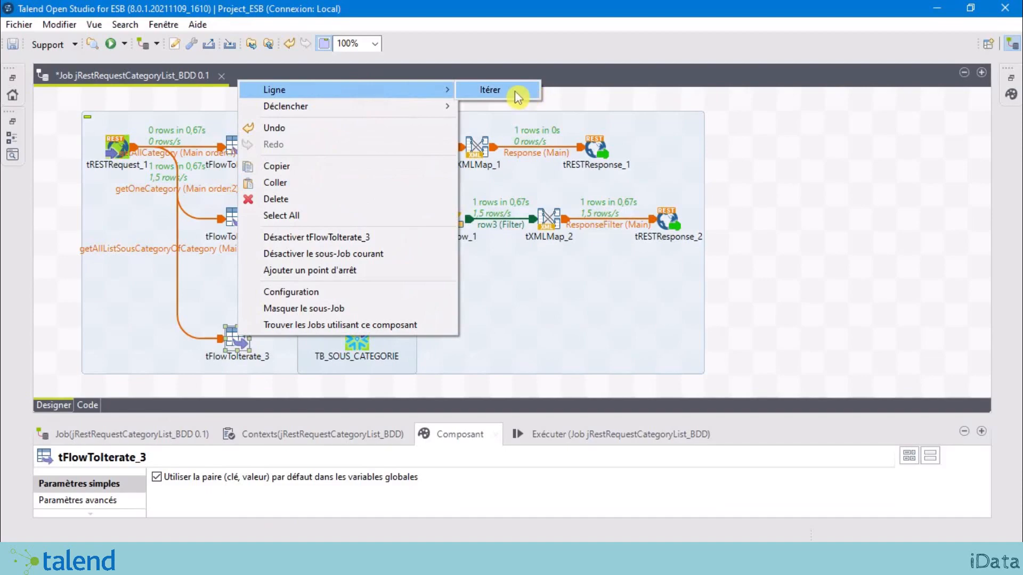
left_click(521, 92)
left_click(356, 339)
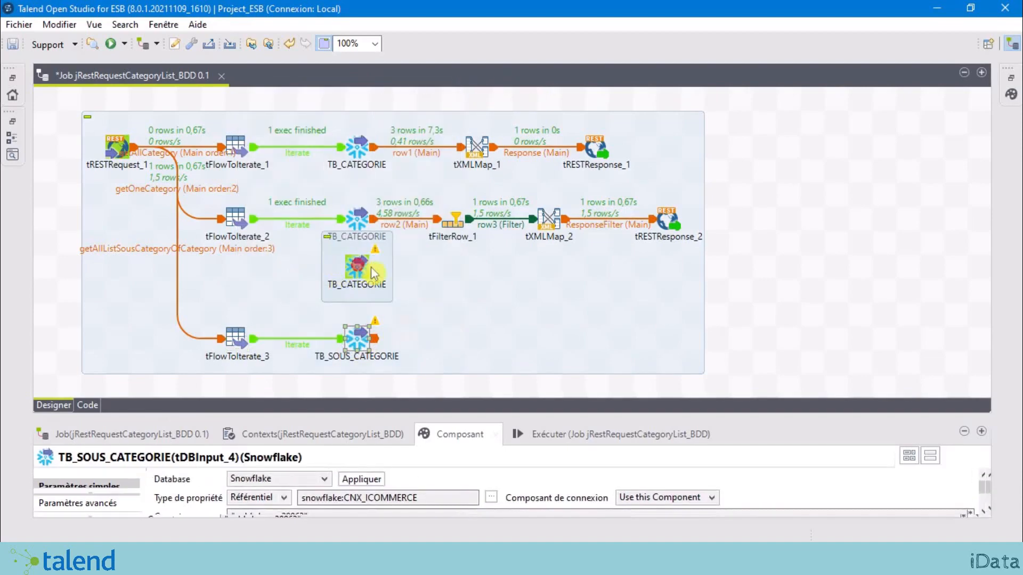
left_click_drag(357, 266, 453, 269)
left_click(804, 301)
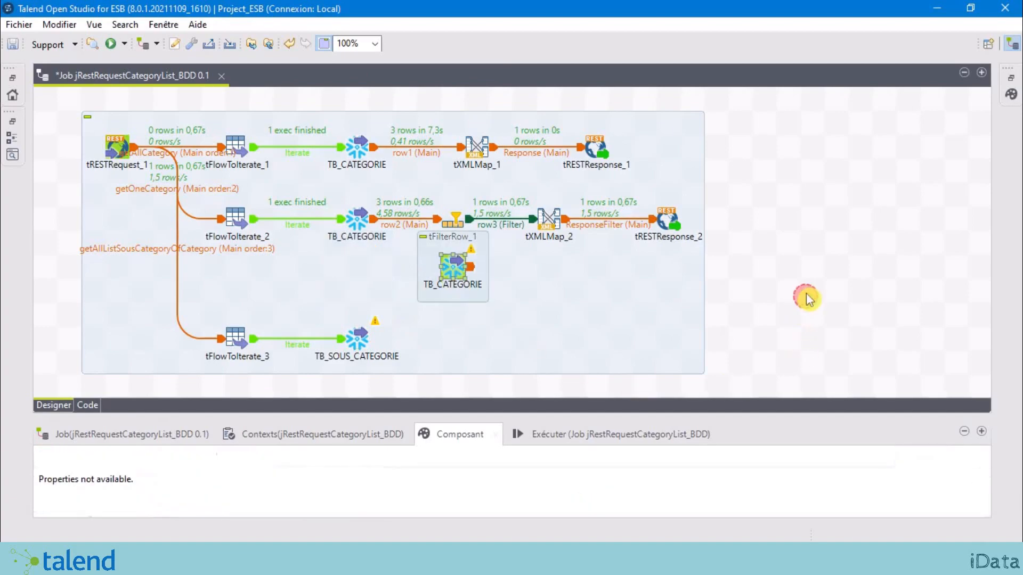
left_click(339, 343)
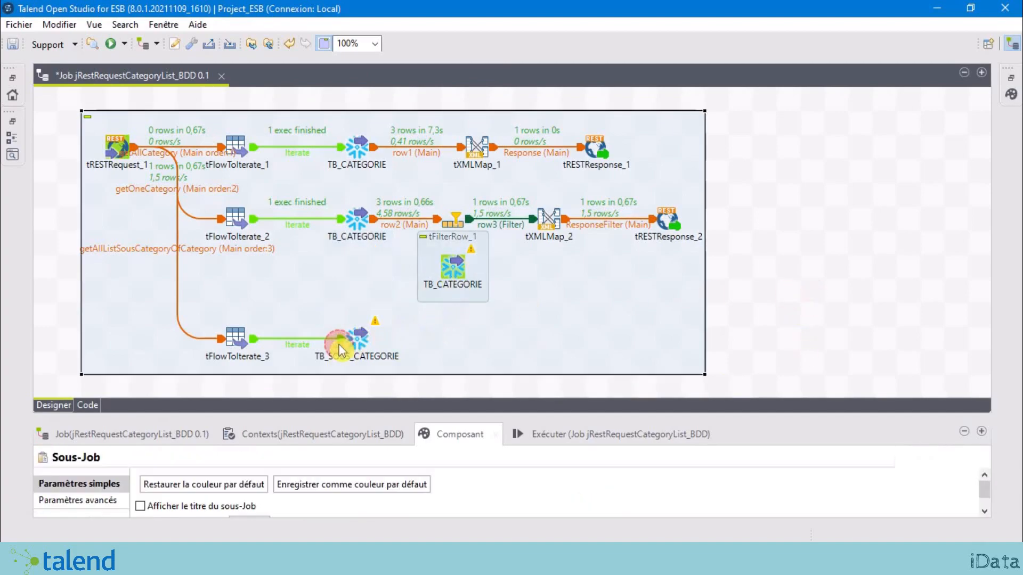
left_click(354, 339)
left_click(450, 261)
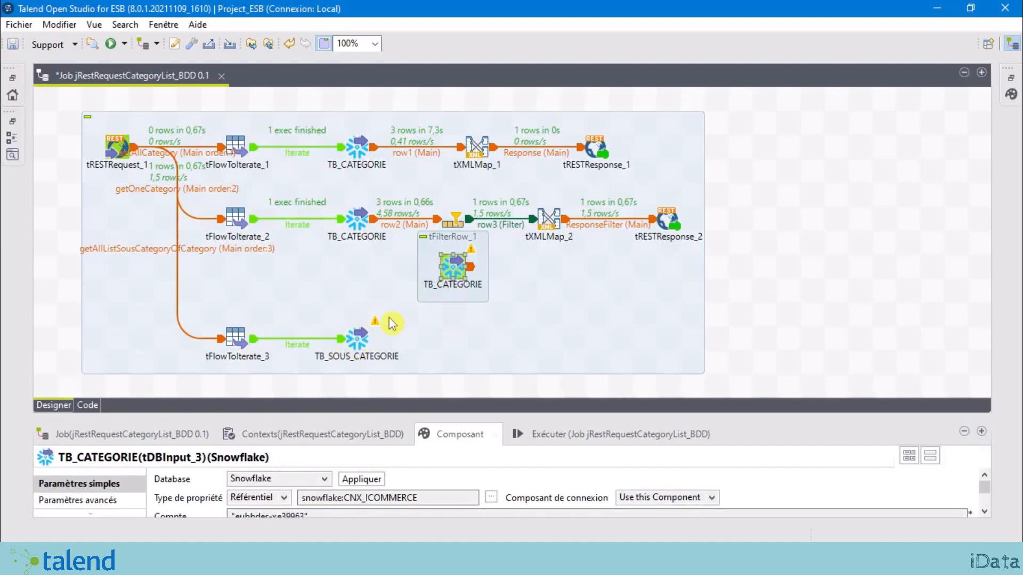
left_click(357, 339)
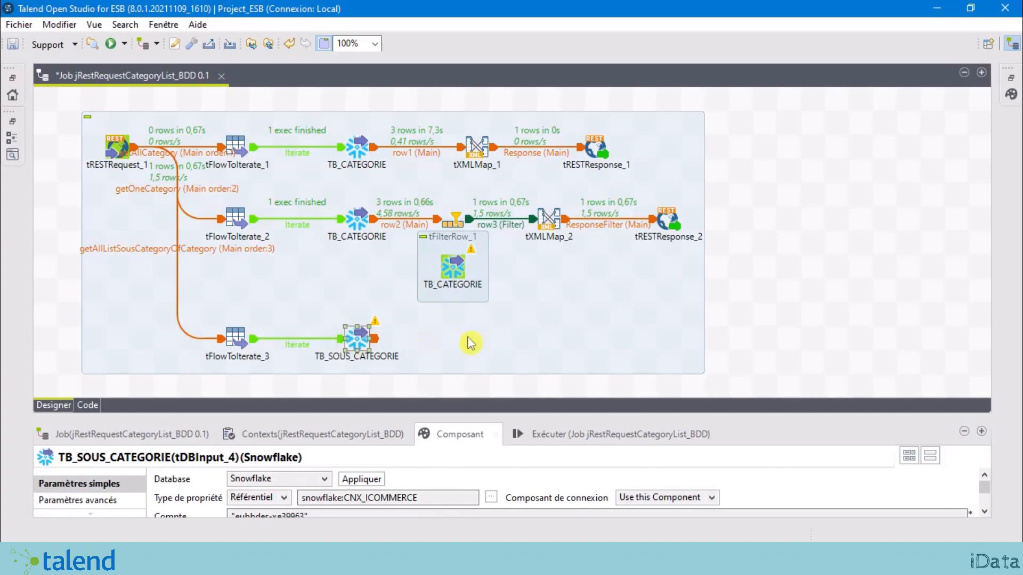
left_click(455, 275)
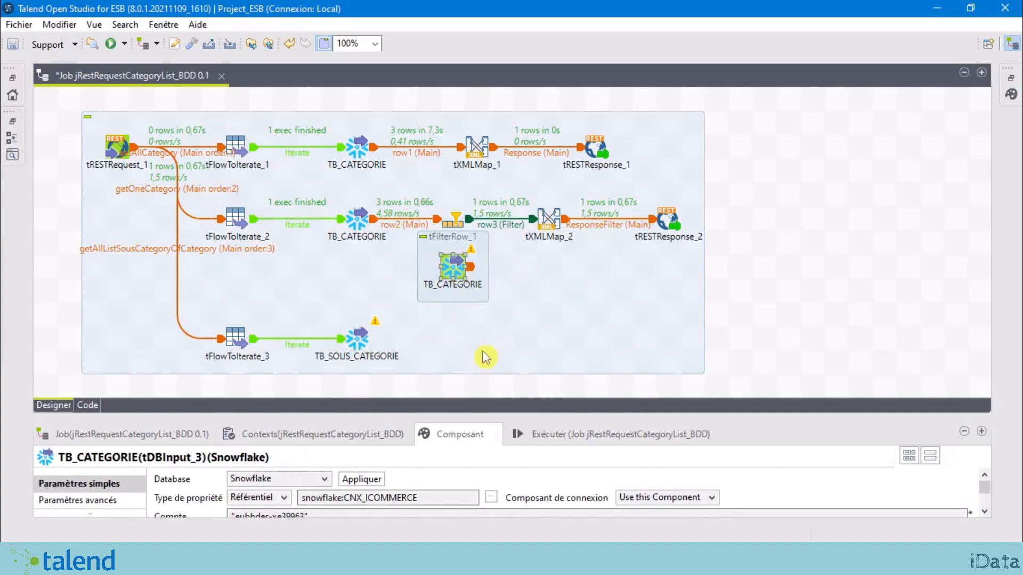
left_click(809, 286)
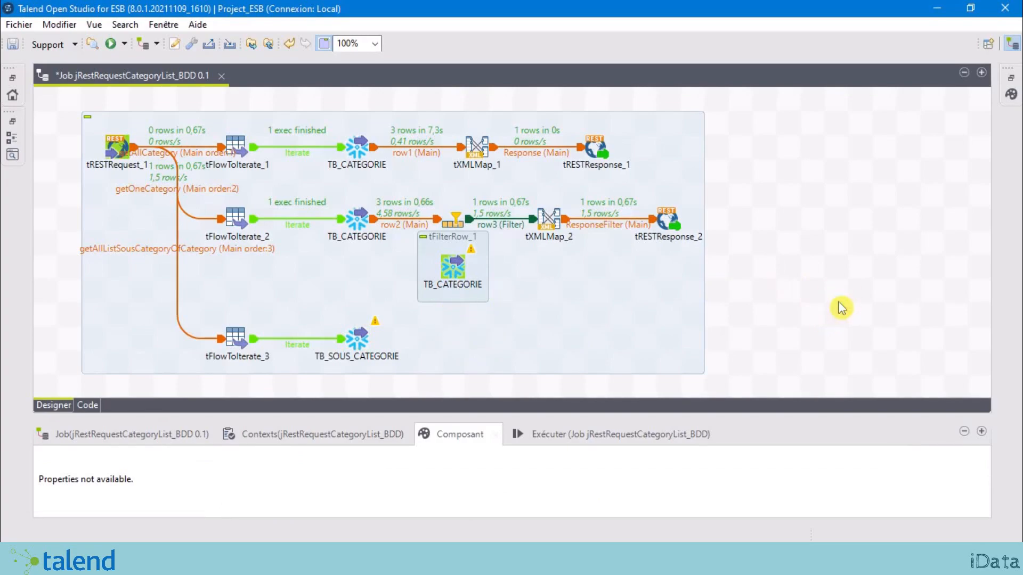
Step: Add a tJoin_1 component via 'tJoi' and place it beneath the loose TB_CATEGORIE input
type("tJ")
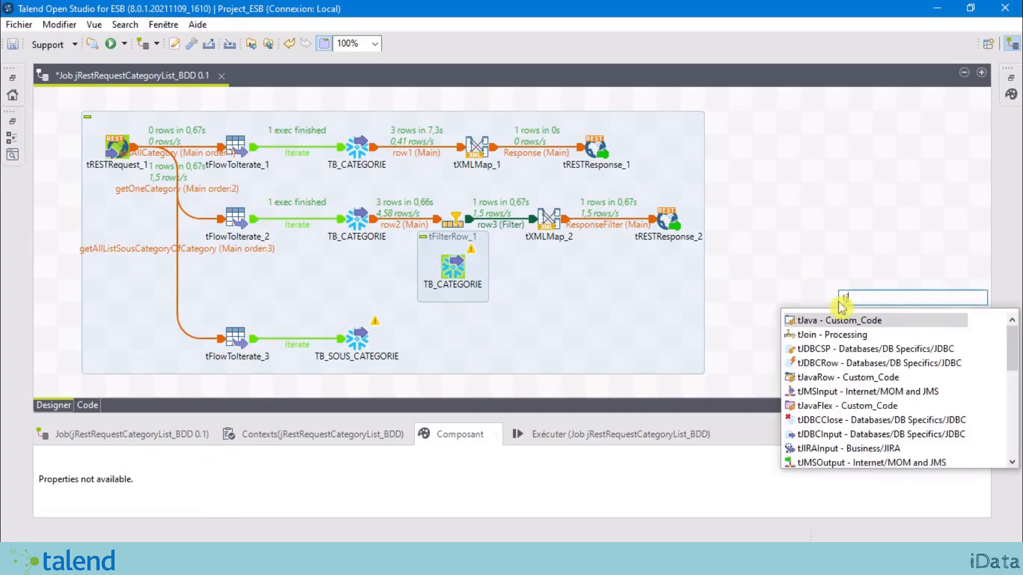
type("oi")
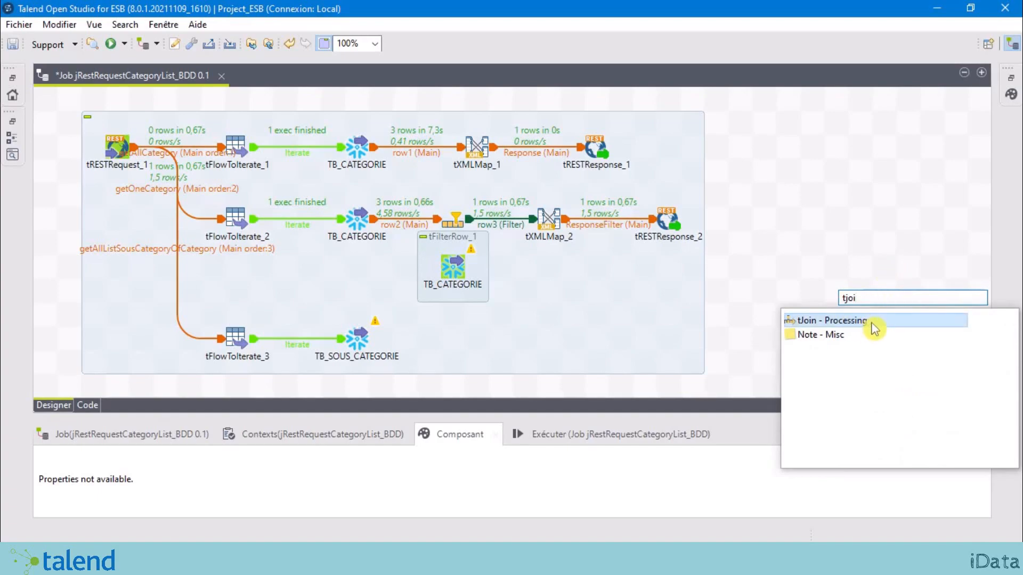
left_click(835, 321)
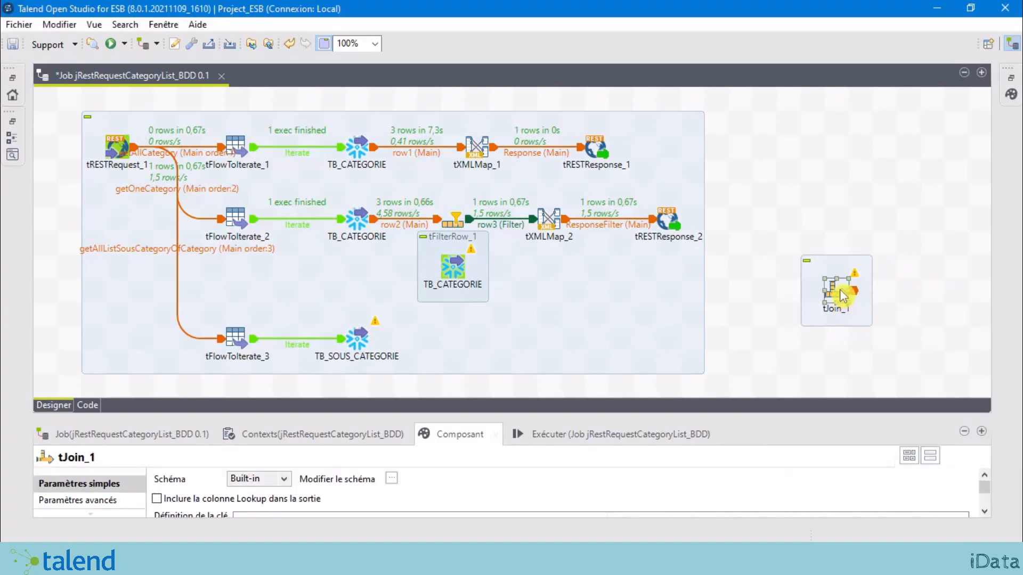
left_click_drag(842, 292, 458, 341)
left_click(924, 277)
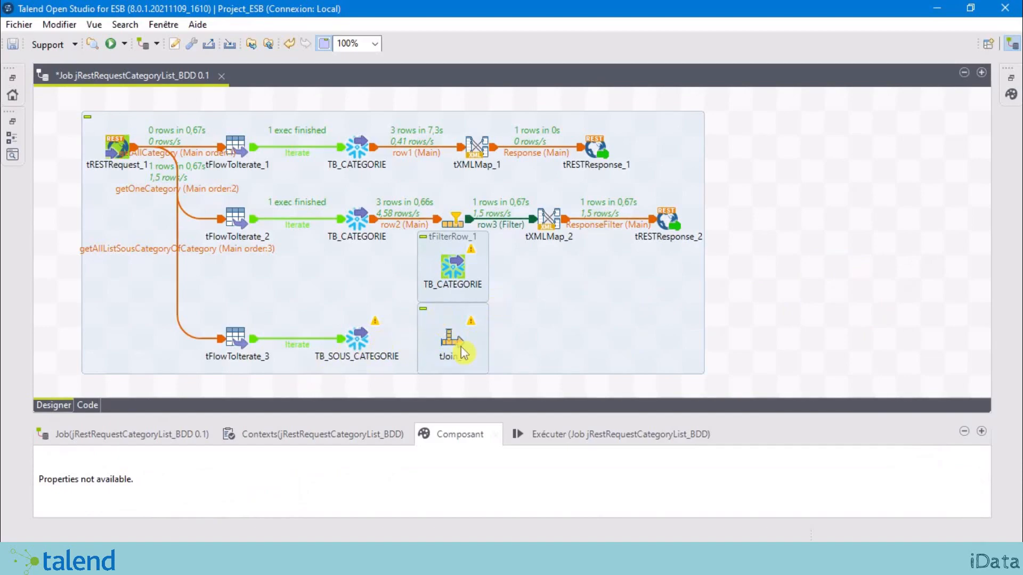
left_click(358, 339)
right_click(358, 340)
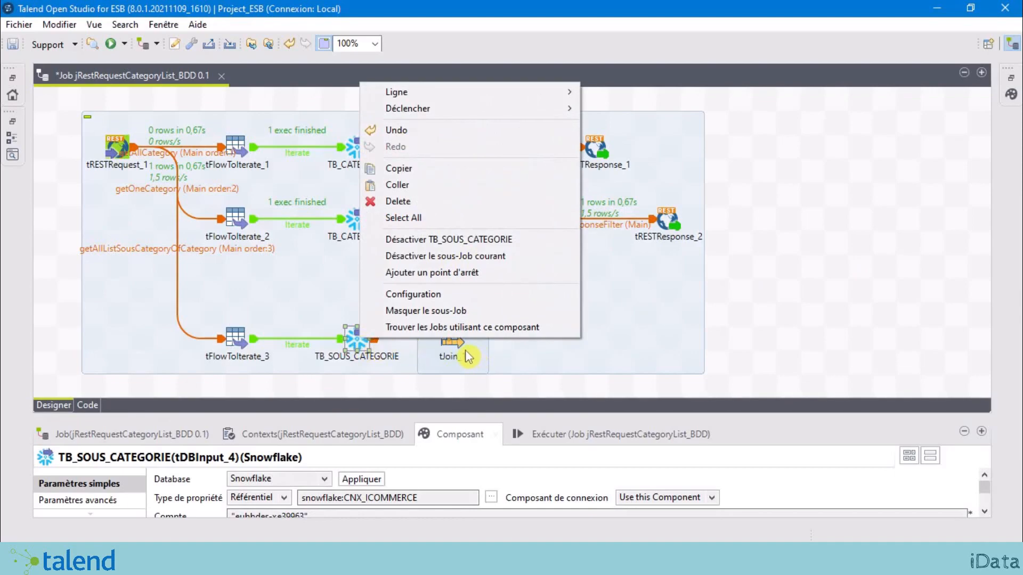
Step: Connect TB_SOUS_CATEGORIE to tJoin_1 as the row4 Main flow
right_click(356, 338)
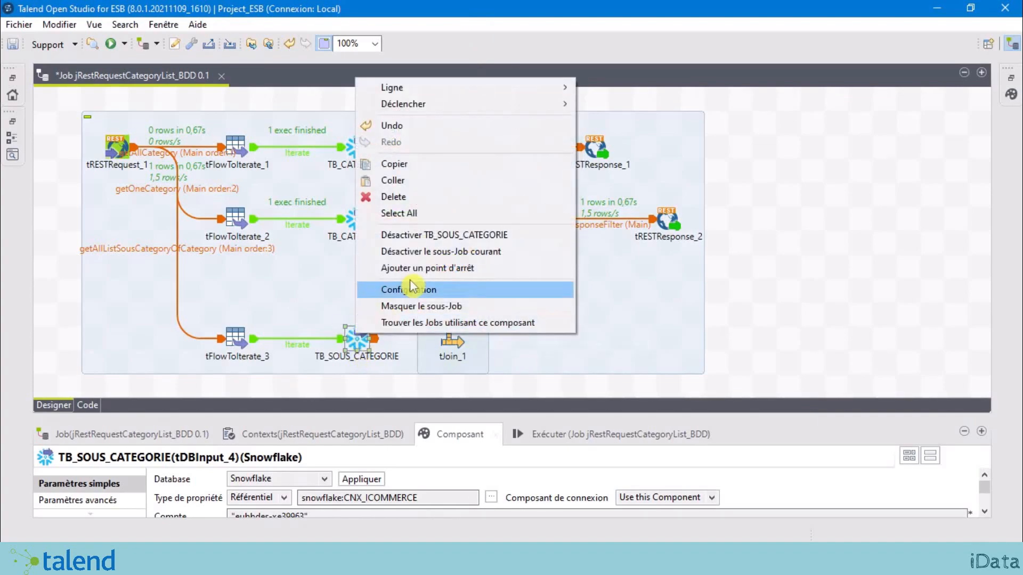
mouse_move(473, 89)
left_click(631, 89)
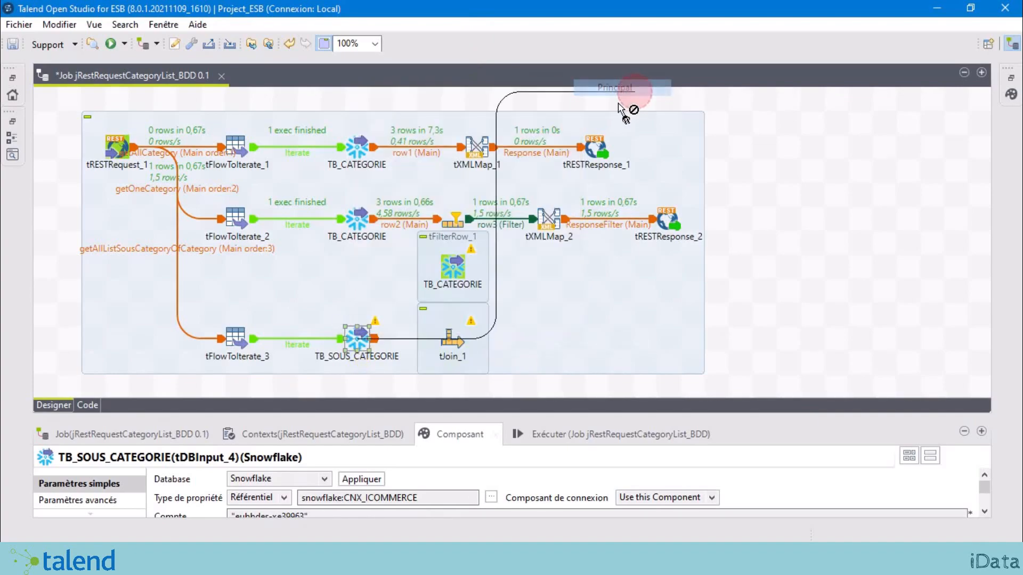
left_click(470, 331)
left_click(452, 346)
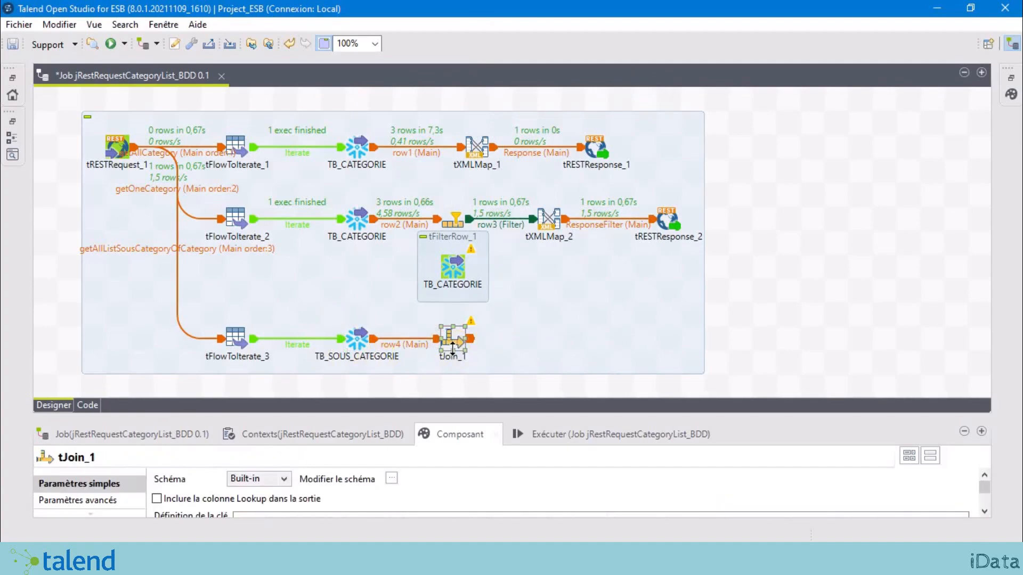
Step: Link TB_CATEGORIE into tJoin_1 as the row5 Lookup flow
left_click(456, 275)
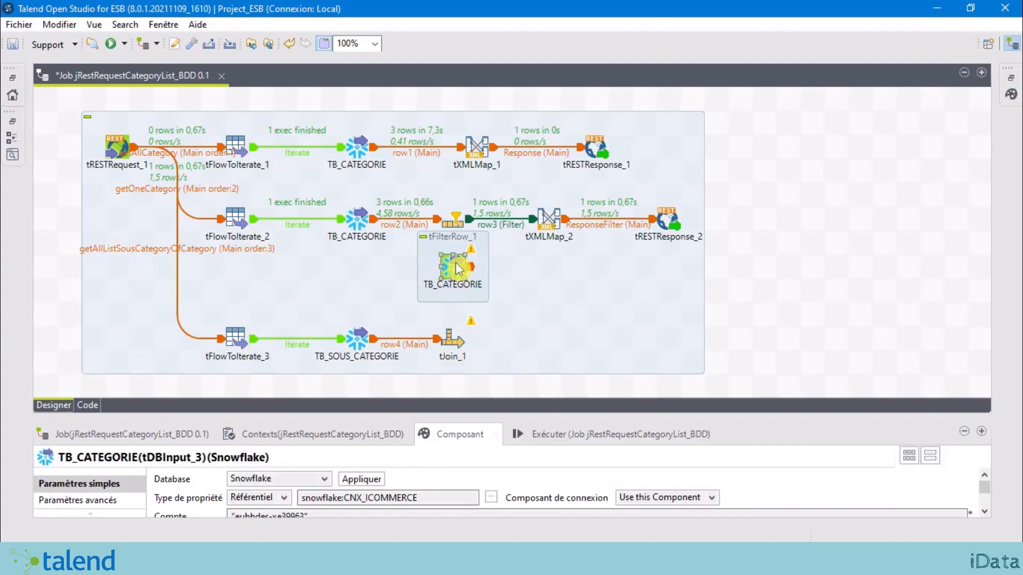
right_click(456, 264)
mouse_move(514, 277)
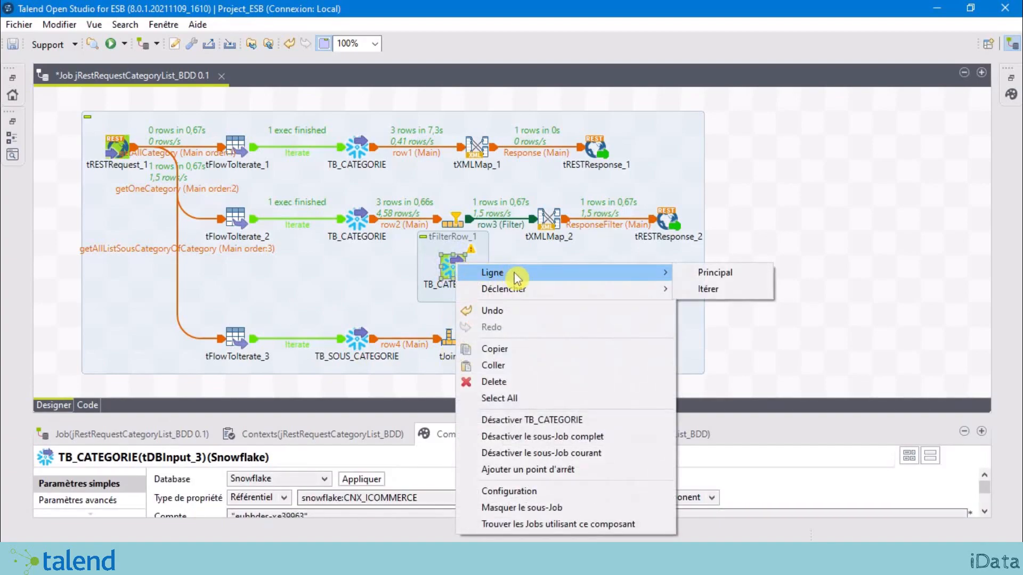
left_click(725, 280)
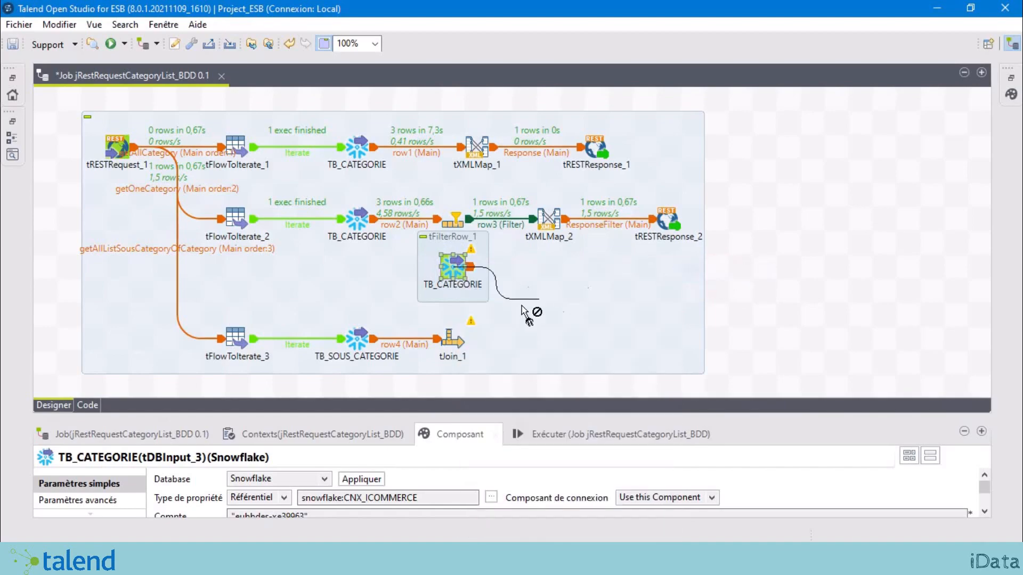
left_click(453, 343)
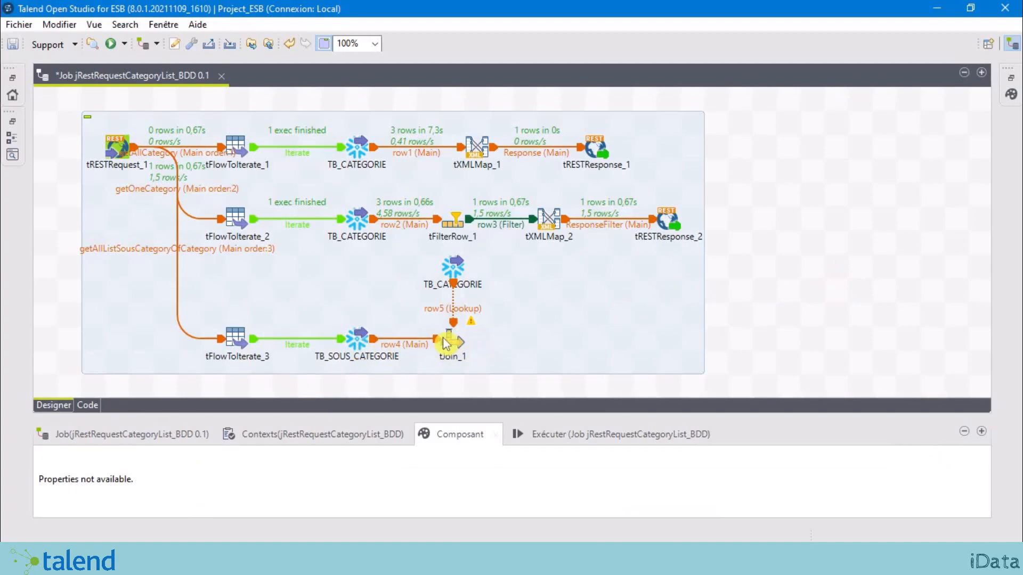
left_click(446, 292)
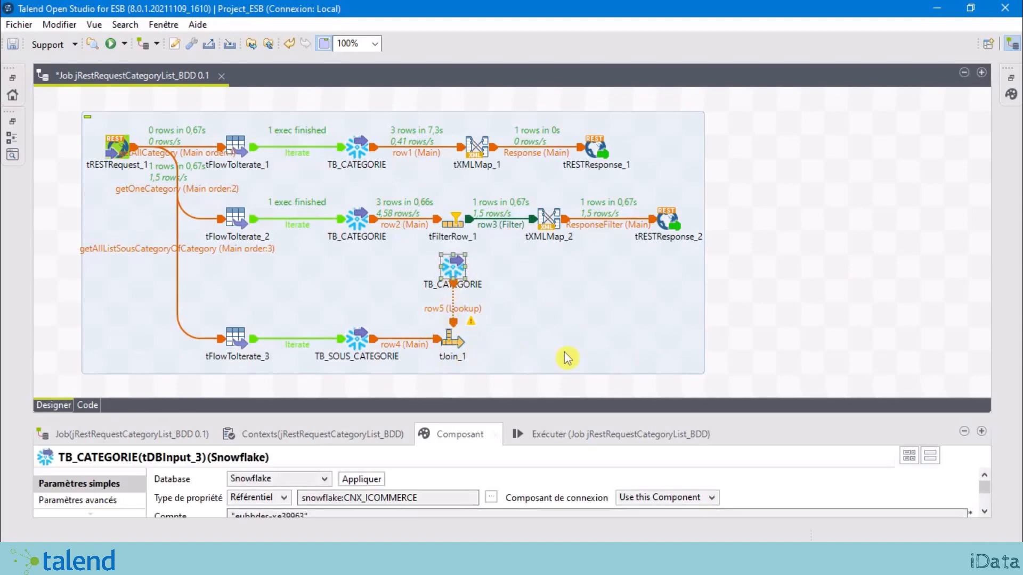
left_click(804, 306)
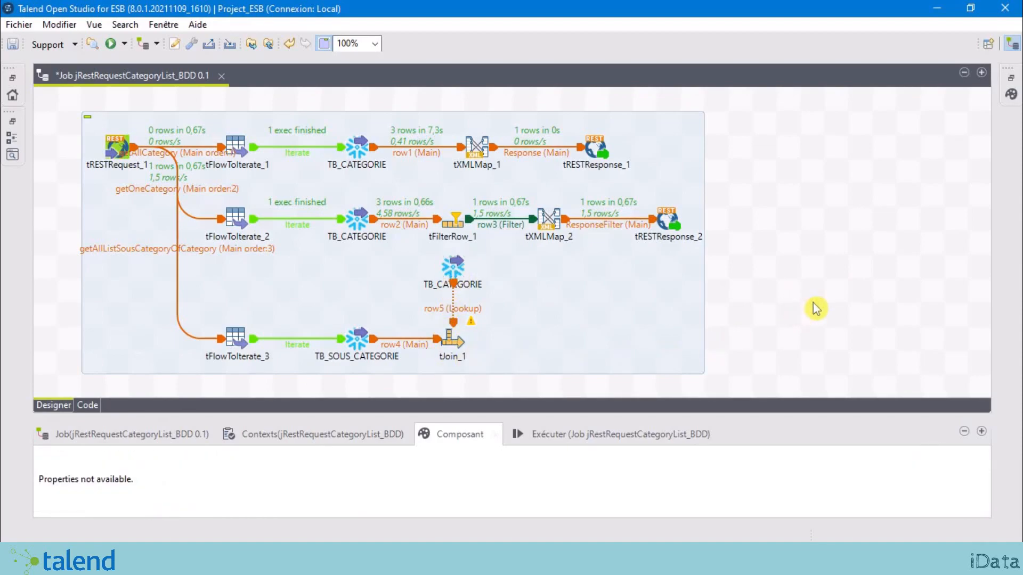
left_click(455, 349)
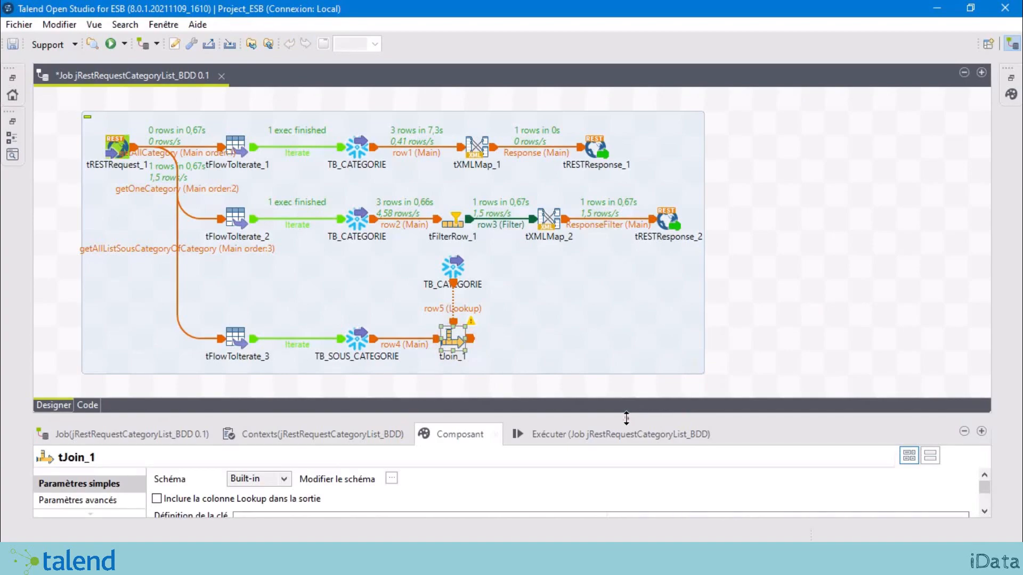
Step: Add a tJoin_1 key pair matching input CD_CATEGORIE to lookup row5.CD_CATEGORIE
left_click_drag(626, 419, 669, 199)
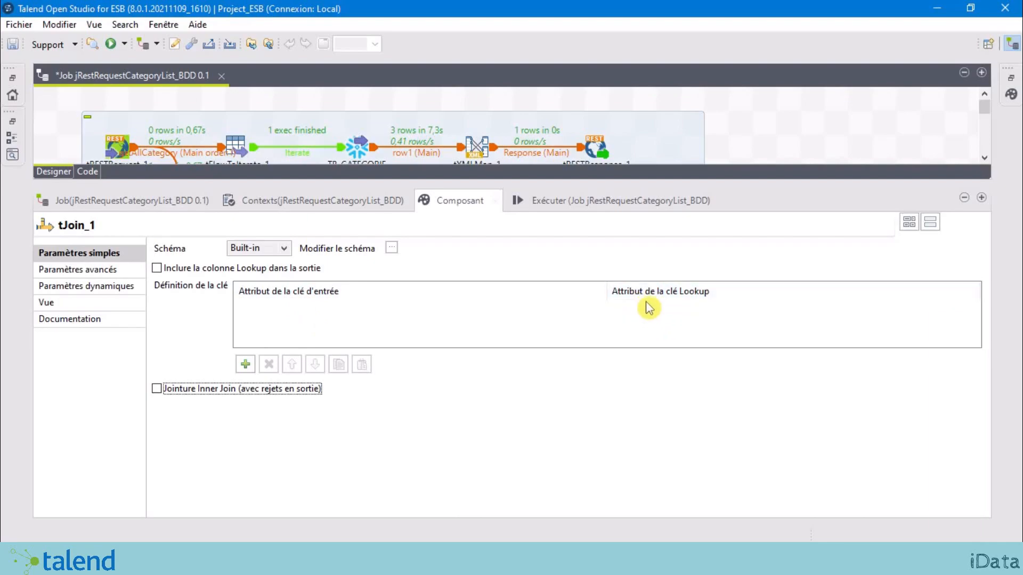
left_click(246, 368)
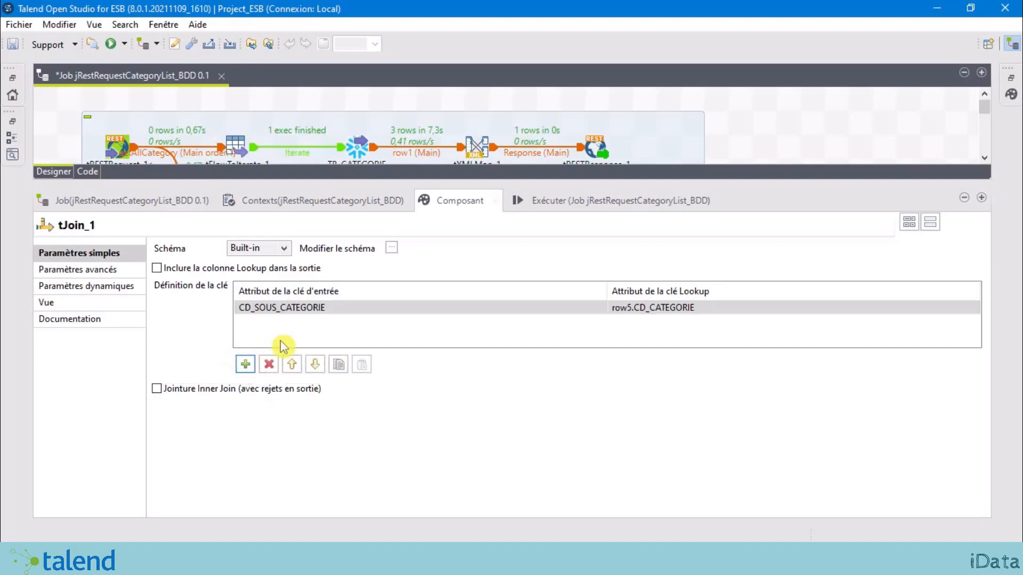
left_click(452, 313)
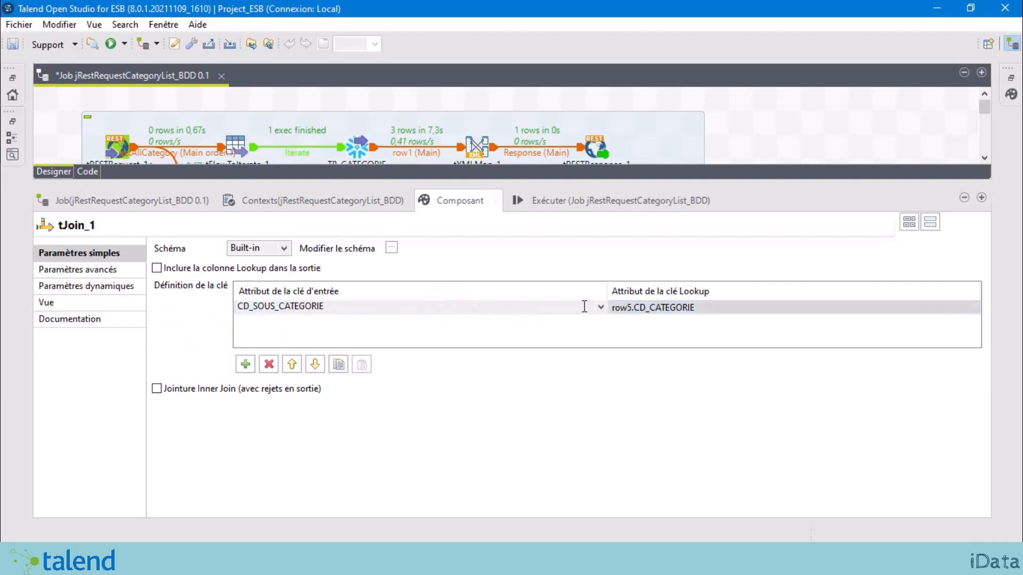
left_click(600, 309)
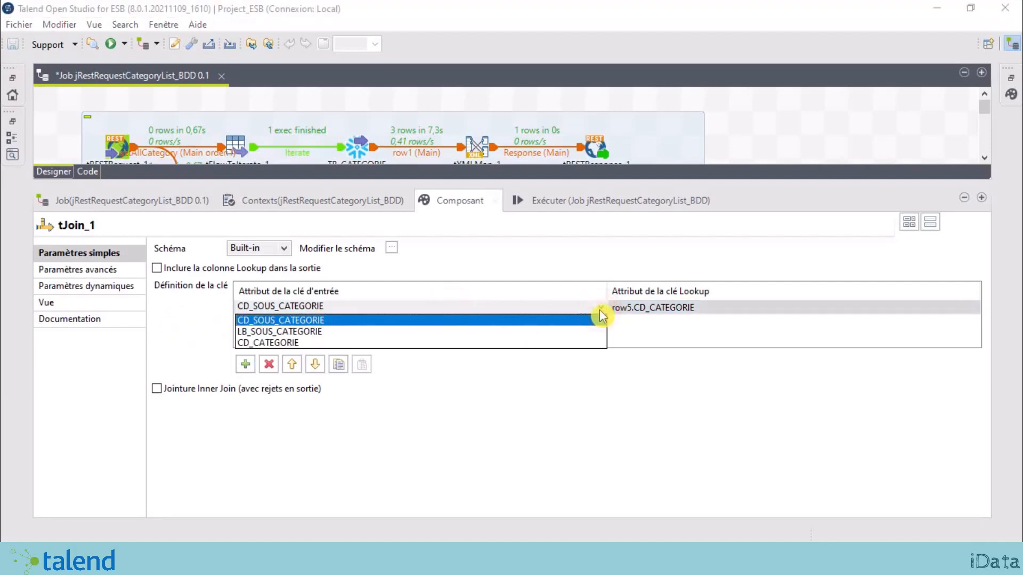
left_click(307, 344)
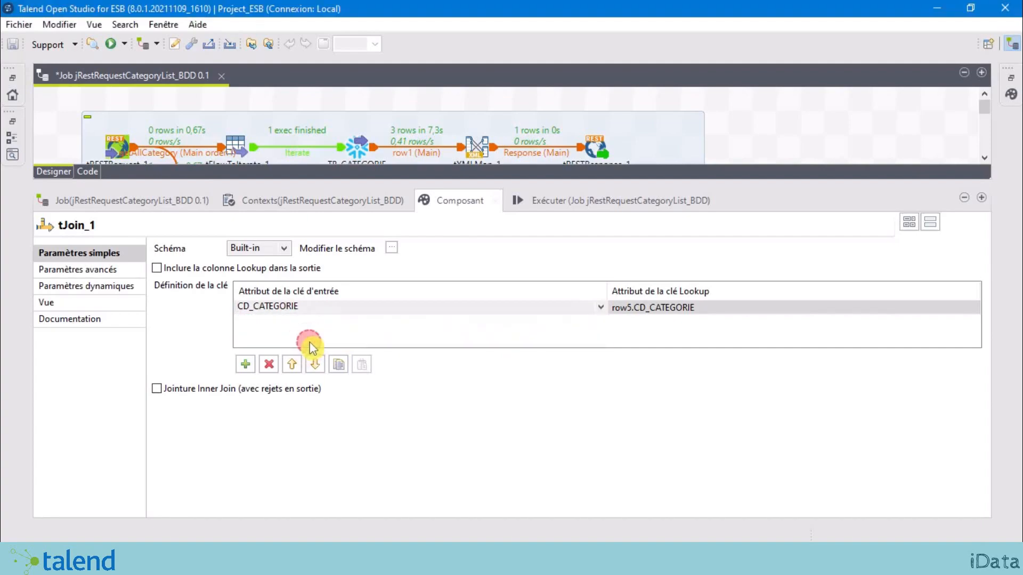
left_click(335, 337)
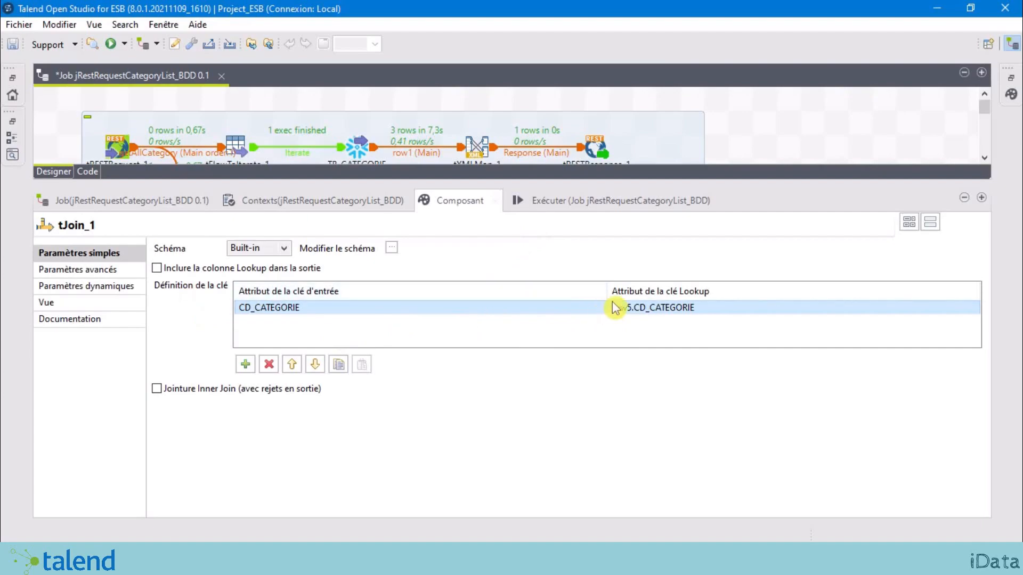
left_click_drag(607, 288, 540, 288)
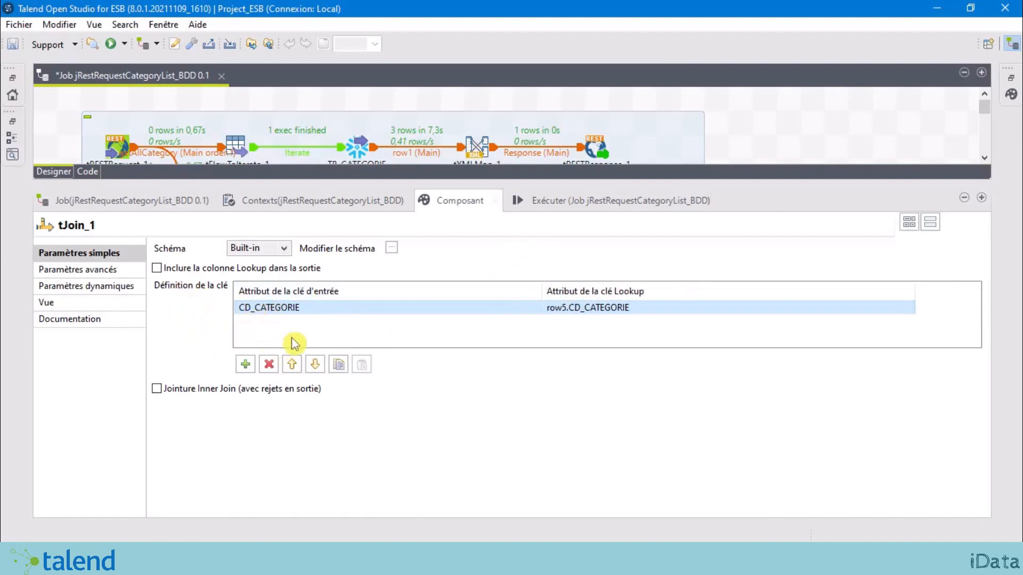
left_click(475, 333)
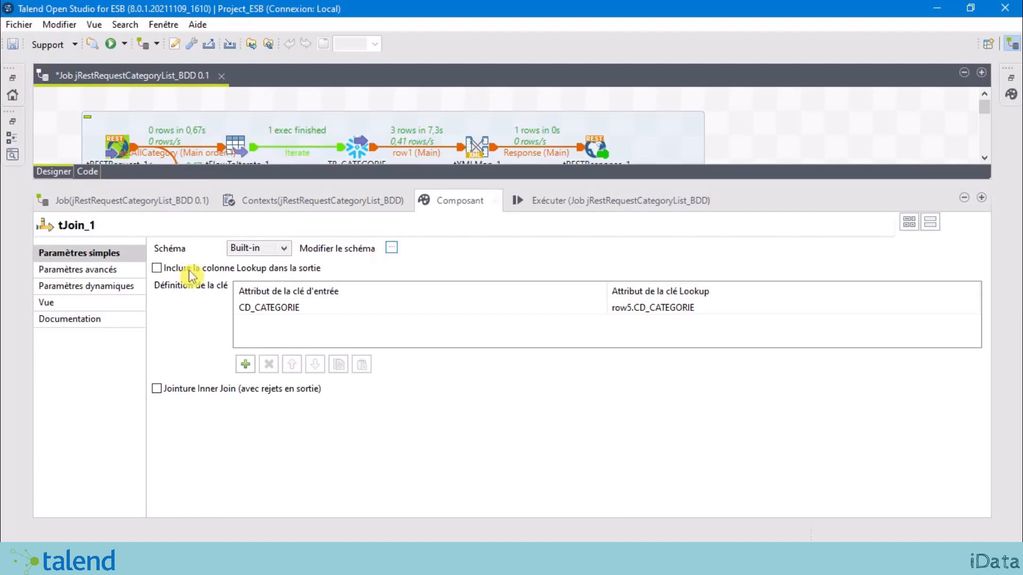
Step: In tJoin_1's schema editor, copy CD_SOUS_CATEGORIE, LB_SOUS_CATEGORIE and CD_CATEGORIE from tDBInput_4 to the output
left_click(391, 248)
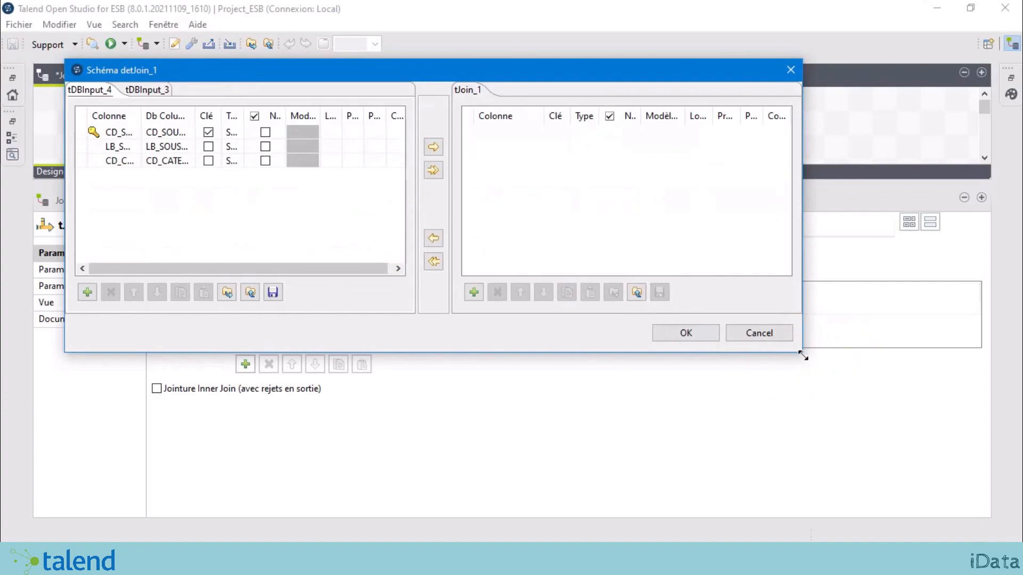
left_click_drag(802, 356, 867, 409)
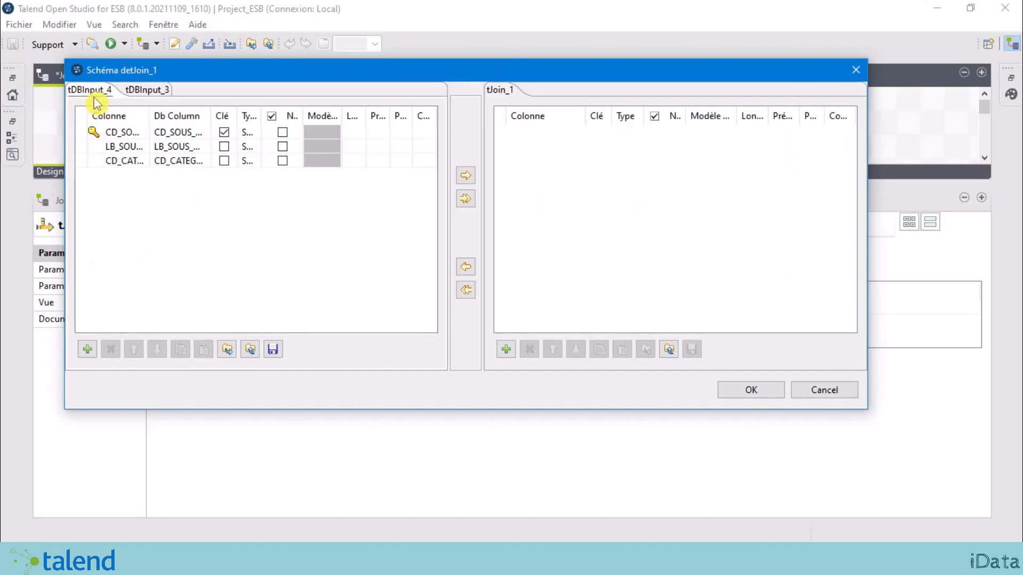
left_click(145, 90)
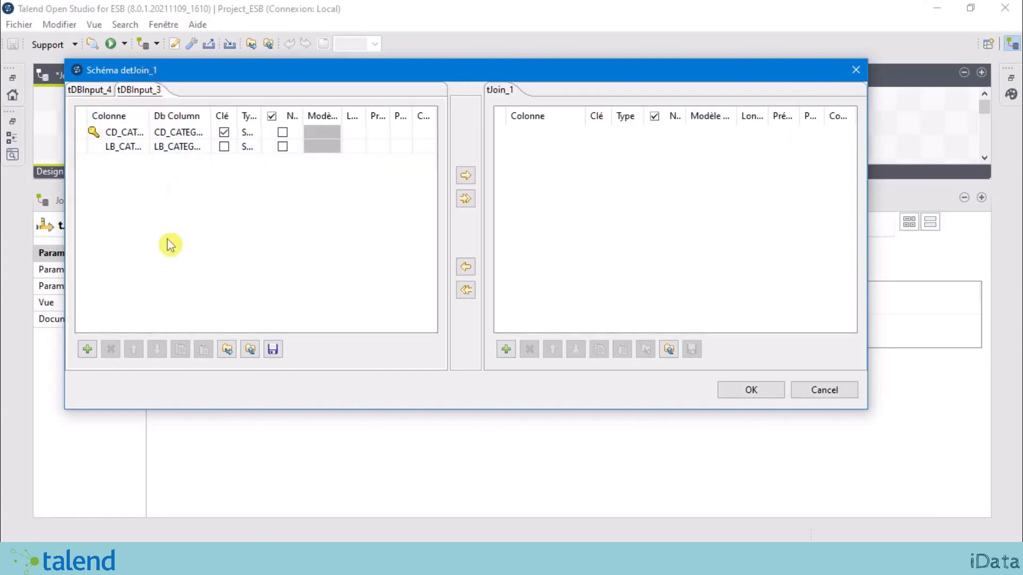
left_click(102, 91)
left_click_drag(149, 115, 219, 116)
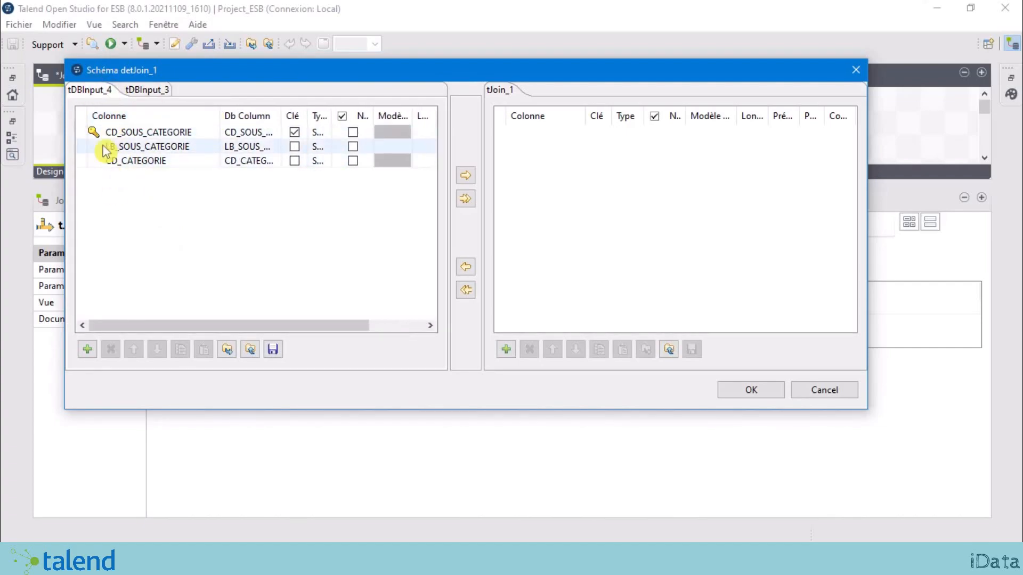
left_click(142, 92)
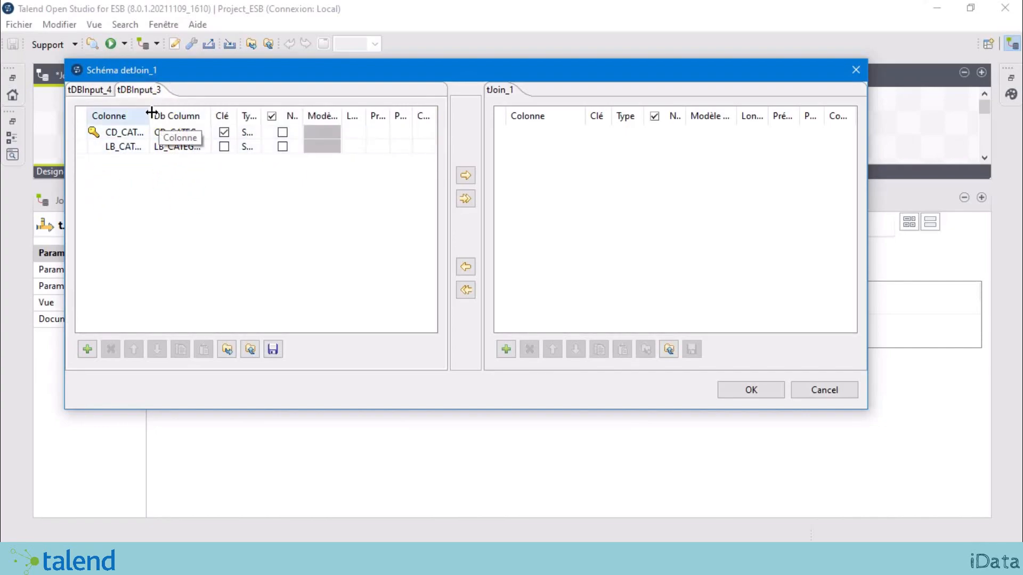
left_click_drag(151, 114, 199, 114)
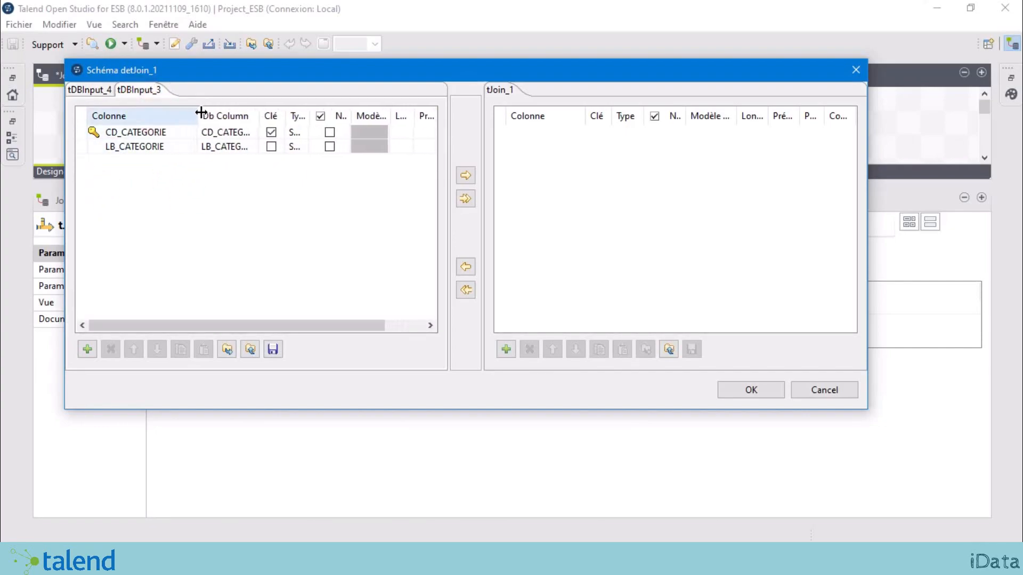
left_click(75, 90)
left_click(93, 133)
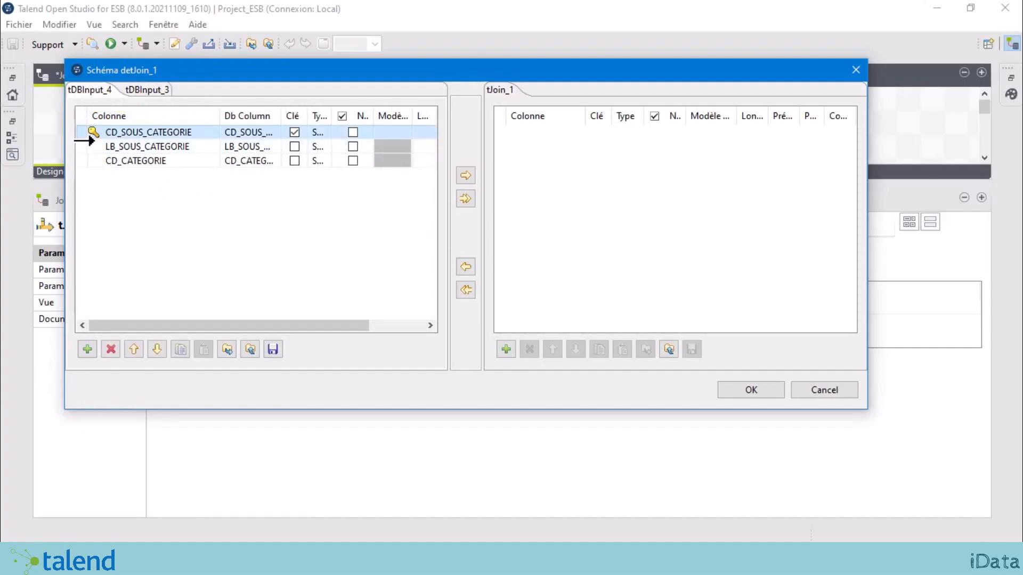
left_click_drag(95, 141, 97, 168)
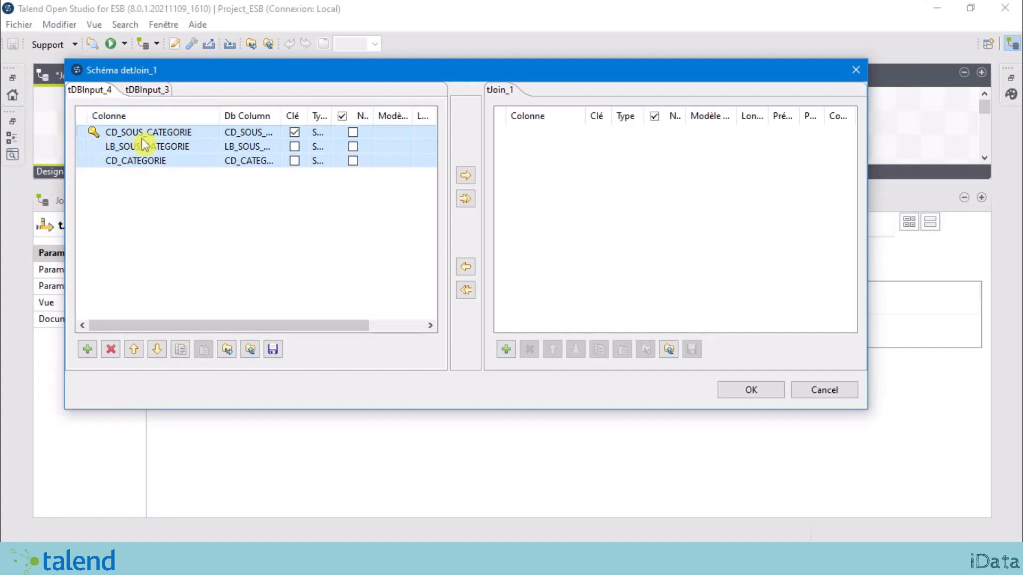
left_click(115, 196)
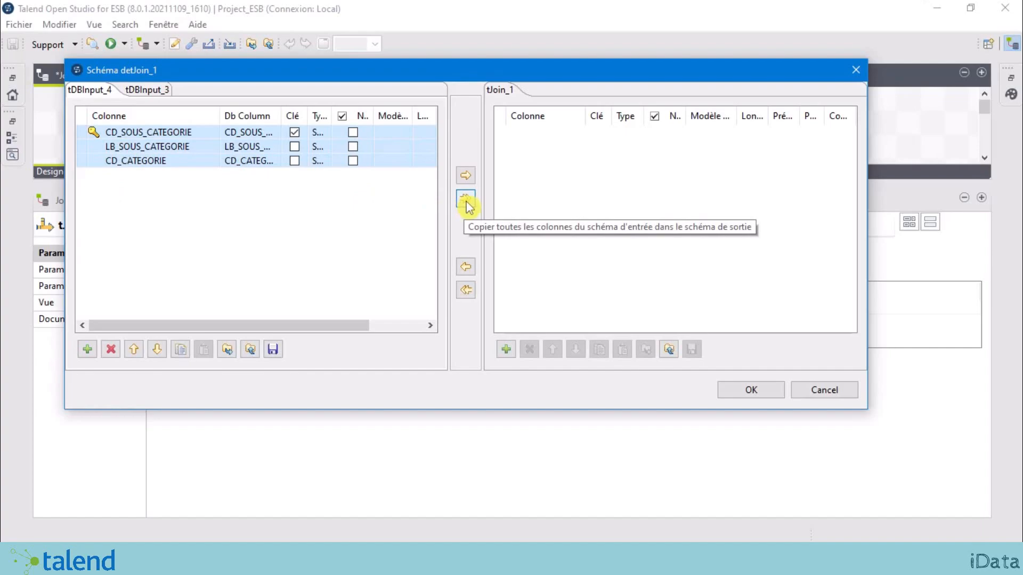
left_click(467, 201)
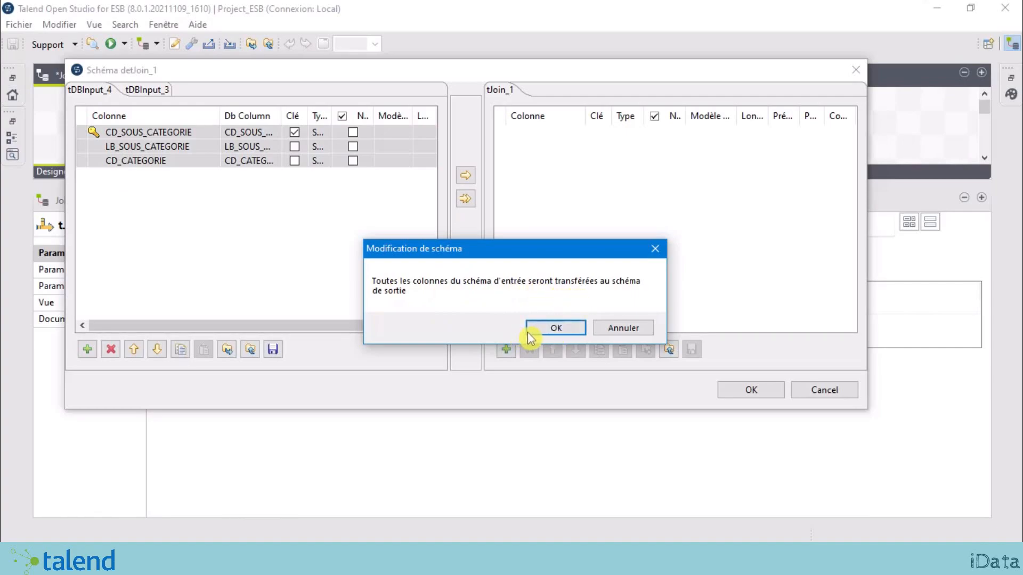
left_click(553, 329)
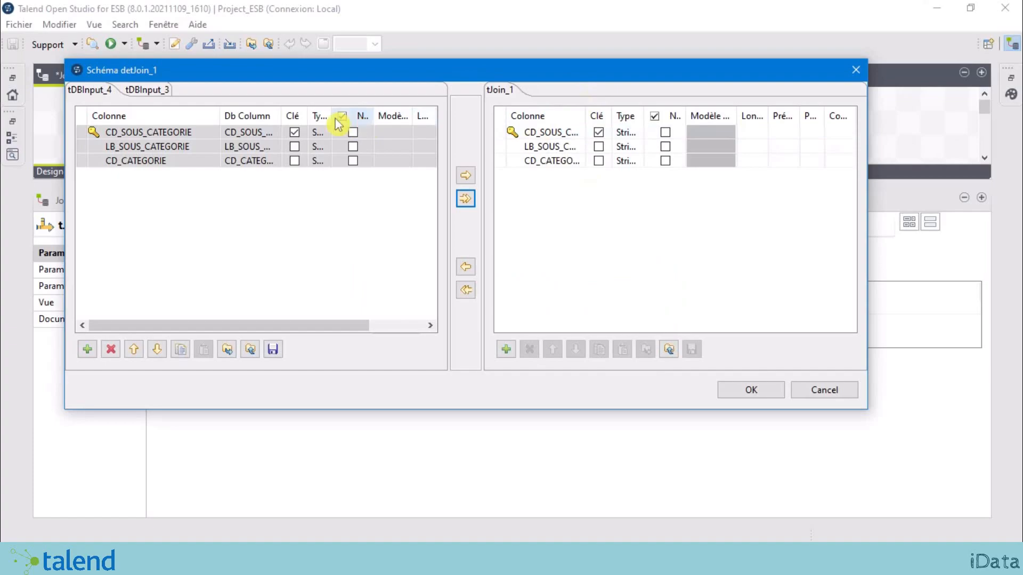
Step: Add LB_CATEGORIE from tDBInput_3 to the output schema and apply it
left_click(147, 89)
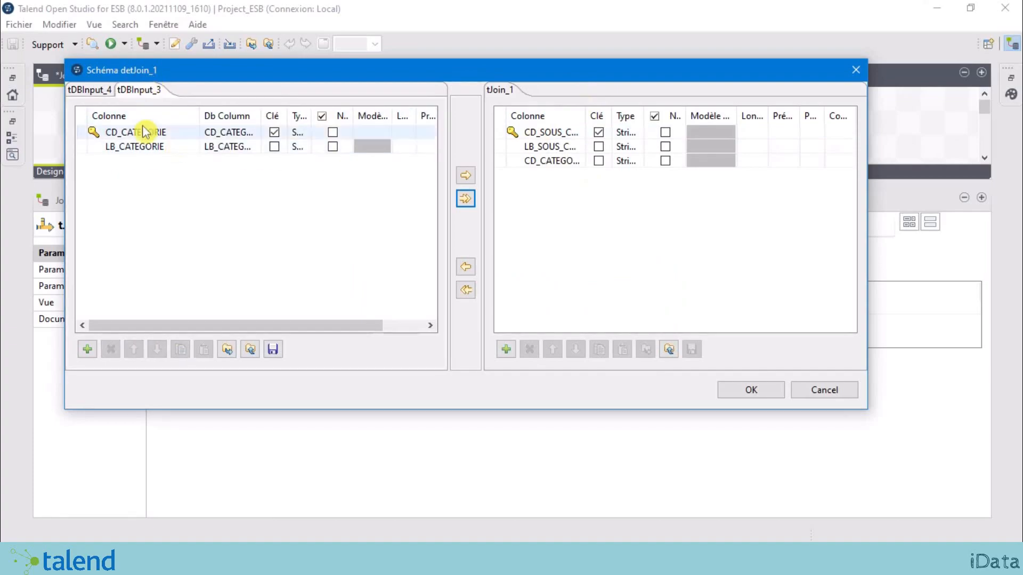
left_click(85, 148)
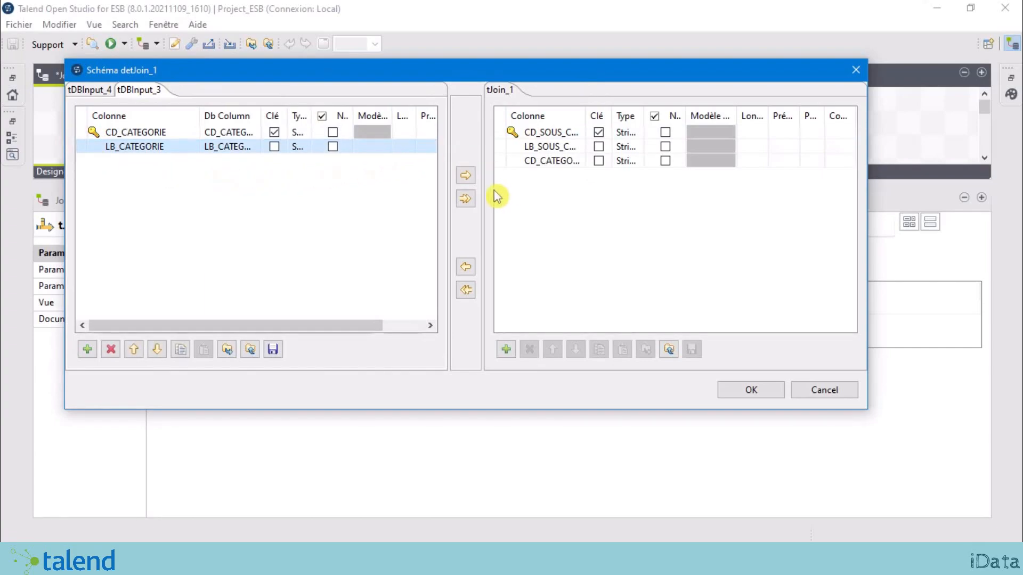
left_click(465, 177)
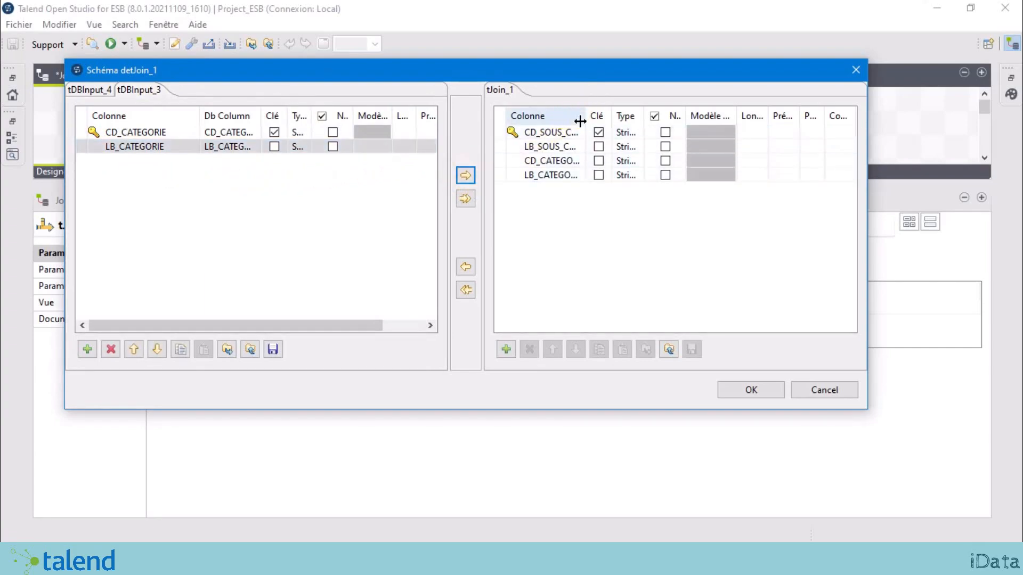
left_click_drag(583, 118, 638, 115)
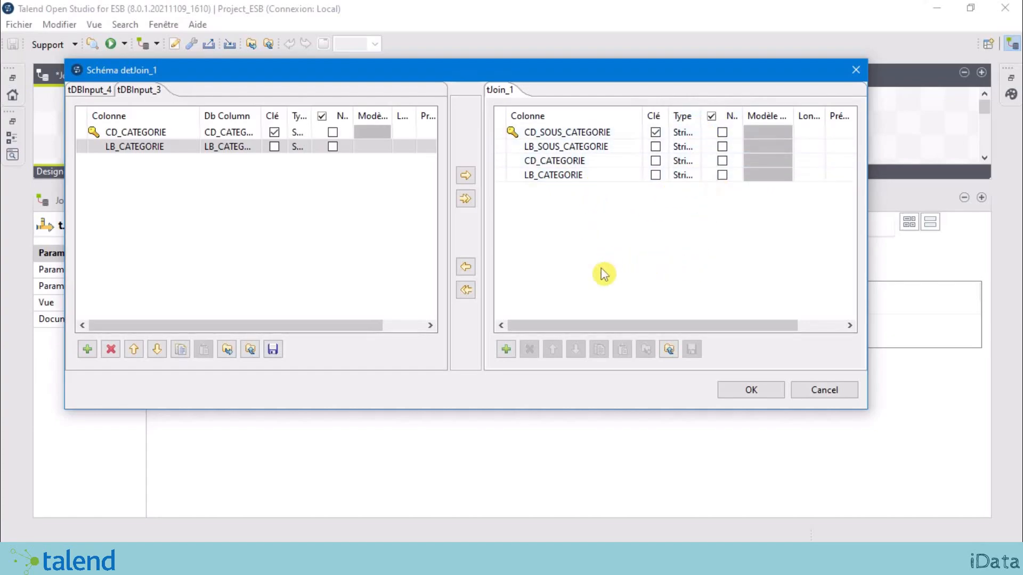
left_click(751, 390)
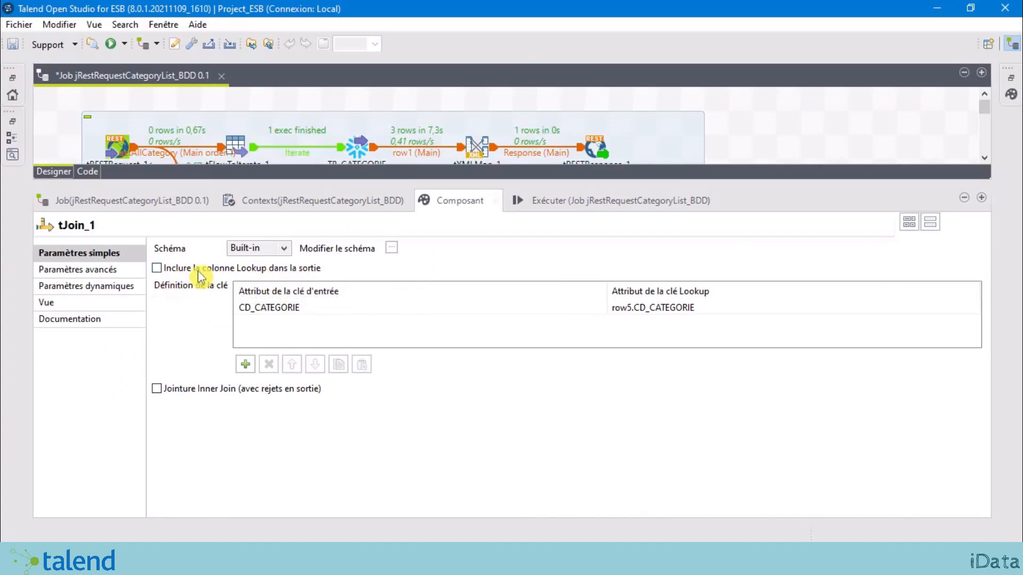
Step: Include lookup columns in tJoin_1's output, mapping LB_CATEGORIE to row5.LB_CATEGORIE
left_click(156, 269)
left_click(157, 270)
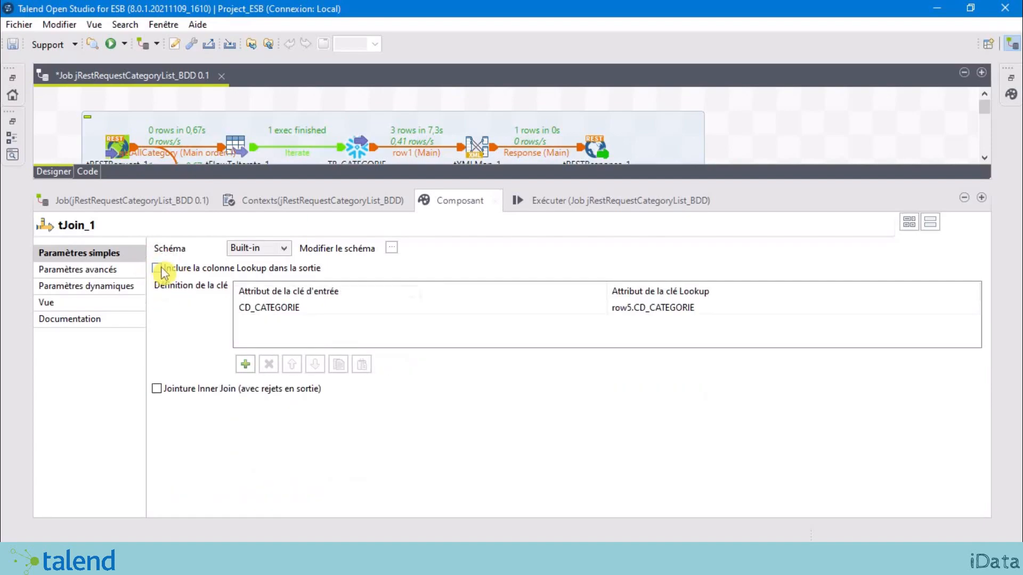
left_click(158, 269)
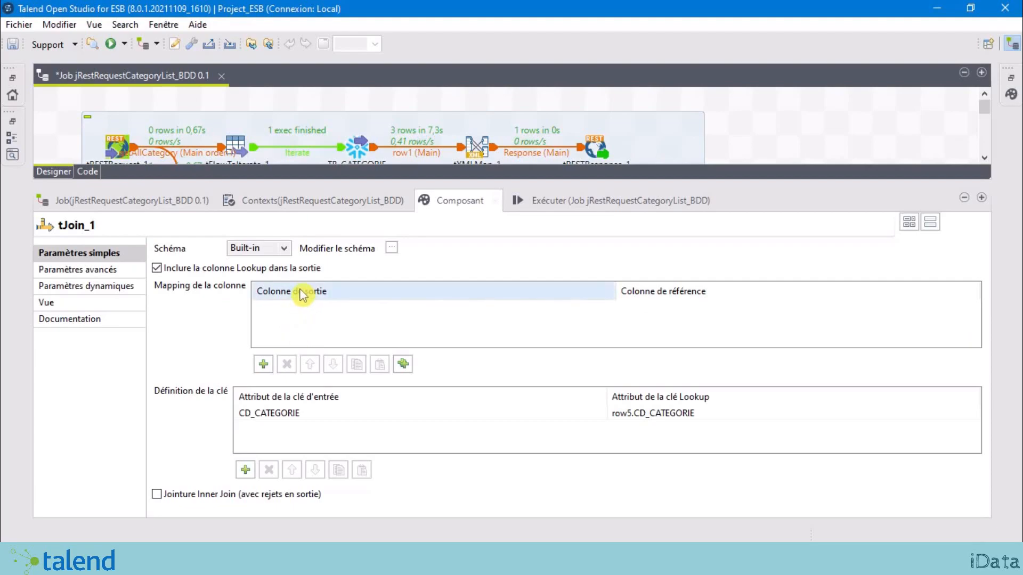
left_click(264, 368)
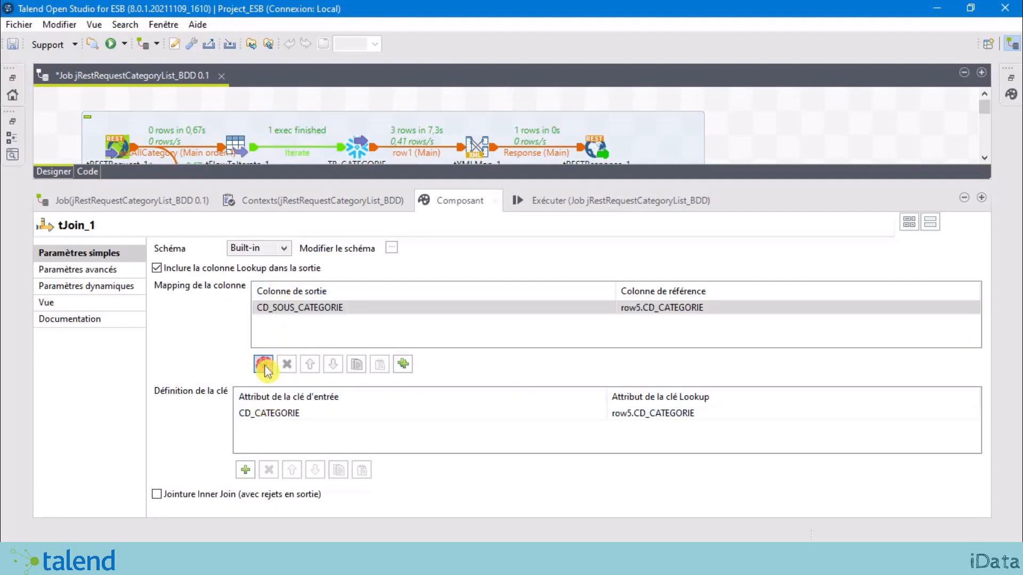
left_click(405, 309)
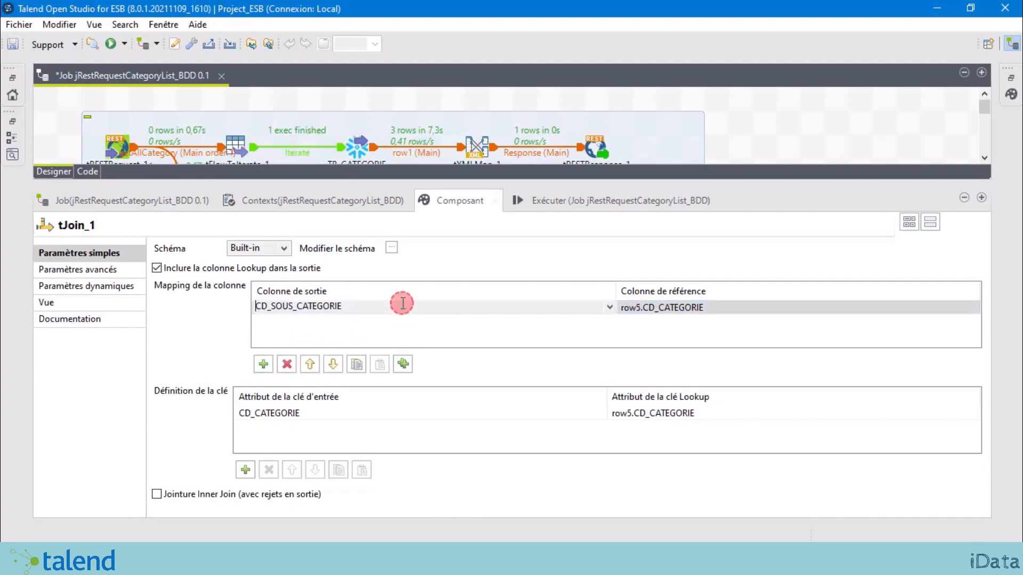
left_click(610, 311)
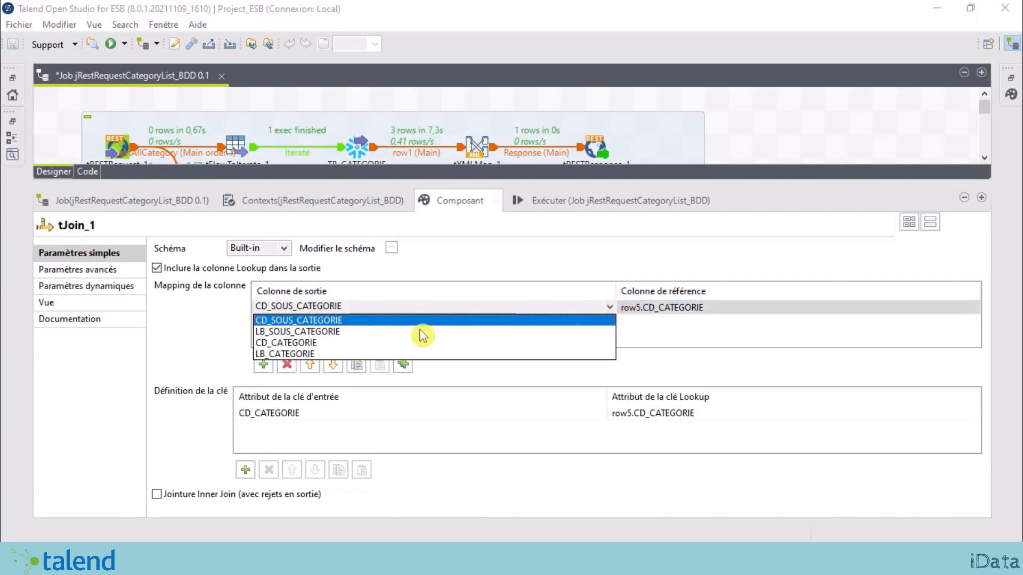
left_click(314, 355)
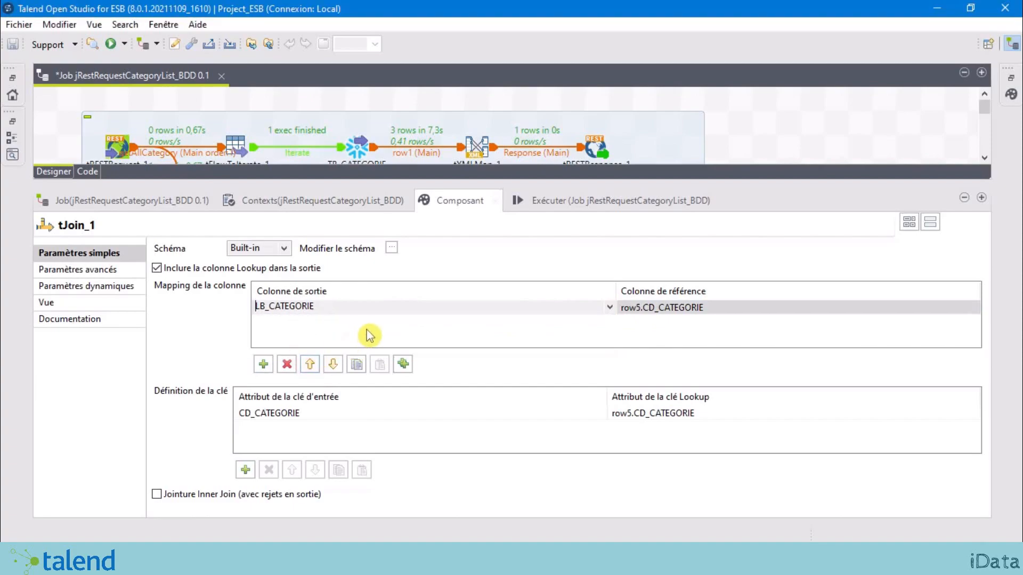
left_click(679, 309)
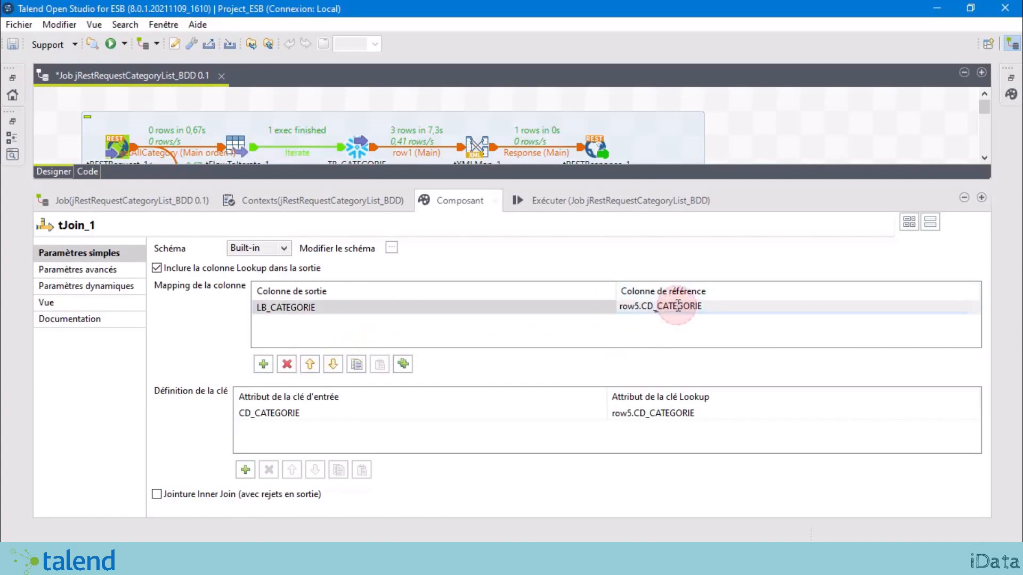
left_click(977, 307)
left_click(646, 333)
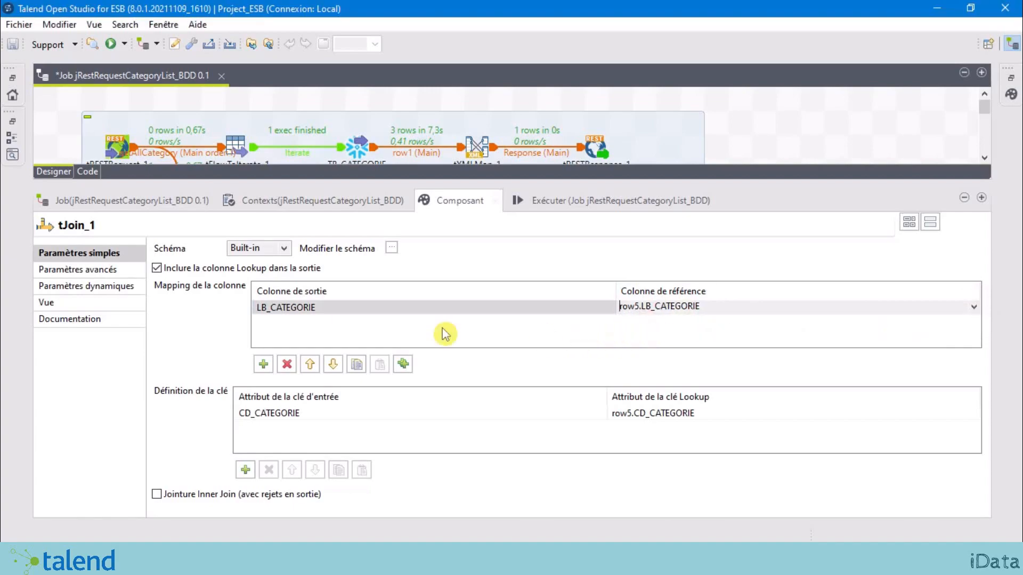
left_click(716, 307)
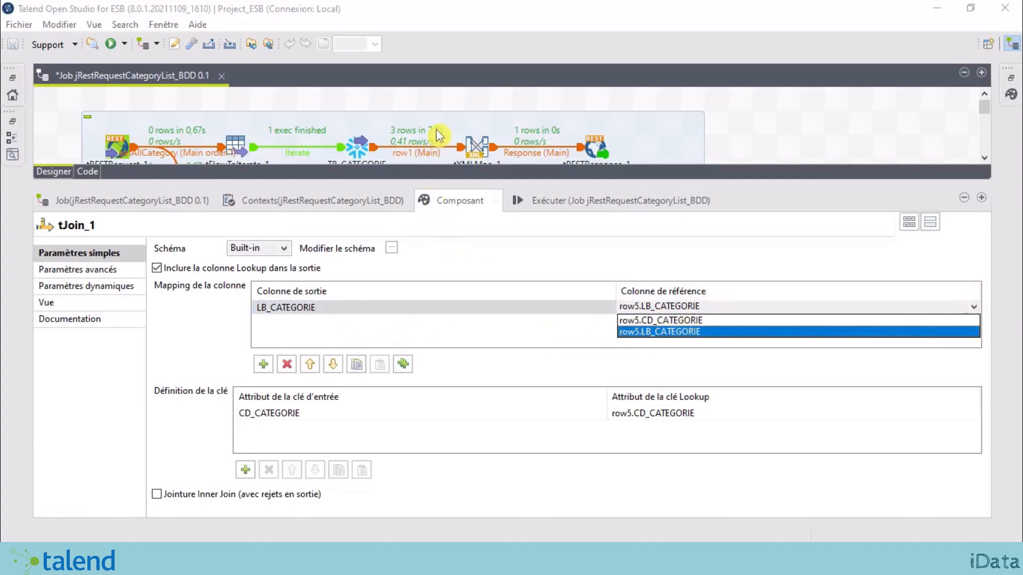
scroll(441, 158, "down", 2)
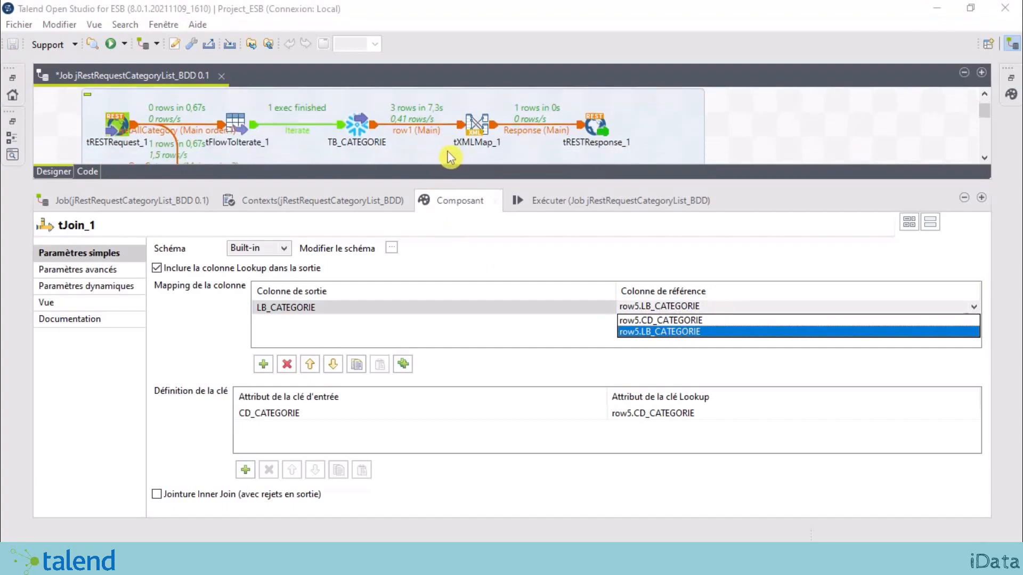
left_click(437, 185)
Step: Make tJoin_1 an inner join with rejects
left_click_drag(437, 184, 446, 331)
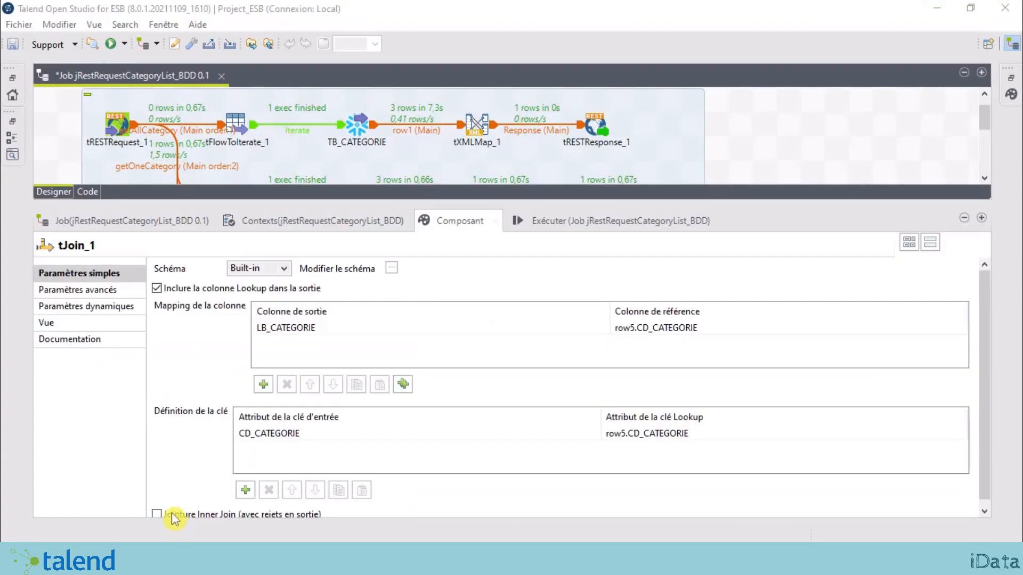
left_click(172, 516)
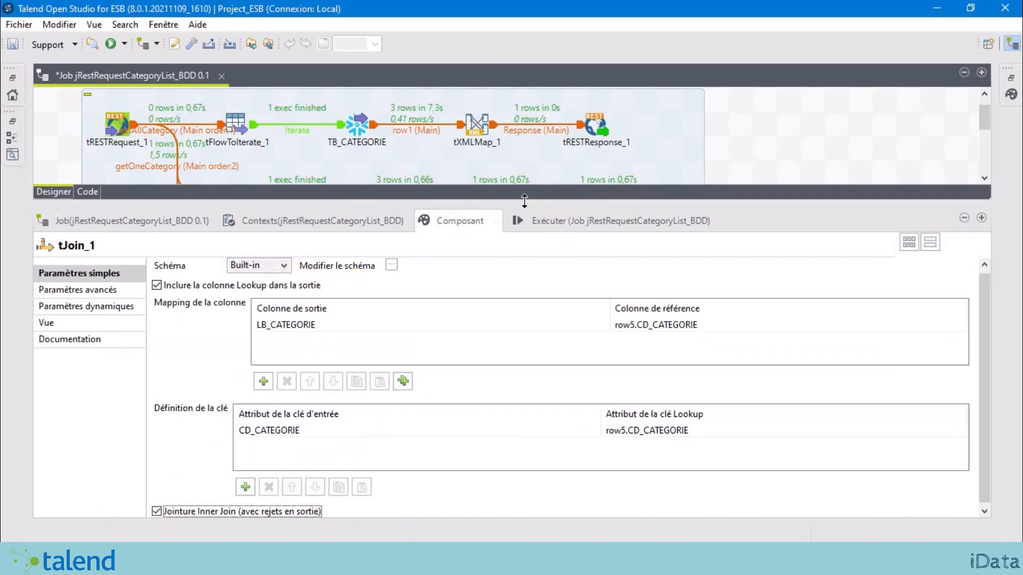
left_click_drag(525, 201, 557, 447)
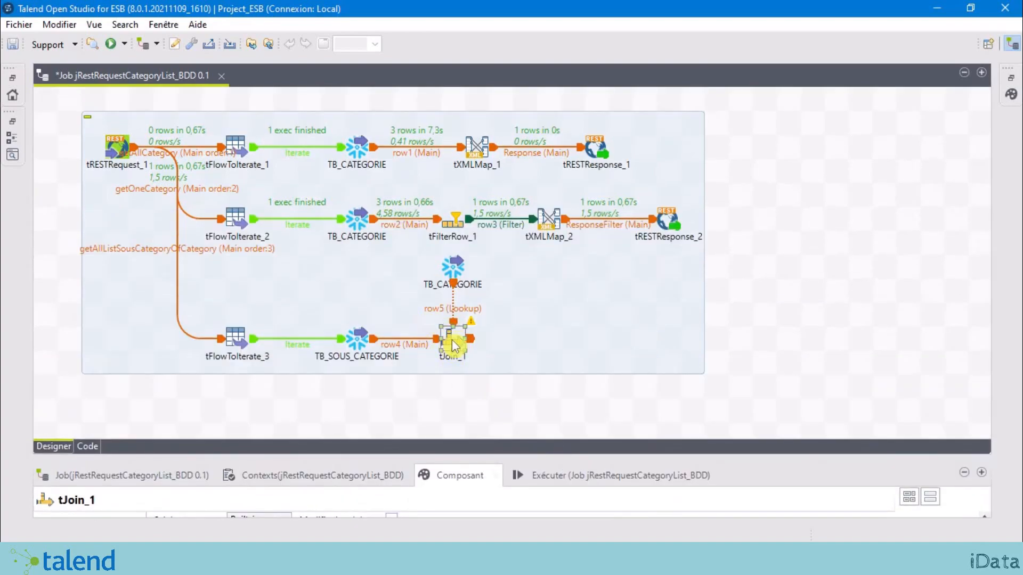
Step: Search 'tsor' and place a tSortRow_1 component right beside tJoin_1
left_click(498, 409)
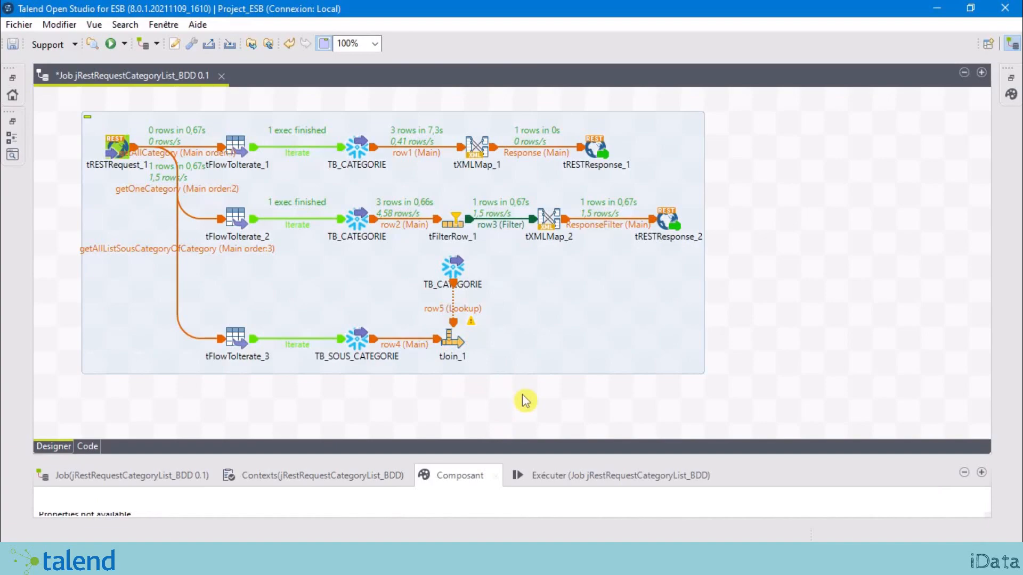
type("s")
key("BackSpace")
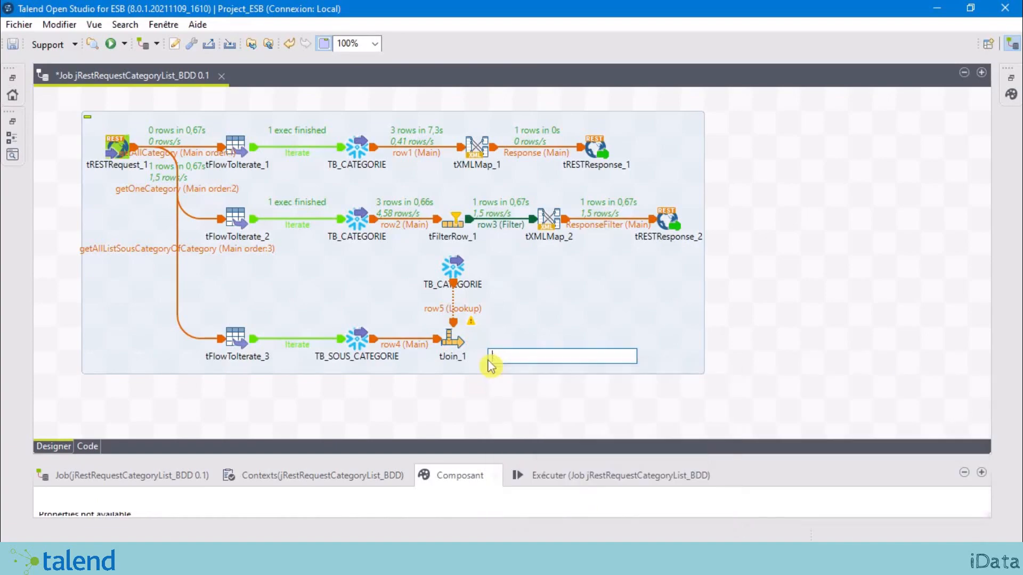
type("tsor")
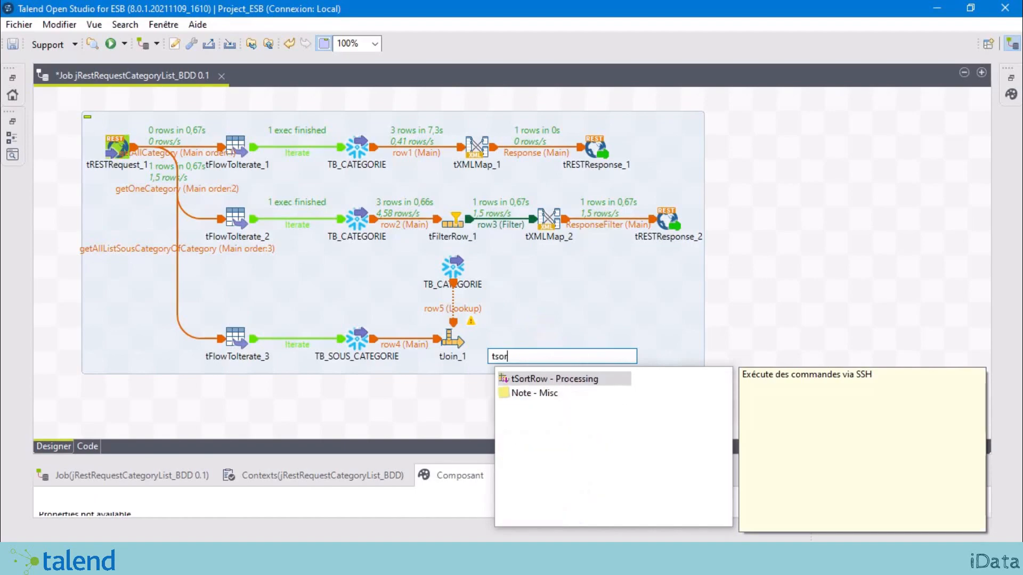
double_click(601, 378)
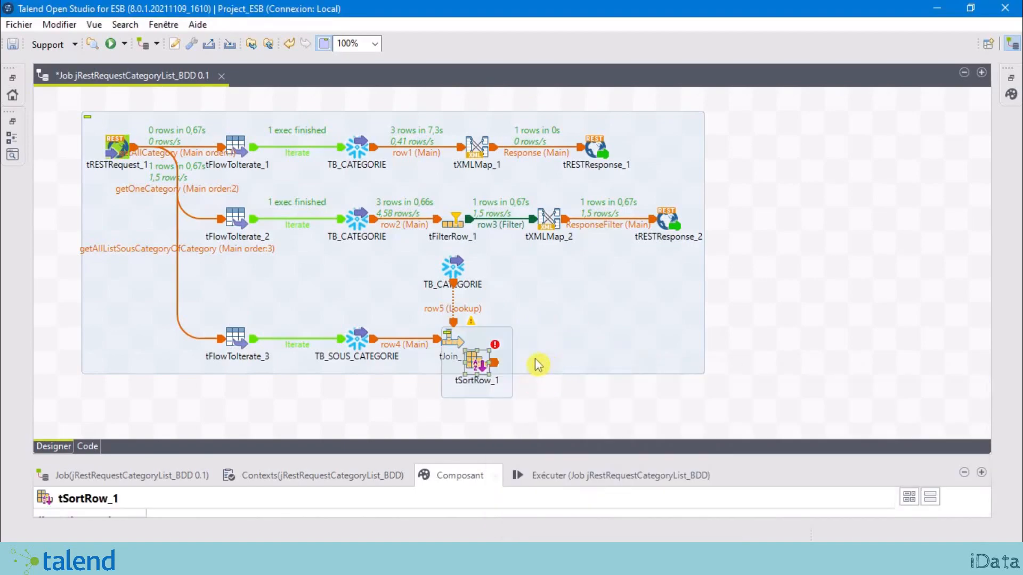
left_click_drag(477, 376, 526, 350)
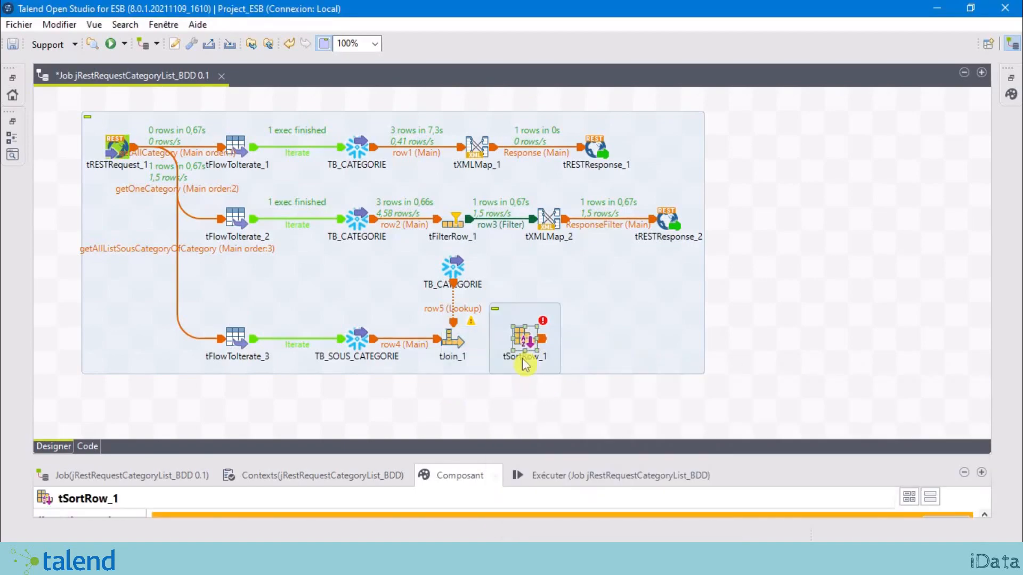
left_click_drag(552, 455, 574, 293)
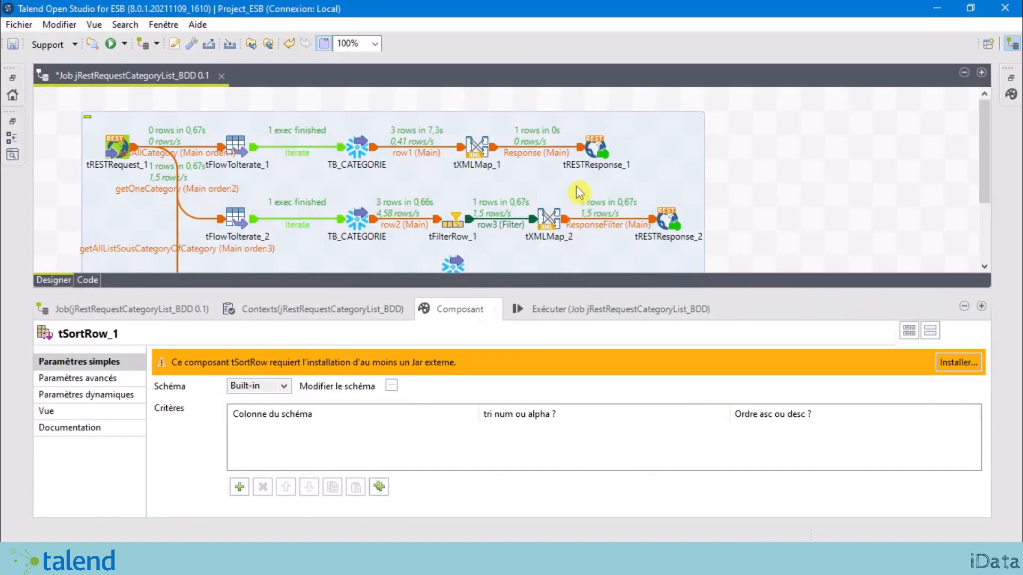
scroll(579, 193, "down", 3)
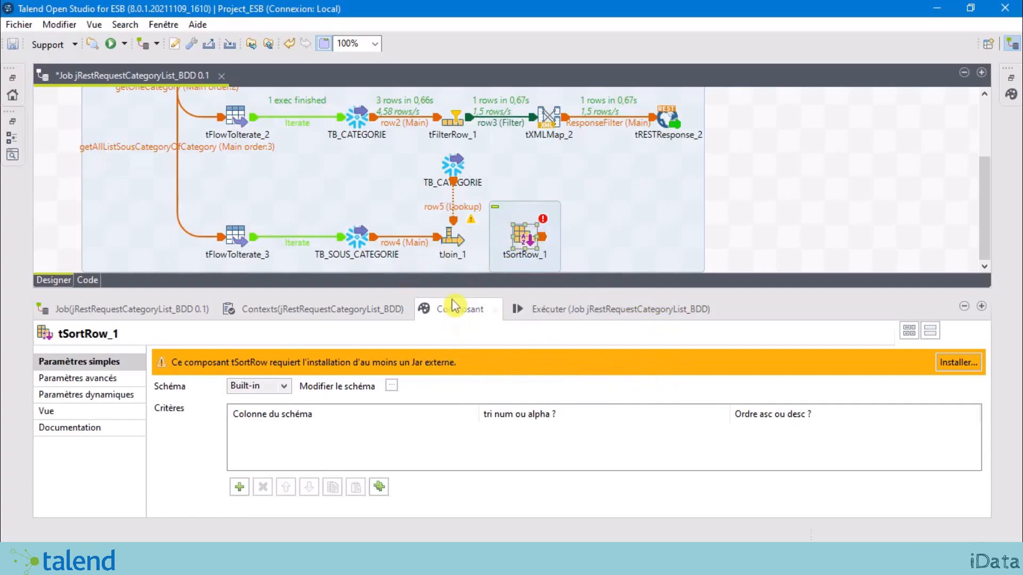
Step: Download and install the missing external_sort.jar module for tSortRow_1
left_click(965, 364)
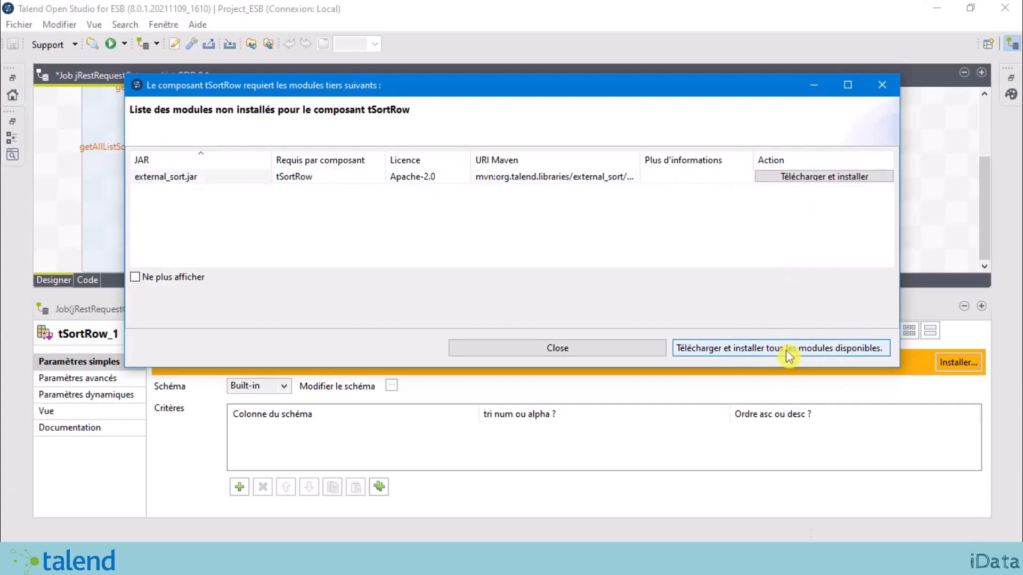
left_click(730, 360)
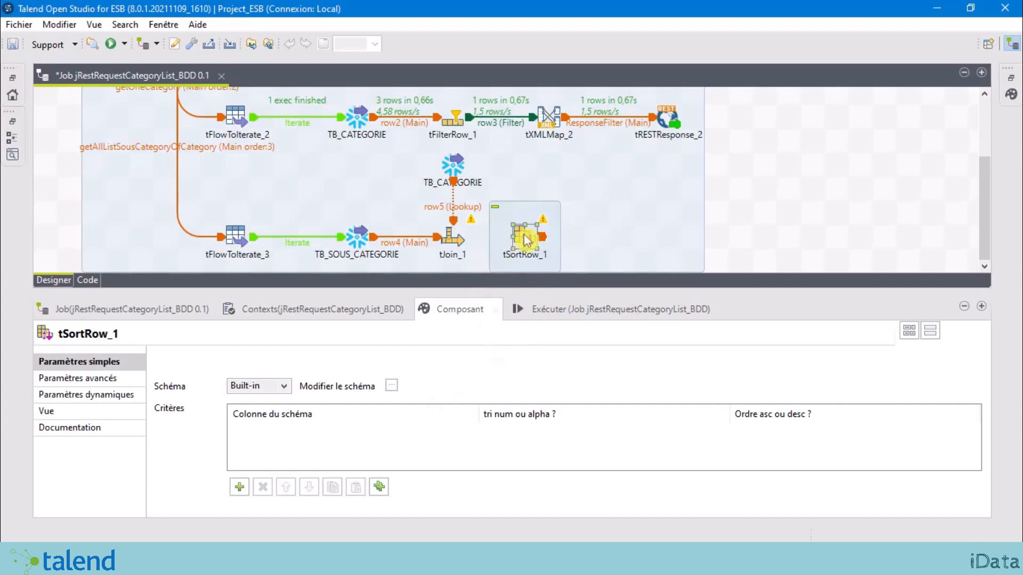
left_click(746, 194)
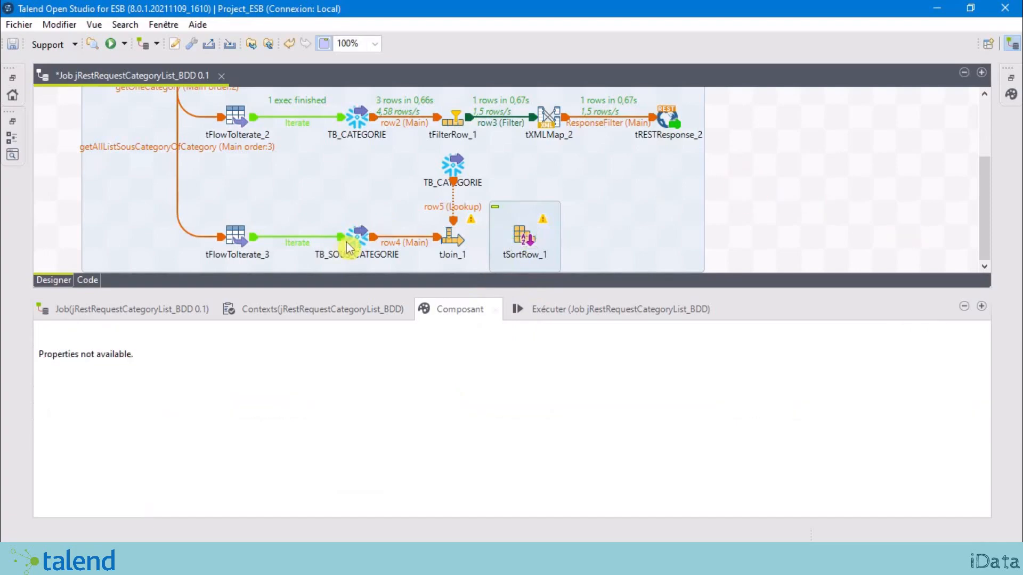
left_click(456, 243)
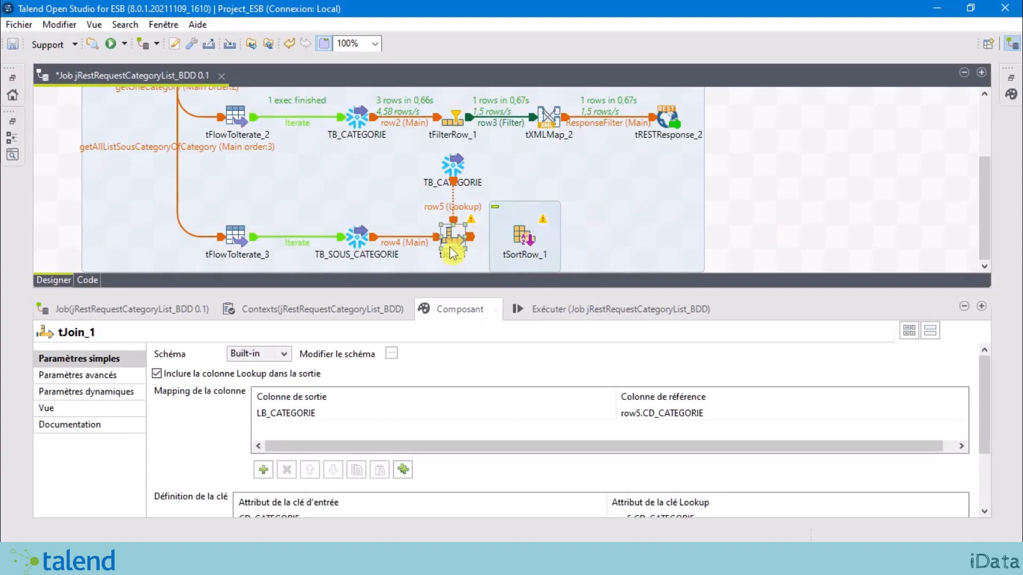
Step: Connect tJoin_1's main output to tSortRow_1 as row6
left_click(520, 236)
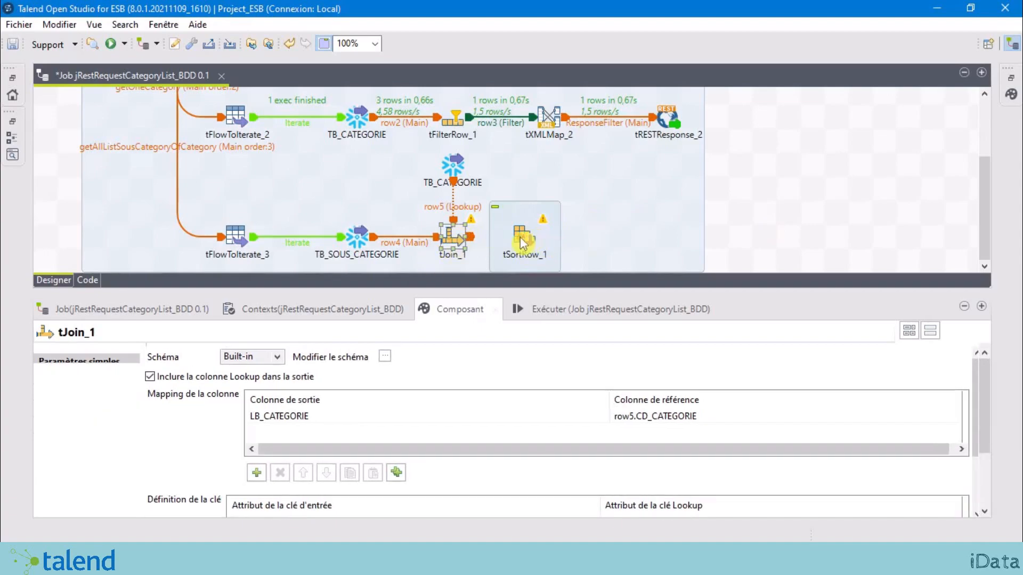
right_click(453, 242)
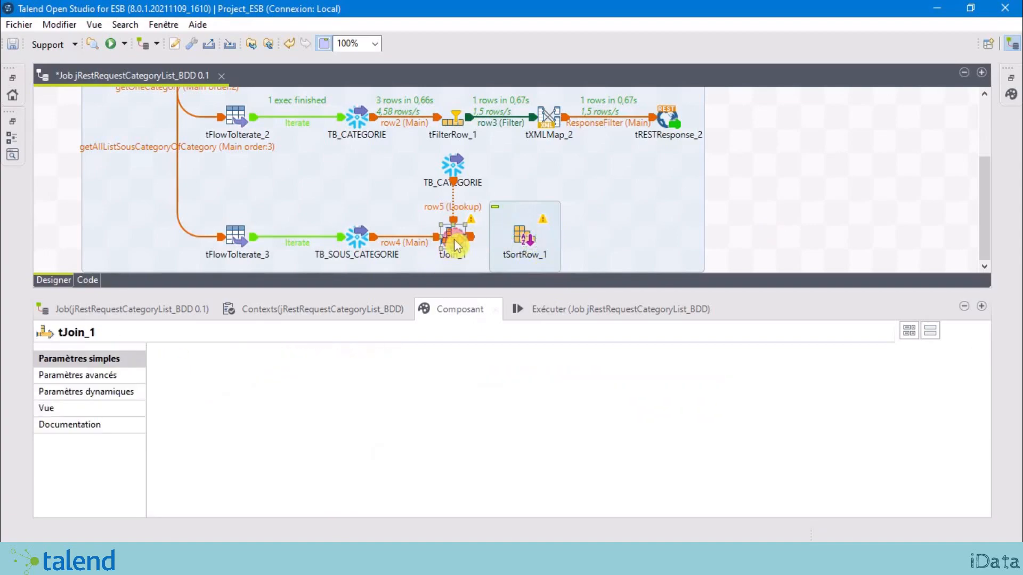
mouse_move(561, 259)
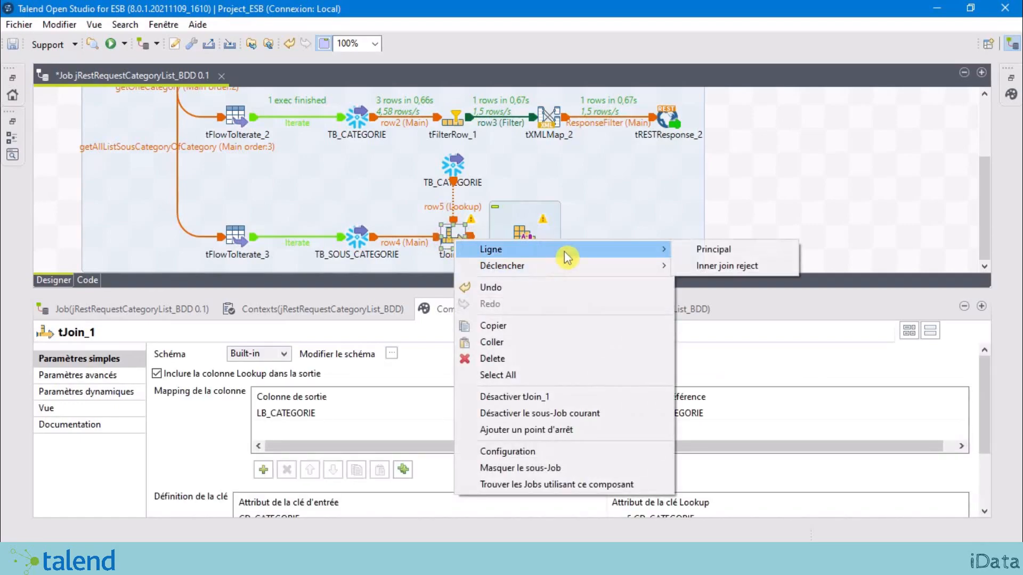
left_click(714, 249)
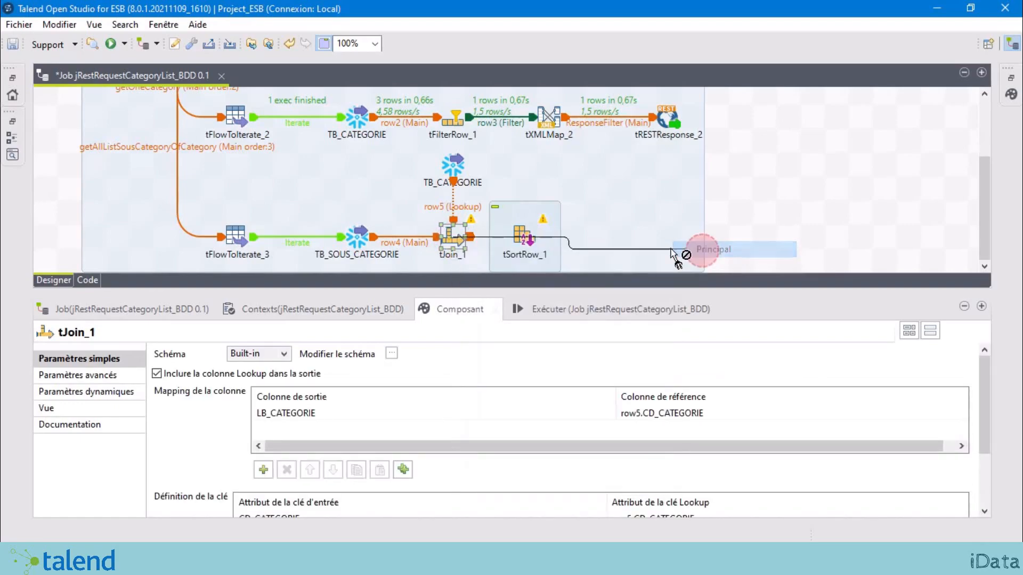
left_click(526, 243)
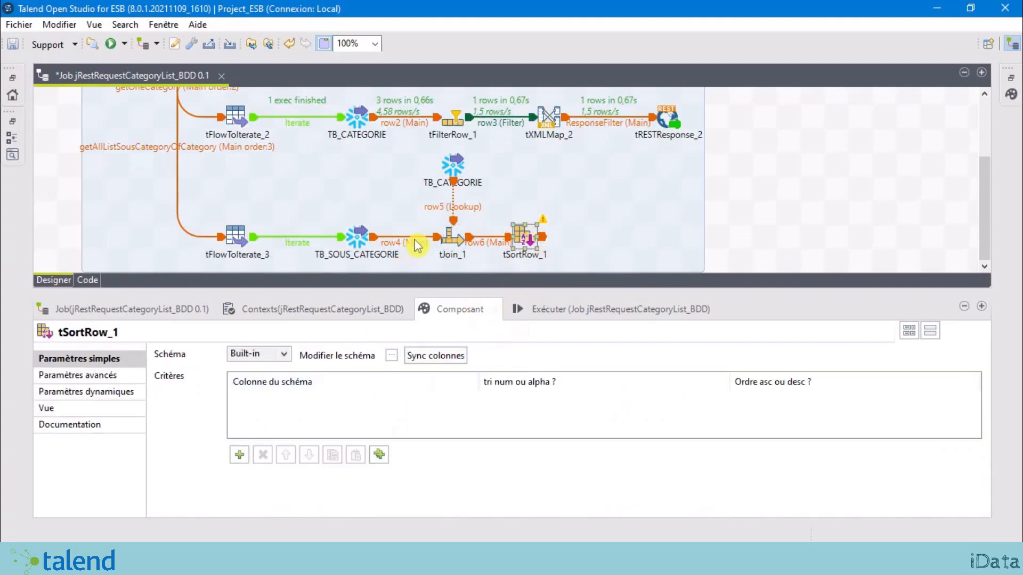
Step: Accept tSortRow_1's schema from tJoin_1 and add a sort criterion on CD_CATEGORIE
left_click(391, 356)
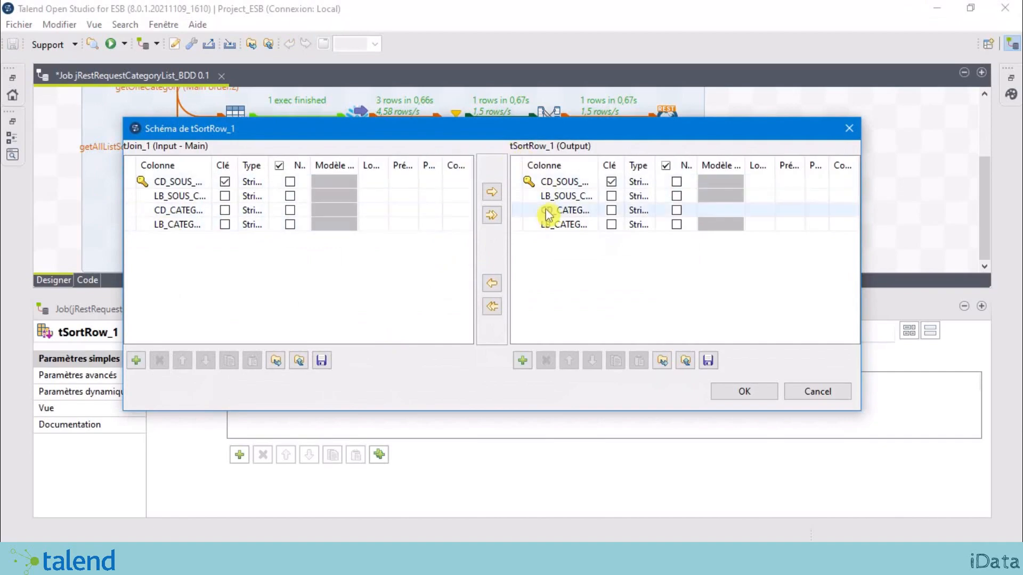
left_click(749, 395)
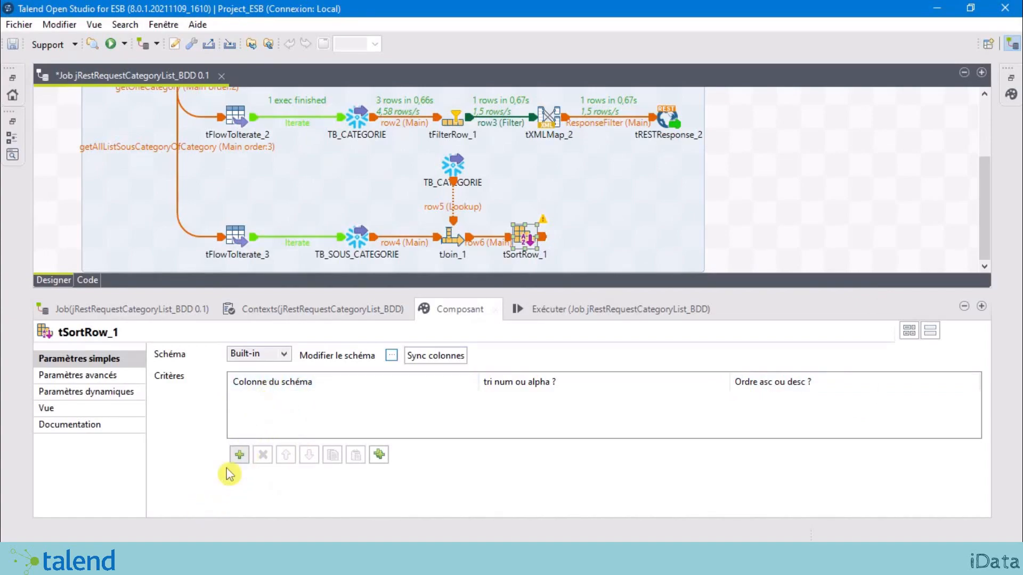
left_click(239, 456)
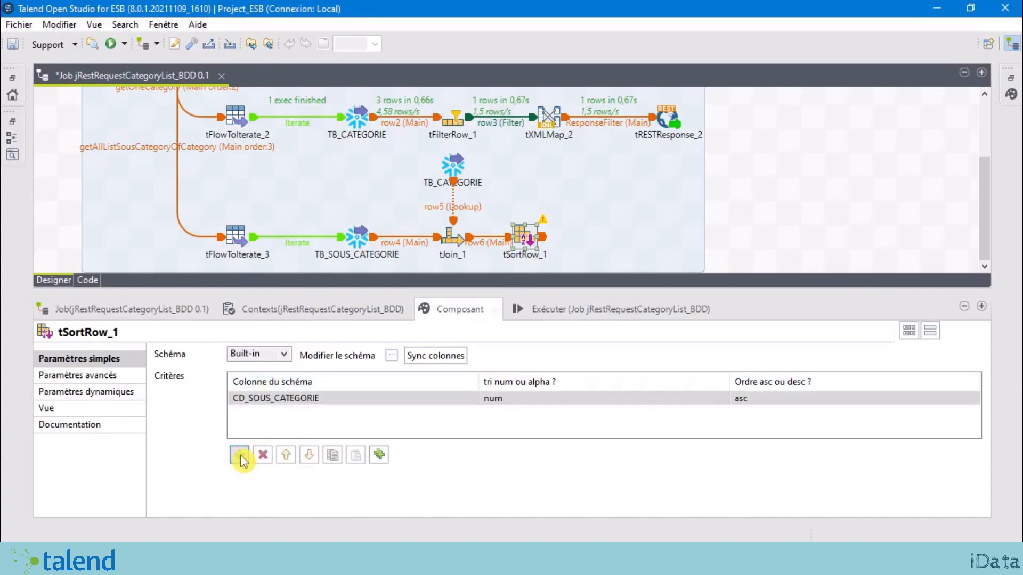
left_click(382, 399)
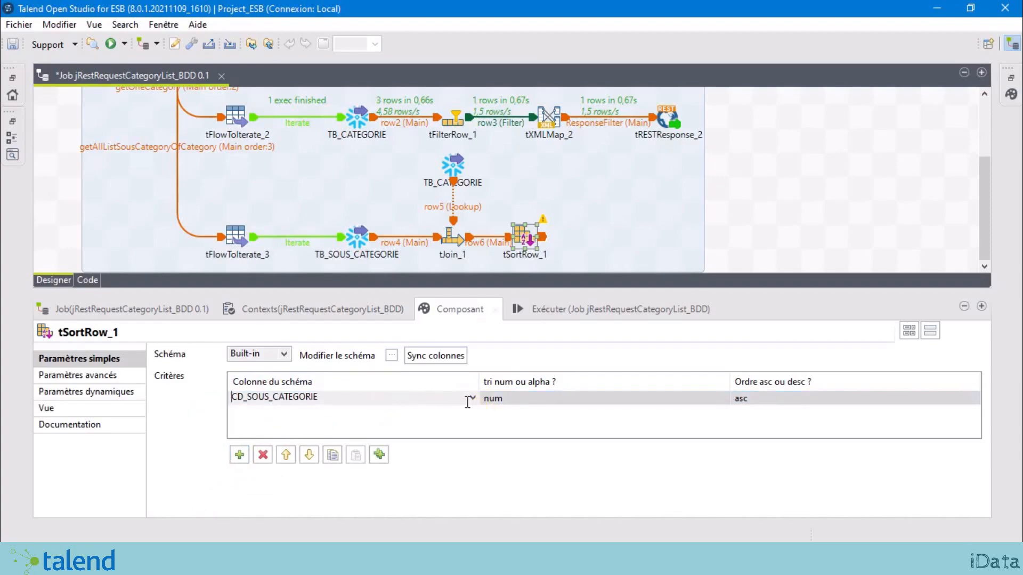
left_click(472, 400)
left_click(255, 434)
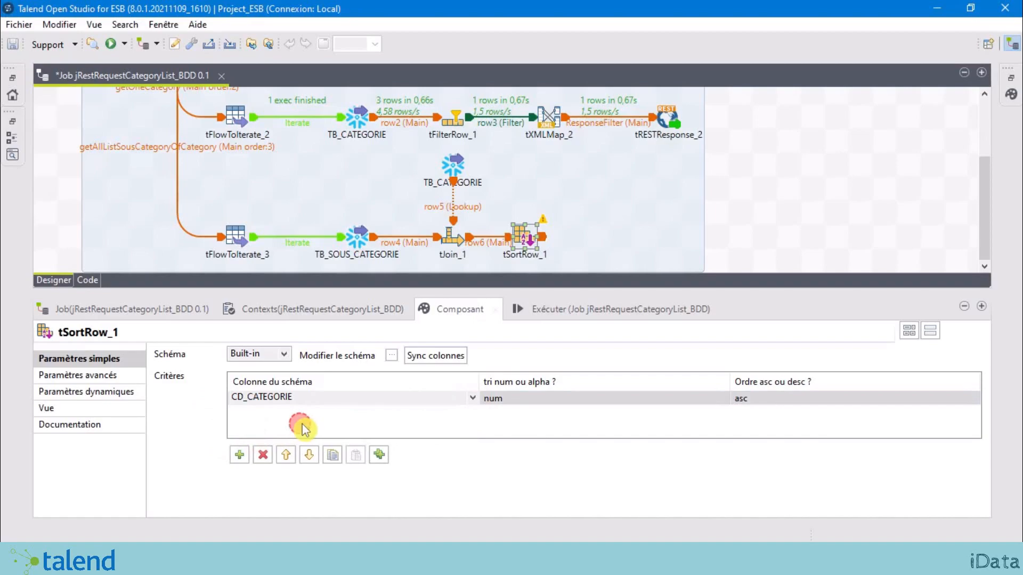
left_click(302, 429)
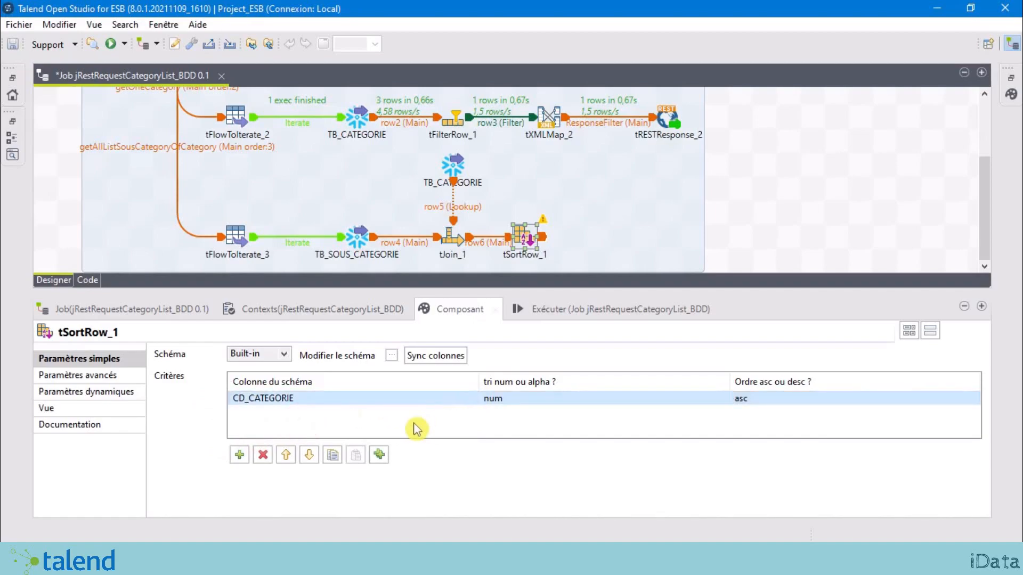
Step: Set the CD_CATEGORIE criterion to alphabetical, ascending order
left_click(563, 400)
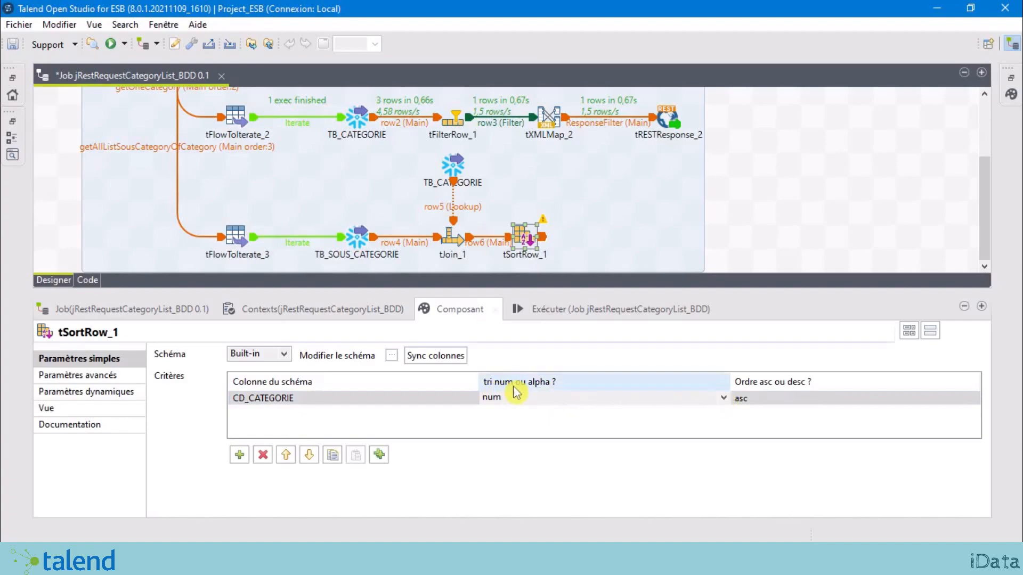
left_click(725, 403)
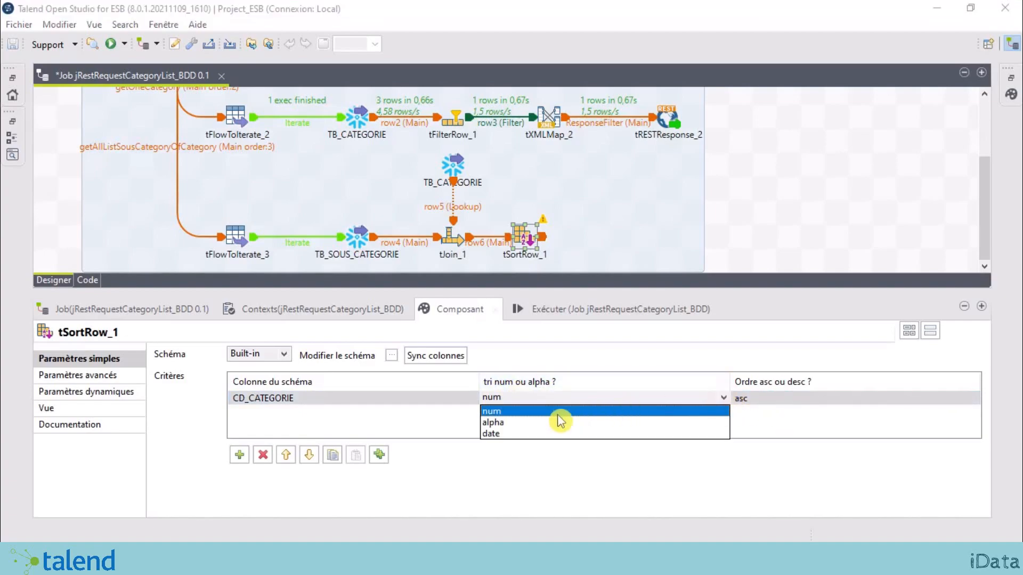
left_click(535, 423)
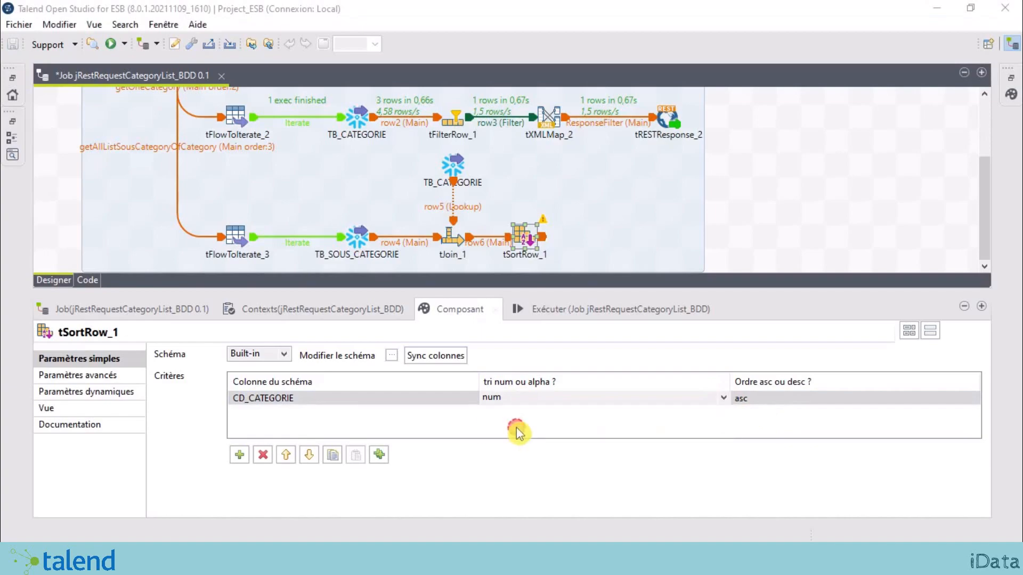
left_click(771, 402)
left_click(779, 433)
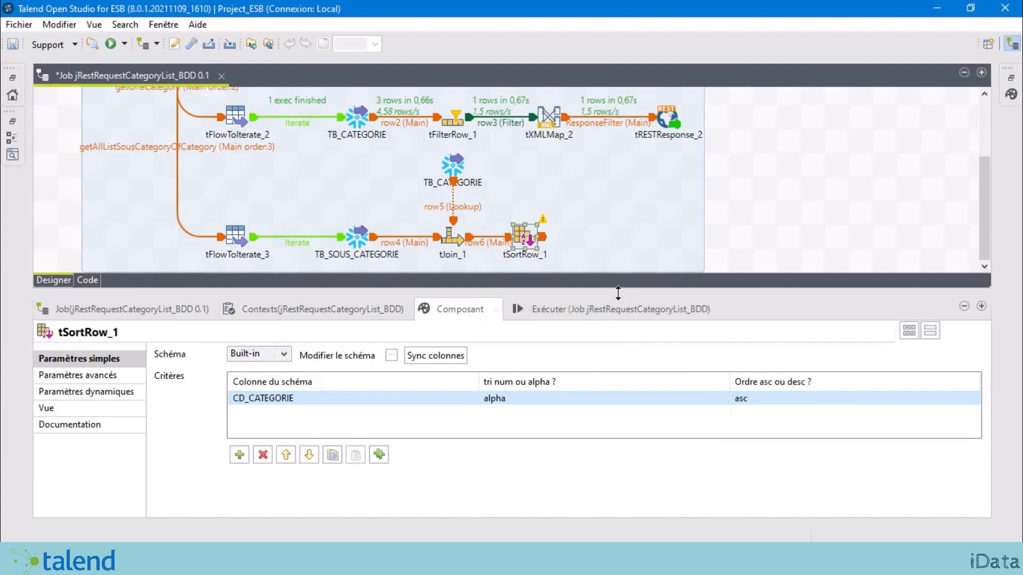
left_click_drag(617, 290, 634, 398)
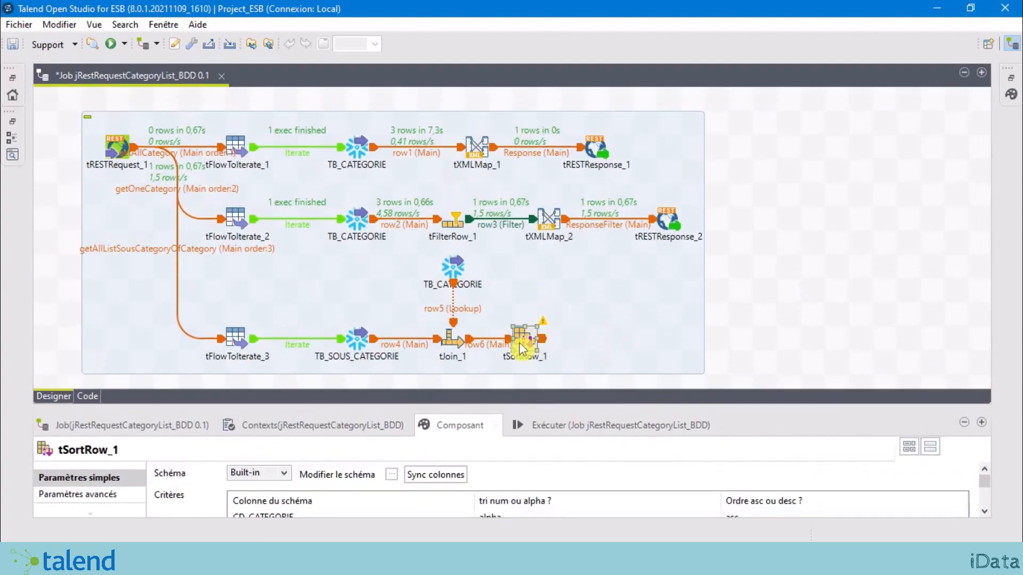
left_click_drag(519, 346, 540, 349)
Step: Check tSortRow_1's settings, then type 'tx' on the canvas to search for tXMLMap
left_click(815, 297)
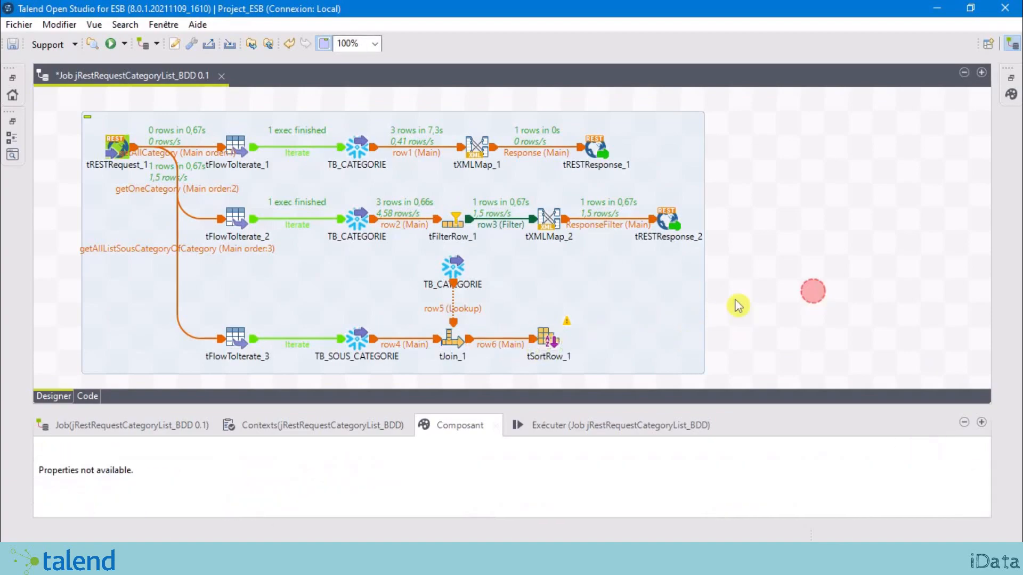
left_click(558, 342)
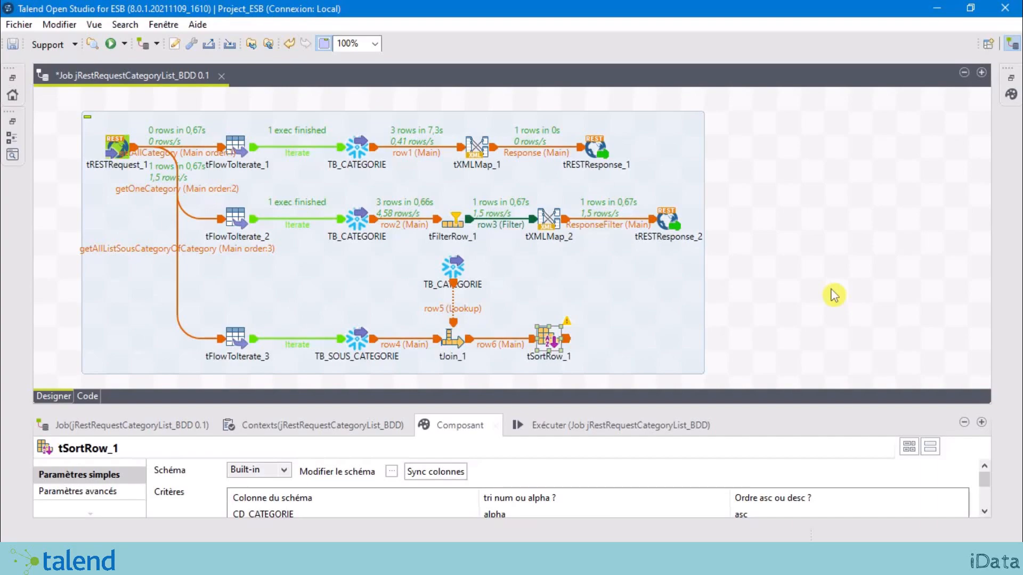
type("tx")
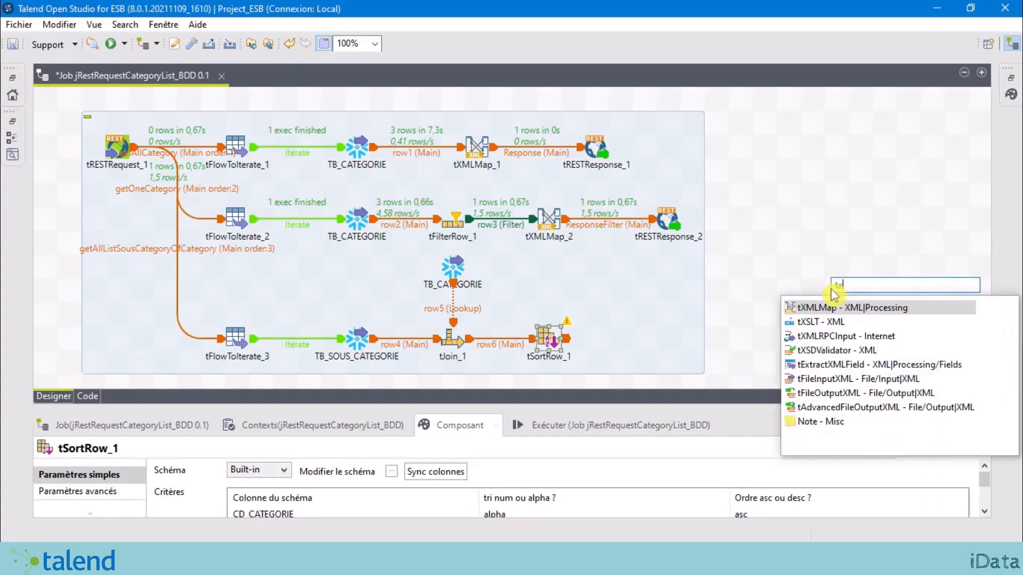
Step: Place tXMLMap_3 right of tSortRow_1 and link them with a row7 Main connection
double_click(879, 312)
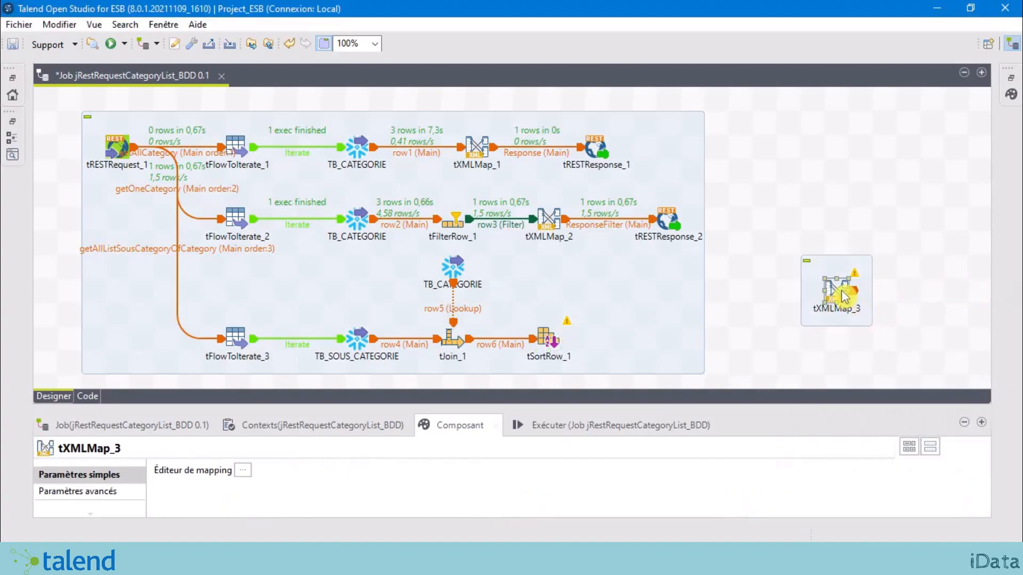
left_click_drag(557, 337, 651, 344)
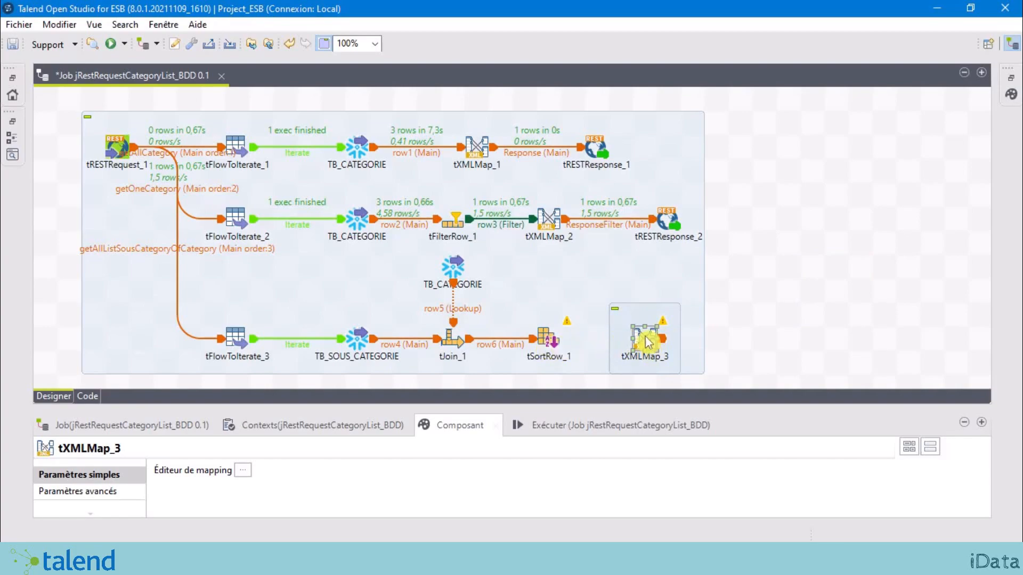
left_click(542, 341)
right_click(543, 337)
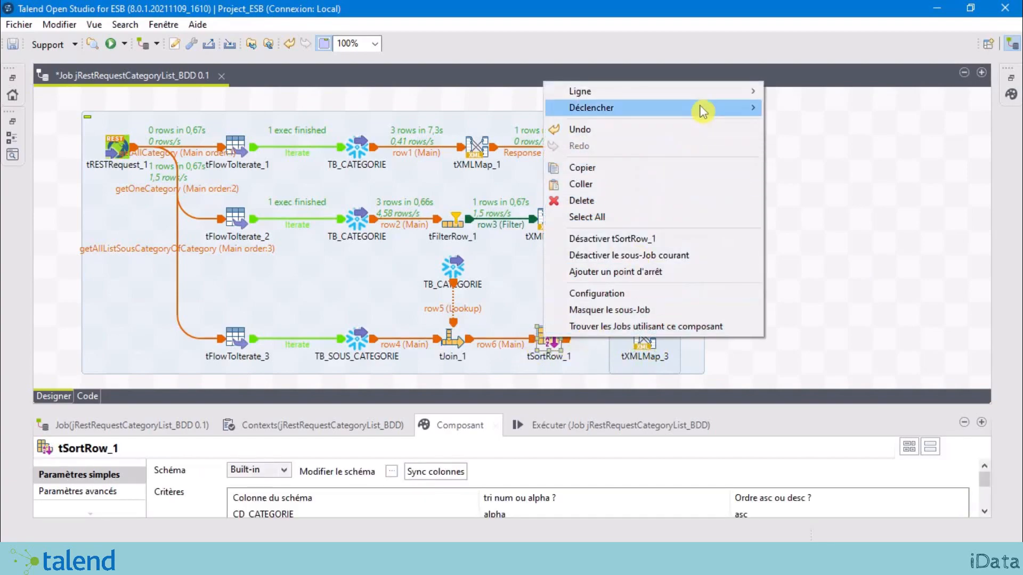
mouse_move(712, 92)
left_click(819, 92)
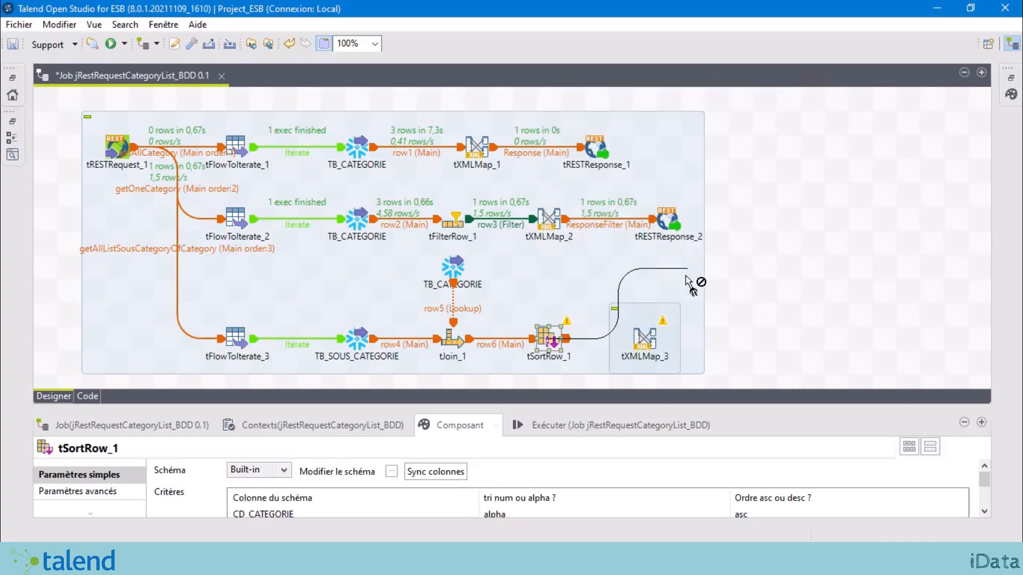
left_click(643, 336)
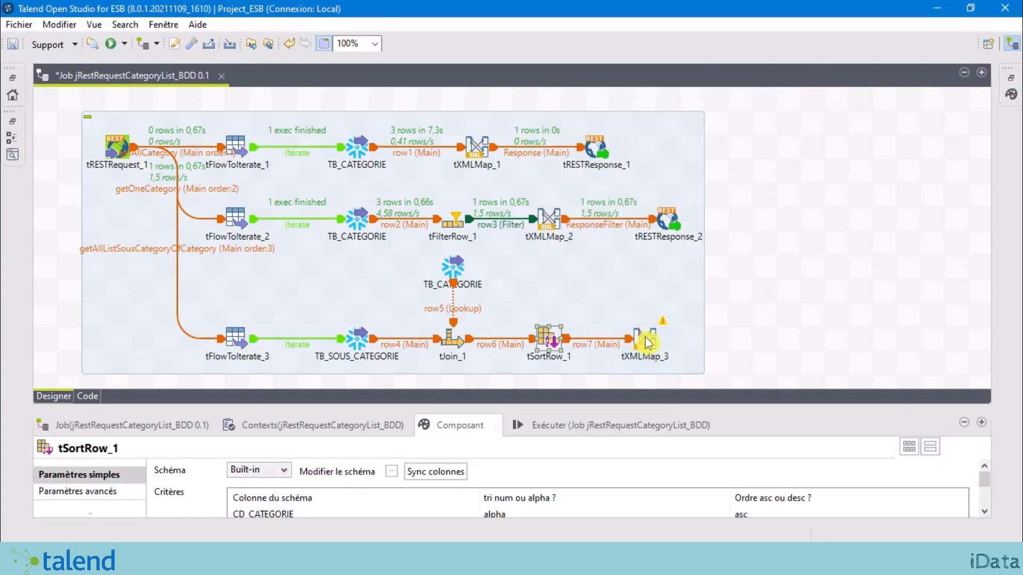
left_click(645, 337)
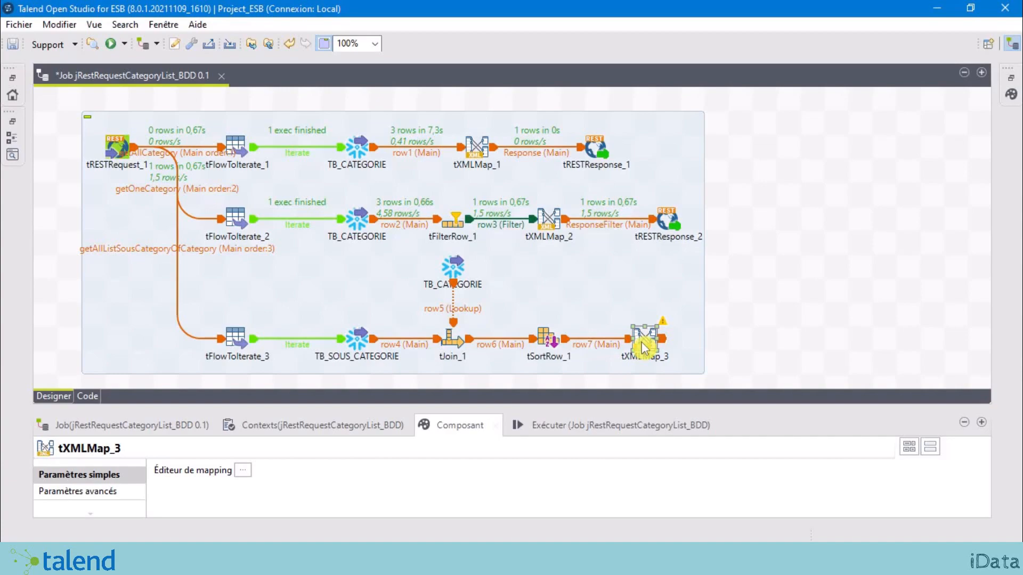
Step: Open the tXMLMap_3 editor and add an output table named ResponseSousCategory
double_click(645, 348)
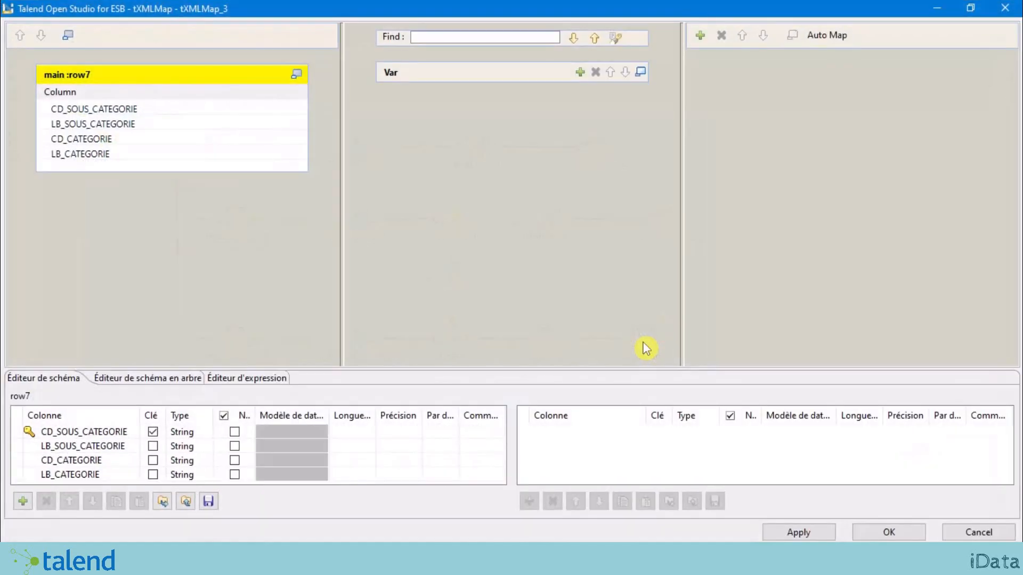
left_click_drag(452, 368, 514, 295)
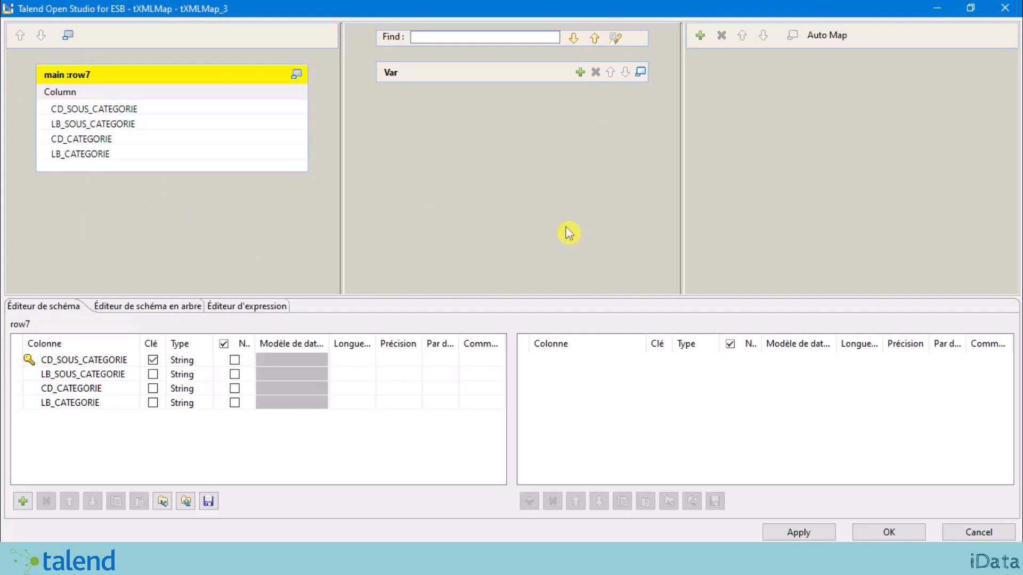
left_click(700, 36)
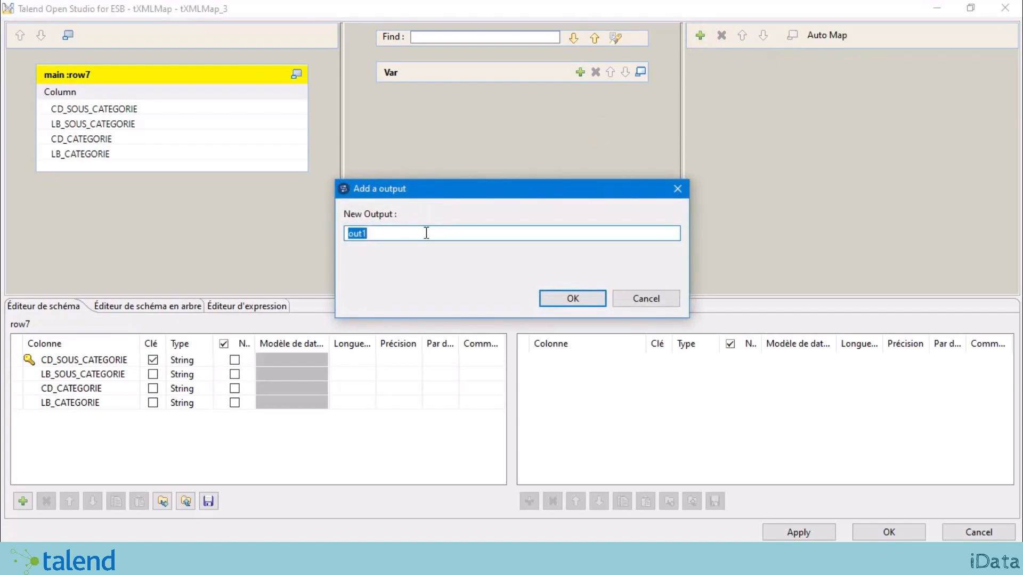
type("ResponseSousCategory")
left_click(573, 299)
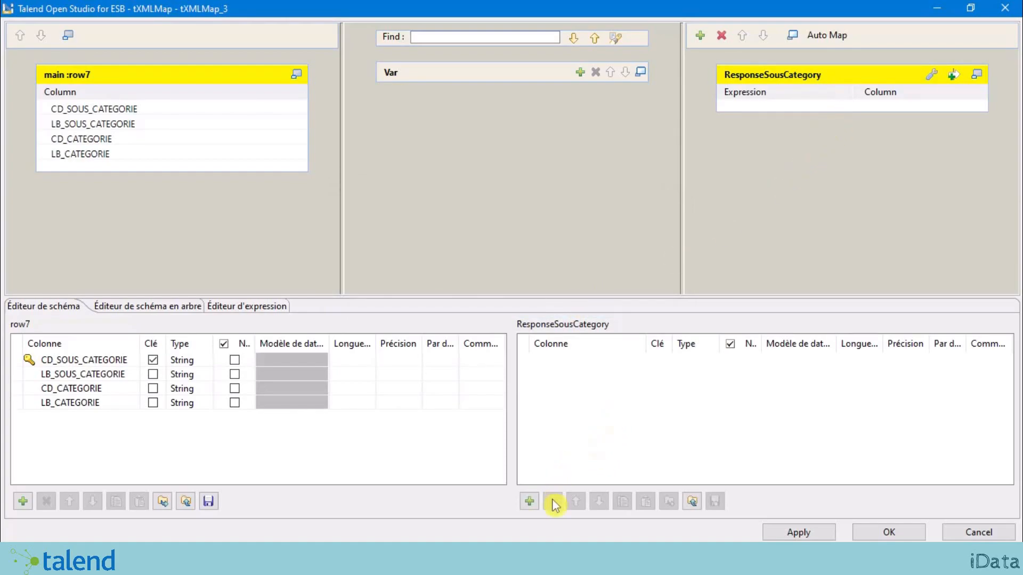
Step: Add a body column to ResponseSousCategory and set its type to Document
left_click(529, 501)
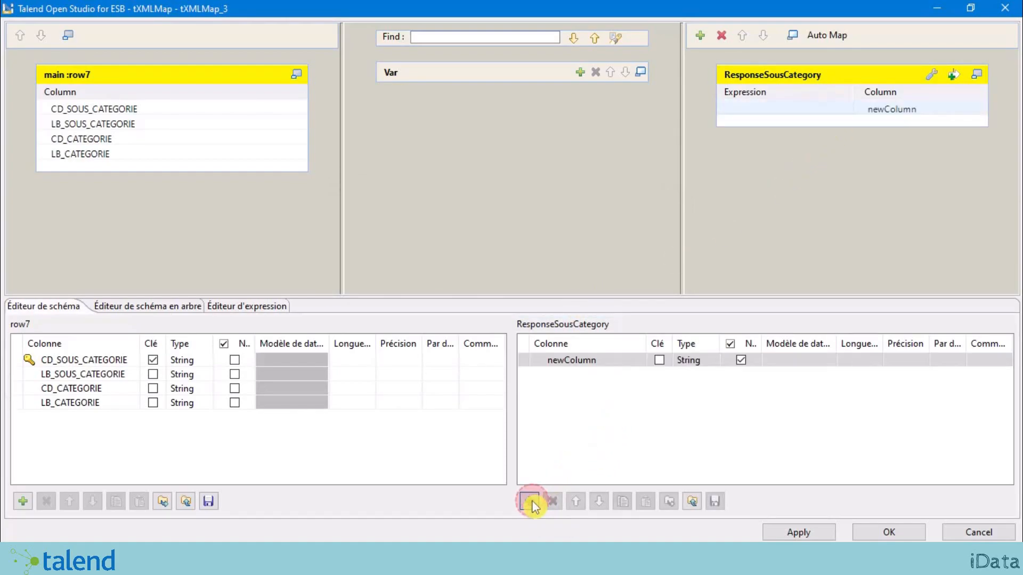
left_click(601, 358)
type("b")
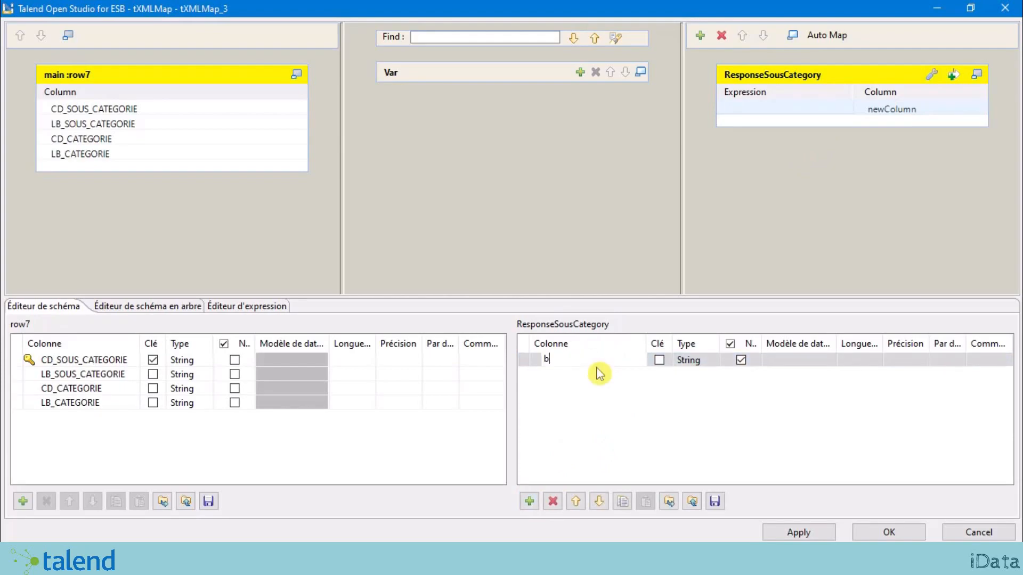
type("ody")
left_click(599, 402)
left_click(698, 362)
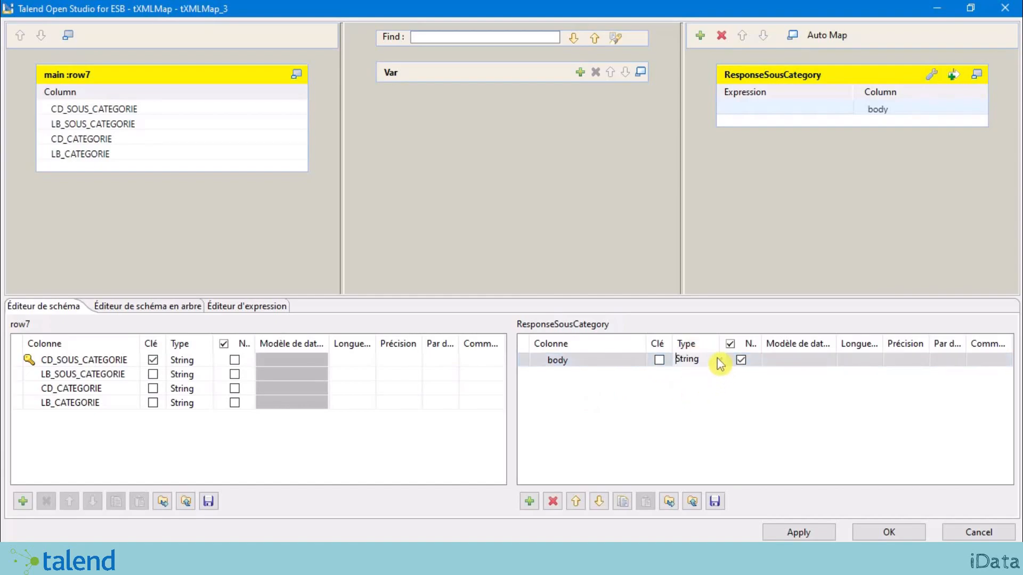
left_click(718, 362)
left_click(721, 335)
left_click(685, 434)
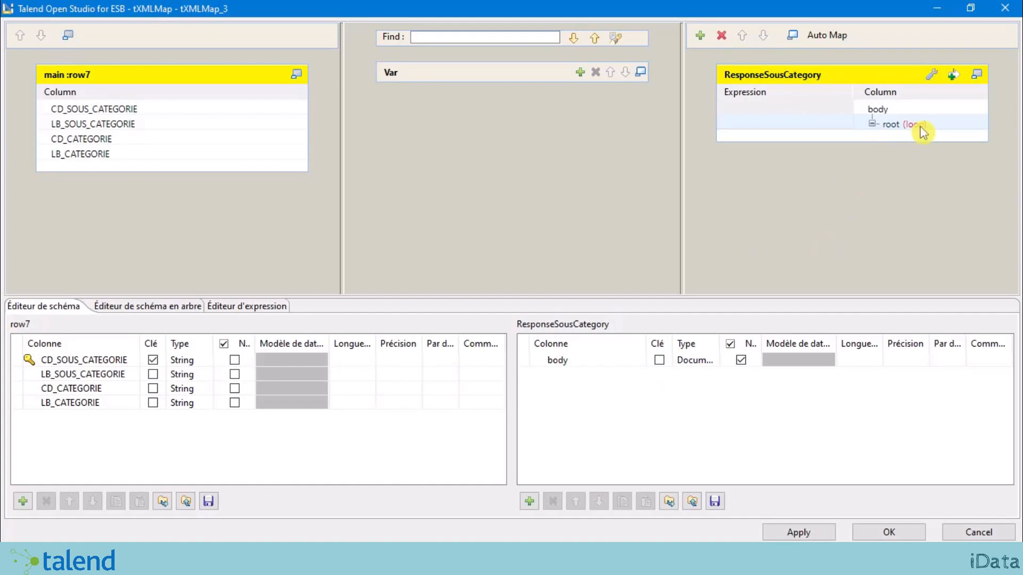
Step: Rename the root loop node of the body tree to product
right_click(902, 128)
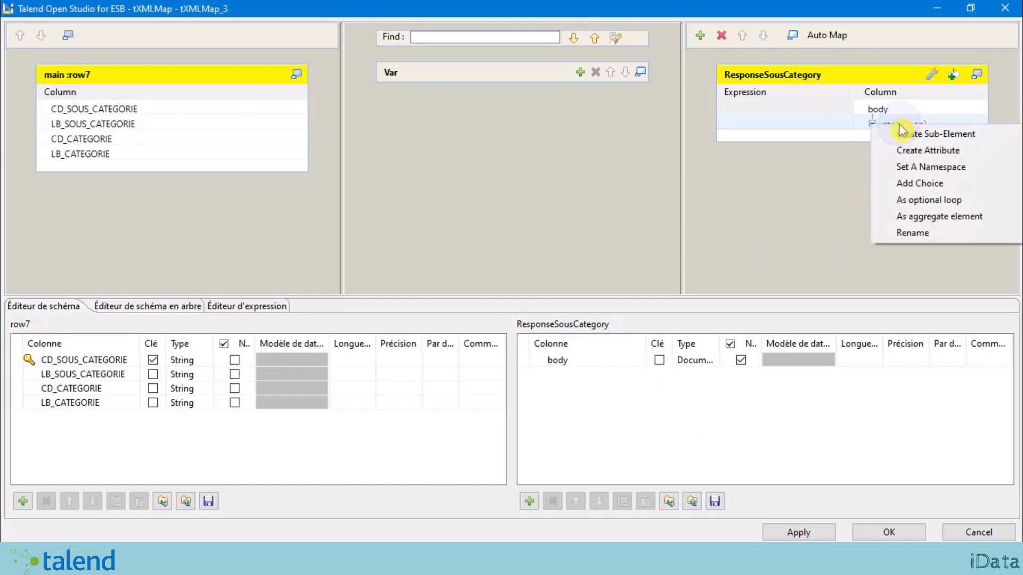
left_click(913, 234)
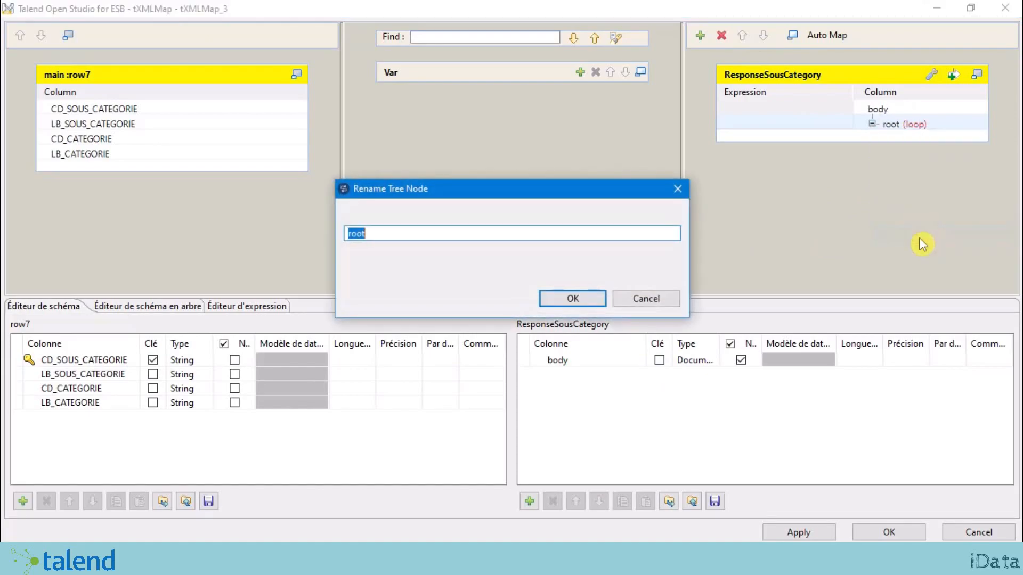
type("product")
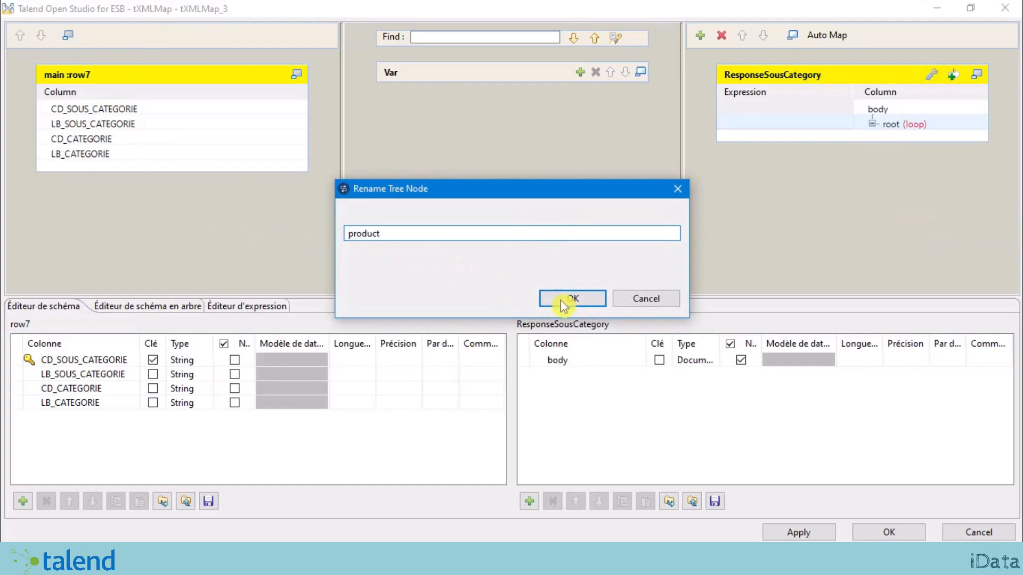
left_click(568, 299)
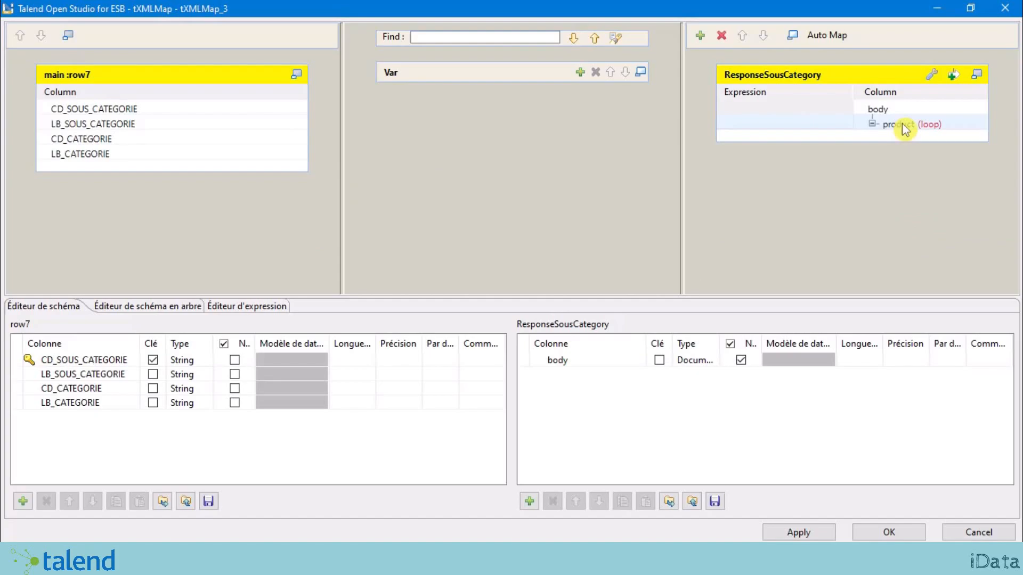
Step: Create a category sub-element under the product node
right_click(904, 129)
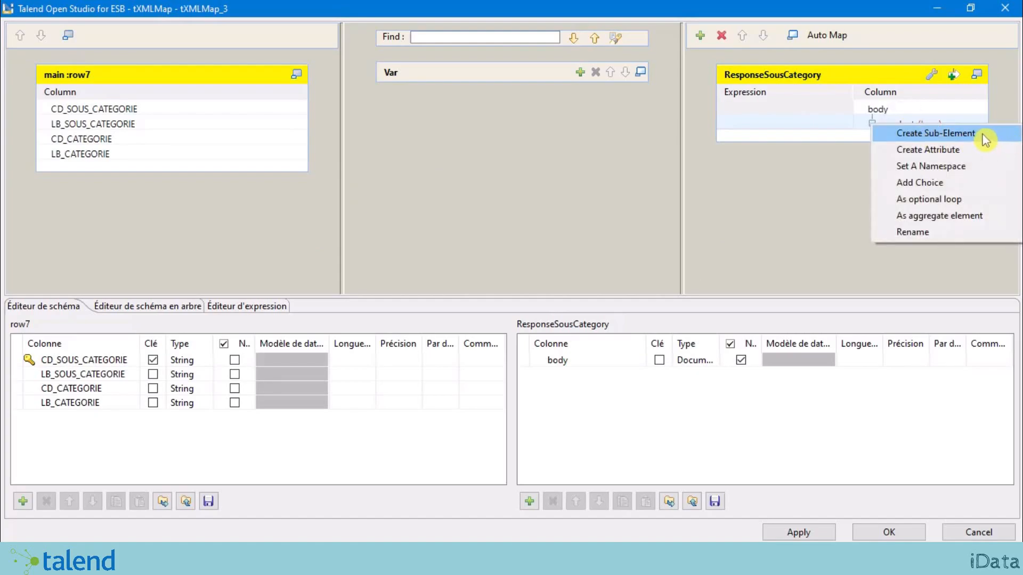
left_click(760, 219)
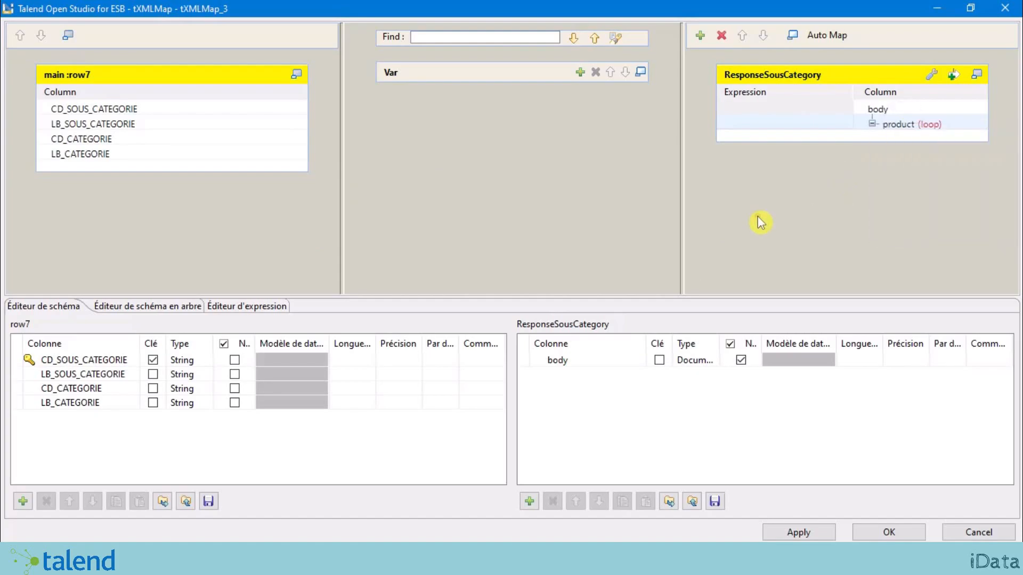
right_click(900, 129)
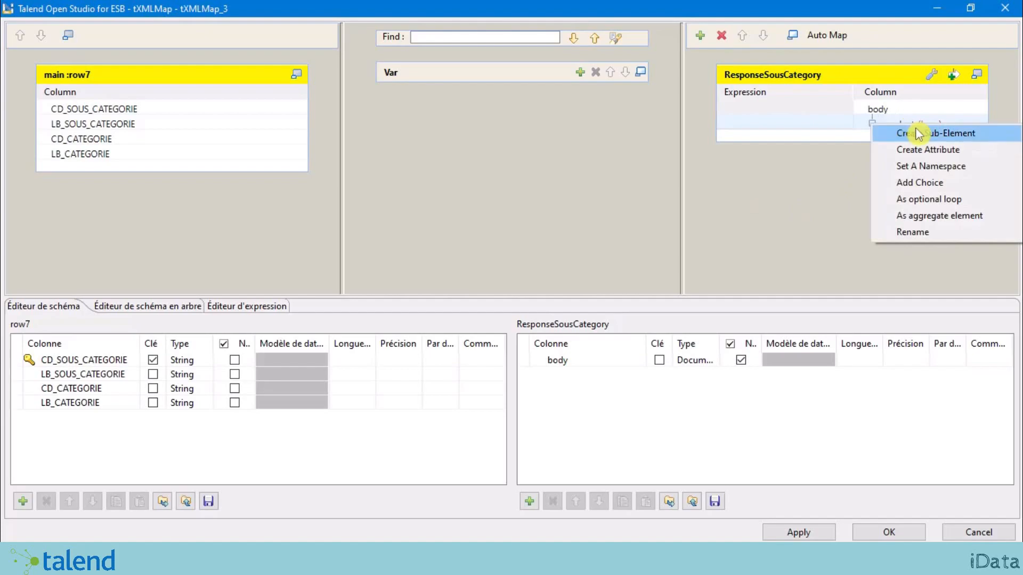
left_click(986, 135)
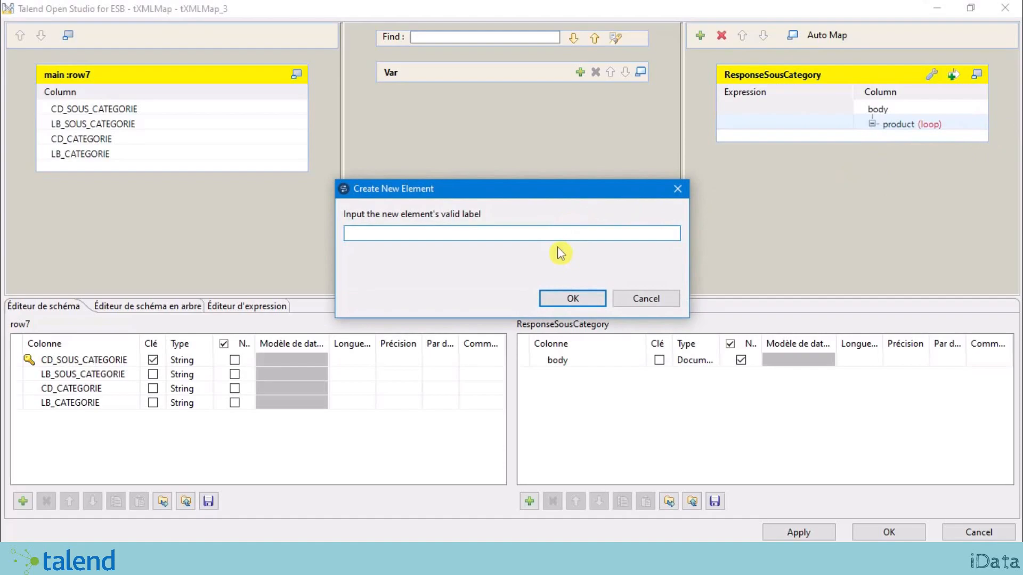
type("category")
left_click(575, 297)
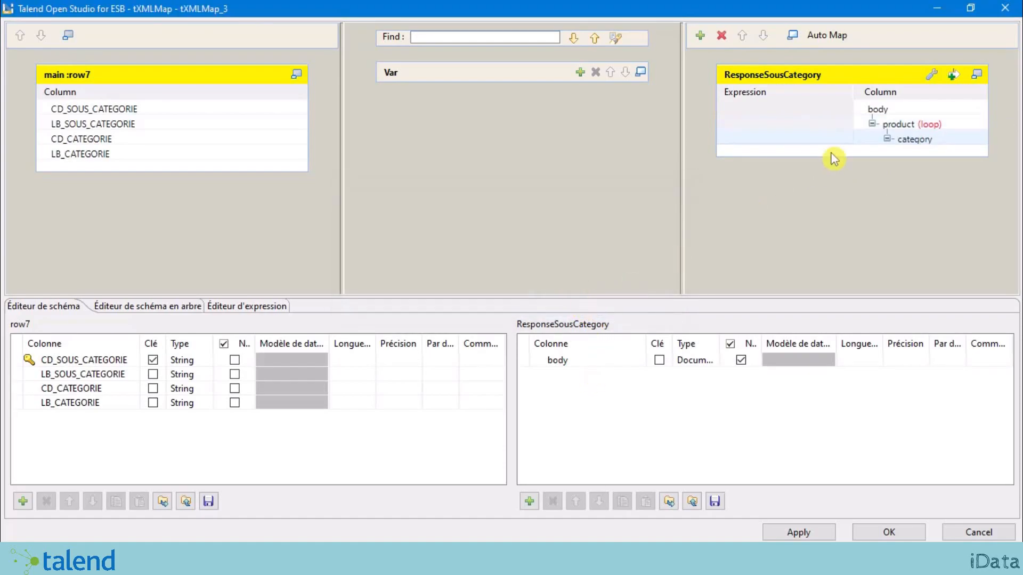
Step: Add code and libelle attributes to the category element
right_click(943, 144)
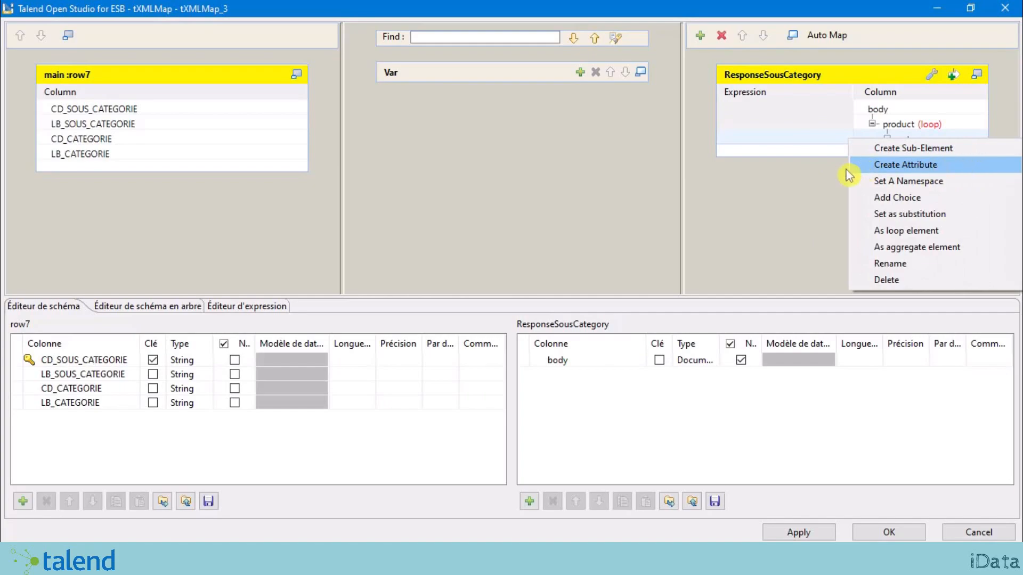
left_click(811, 227)
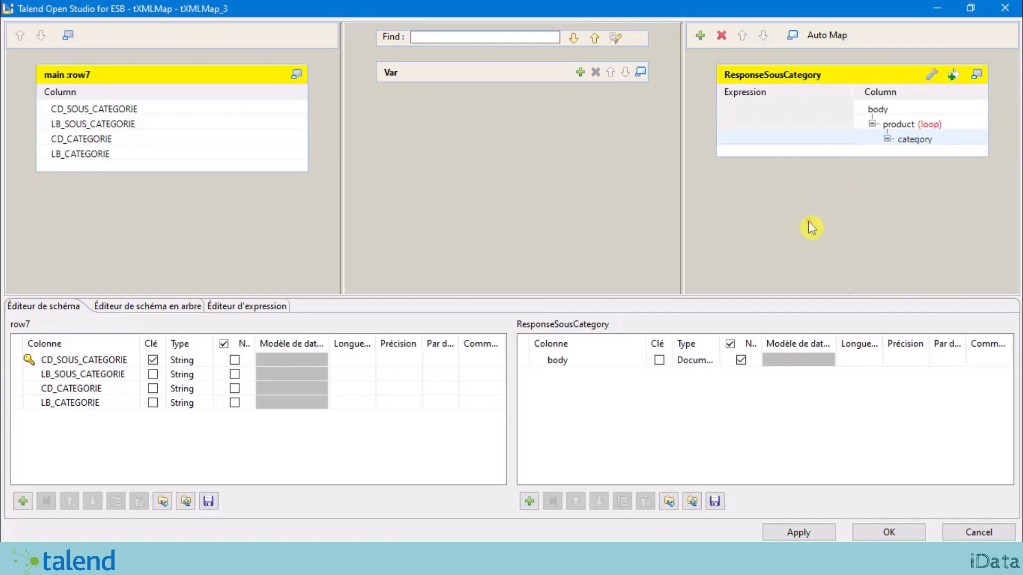
right_click(936, 143)
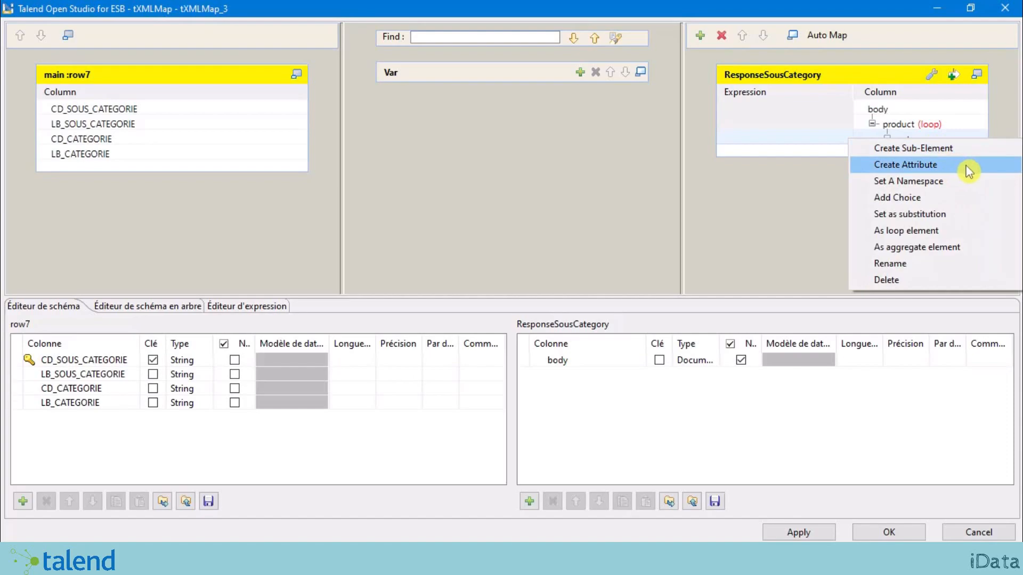
left_click(969, 170)
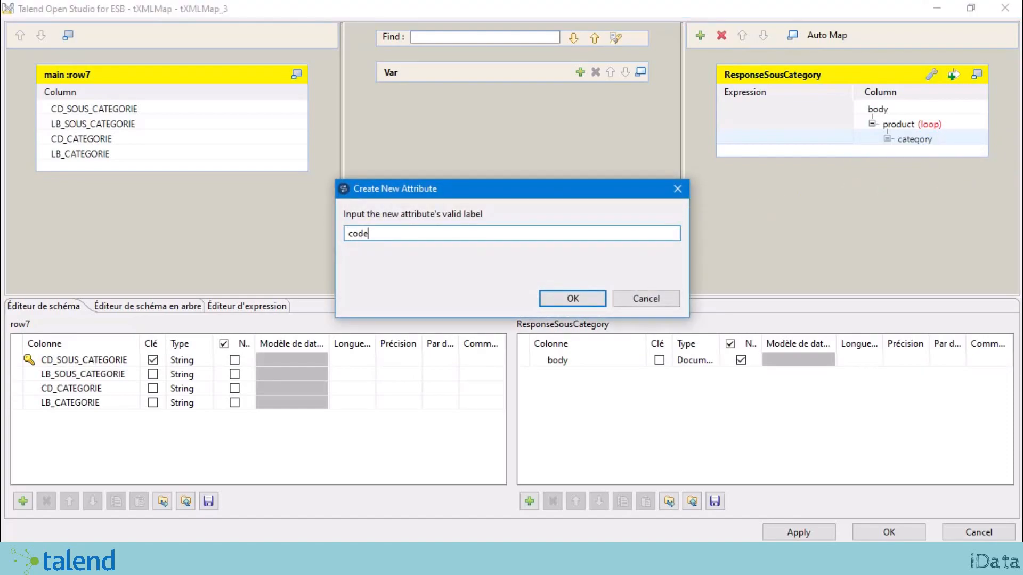
left_click(592, 299)
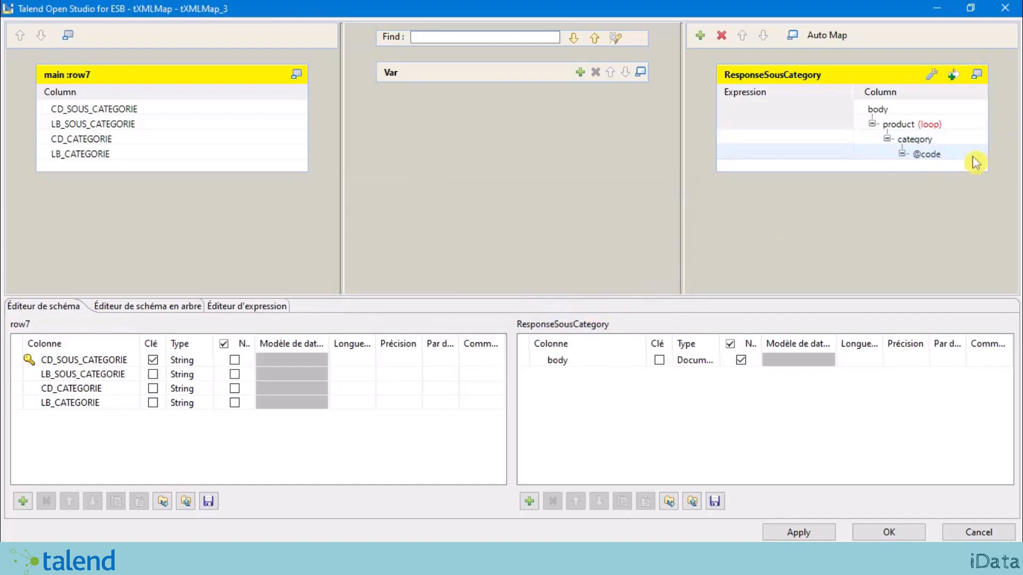
right_click(932, 140)
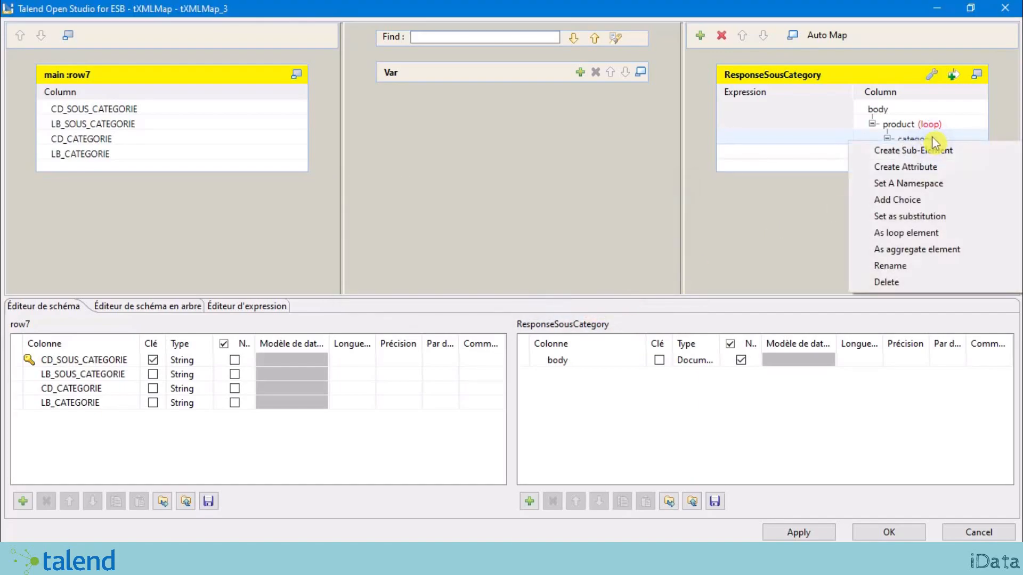
left_click(954, 170)
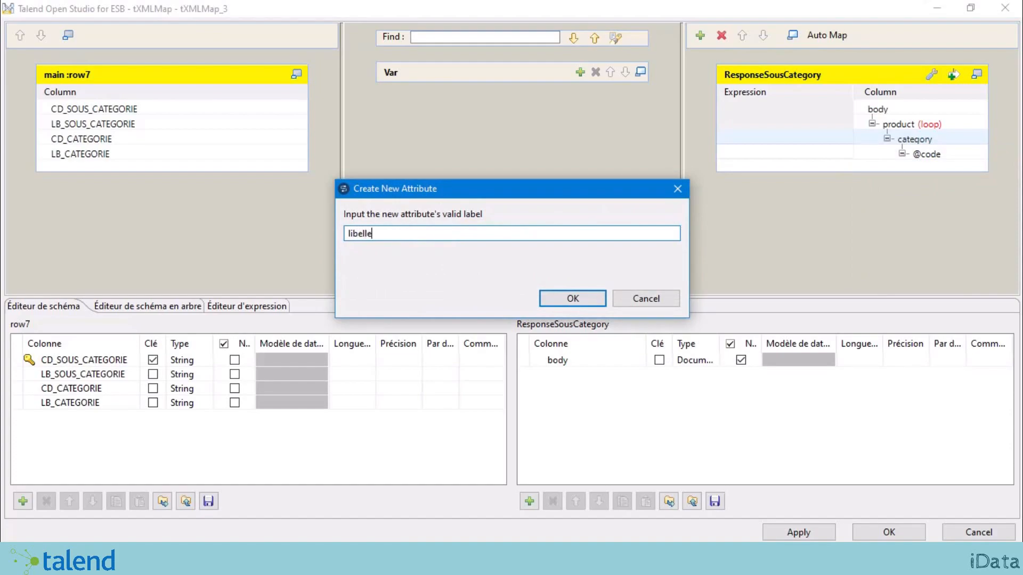
left_click(581, 297)
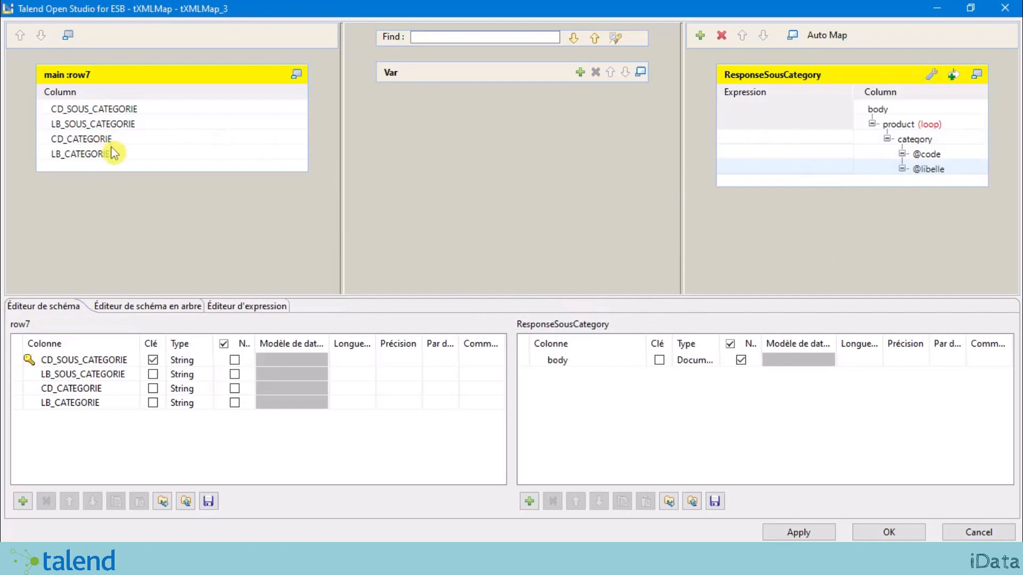
left_click(792, 154)
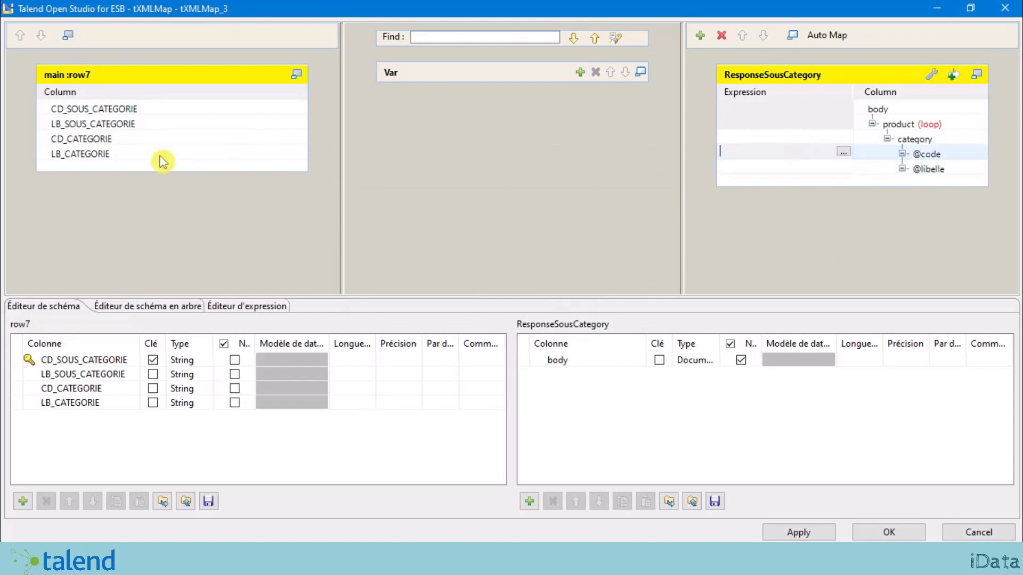
left_click(811, 171)
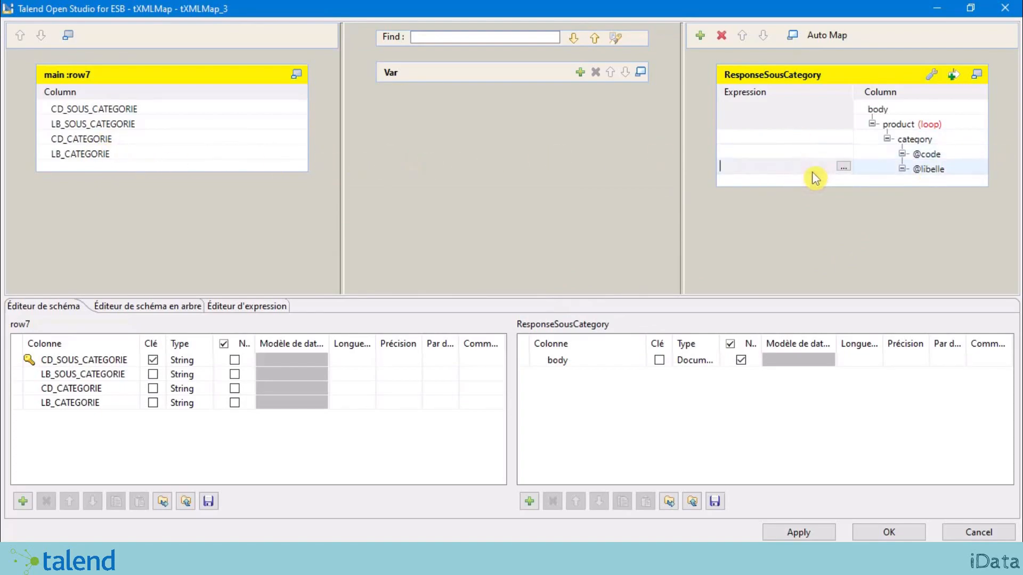
left_click(932, 140)
right_click(928, 141)
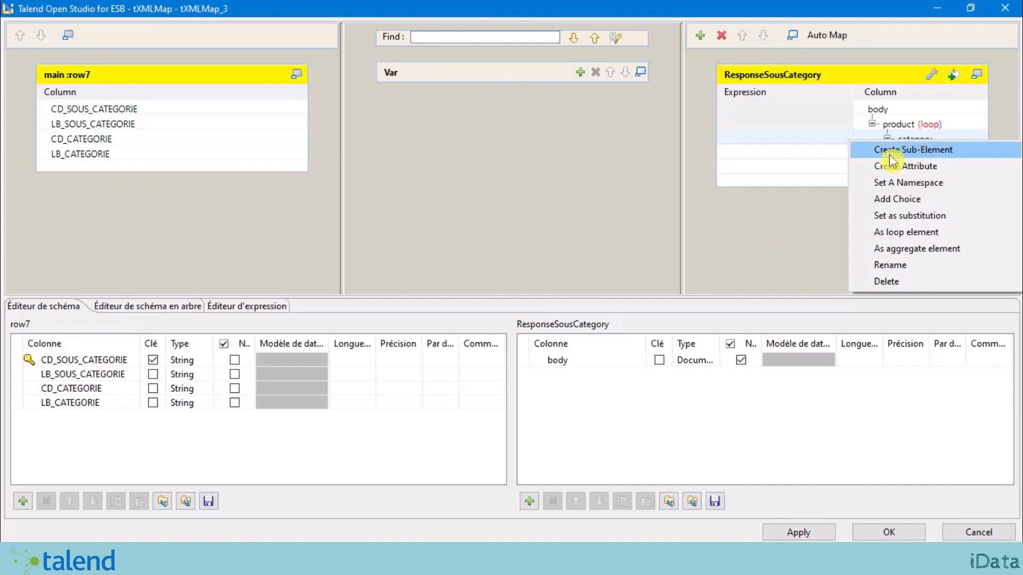
Step: Create a sous_category sub-element under category
left_click(952, 157)
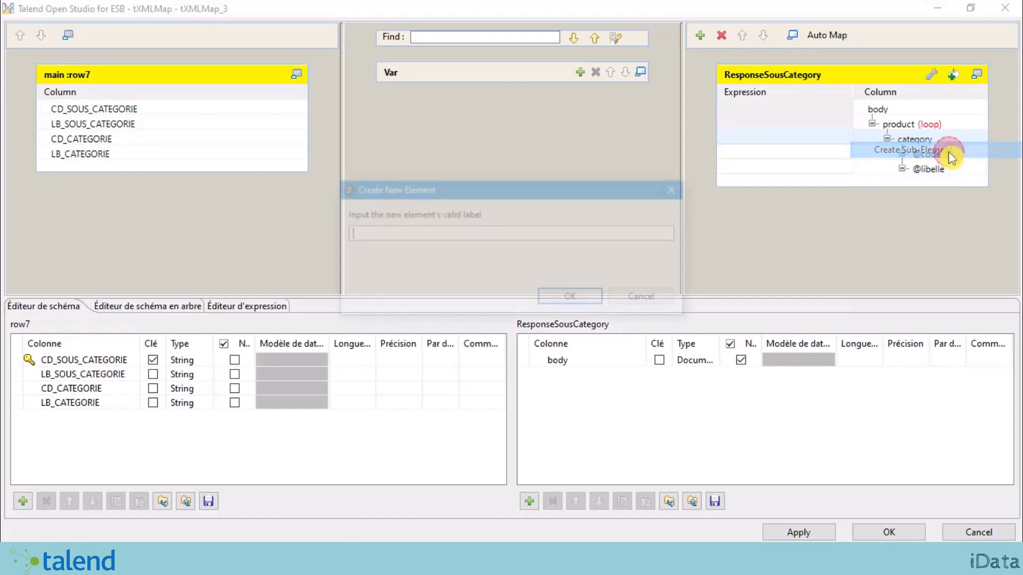
left_click(398, 233)
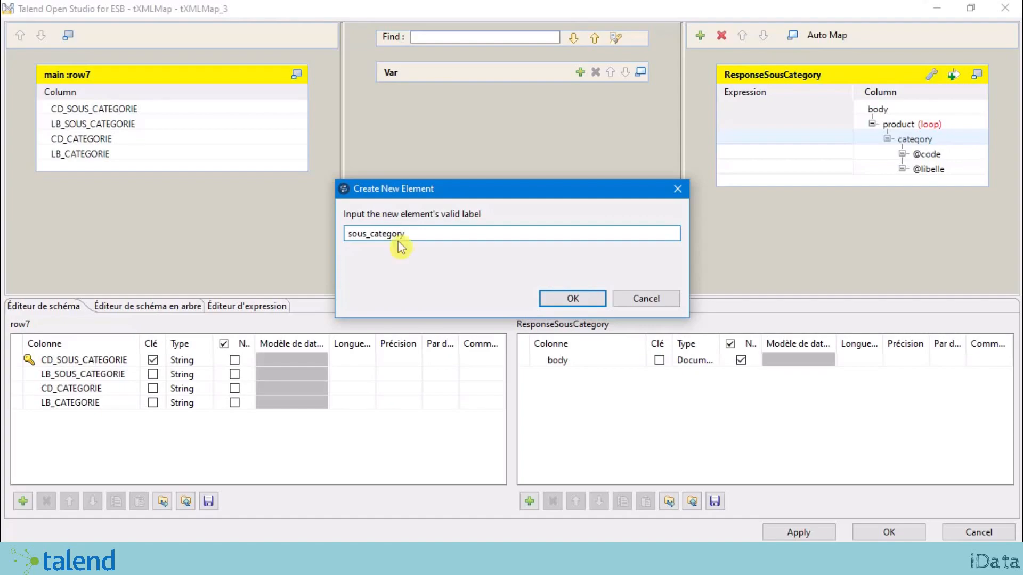
left_click(559, 298)
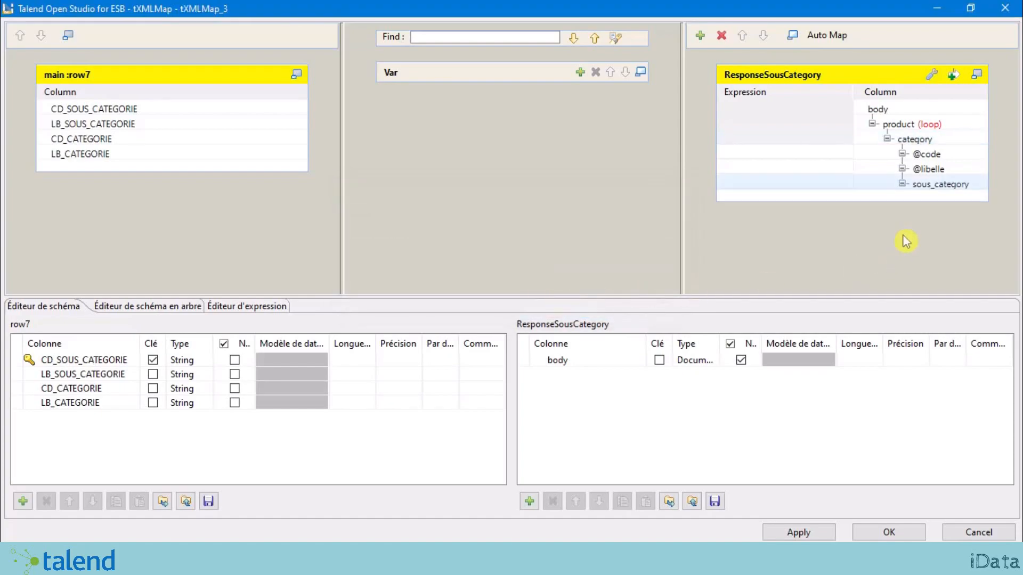
Step: Add code and libelle child elements under sous_category
right_click(944, 185)
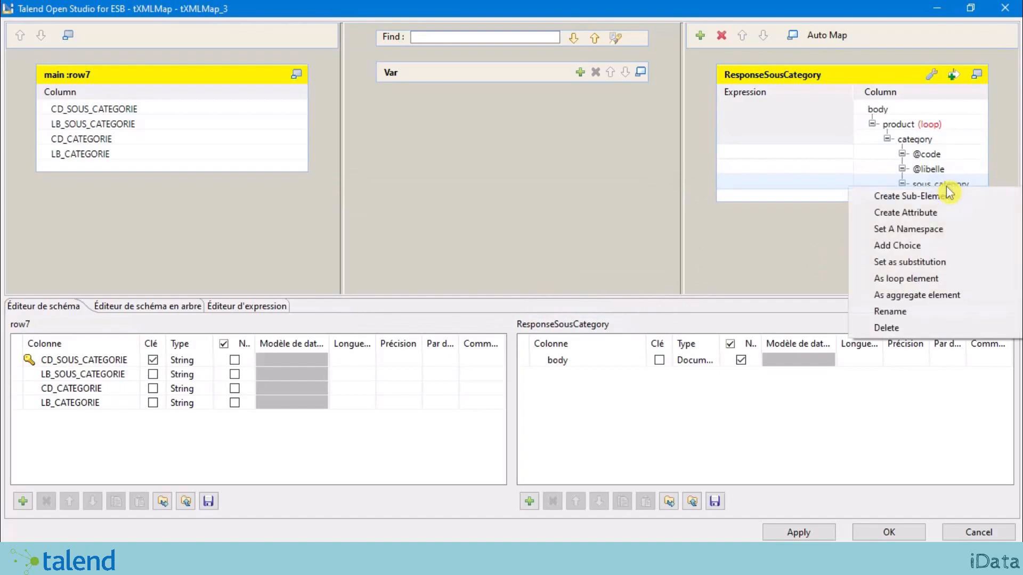
left_click(957, 200)
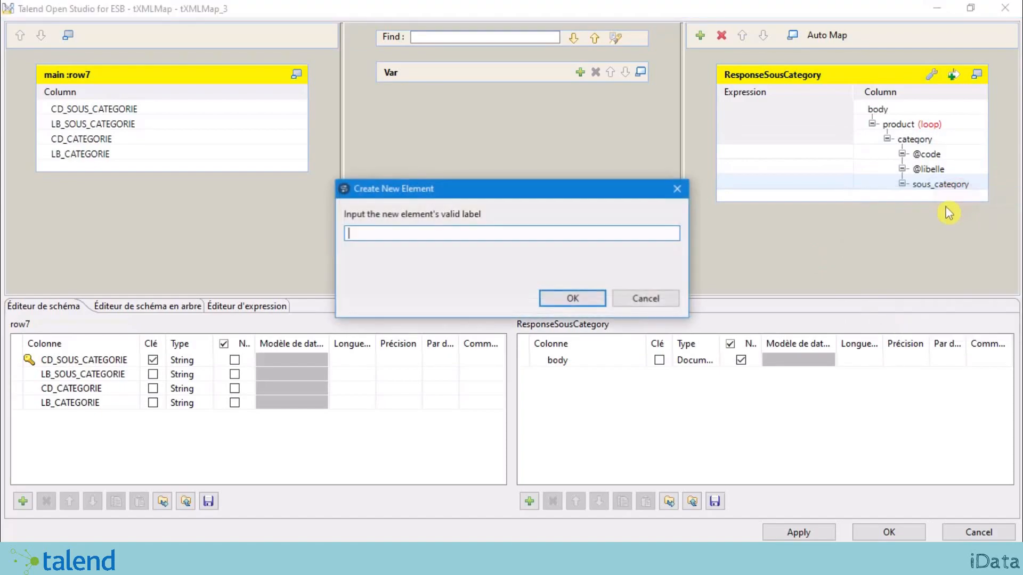
type("code")
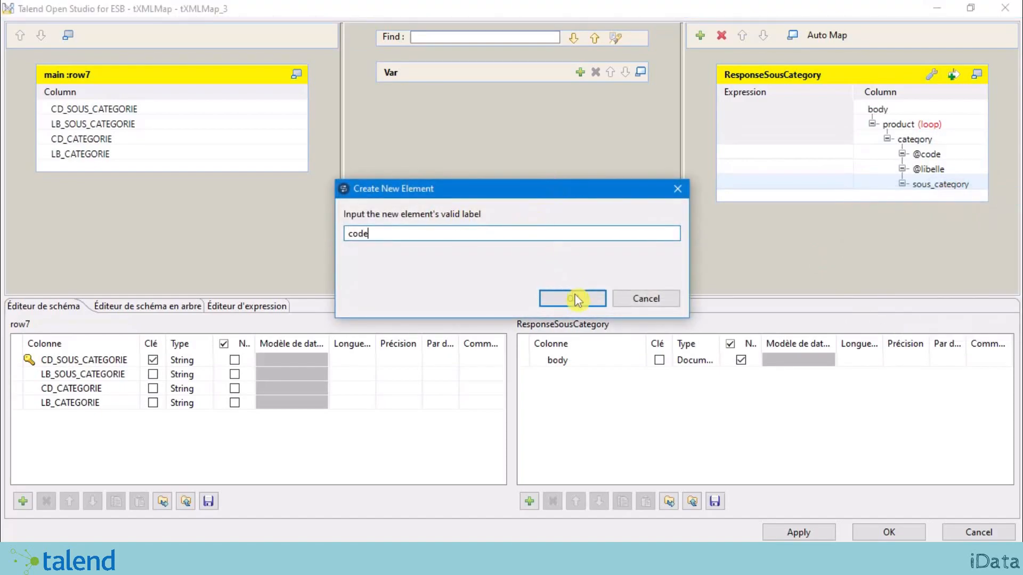
left_click(575, 301)
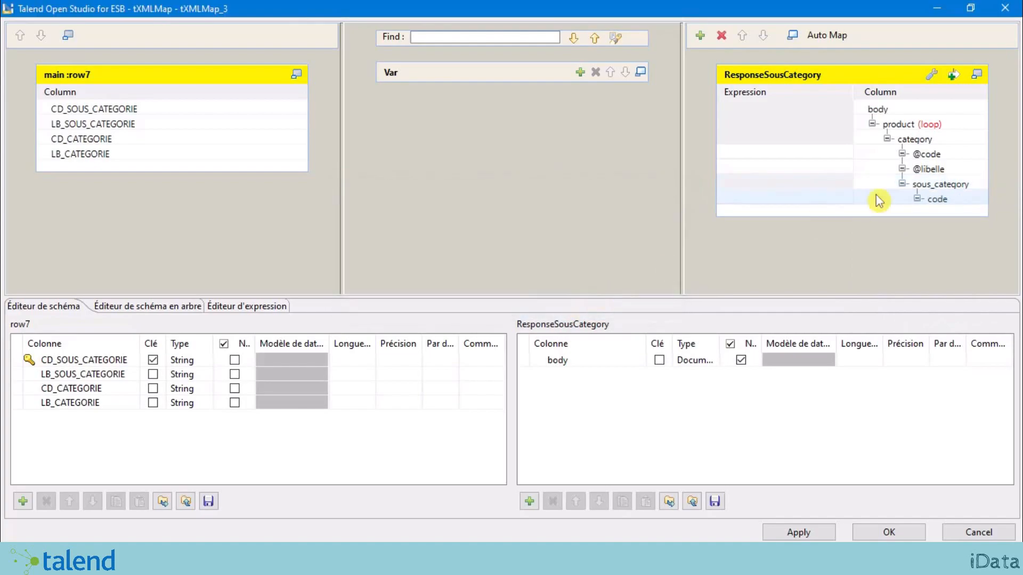
right_click(957, 190)
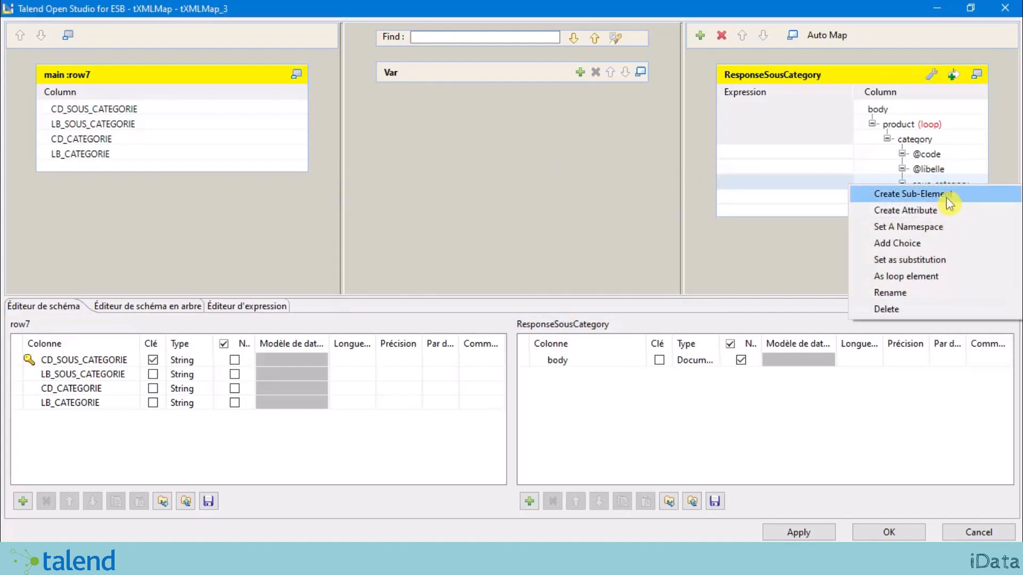
left_click(946, 195)
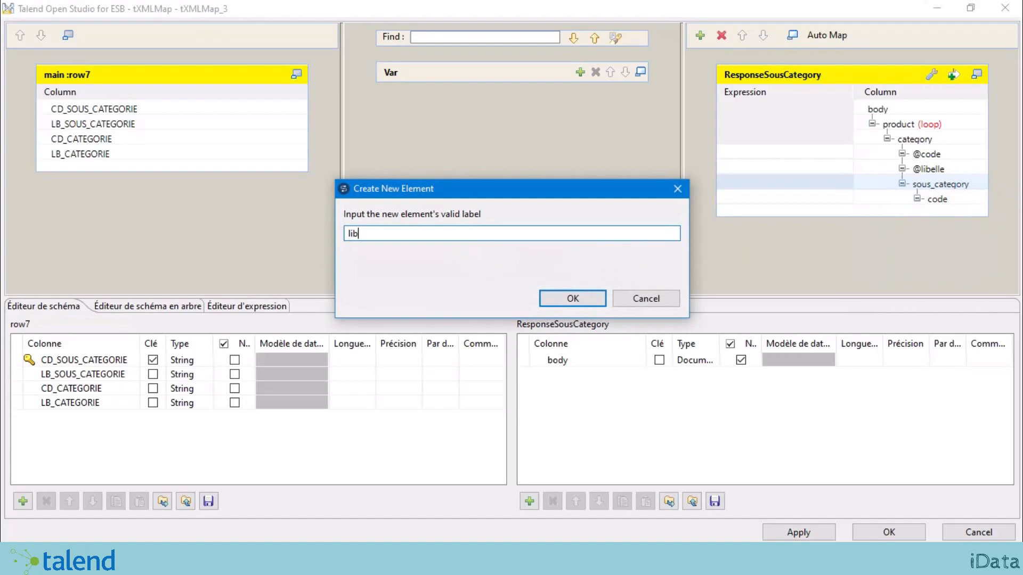
left_click(571, 298)
left_click(949, 188)
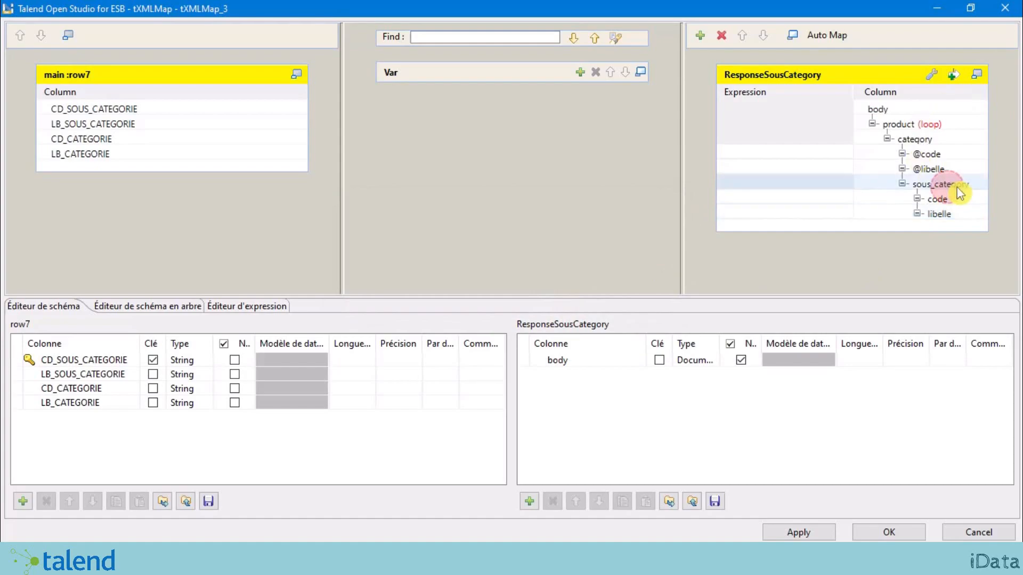
Step: Make sous_category the loop element and mark category as a group element
right_click(962, 188)
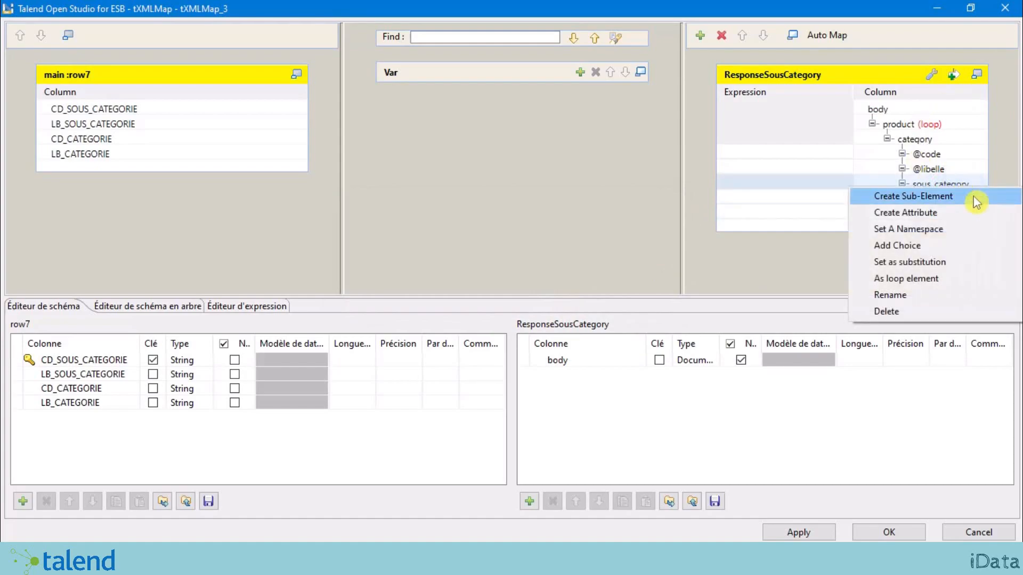
left_click(978, 285)
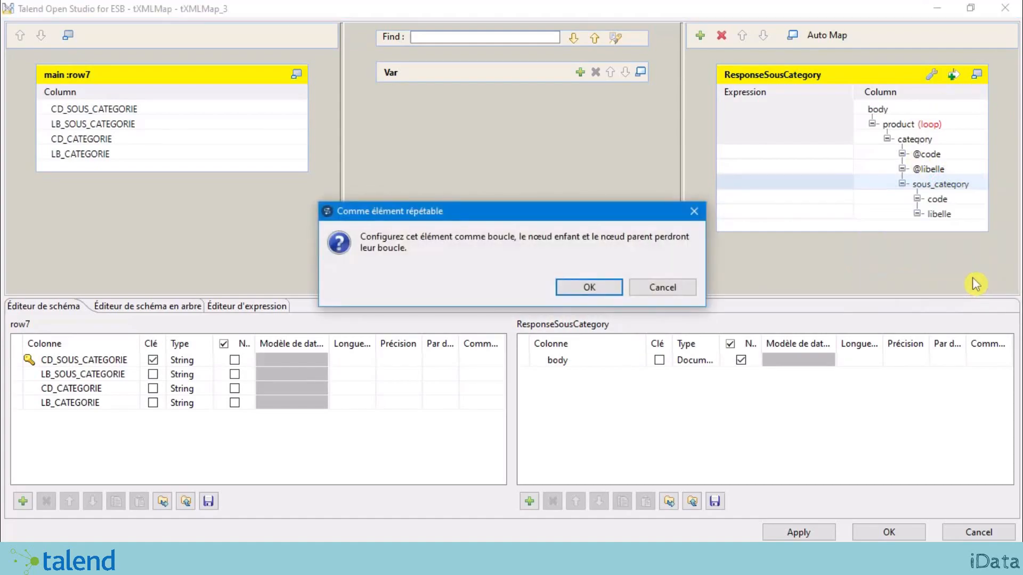
left_click(602, 286)
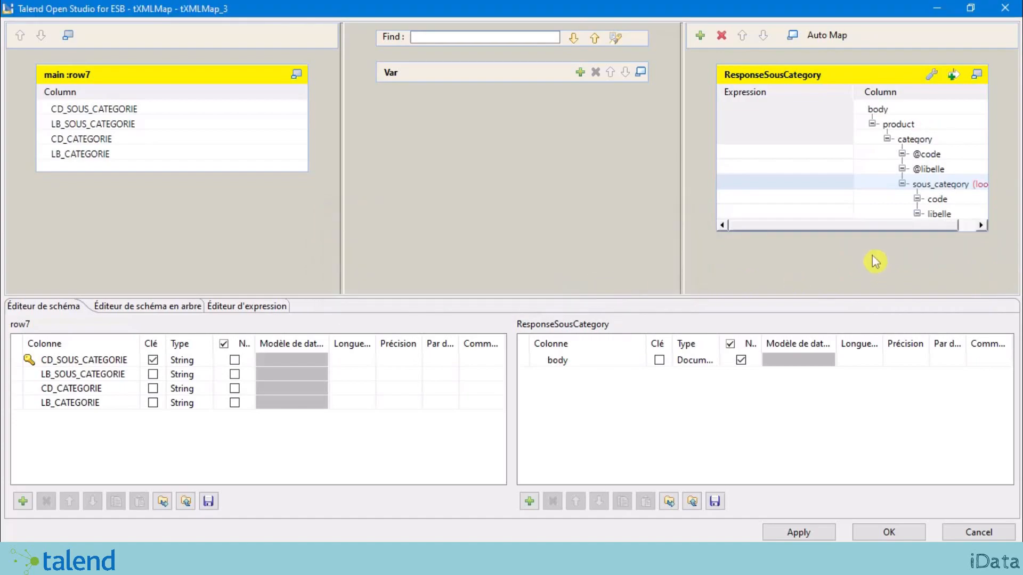
right_click(942, 143)
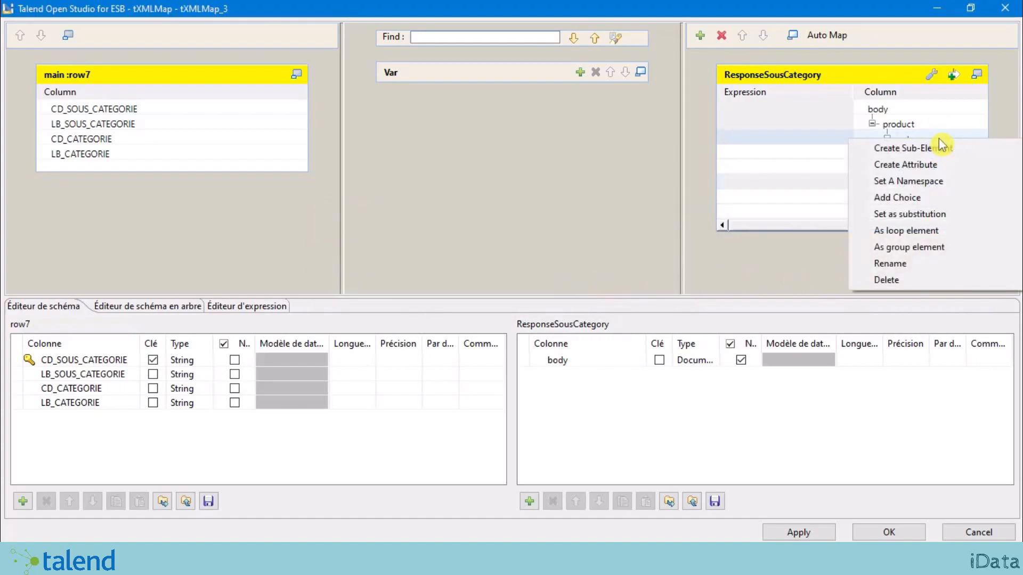
left_click(946, 248)
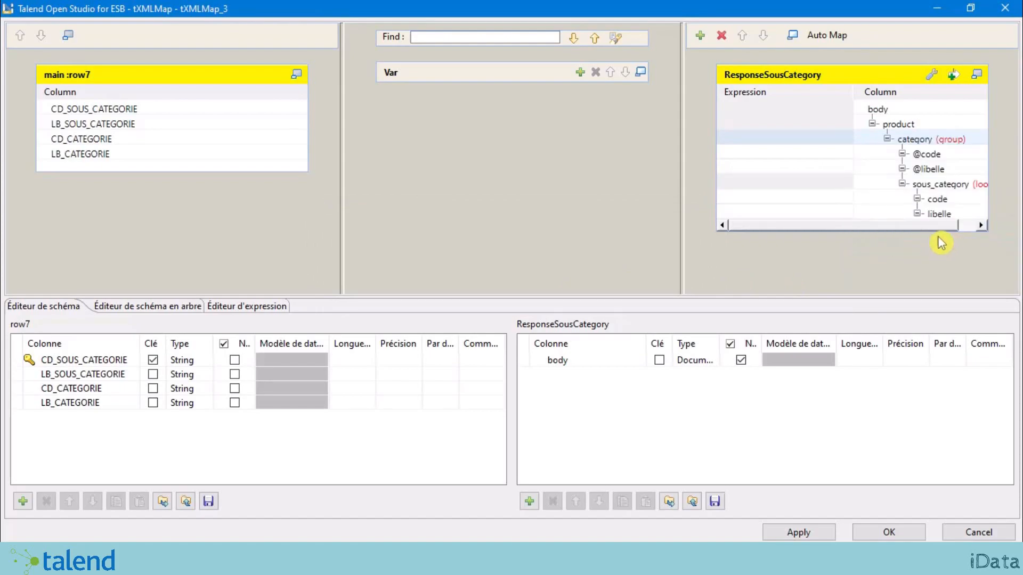
left_click_drag(771, 226, 829, 228)
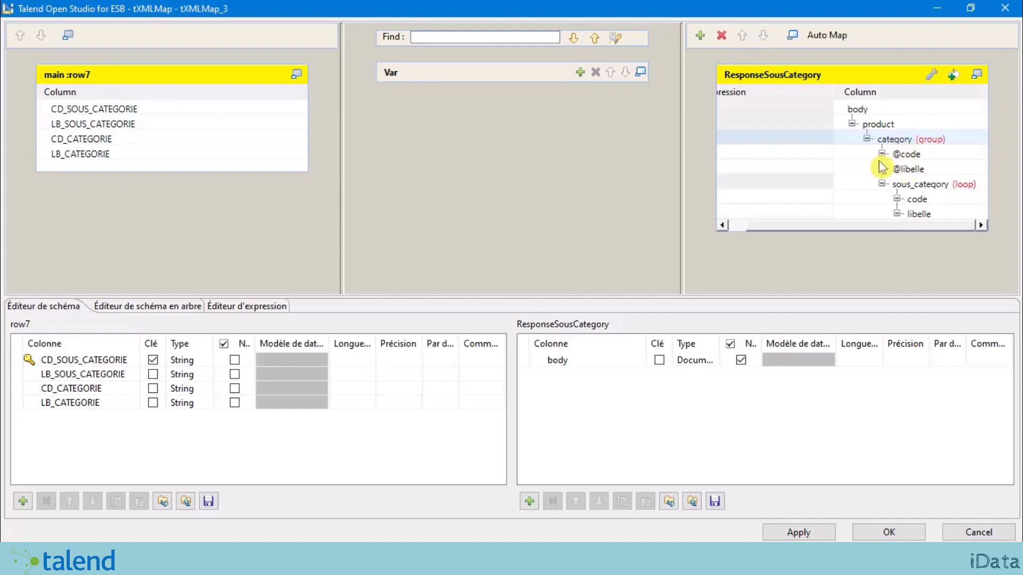
left_click(907, 156)
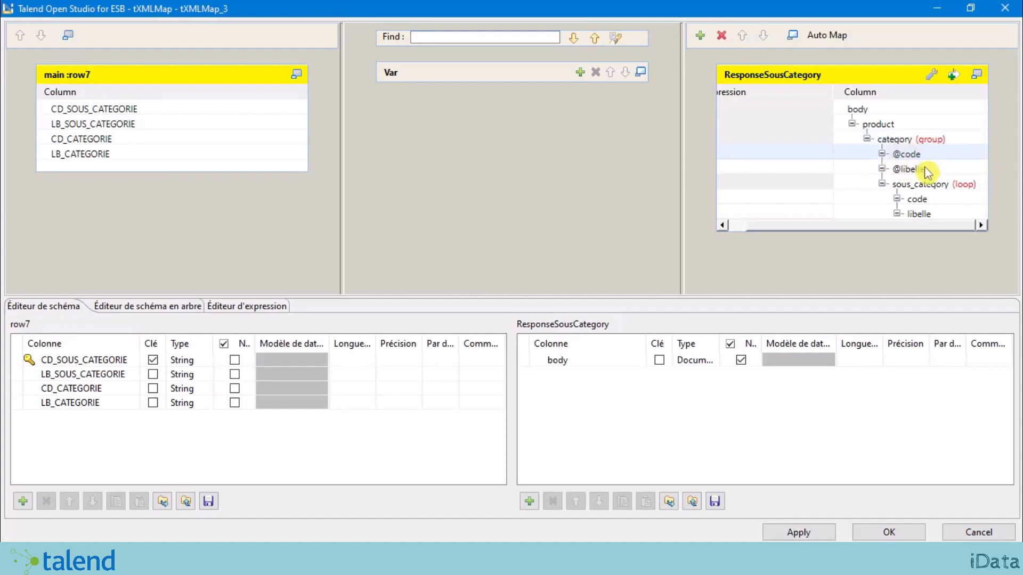
left_click(925, 171)
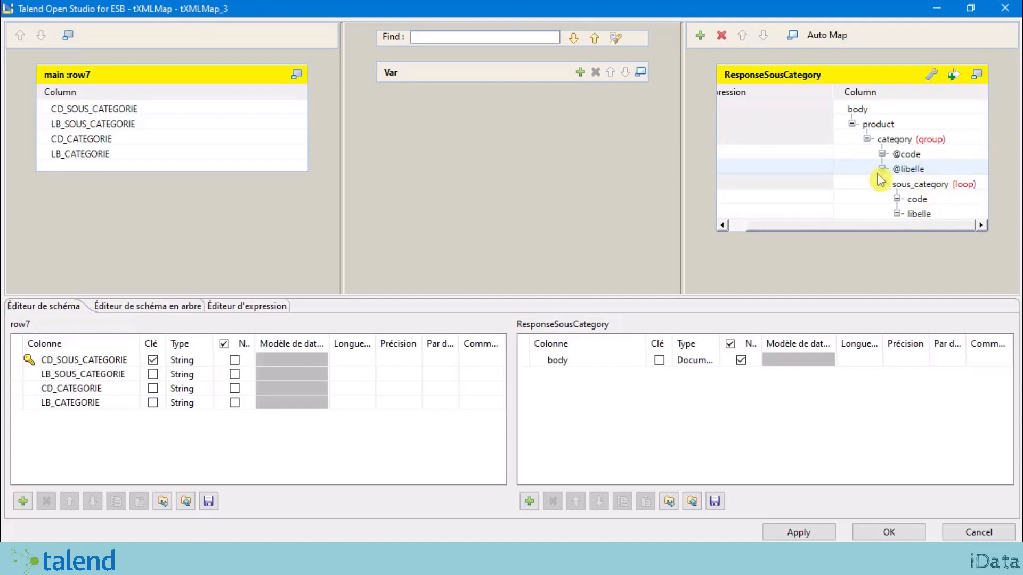
left_click(932, 189)
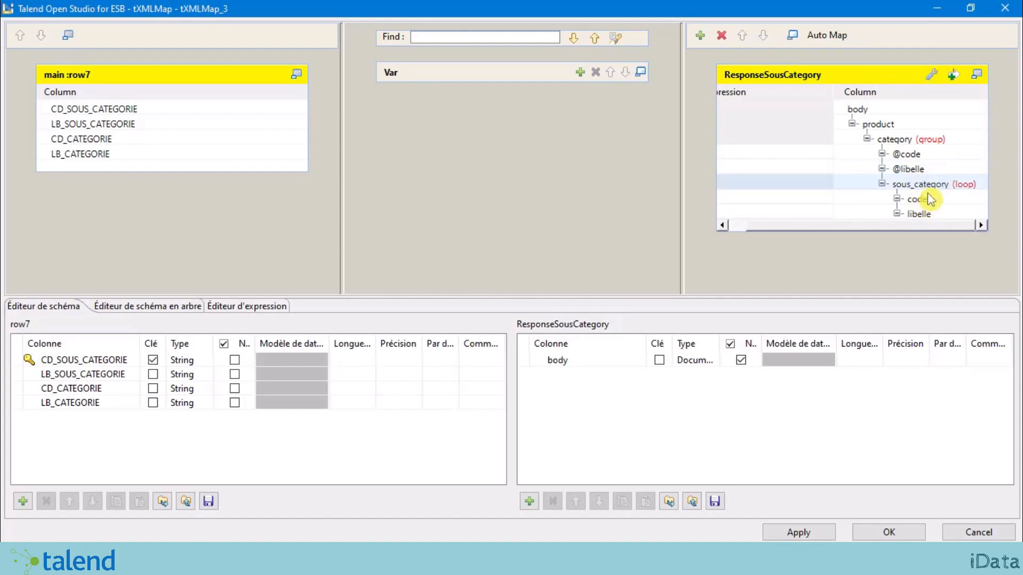
left_click(925, 142)
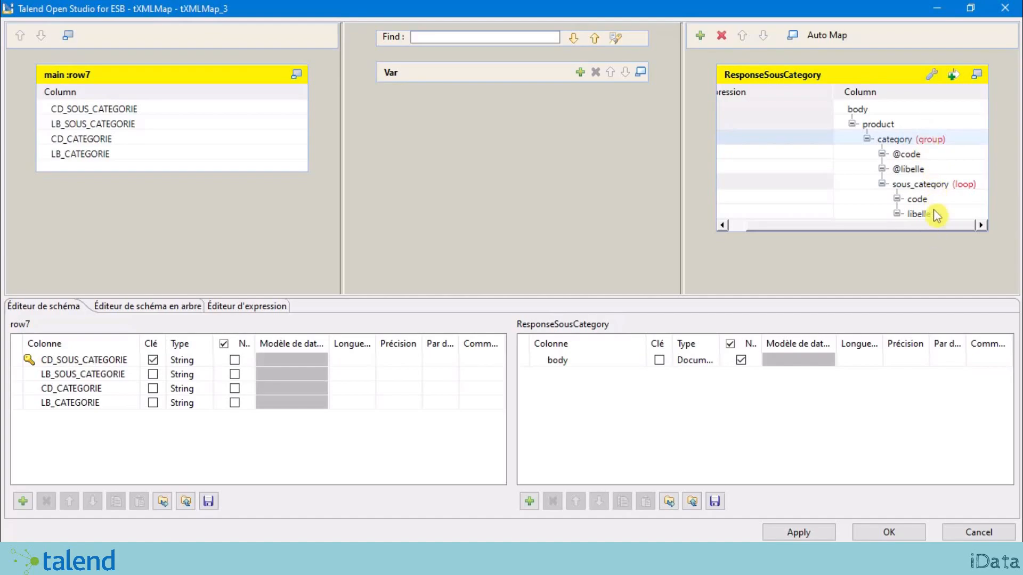
left_click(943, 186)
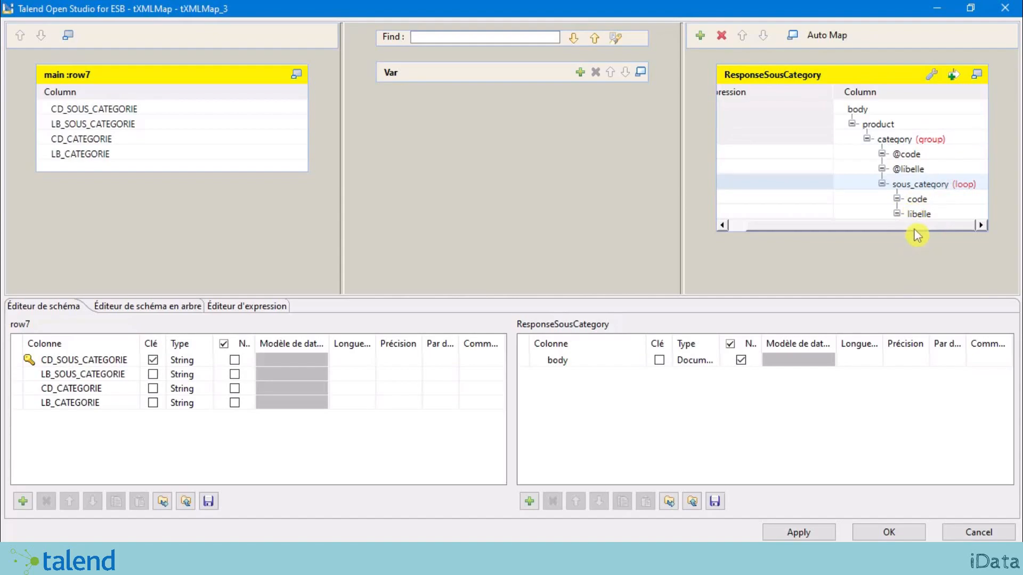
left_click(926, 139)
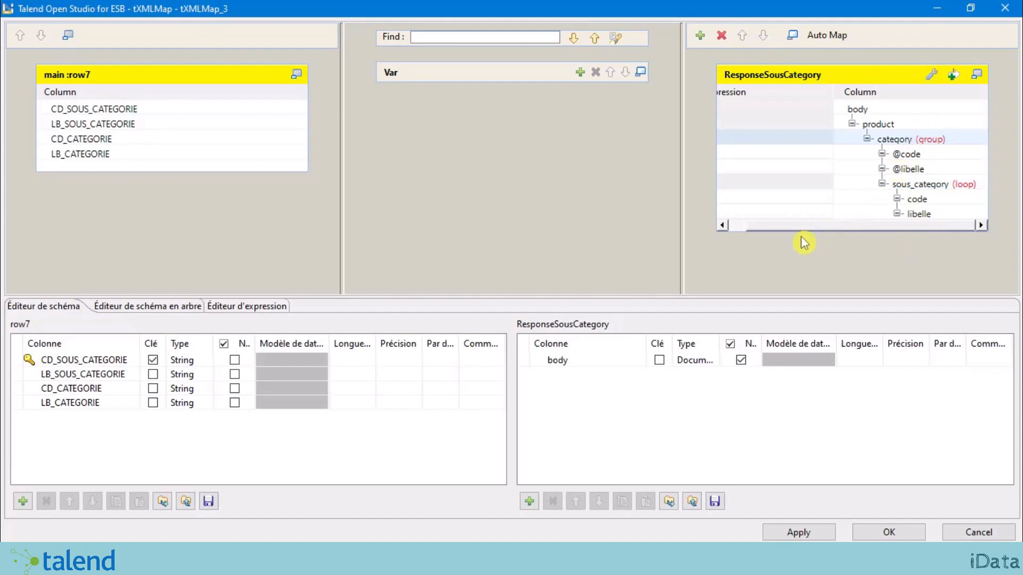
left_click_drag(793, 224, 741, 228)
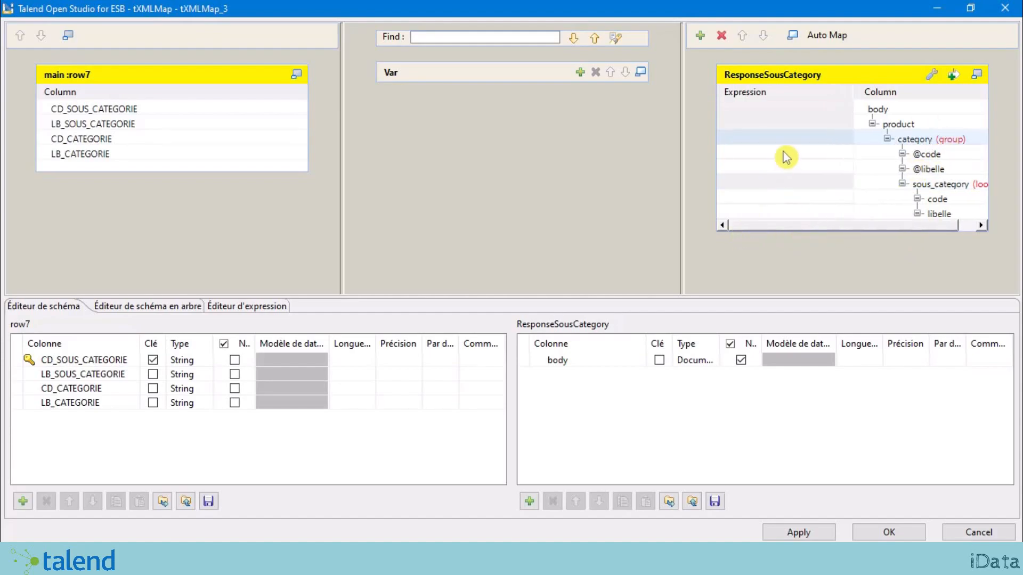
left_click(759, 155)
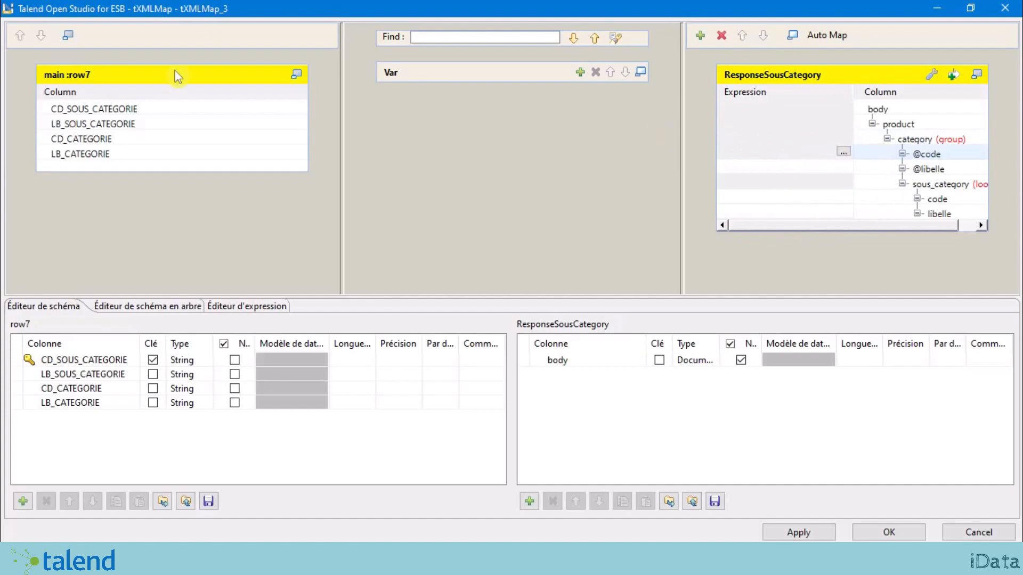
left_click_drag(99, 144, 782, 159)
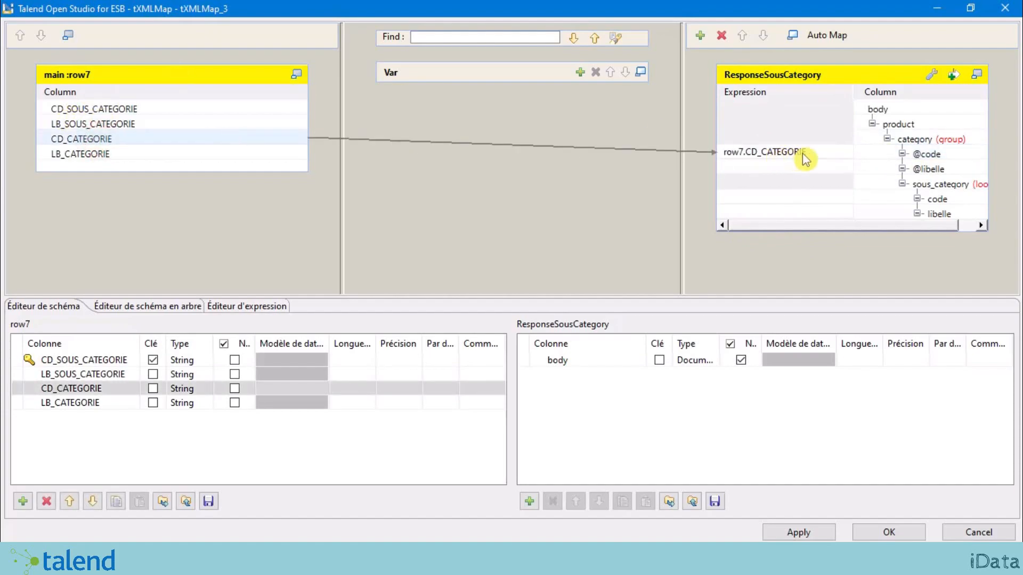
left_click(69, 154)
left_click_drag(99, 156, 750, 171)
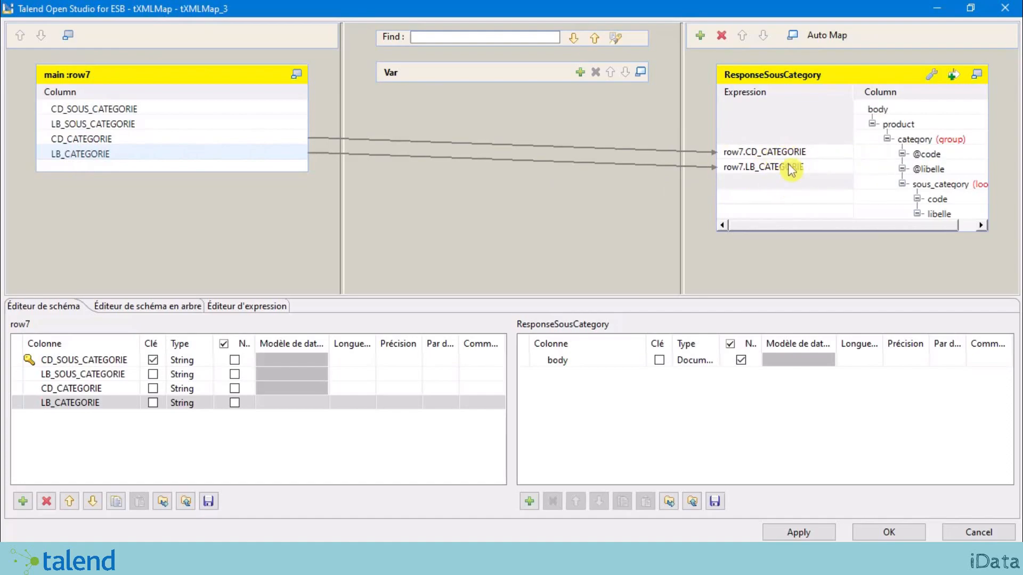
Step: Map row7 CD_SOUS_CATEGORIE and LB_SOUS_CATEGORIE to sous_category's code and libelle elements
left_click(925, 140)
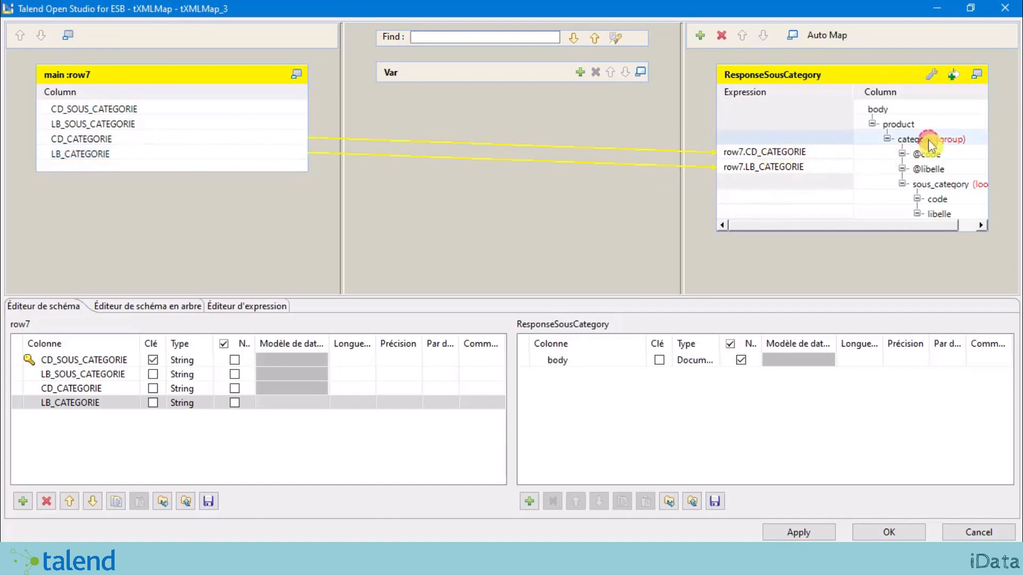
left_click(835, 198)
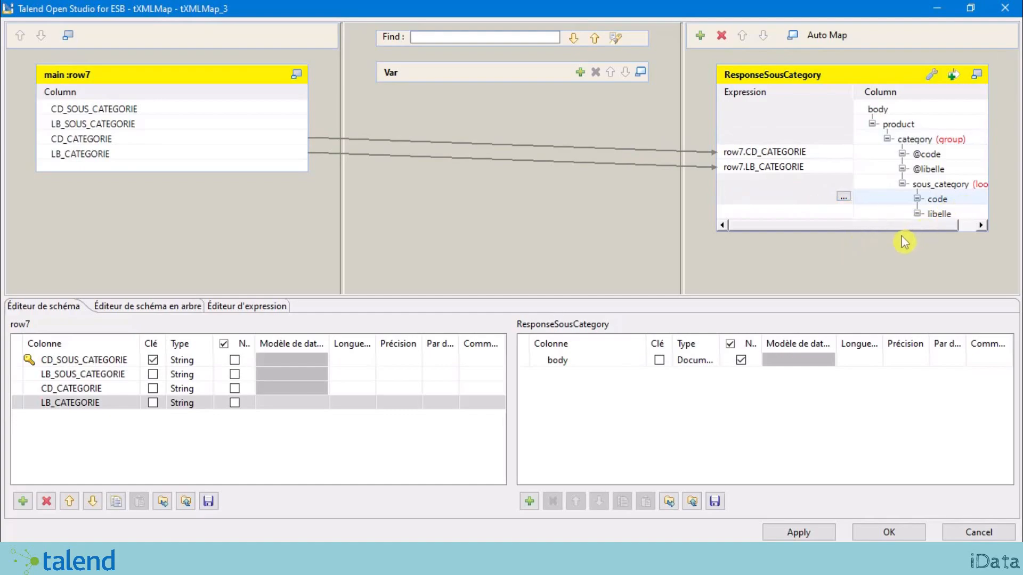
left_click_drag(89, 112, 584, 191)
left_click_drag(741, 201, 738, 198)
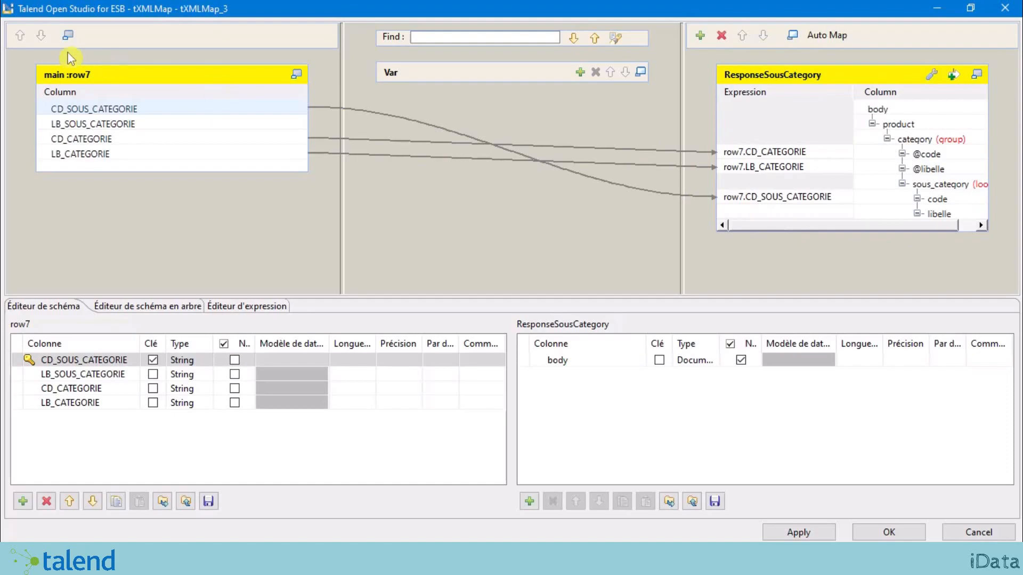
left_click_drag(96, 129, 752, 216)
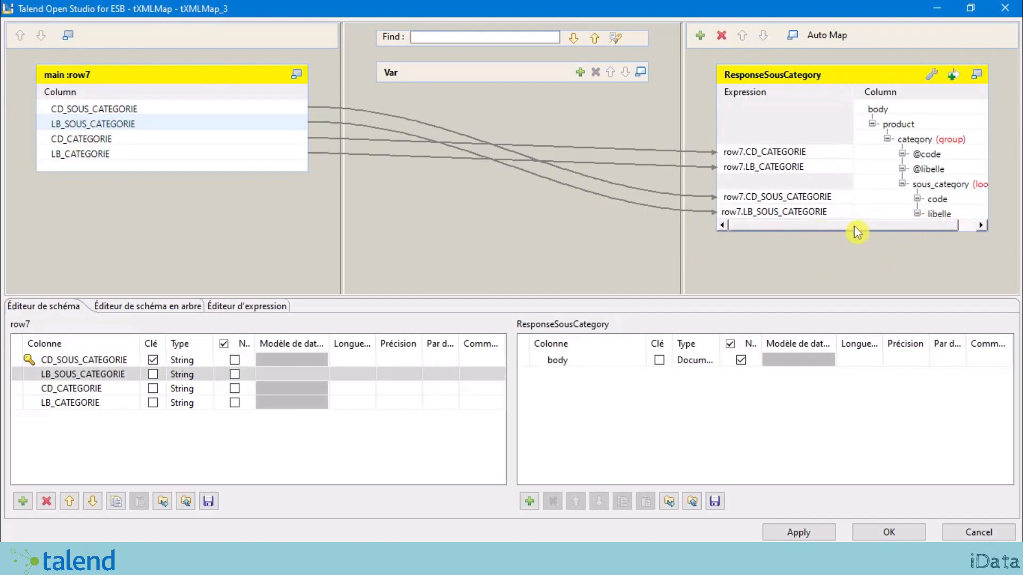
left_click(932, 74)
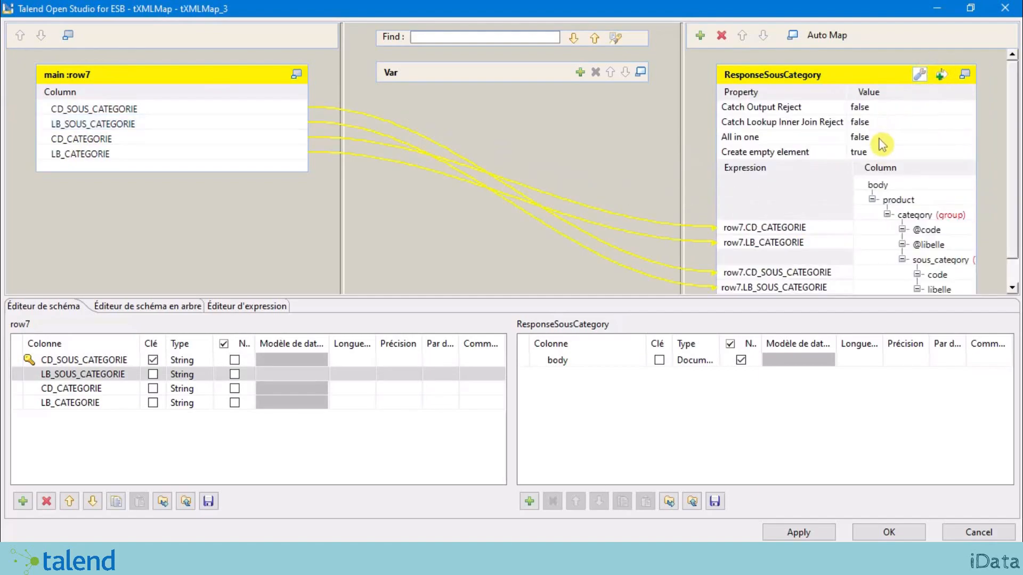
Step: Set ResponseSousCategory's All in one property to true and confirm the mapping
left_click(887, 139)
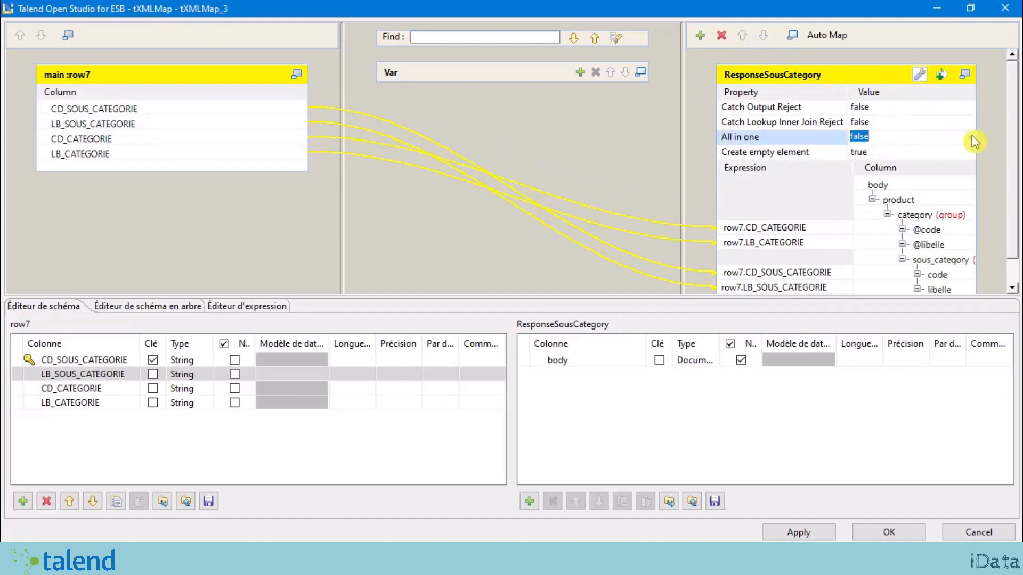
left_click(970, 137)
left_click(917, 151)
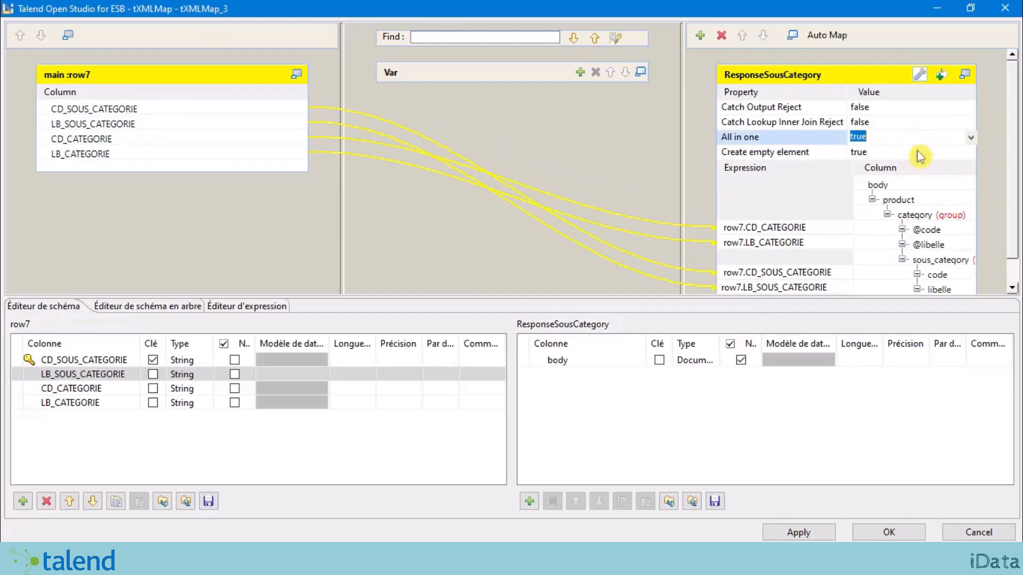
left_click(995, 139)
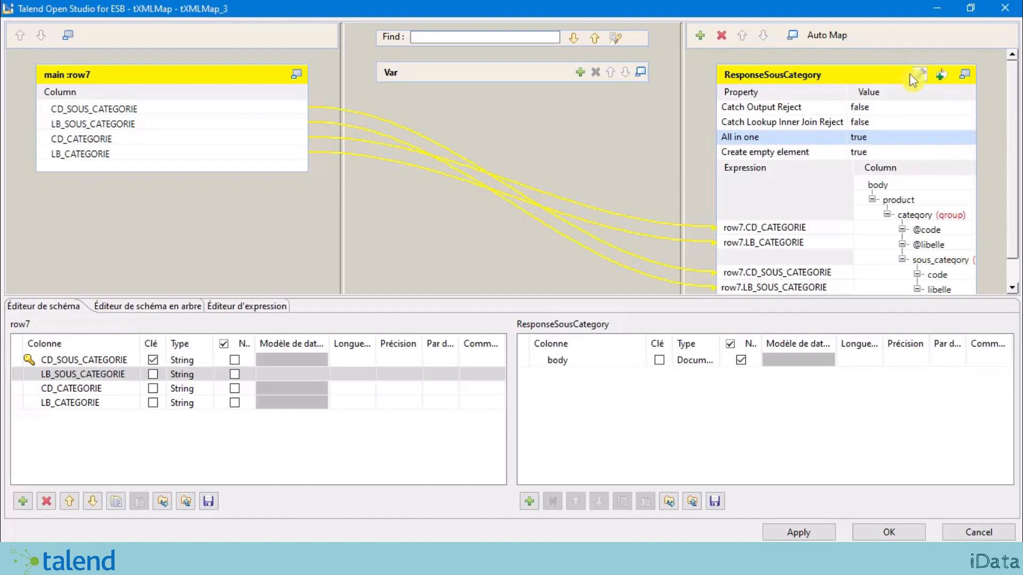
left_click(916, 75)
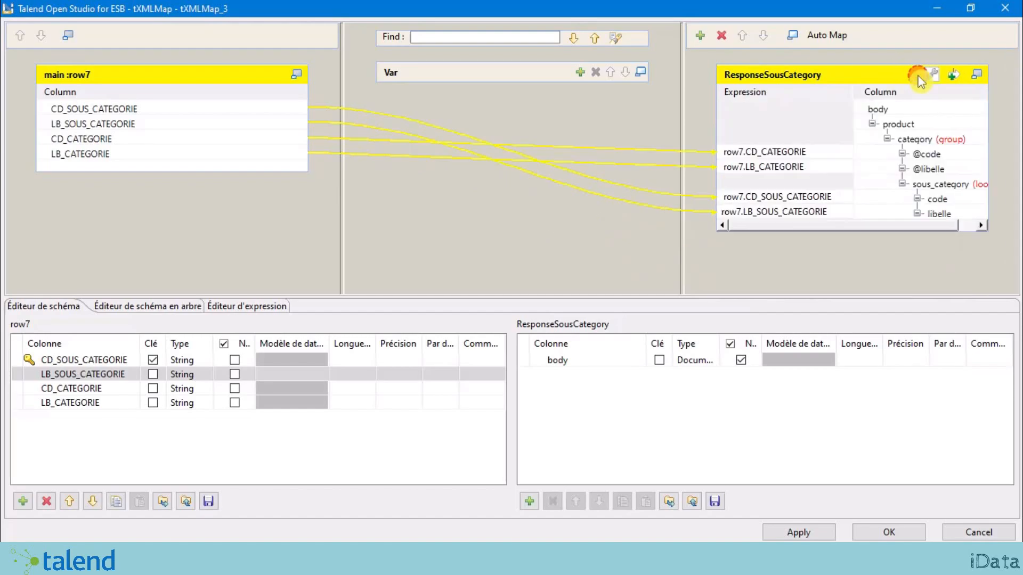
left_click_drag(849, 224, 829, 228)
left_click_drag(832, 225, 864, 231)
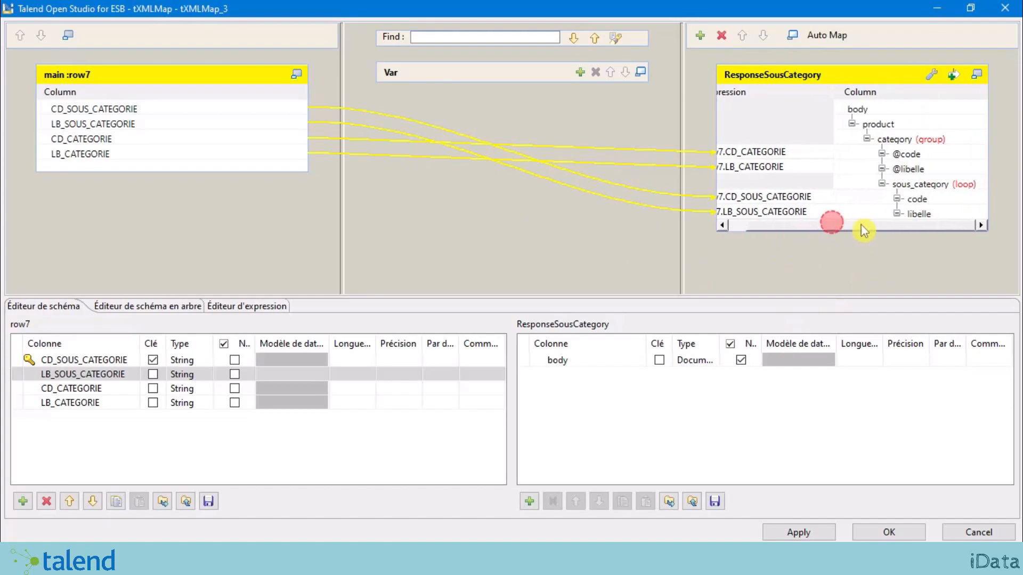
left_click(910, 532)
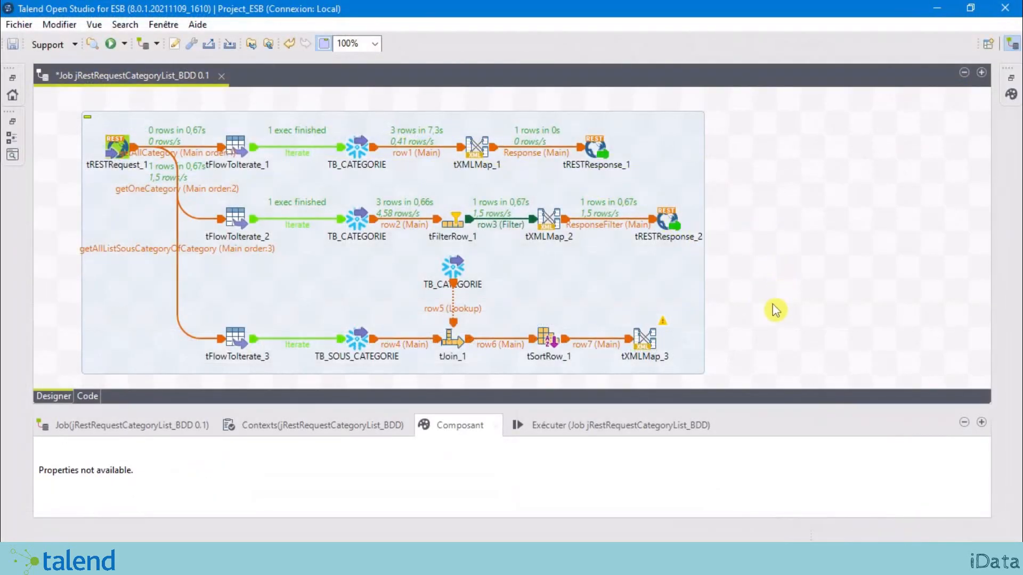
Step: Add a tRESTResponse_3 component to the canvas using the tres search
left_click(778, 309)
type("tres")
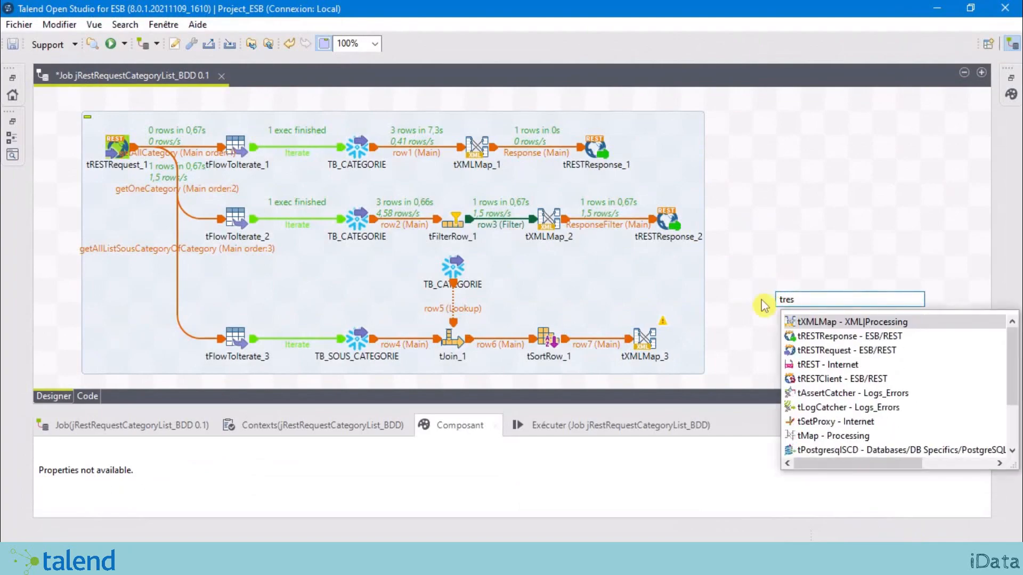
double_click(841, 335)
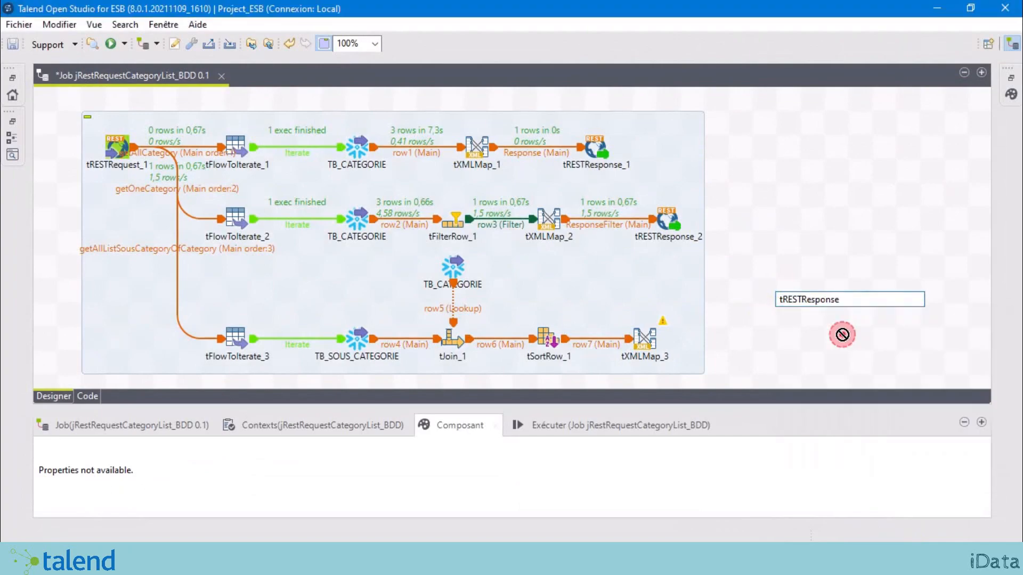
left_click_drag(775, 323, 775, 348)
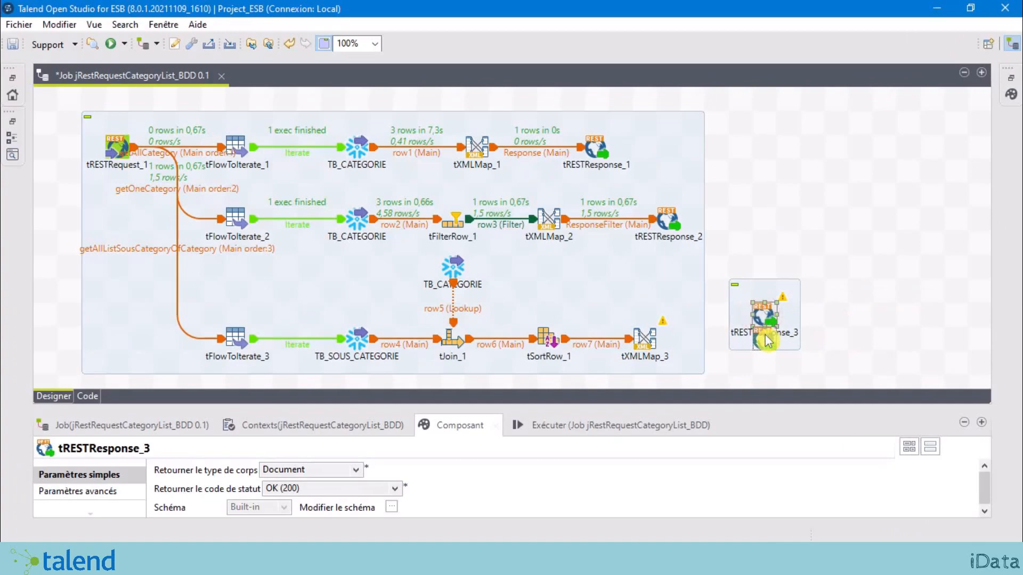
left_click(780, 229)
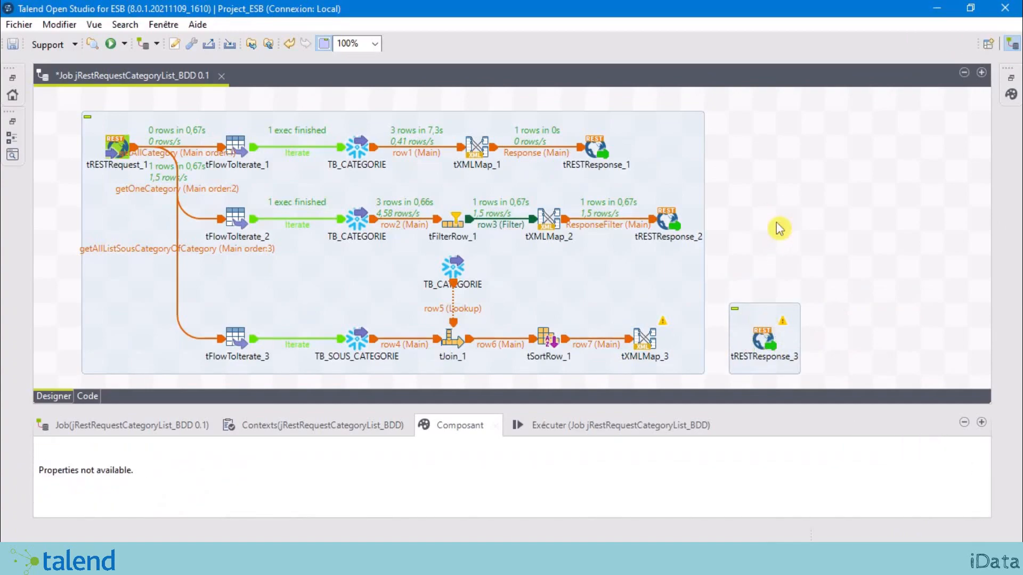
left_click(743, 353)
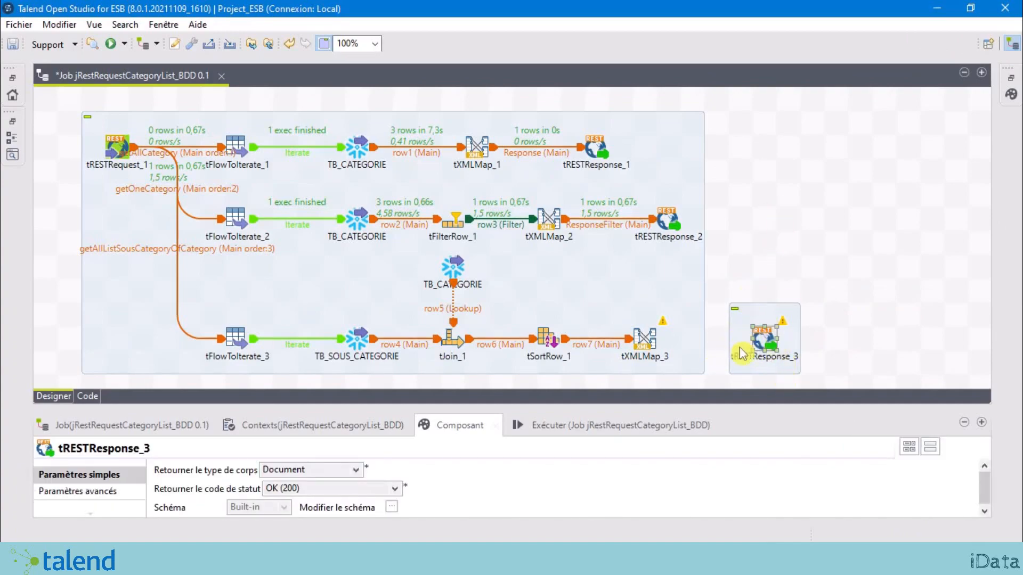
Step: Link tXMLMap_3 to tRESTResponse_3 via the ResponseSousCategory output and accept the schema
left_click(647, 339)
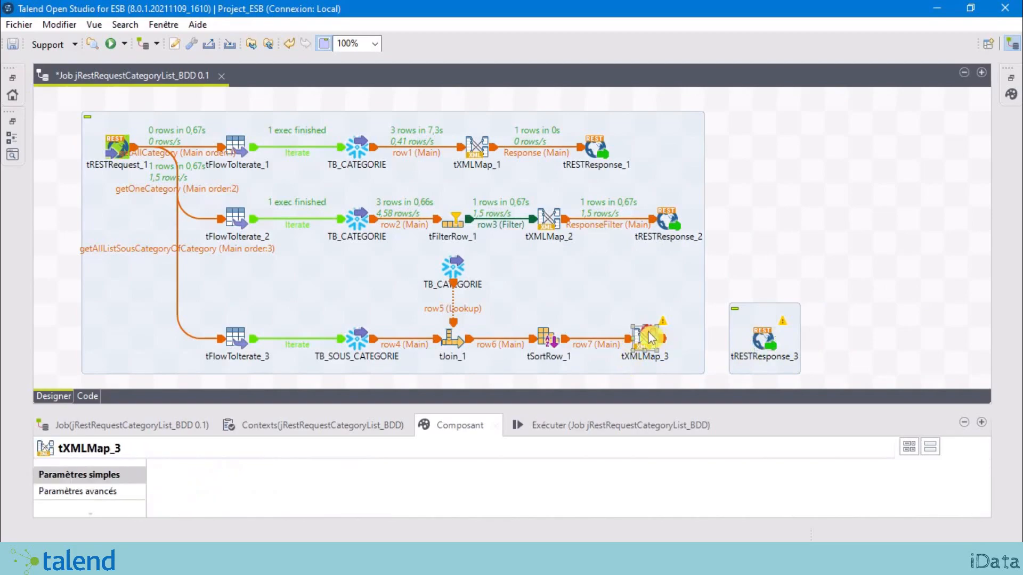
right_click(650, 339)
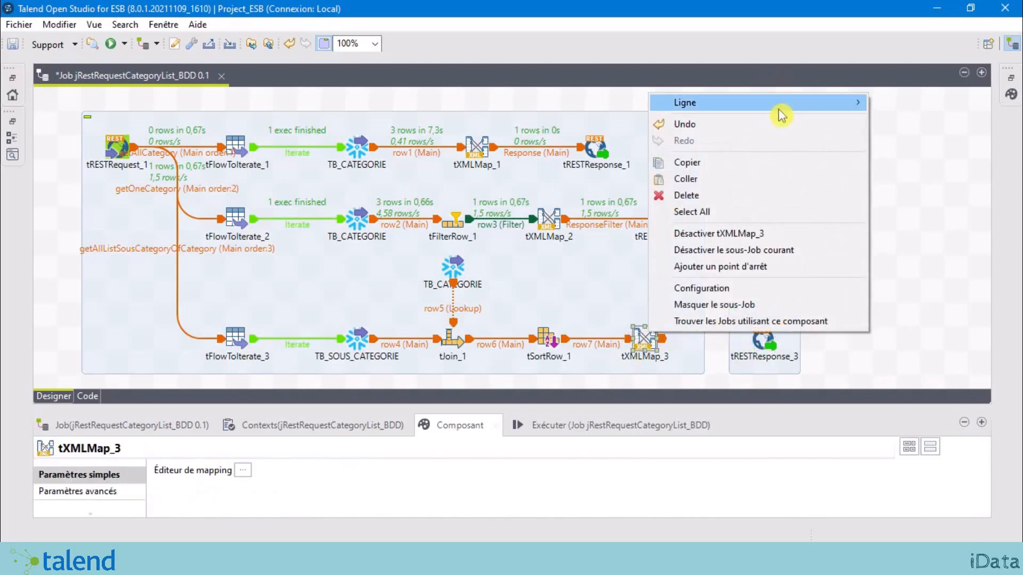
mouse_move(872, 110)
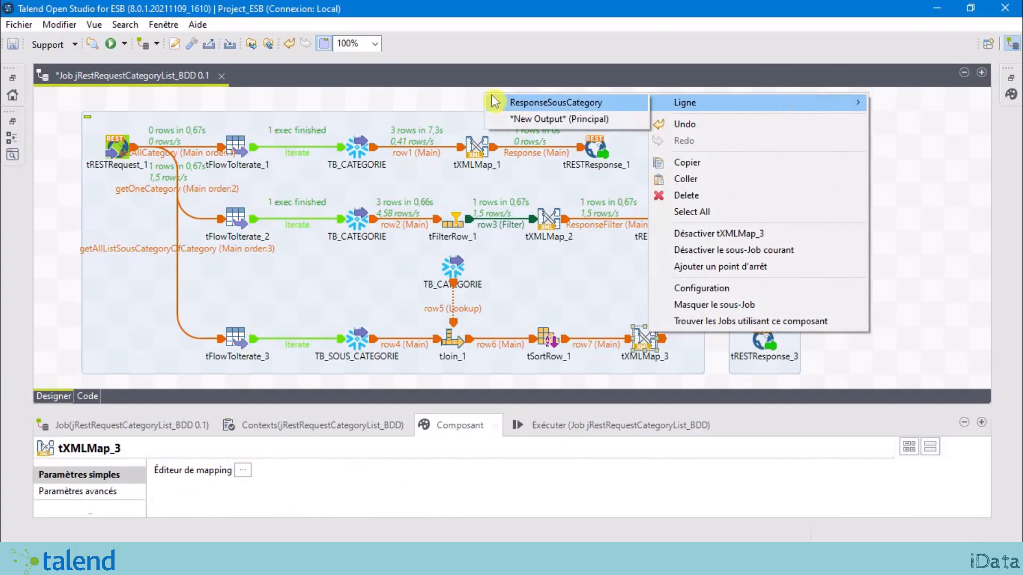
left_click(588, 106)
left_click(762, 341)
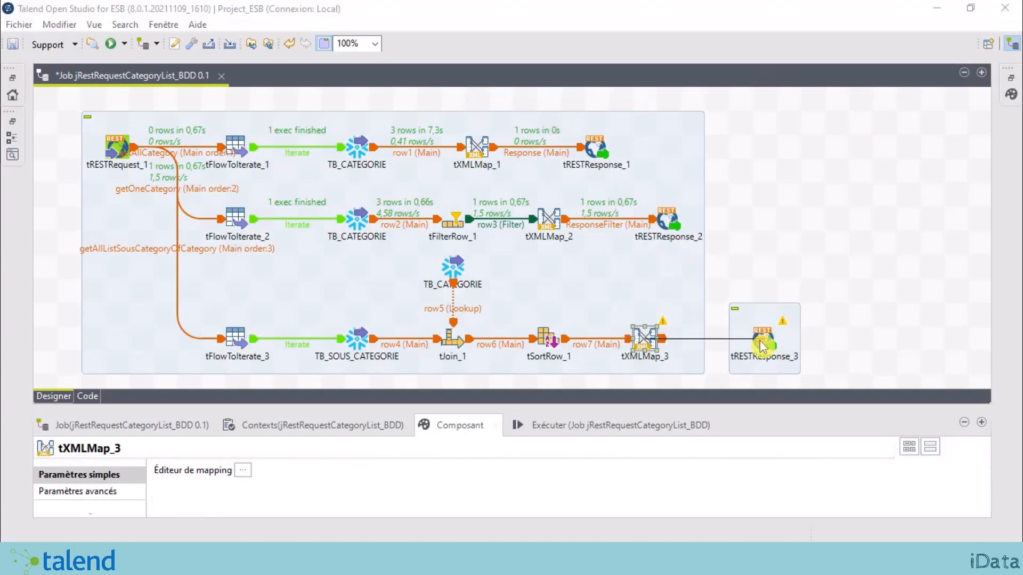
left_click(589, 288)
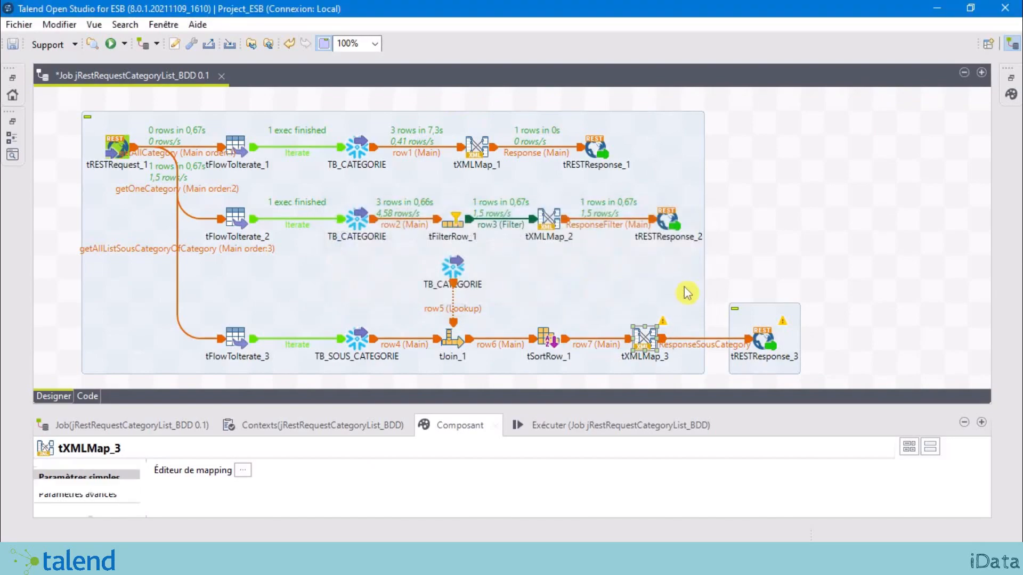
left_click(849, 260)
left_click(635, 323)
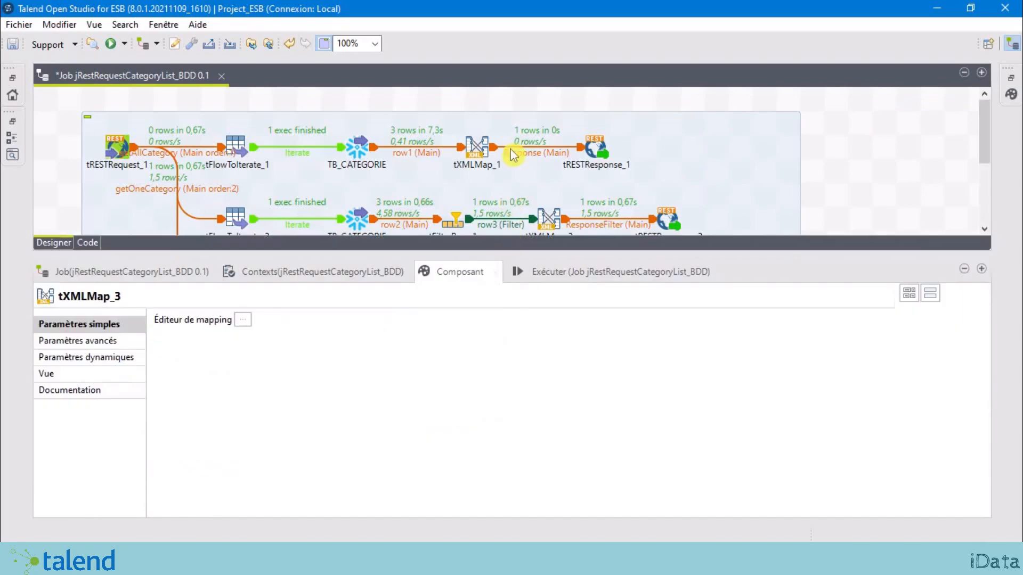
Step: Stop and rerun the job, then select the deployed localhost:8088/product endpoint in the console
scroll(515, 159, "down", 3)
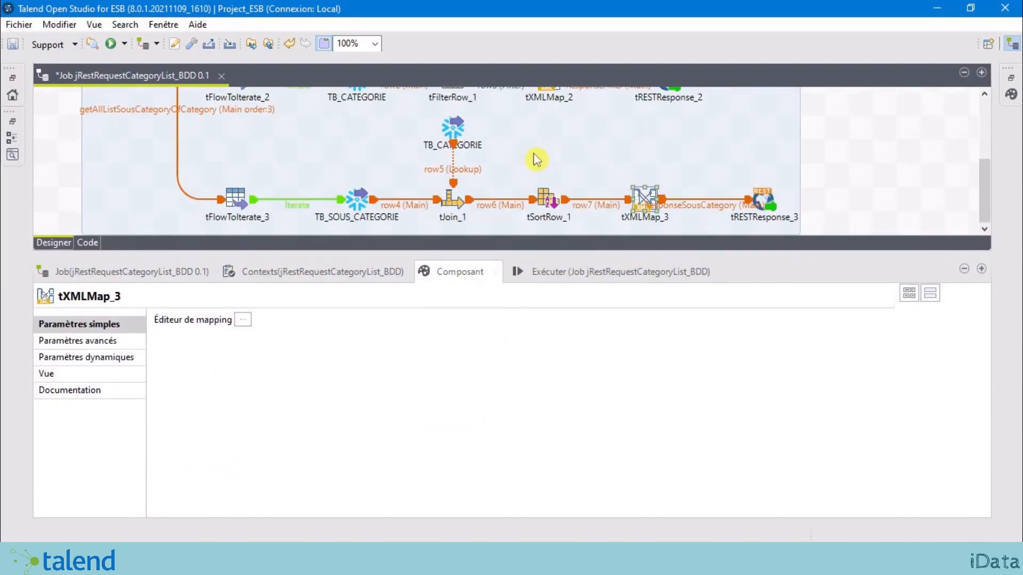
left_click(579, 273)
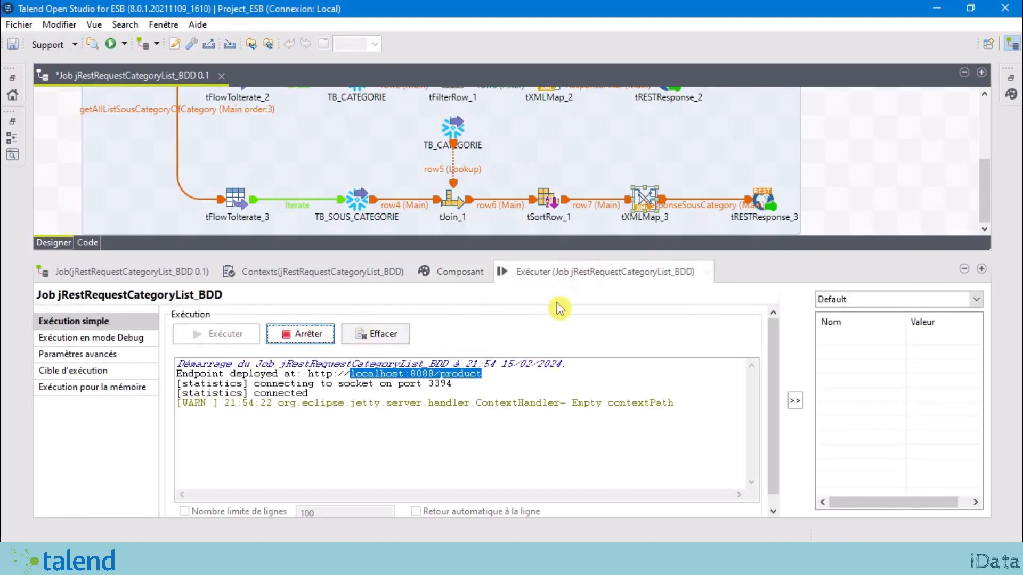
left_click(309, 339)
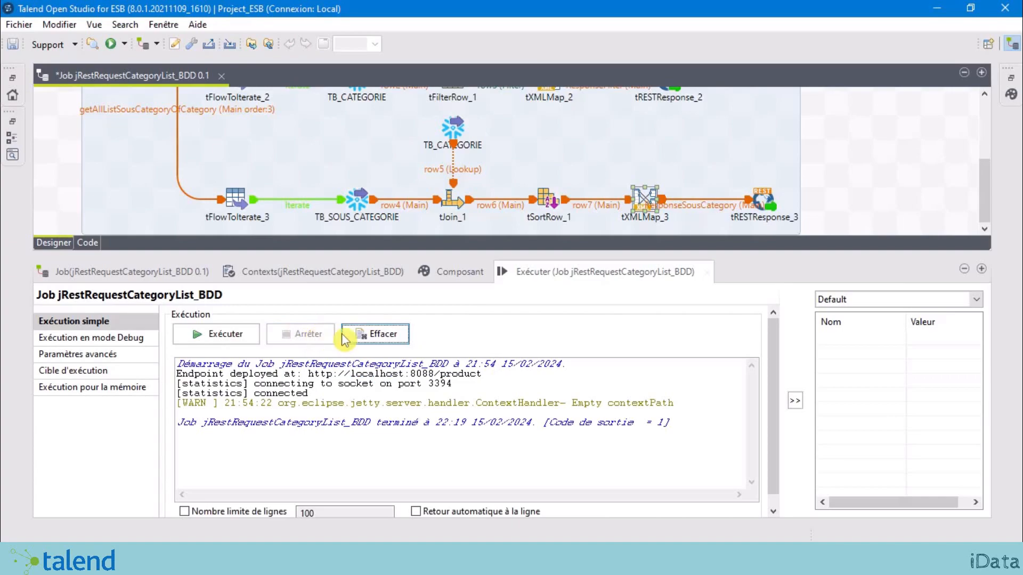
left_click(235, 340)
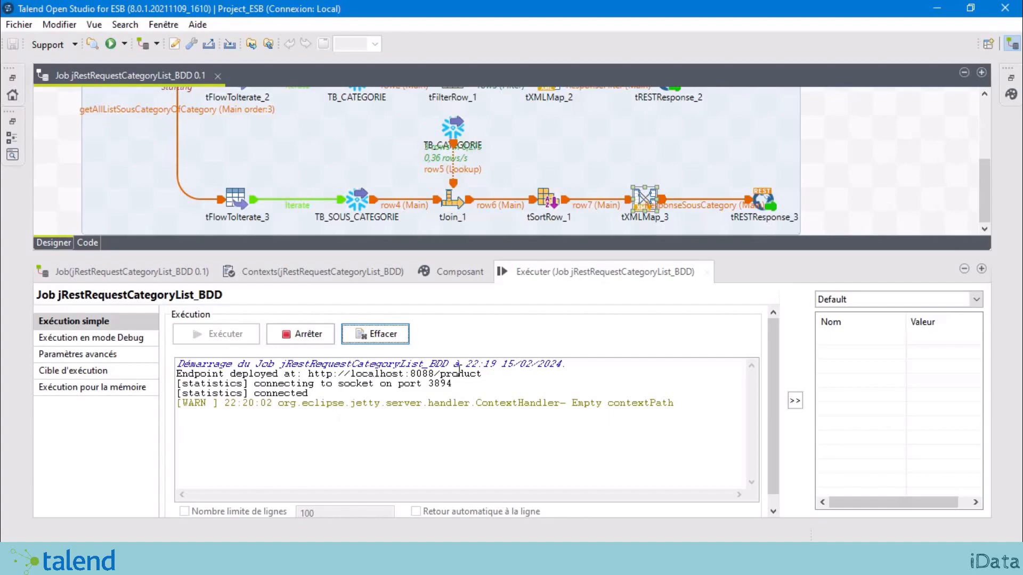
left_click_drag(483, 373, 354, 373)
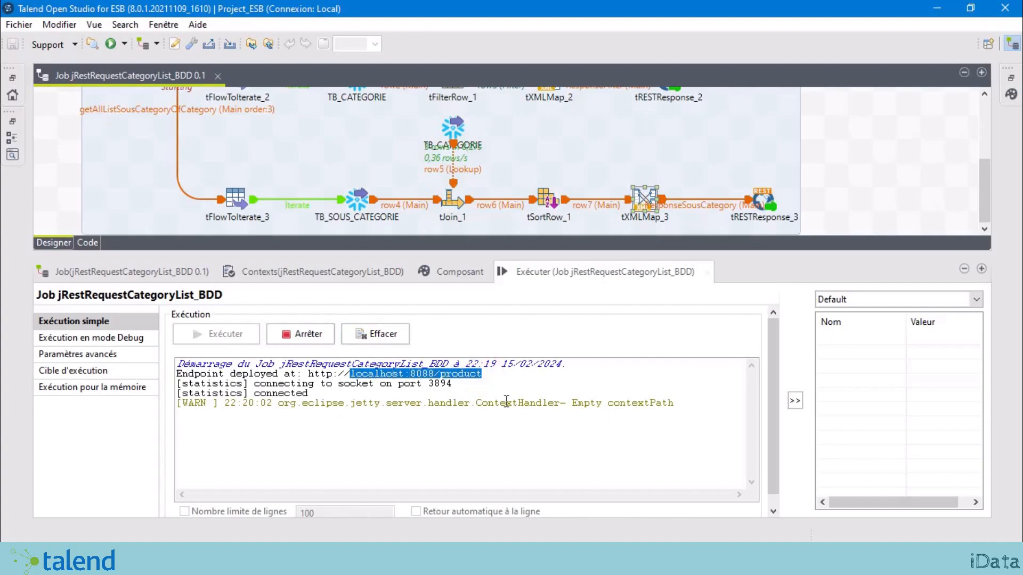
scroll(383, 186, "up", 1)
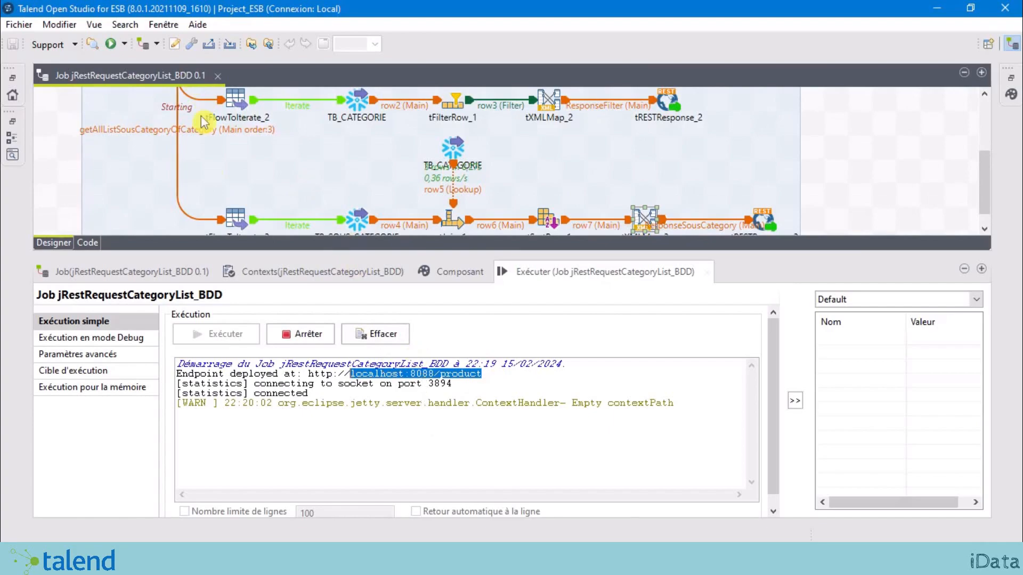
left_click_drag(305, 254, 318, 381)
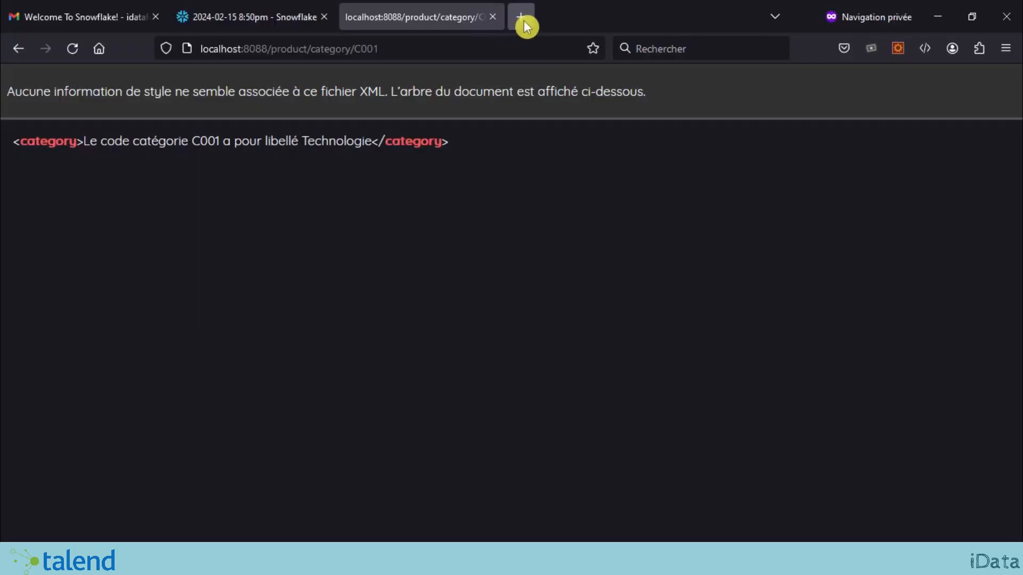
Step: Load localhost:8088/product/listOfSousCategory in a new Firefox tab and review the grouped XML
left_click(520, 21)
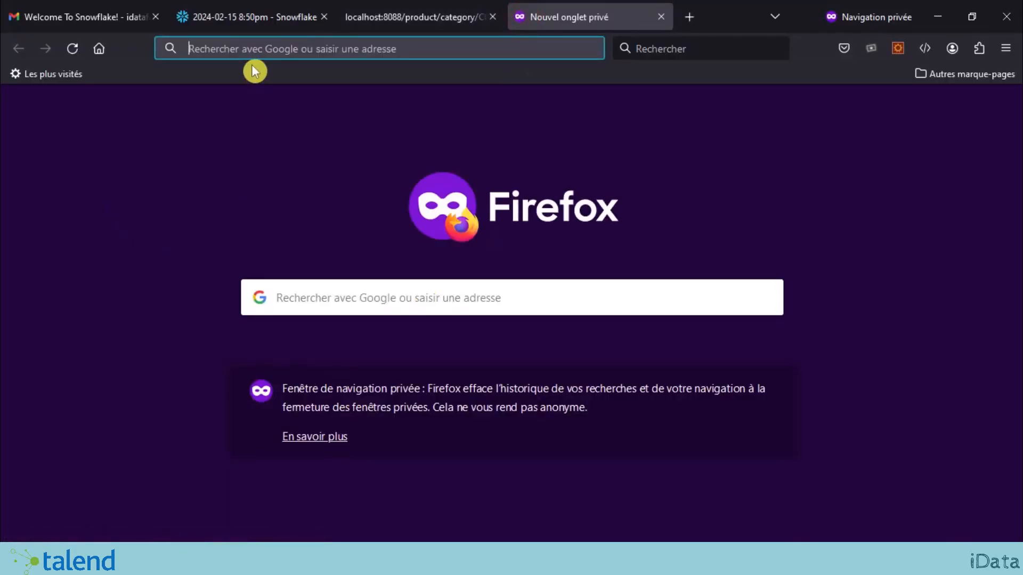
type("localhost:8088/product/listOfSousCategory")
key("Return")
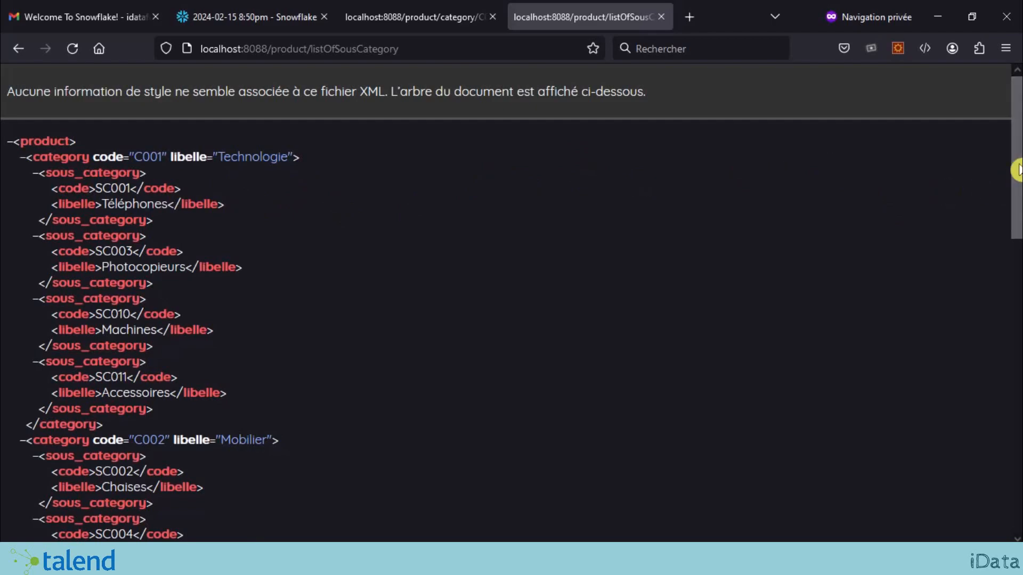
left_click_drag(1018, 169, 1018, 189)
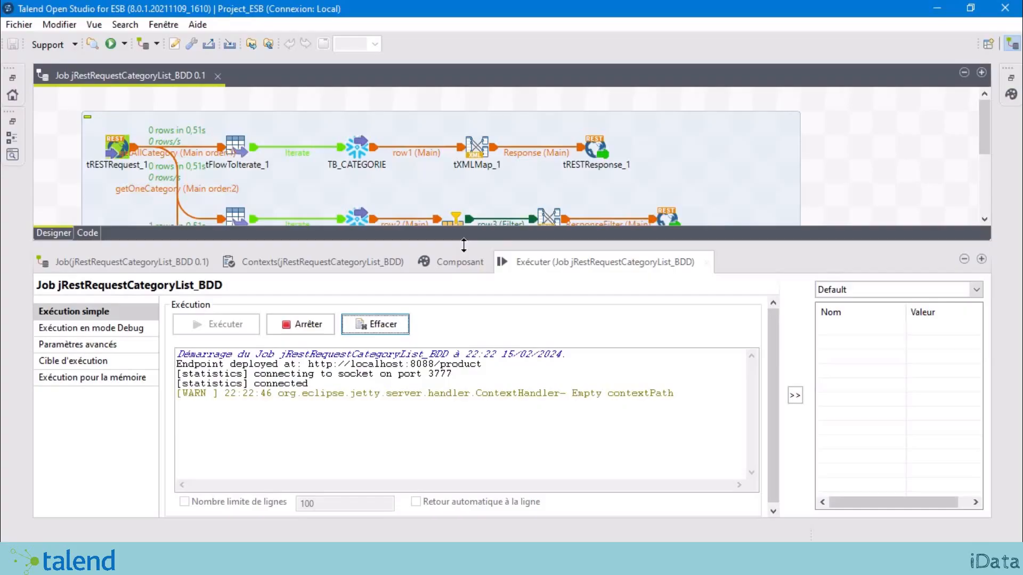
left_click_drag(463, 246, 482, 456)
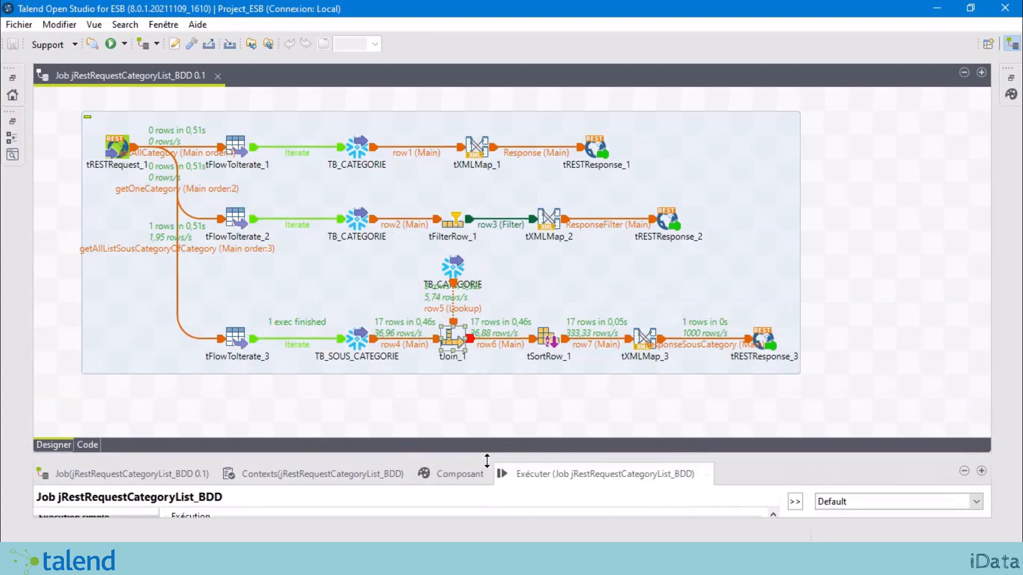